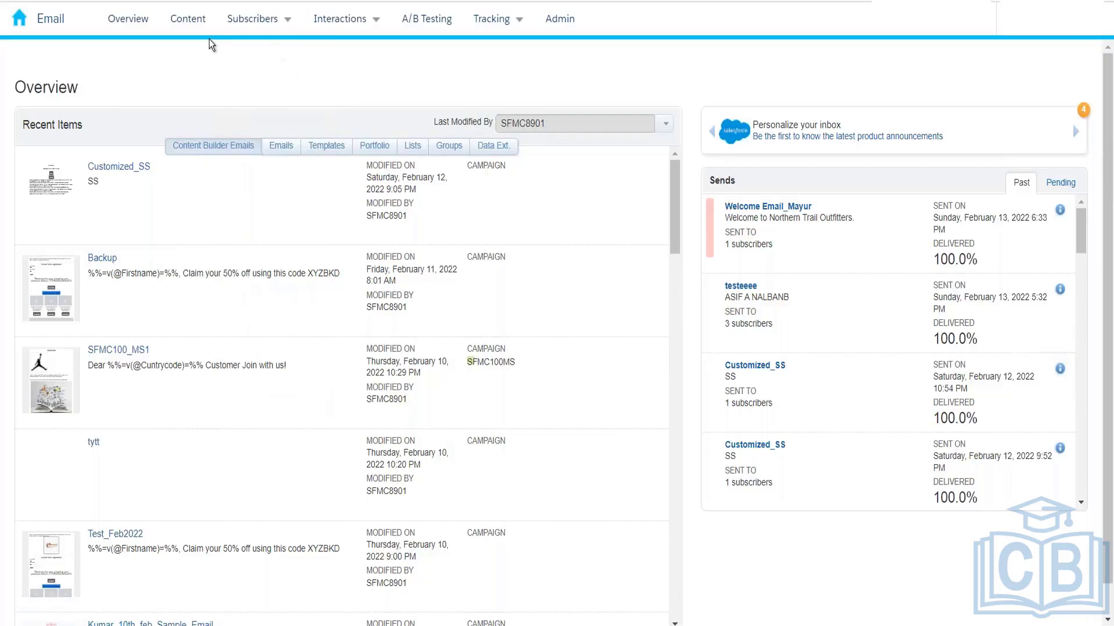
Open the Kumar_10th_Feb folder in Content Builder.
{"action": "left_click", "coordinate": [199, 21]}
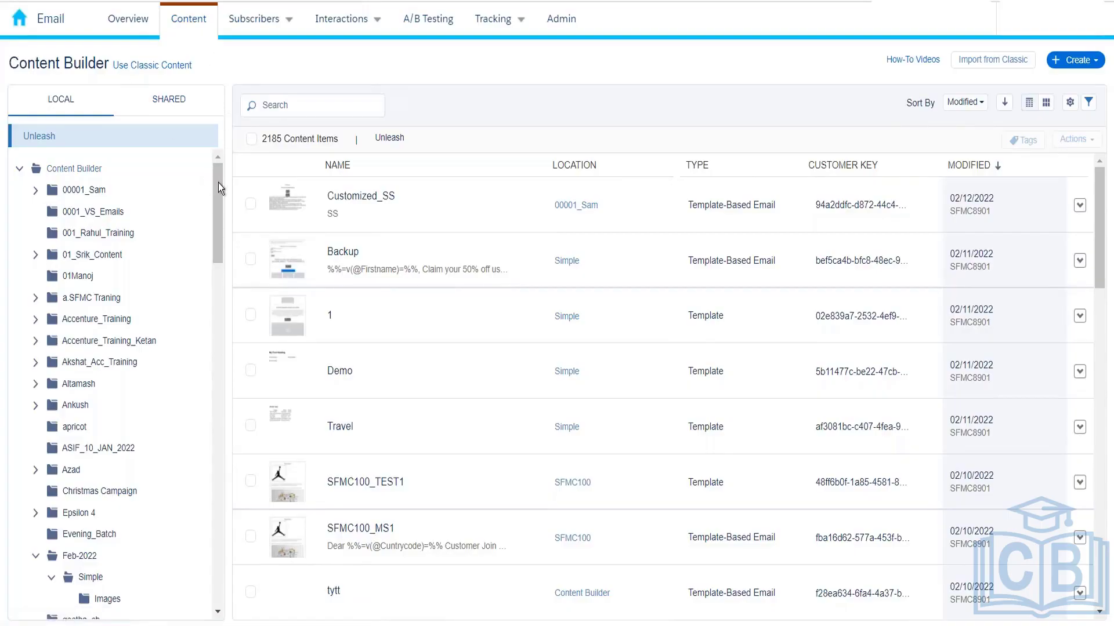
{"action": "left_click_drag", "start_coordinate": [218, 186], "coordinate": [221, 303]}
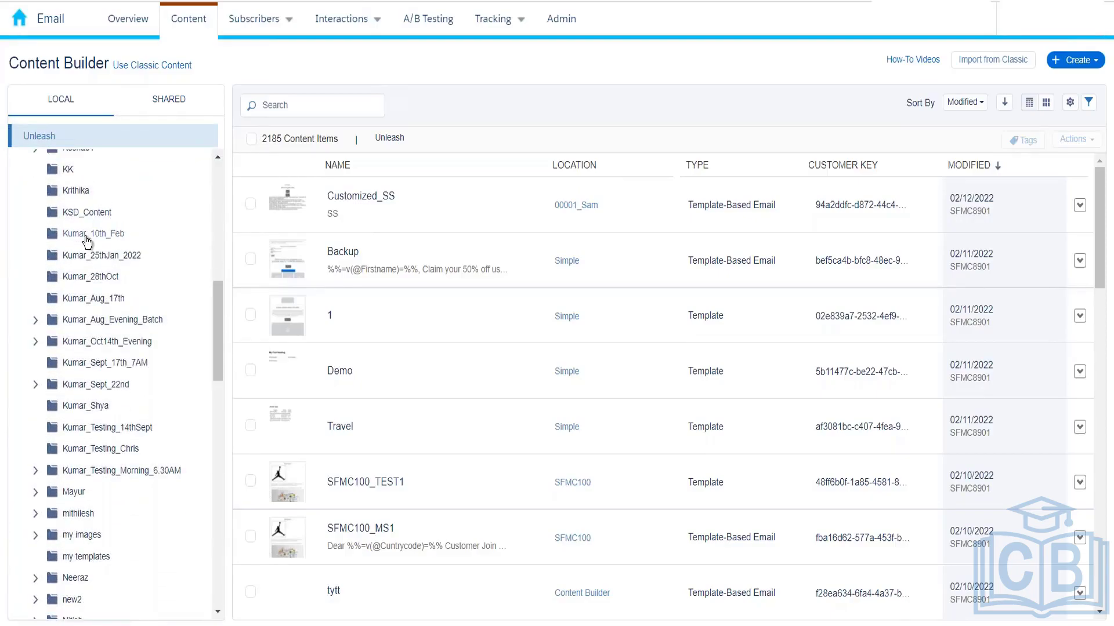
{"action": "left_click", "coordinate": [83, 232]}
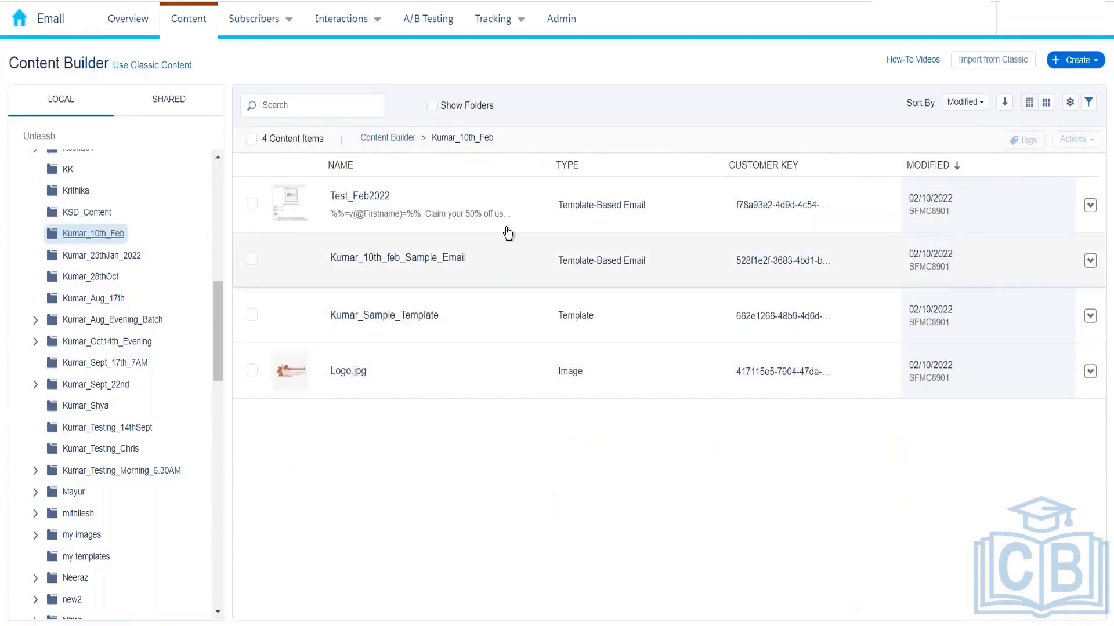
Check the Kumar_10th_feb_Sample_Email details, close them, and open the Test_Feb2022 email for editing.
{"action": "left_click", "coordinate": [491, 262]}
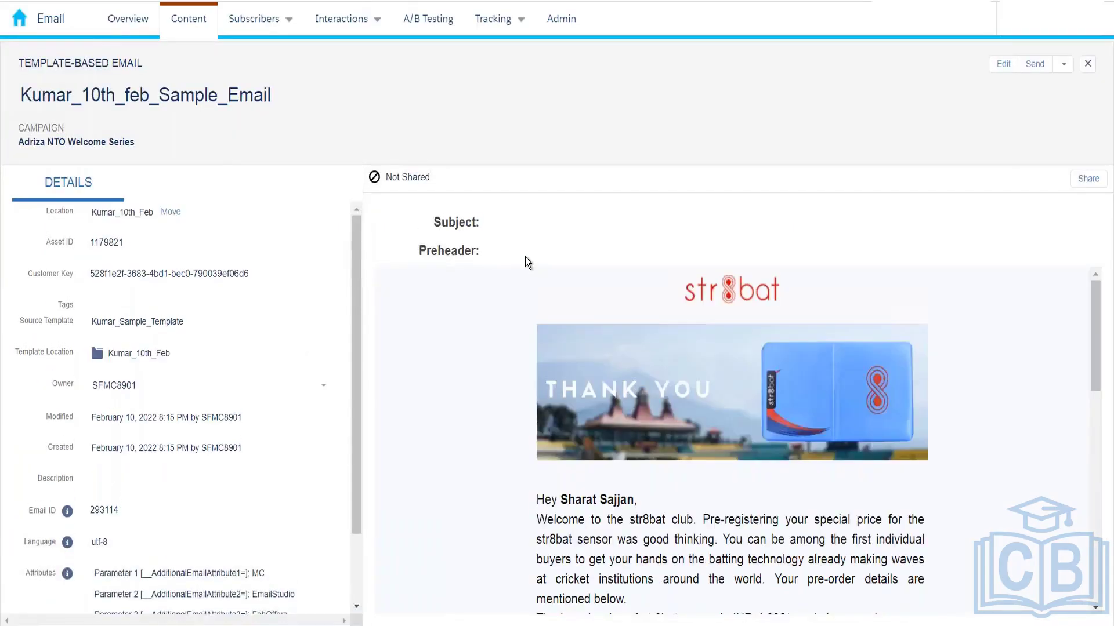
{"action": "left_click", "coordinate": [1088, 65]}
{"action": "left_click", "coordinate": [388, 213]}
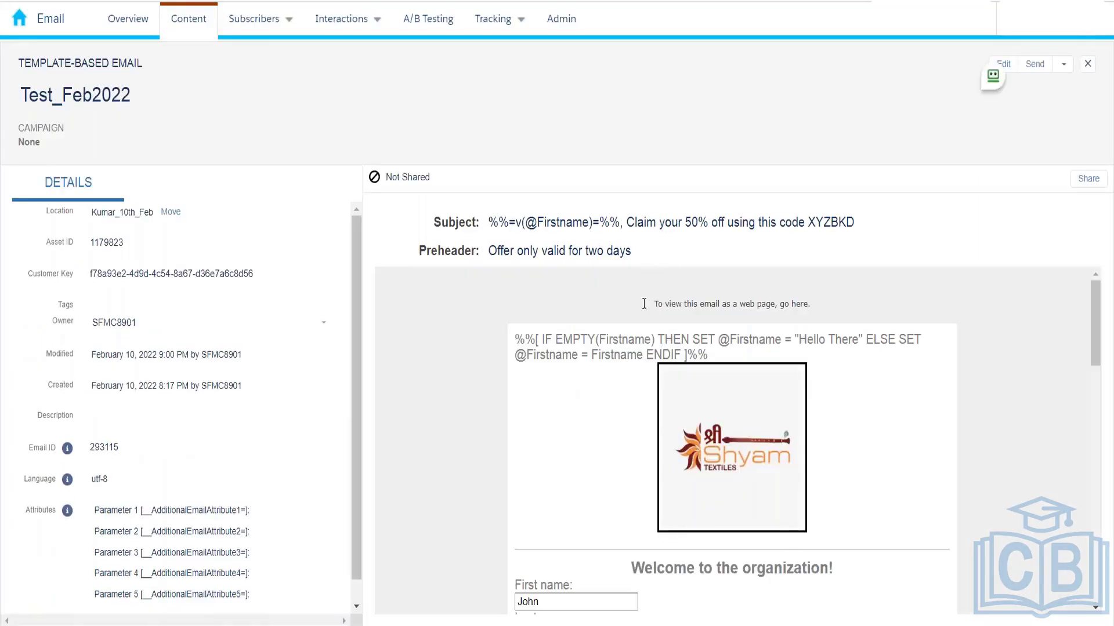
{"action": "left_click", "coordinate": [1013, 66]}
{"action": "left_click", "coordinate": [949, 106]}
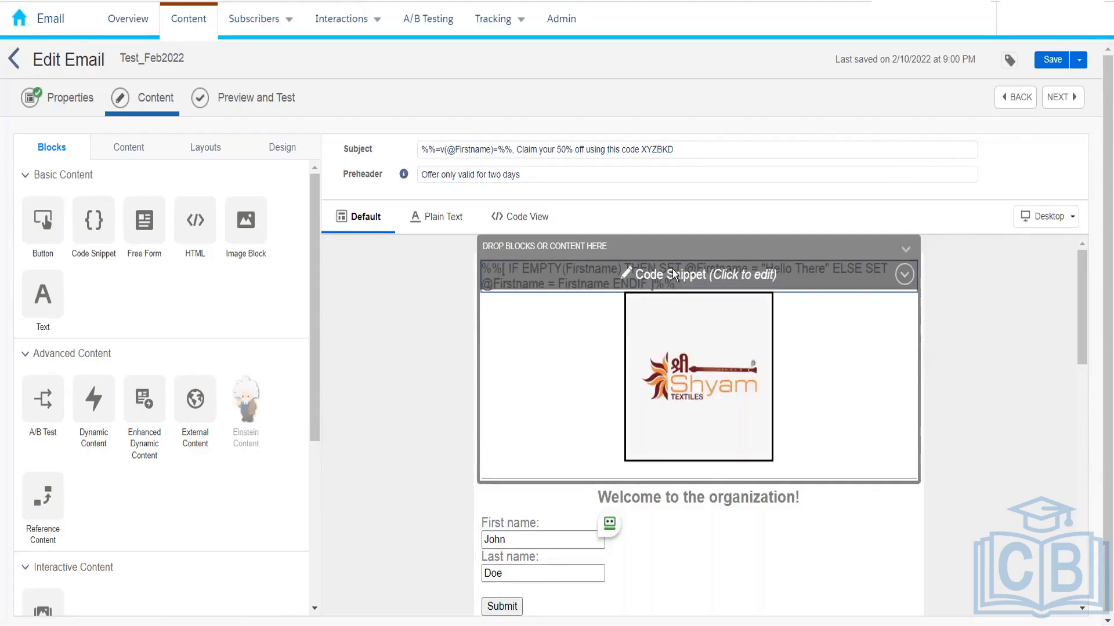
Examine the AMPscript in the email's first code snippet block, including the empty-Firstname condition and both SET statements.
{"action": "left_click", "coordinate": [646, 277]}
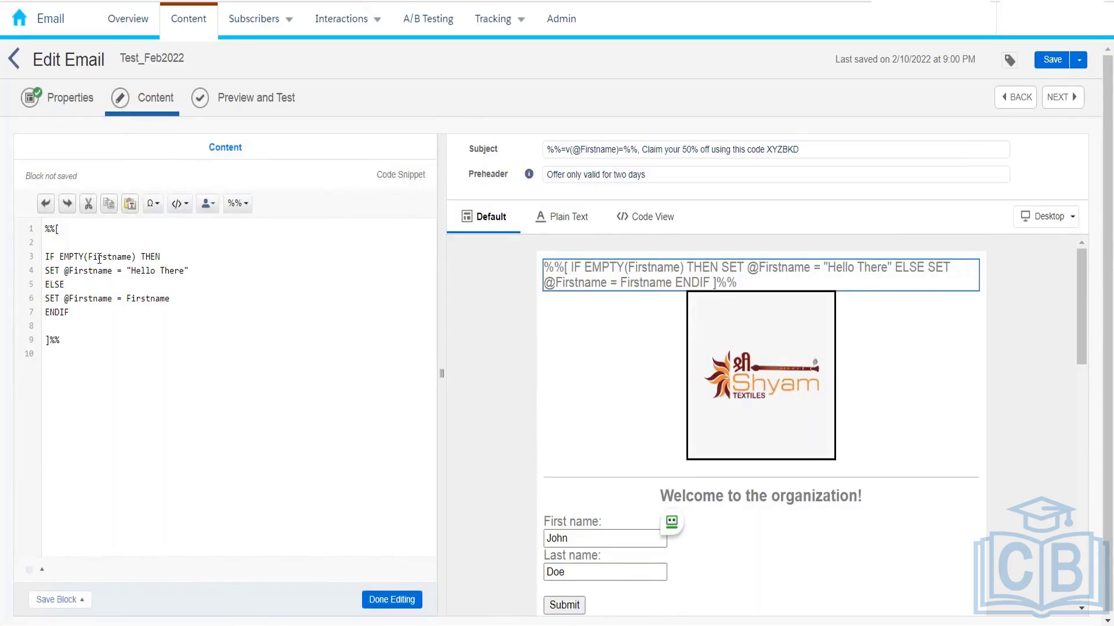
{"action": "double_click", "coordinate": [150, 256]}
{"action": "left_click_drag", "start_coordinate": [45, 271], "coordinate": [192, 270]}
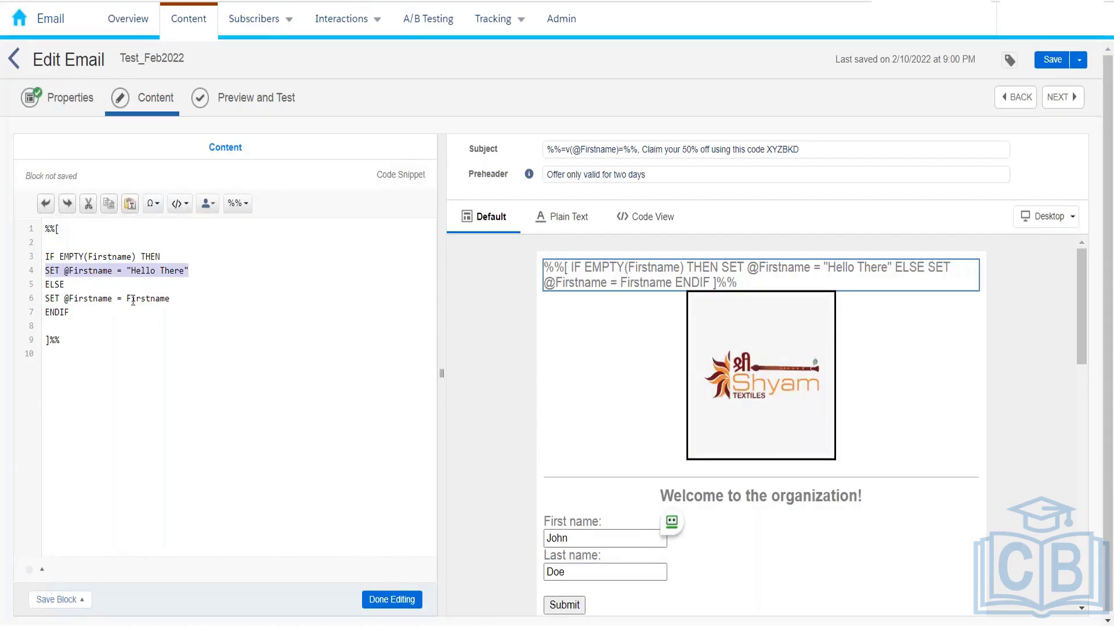
{"action": "left_click_drag", "start_coordinate": [127, 300], "coordinate": [143, 300]}
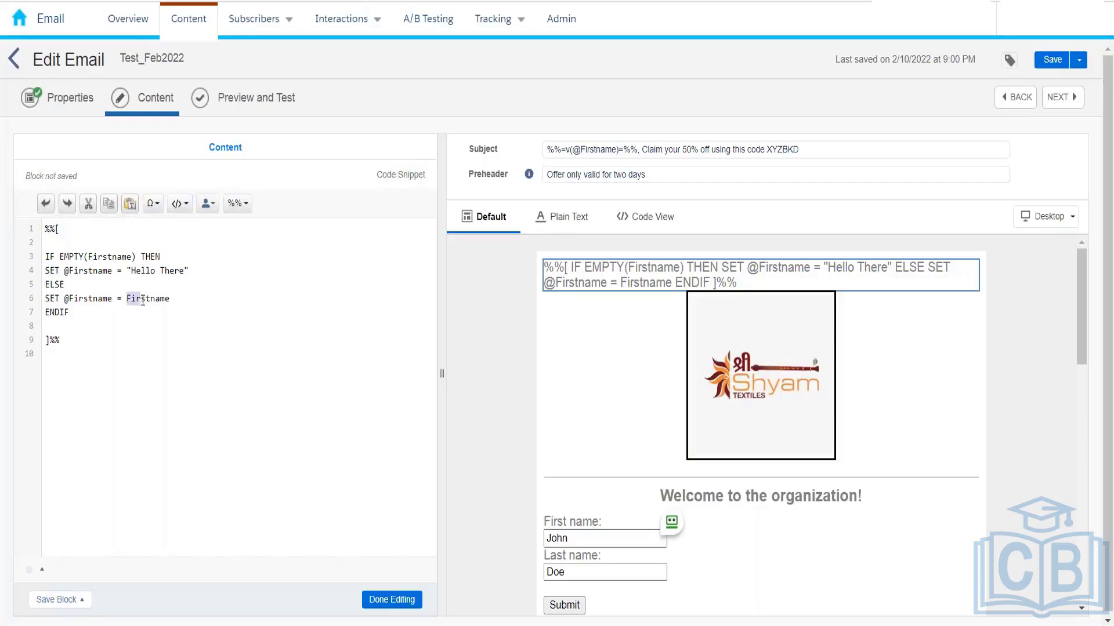
{"action": "left_click", "coordinate": [83, 297]}
{"action": "left_click_drag", "start_coordinate": [68, 312], "coordinate": [41, 227]}
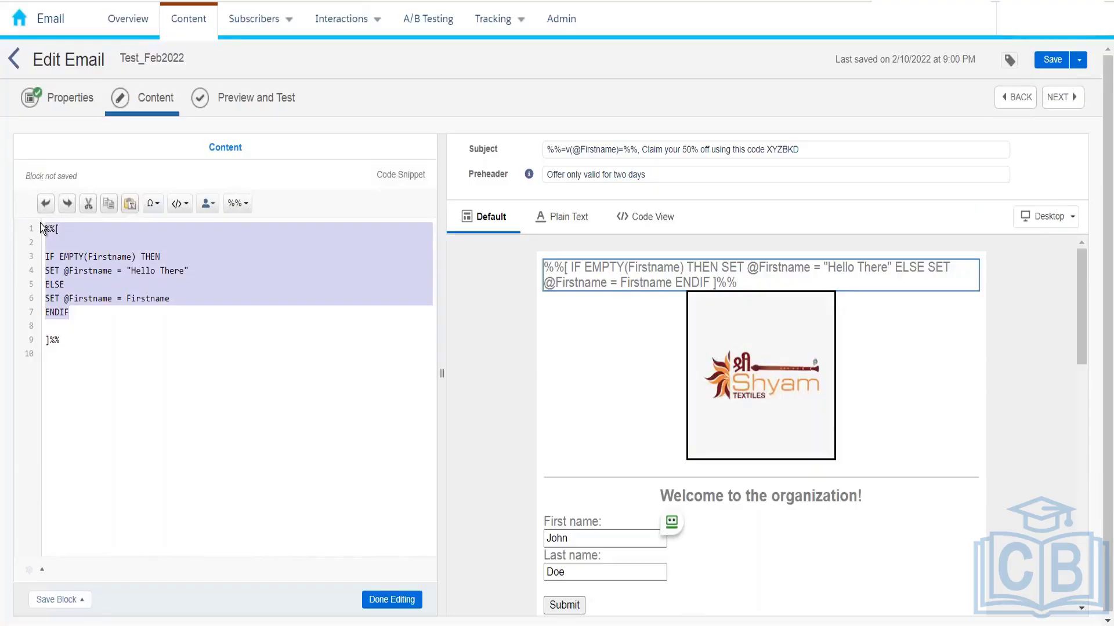
{"action": "left_click", "coordinate": [87, 276]}
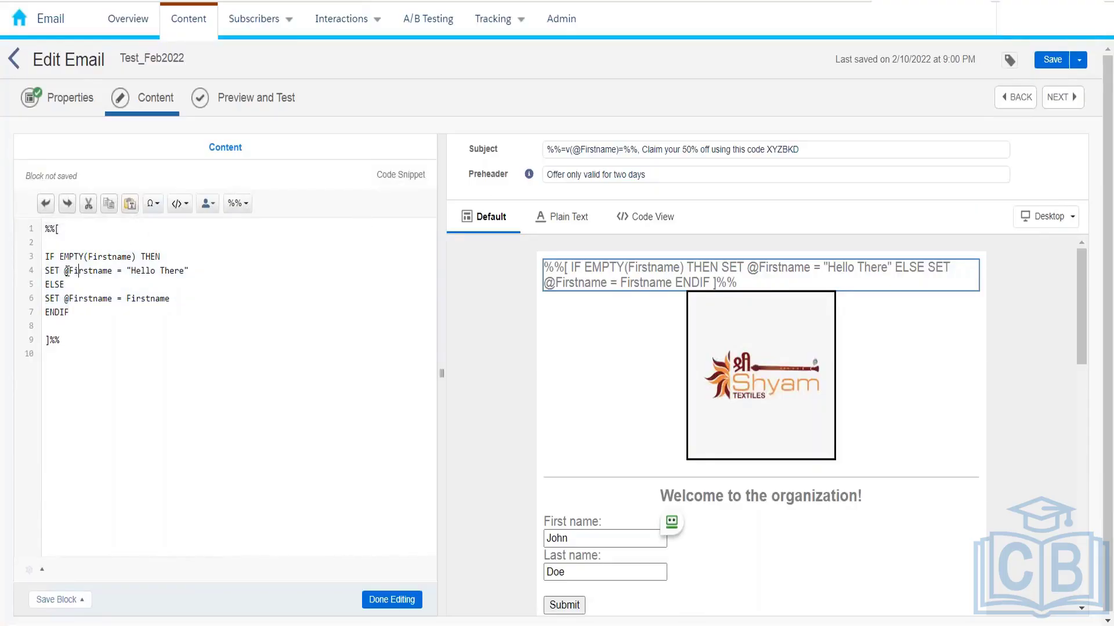
{"action": "left_click_drag", "start_coordinate": [64, 271], "coordinate": [112, 271]}
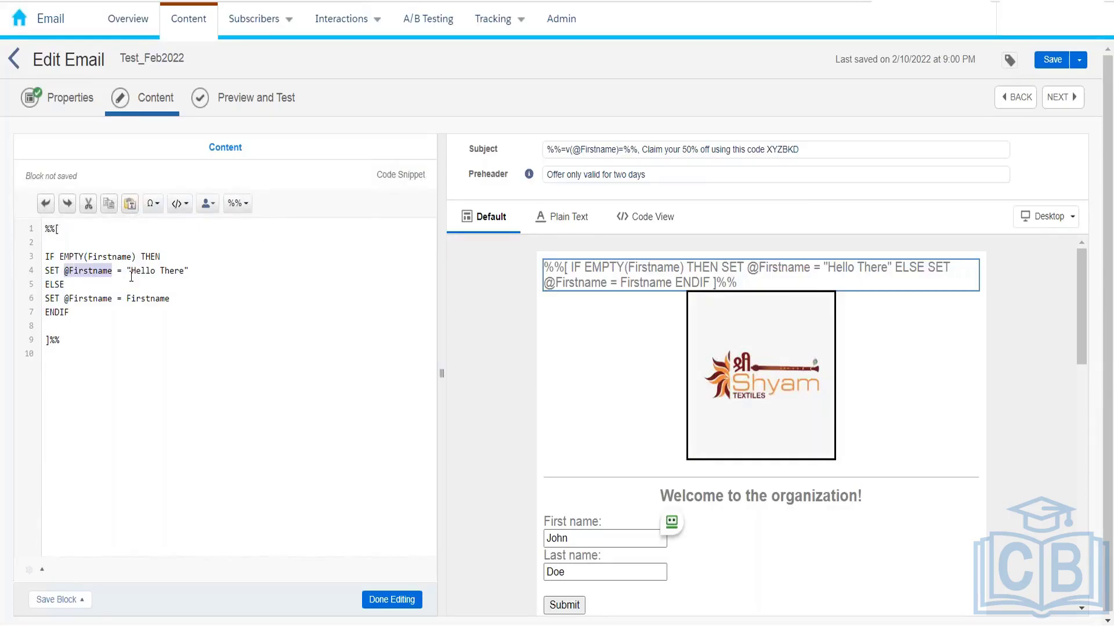
{"action": "left_click", "coordinate": [139, 298]}
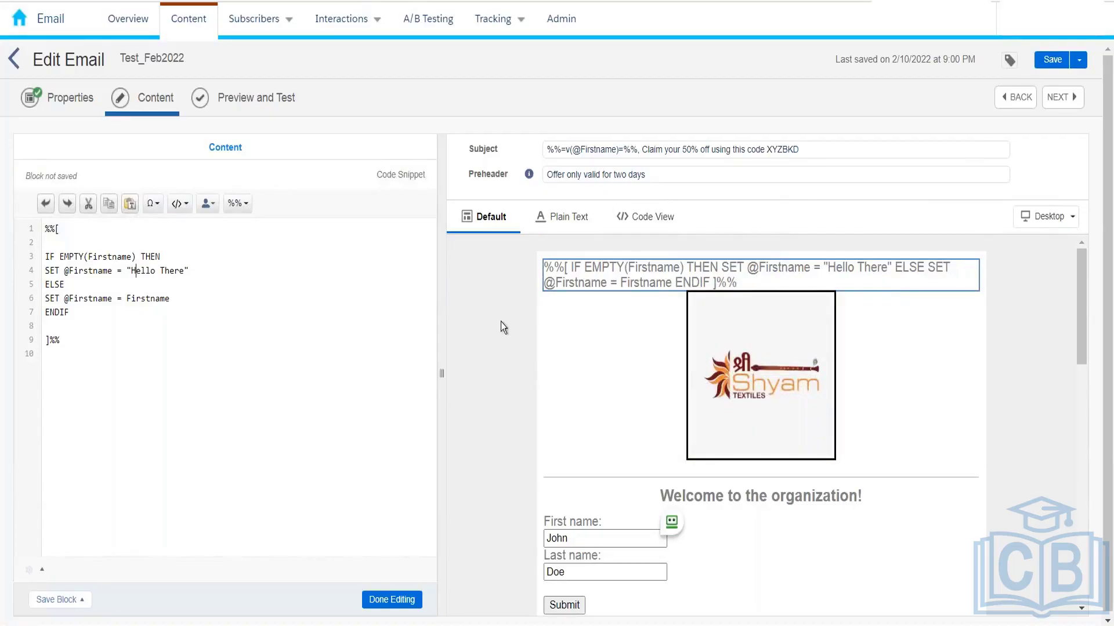
{"action": "left_click", "coordinate": [392, 599]}
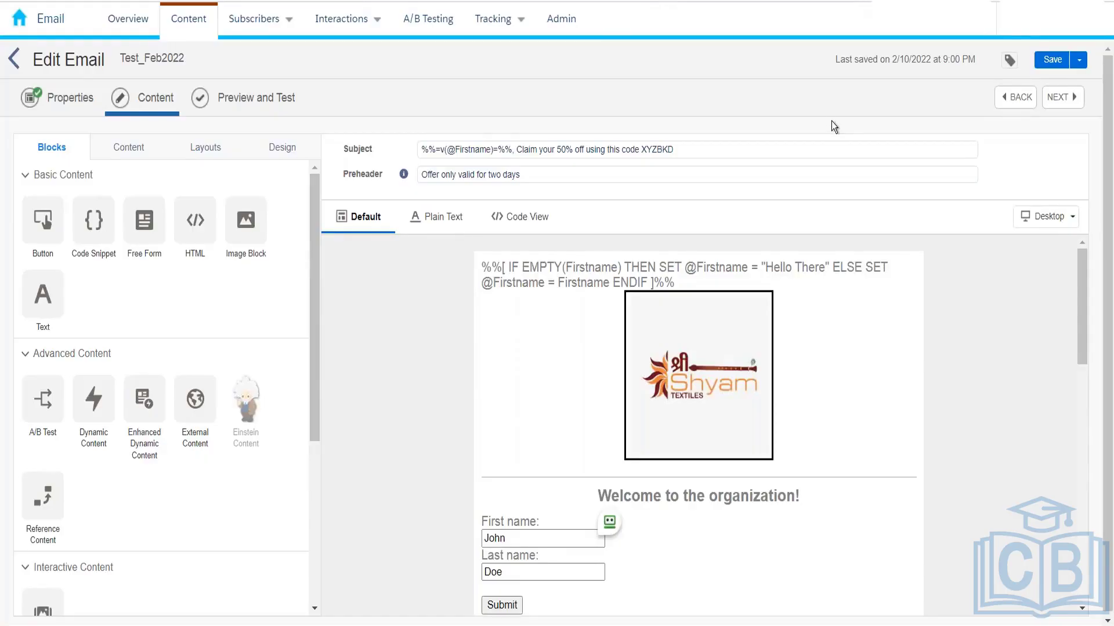
Delete the empty image block above the social media icons near the end of the email.
{"action": "scroll", "coordinate": [917, 363], "scroll_direction": "down", "scroll_amount": 10}
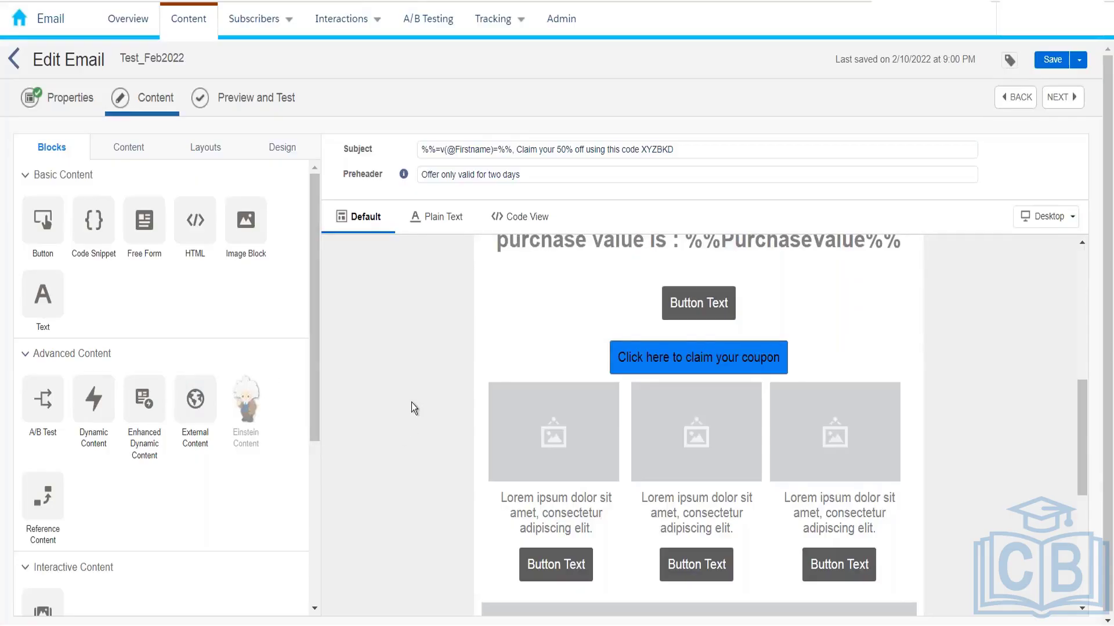
{"action": "scroll", "coordinate": [483, 378], "scroll_direction": "down", "scroll_amount": 3}
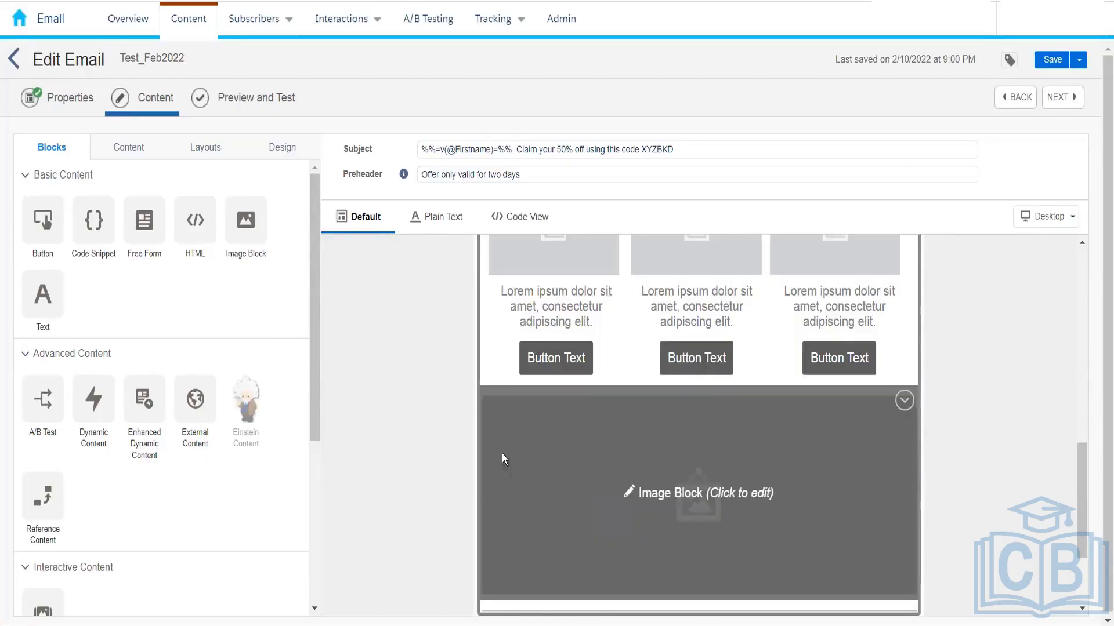
{"action": "scroll", "coordinate": [502, 455], "scroll_direction": "down", "scroll_amount": 2}
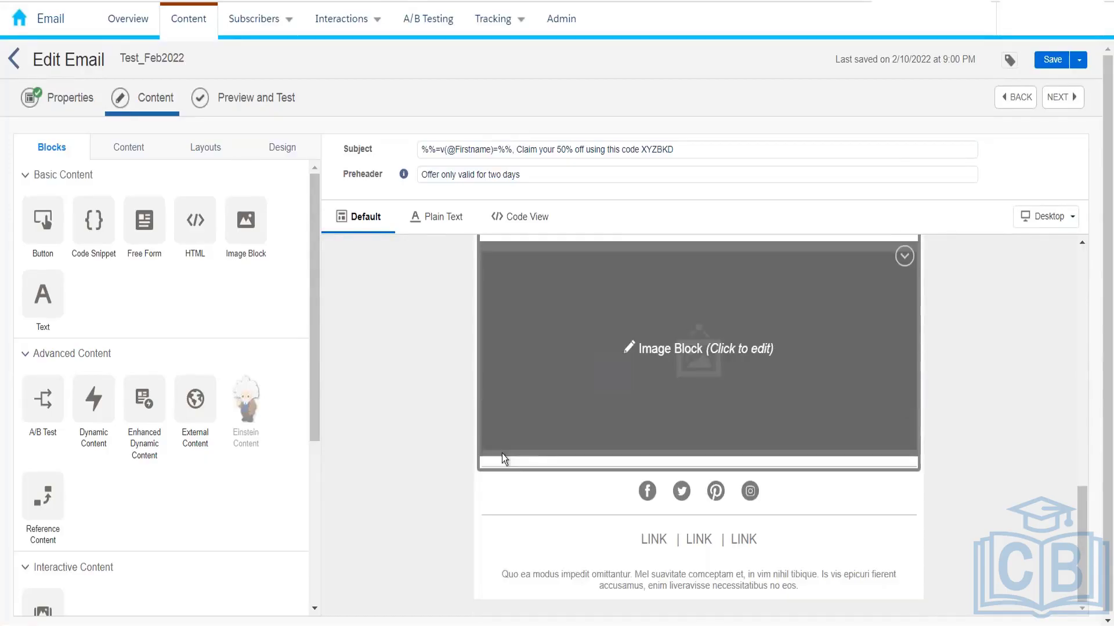
{"action": "left_click", "coordinate": [906, 257]}
{"action": "left_click", "coordinate": [853, 288]}
{"action": "left_click", "coordinate": [714, 362]}
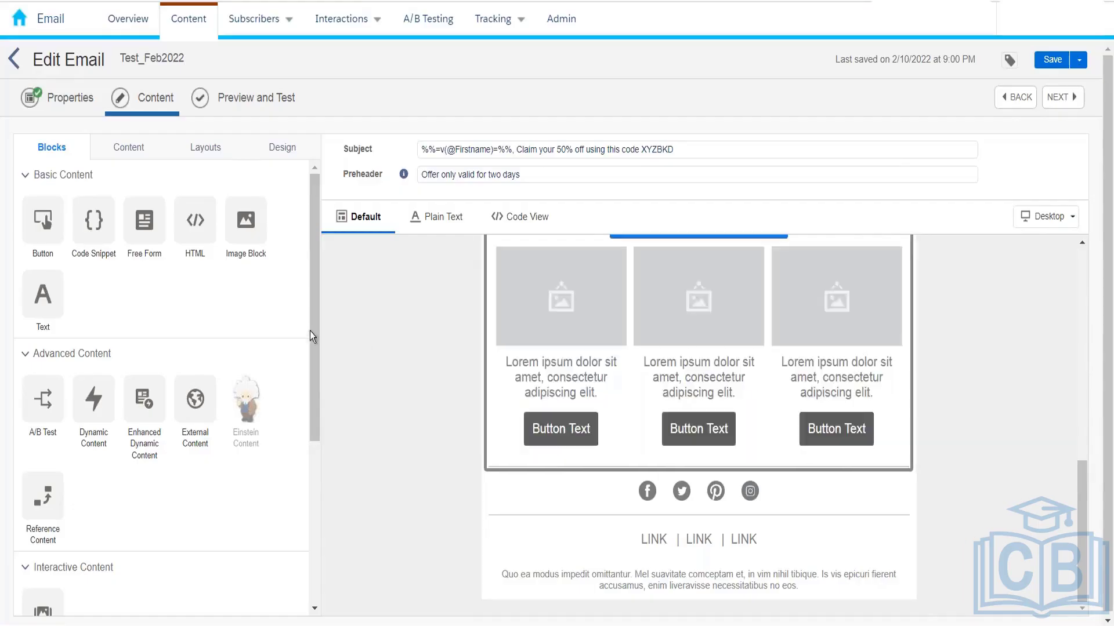
Add an External Content block beneath the three-column layout and finish editing it without a URL.
{"action": "left_click_drag", "start_coordinate": [250, 233], "coordinate": [301, 290]}
{"action": "left_click_drag", "start_coordinate": [215, 415], "coordinate": [580, 496]}
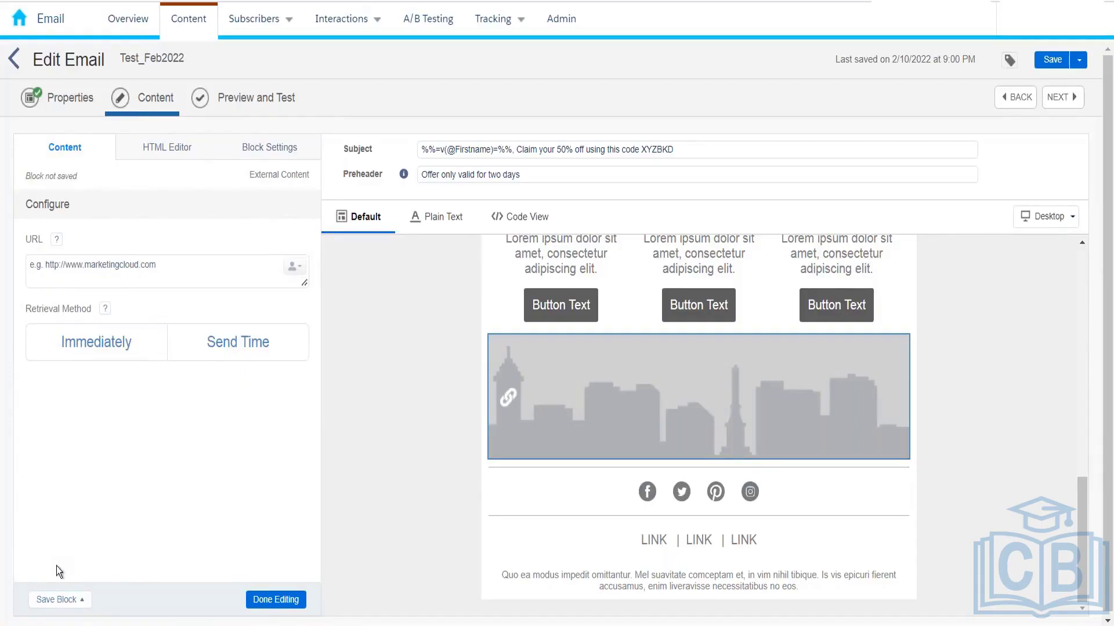
{"action": "left_click", "coordinate": [100, 279]}
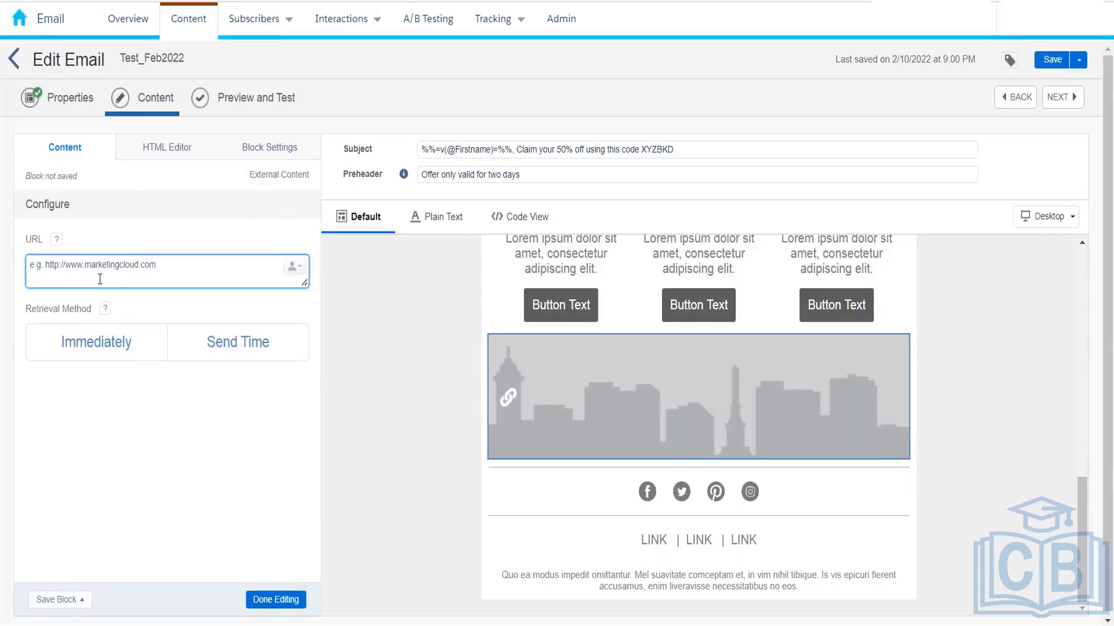
{"action": "left_click", "coordinate": [262, 599]}
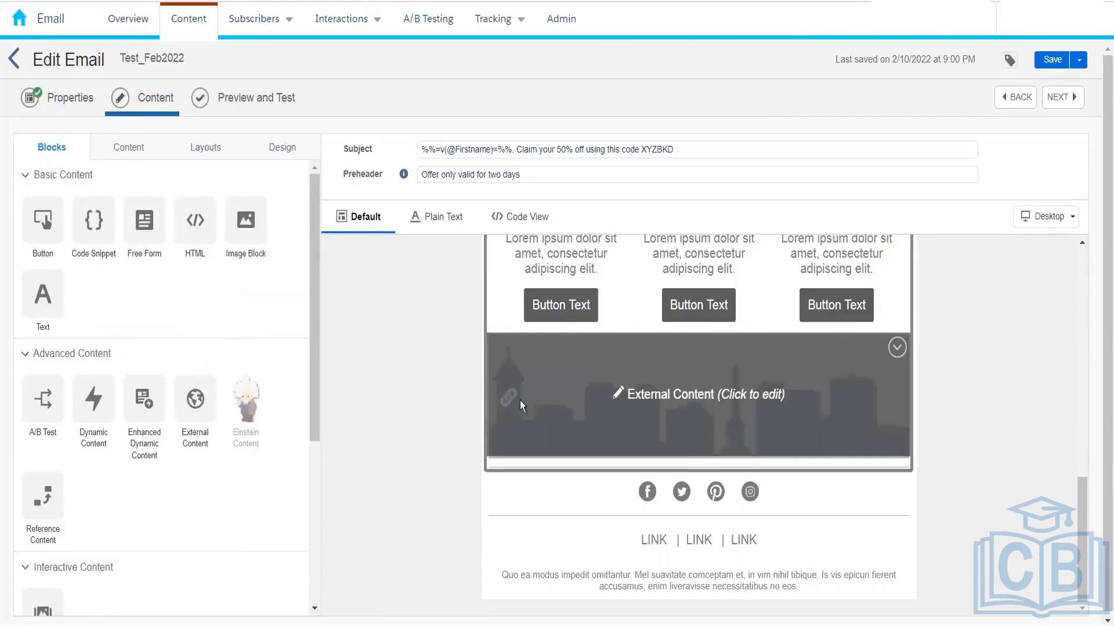
Delete the External Content block beneath the three-column layout.
{"action": "left_click", "coordinate": [897, 348]}
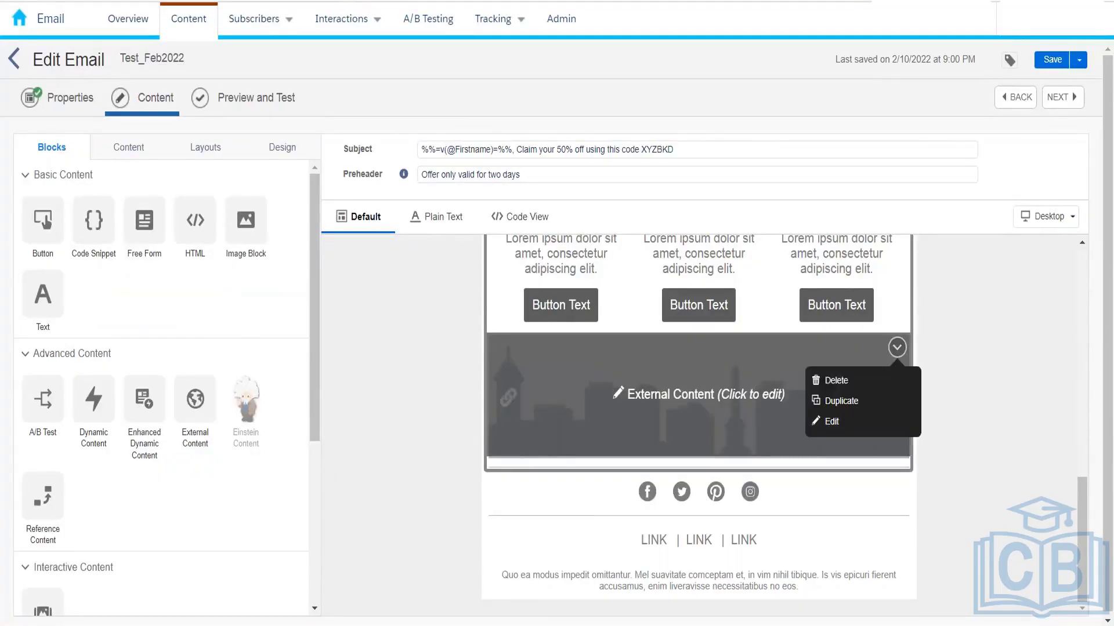
{"action": "left_click", "coordinate": [885, 381]}
{"action": "left_click", "coordinate": [722, 406]}
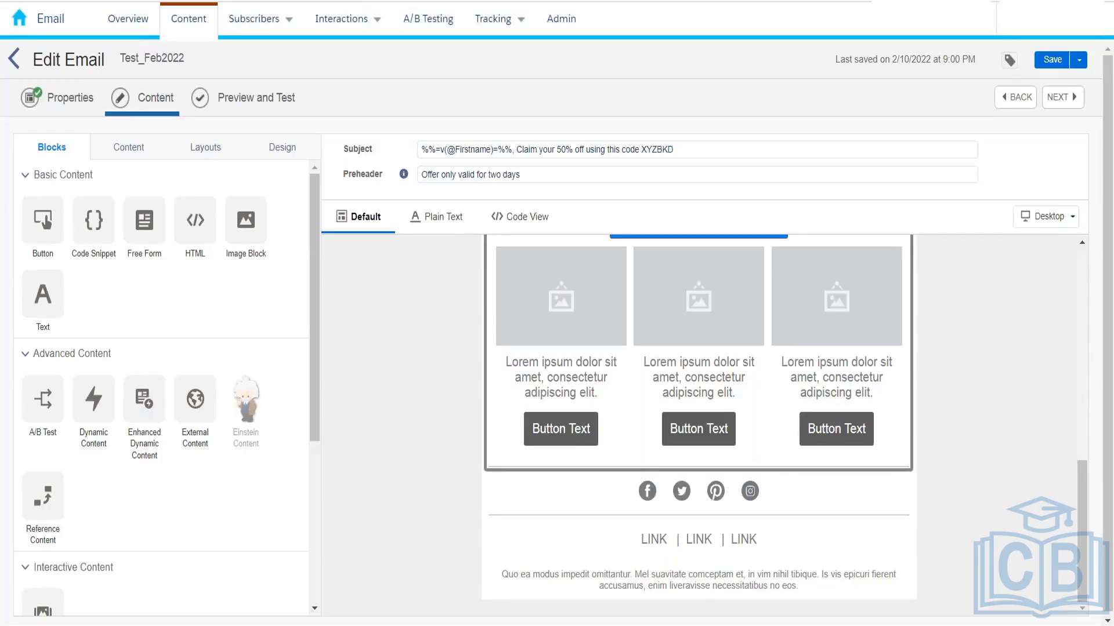
Examine the HTML code of the logo image block and of the "Welcome to the organization!" text block.
{"action": "scroll", "coordinate": [380, 465], "scroll_direction": "up", "scroll_amount": 10}
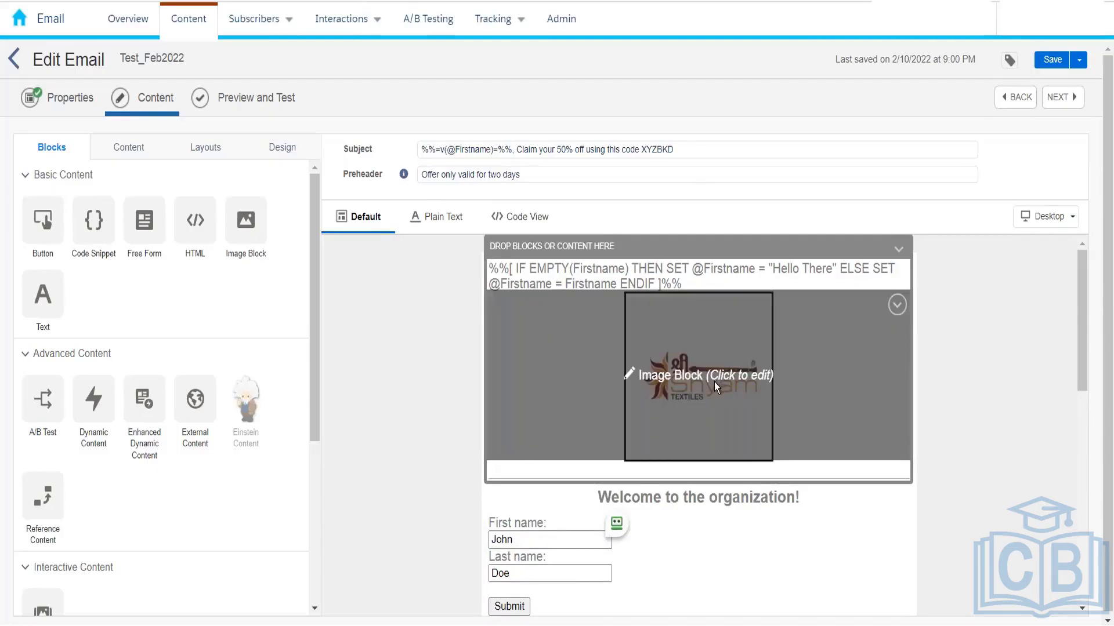
{"action": "left_click", "coordinate": [695, 397]}
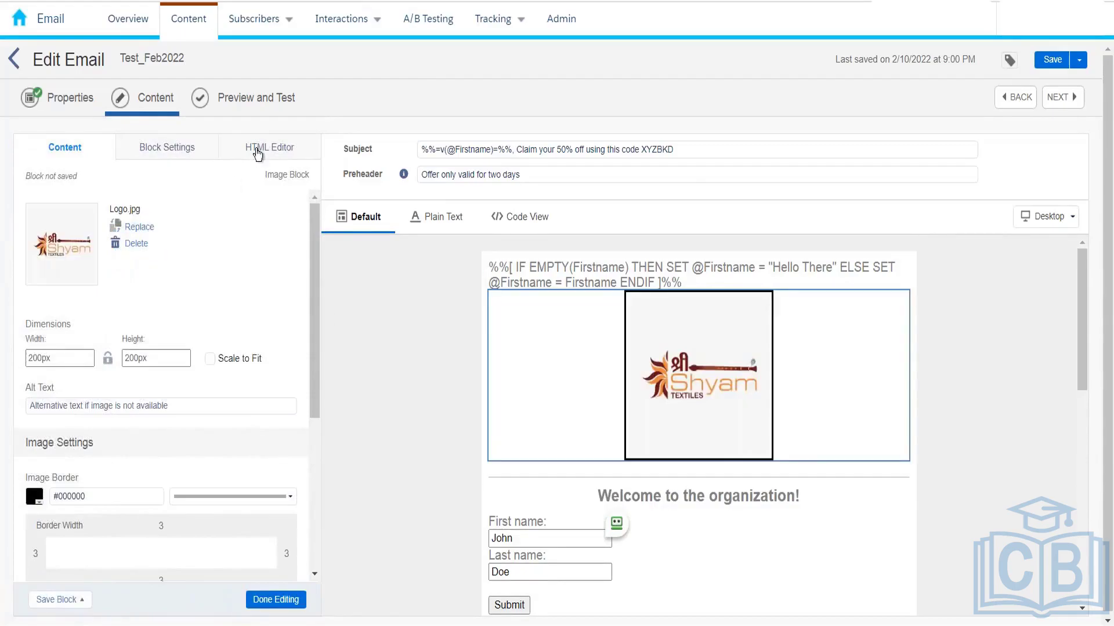
{"action": "left_click", "coordinate": [258, 150]}
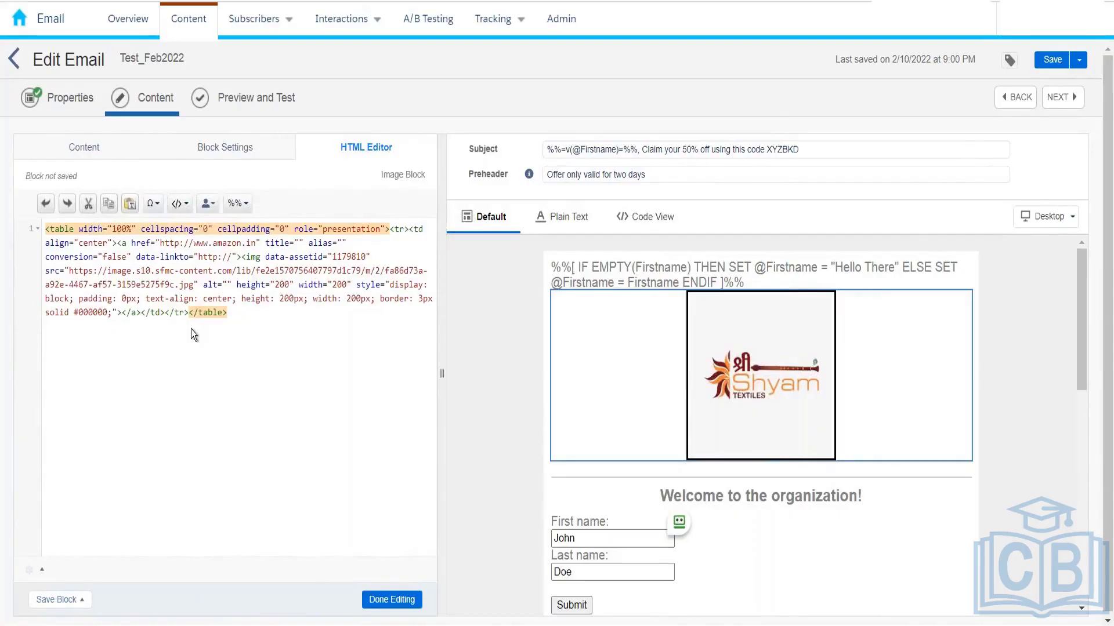
{"action": "left_click", "coordinate": [391, 600]}
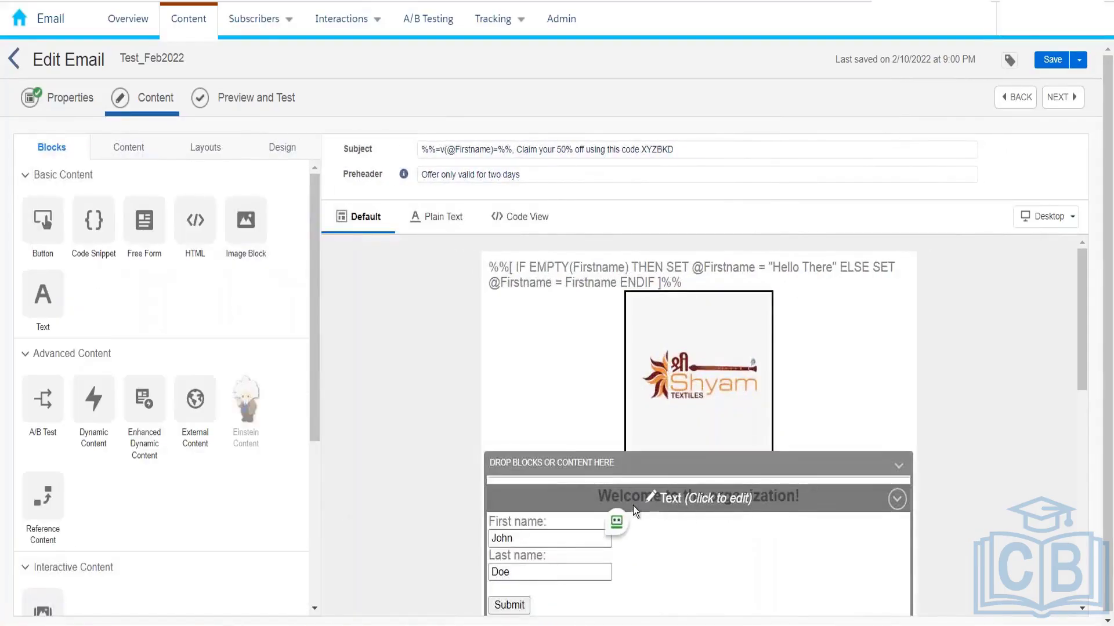
{"action": "left_click", "coordinate": [555, 500]}
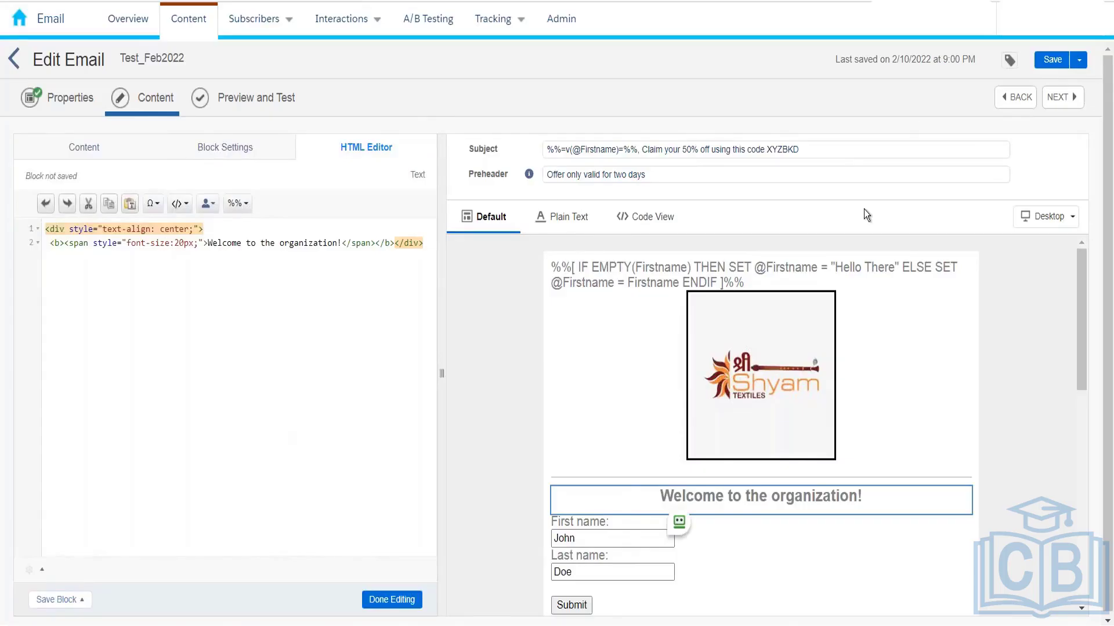
{"action": "left_click", "coordinate": [391, 599]}
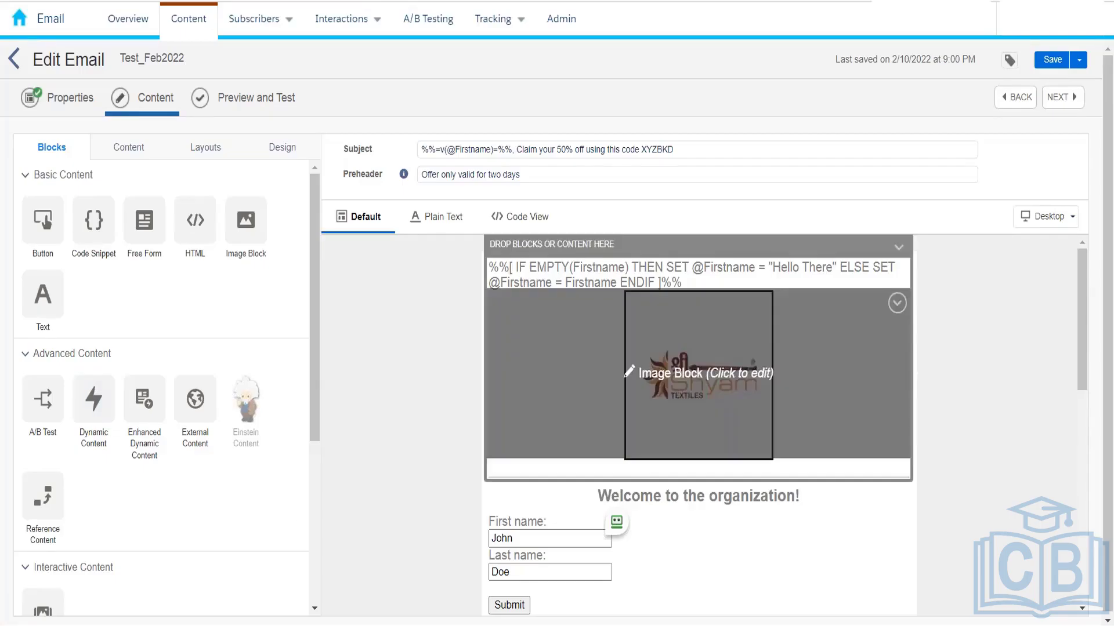
Delete the three-column image and text layout beneath the coupon button.
{"action": "scroll", "coordinate": [551, 504], "scroll_direction": "down", "scroll_amount": 1}
{"action": "scroll", "coordinate": [472, 548], "scroll_direction": "down", "scroll_amount": 9}
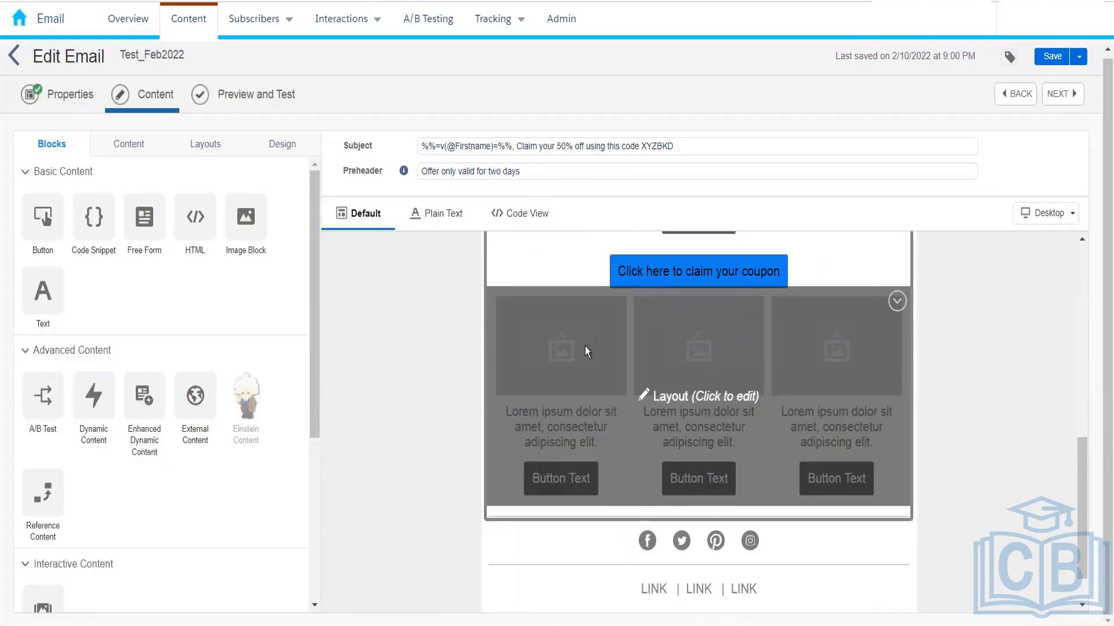
{"action": "left_click", "coordinate": [896, 300]}
{"action": "left_click", "coordinate": [873, 329]}
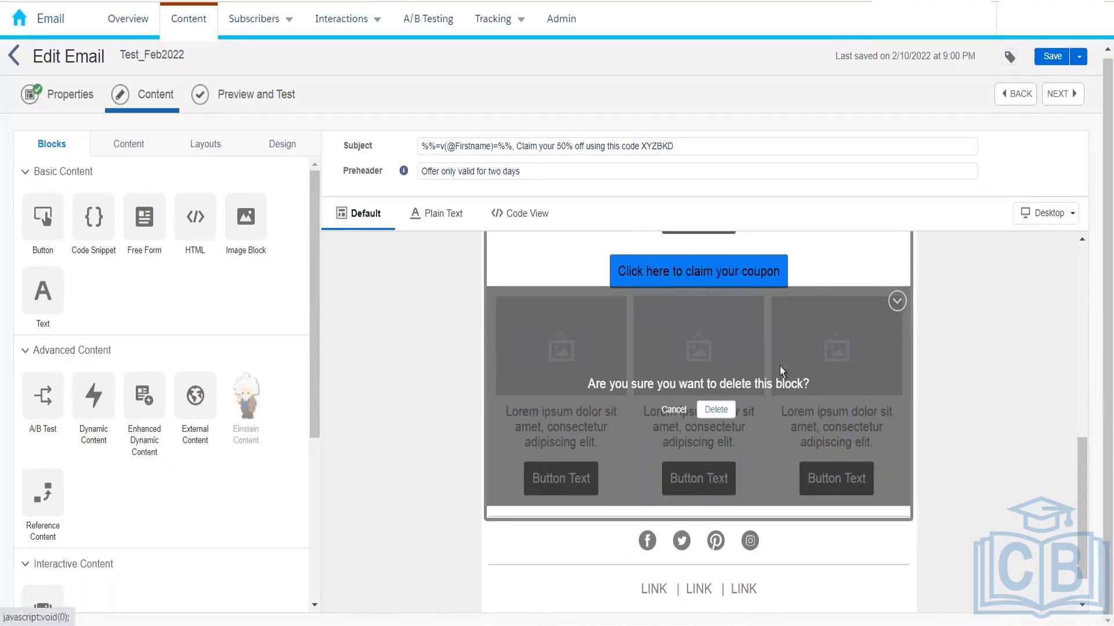
{"action": "left_click", "coordinate": [716, 409]}
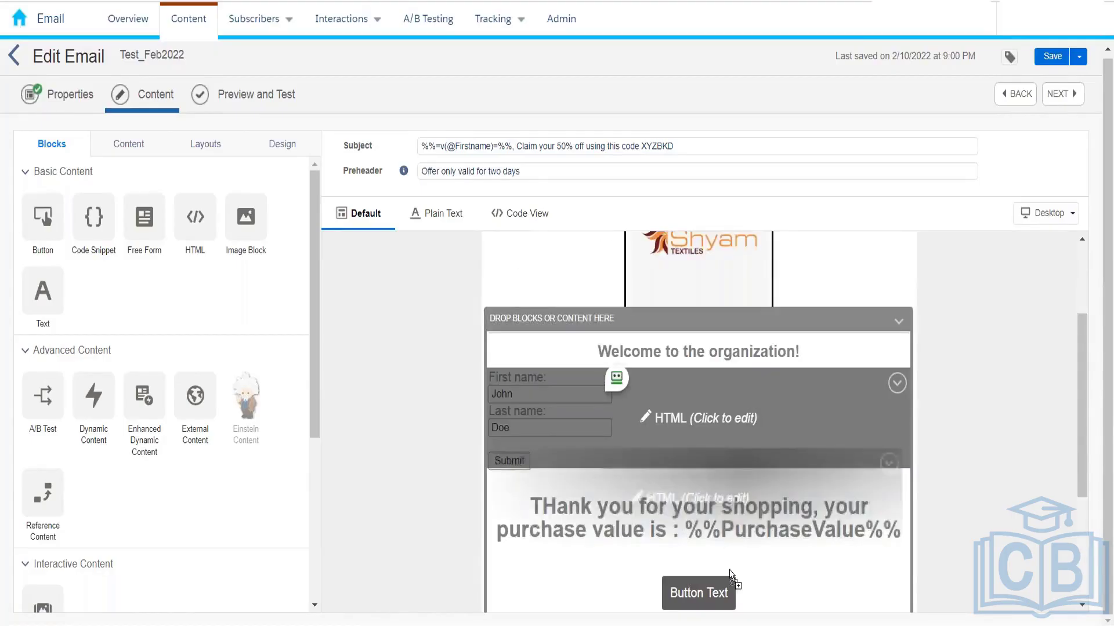
Move the HTML name form below the thank-you layout and add a Dynamic Content block directly beneath the welcome heading.
{"action": "left_click_drag", "start_coordinate": [739, 419], "coordinate": [740, 487]}
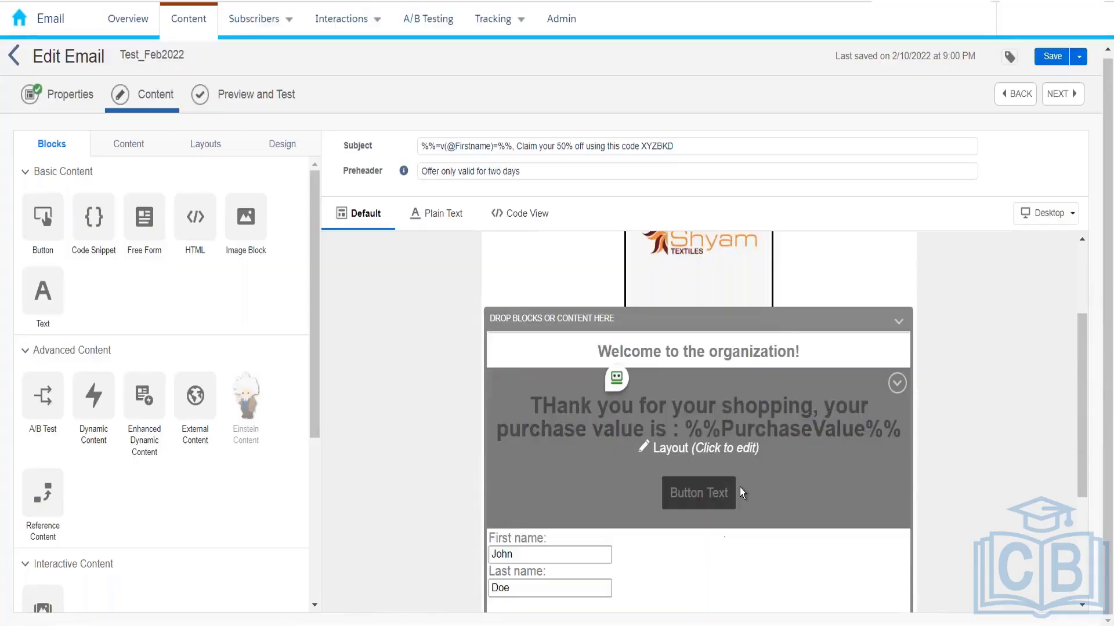
{"action": "scroll", "coordinate": [739, 487], "scroll_direction": "down", "scroll_amount": 2}
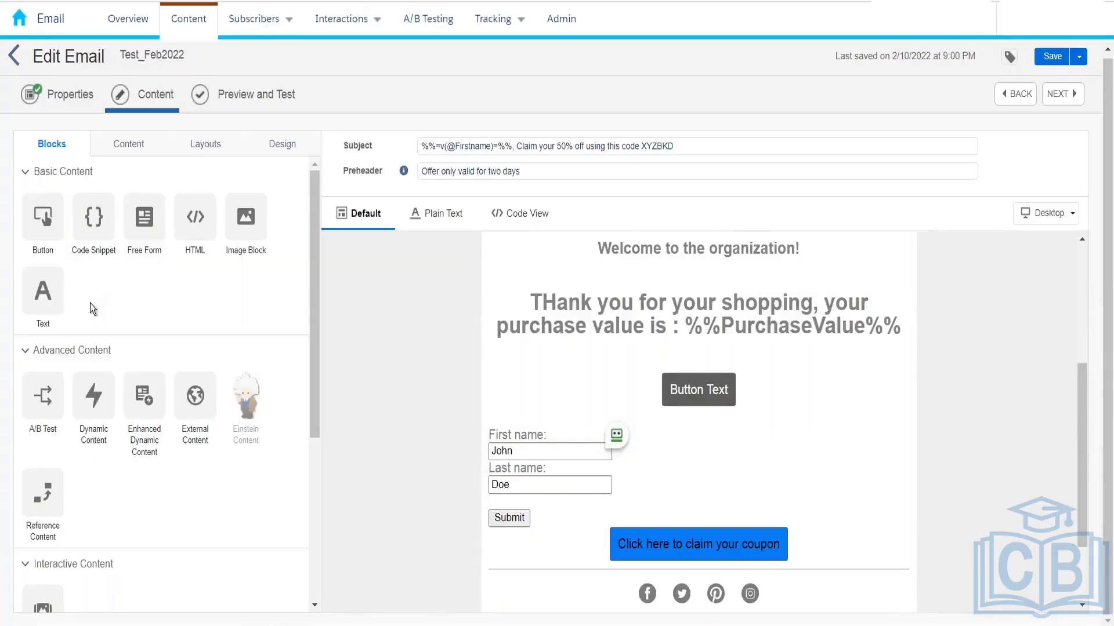
{"action": "left_click_drag", "start_coordinate": [93, 395], "coordinate": [671, 287]}
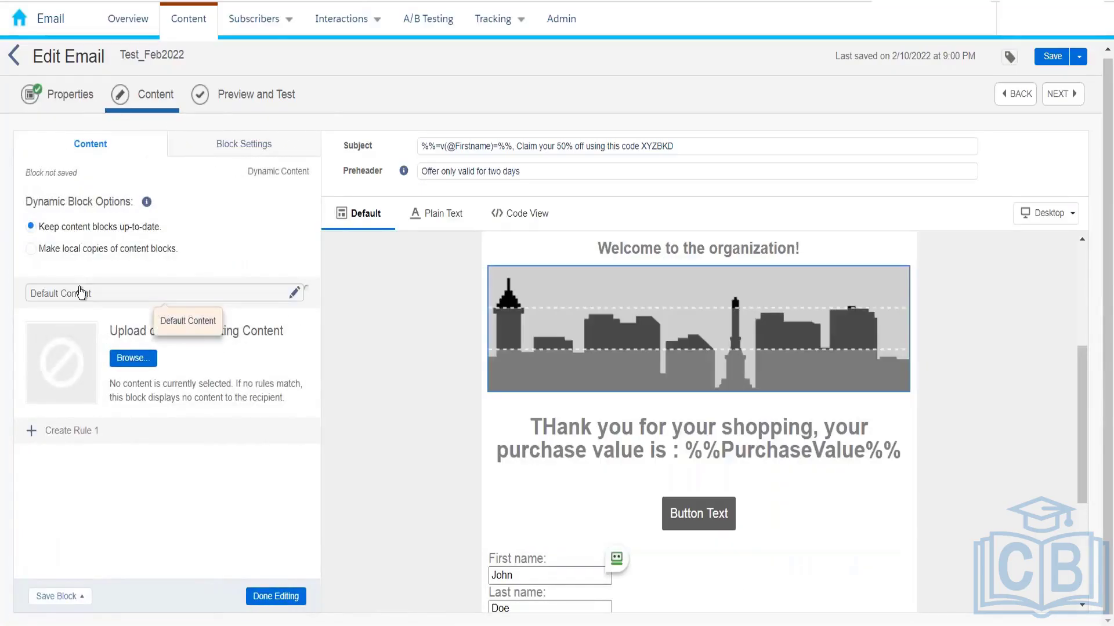
Start the first dynamic content rule from a data extension, using InterestedCustomer_10thFeb2022 in the 10thFeb_2022 folder as its source.
{"action": "left_click", "coordinate": [82, 435]}
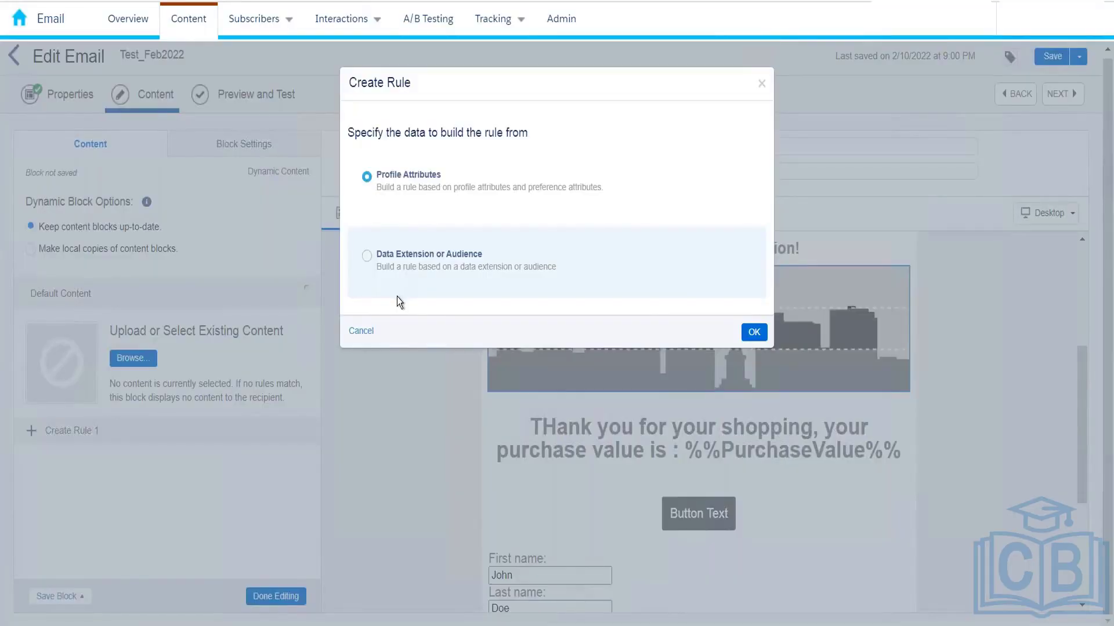
{"action": "left_click", "coordinate": [364, 256]}
{"action": "left_click", "coordinate": [745, 330]}
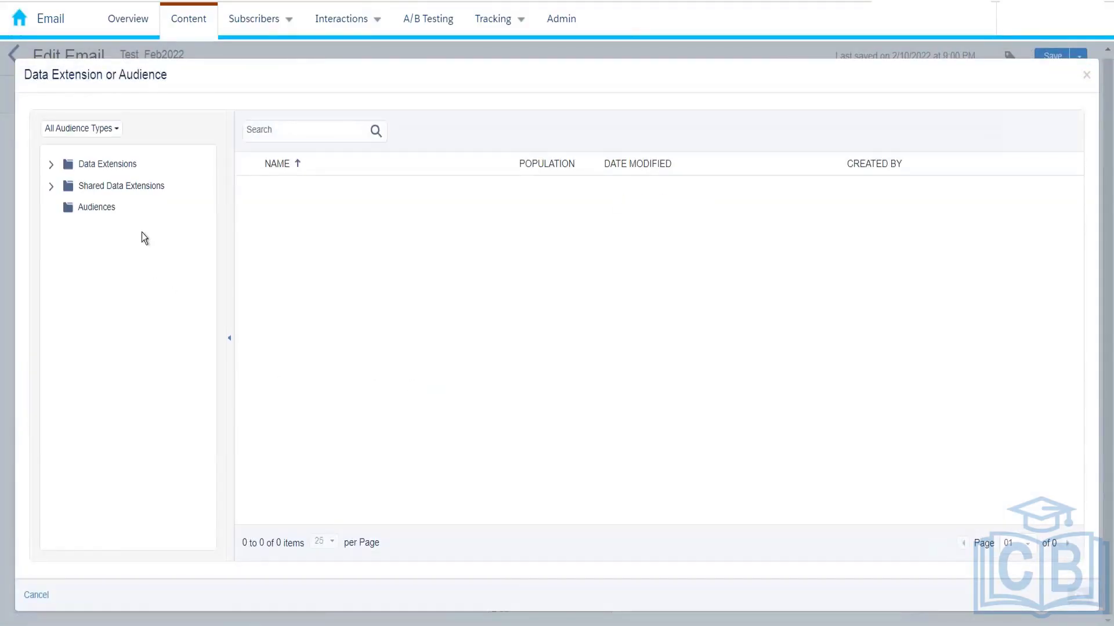
{"action": "left_click", "coordinate": [51, 165]}
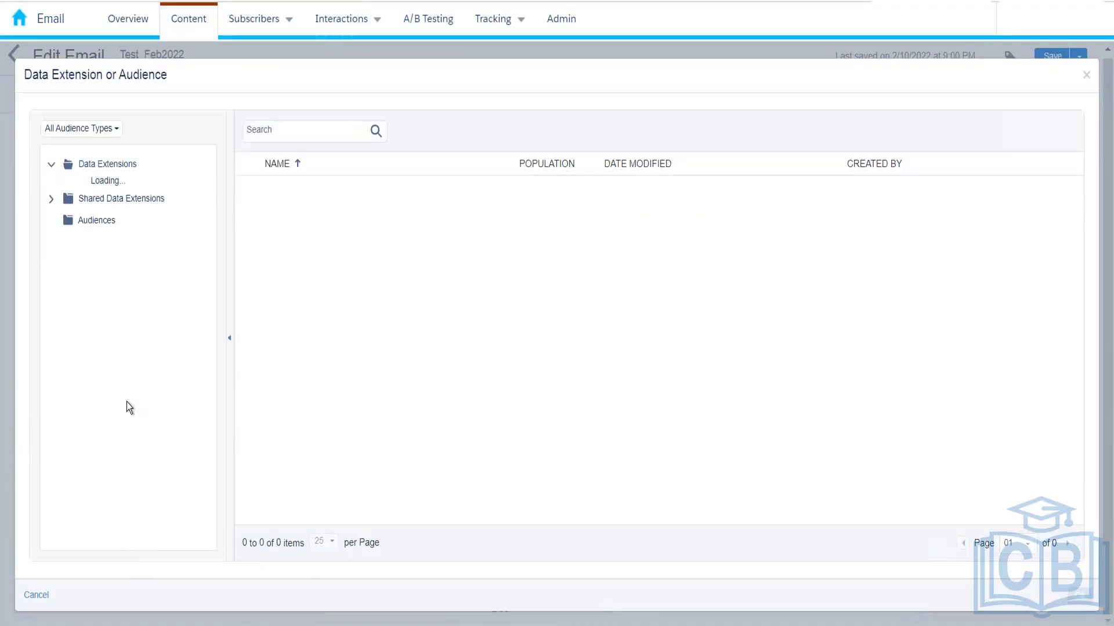
{"action": "scroll", "coordinate": [132, 393], "scroll_direction": "down", "scroll_amount": 4}
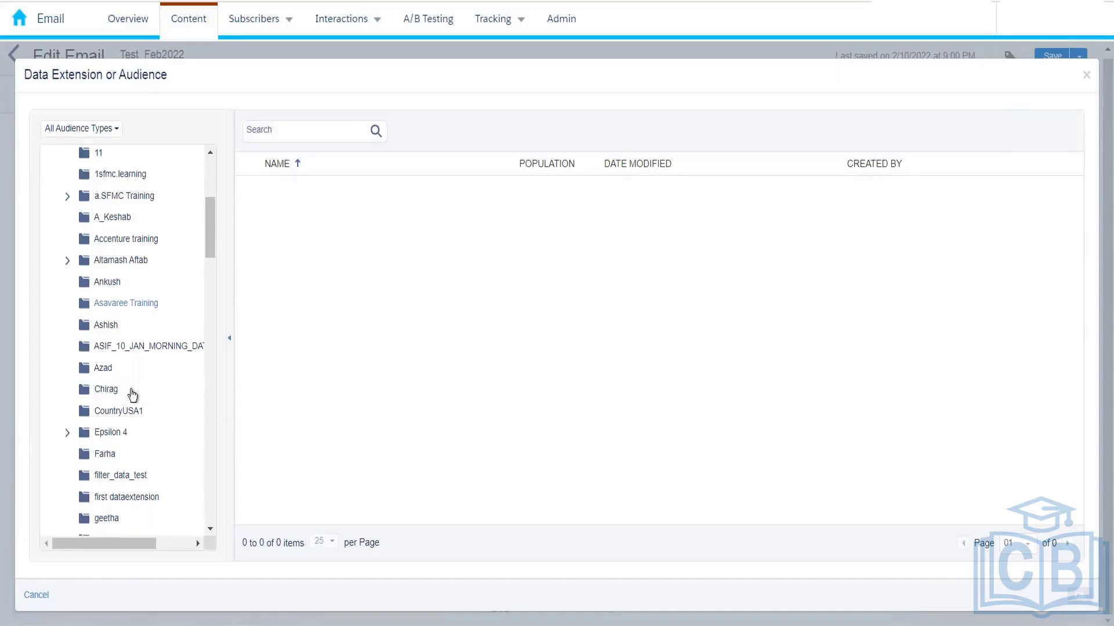
{"action": "scroll", "coordinate": [131, 393], "scroll_direction": "down", "scroll_amount": 4}
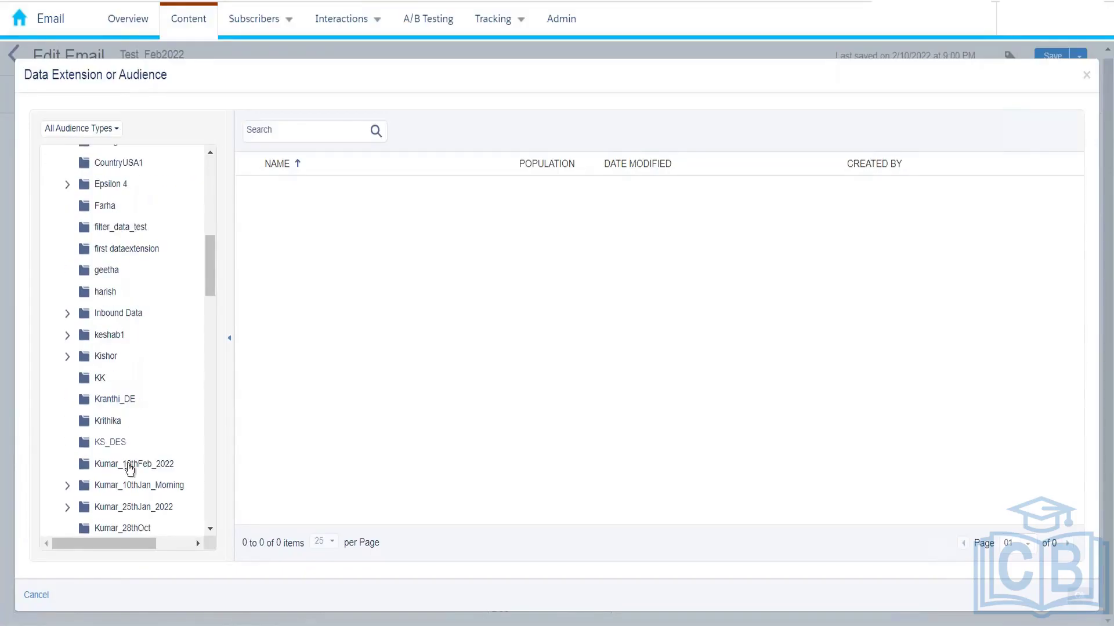
{"action": "left_click", "coordinate": [128, 467]}
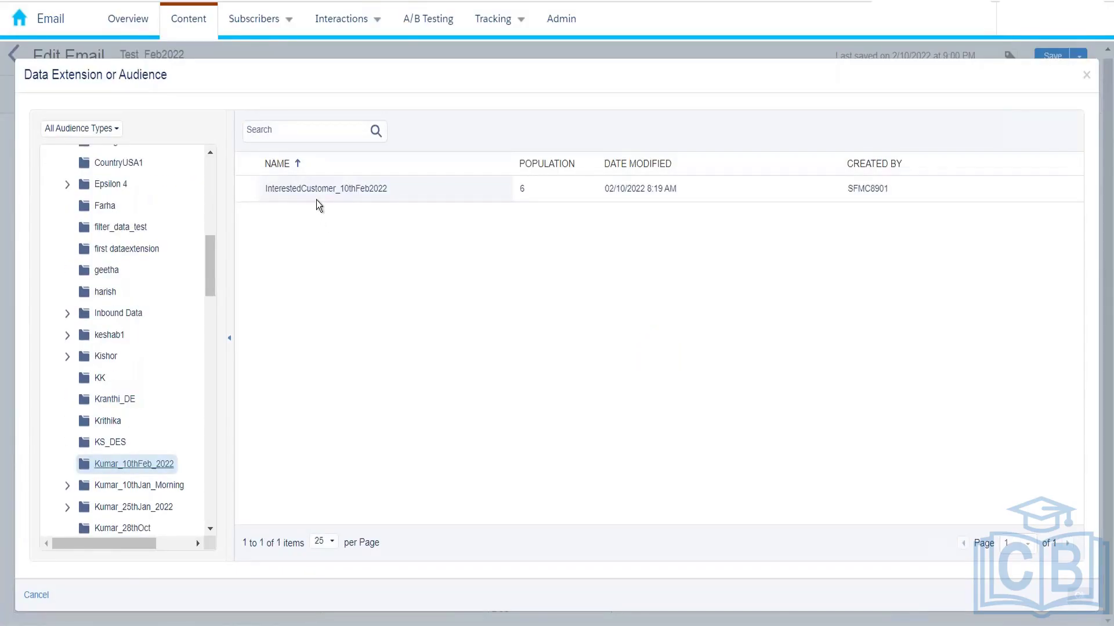
{"action": "left_click", "coordinate": [315, 197]}
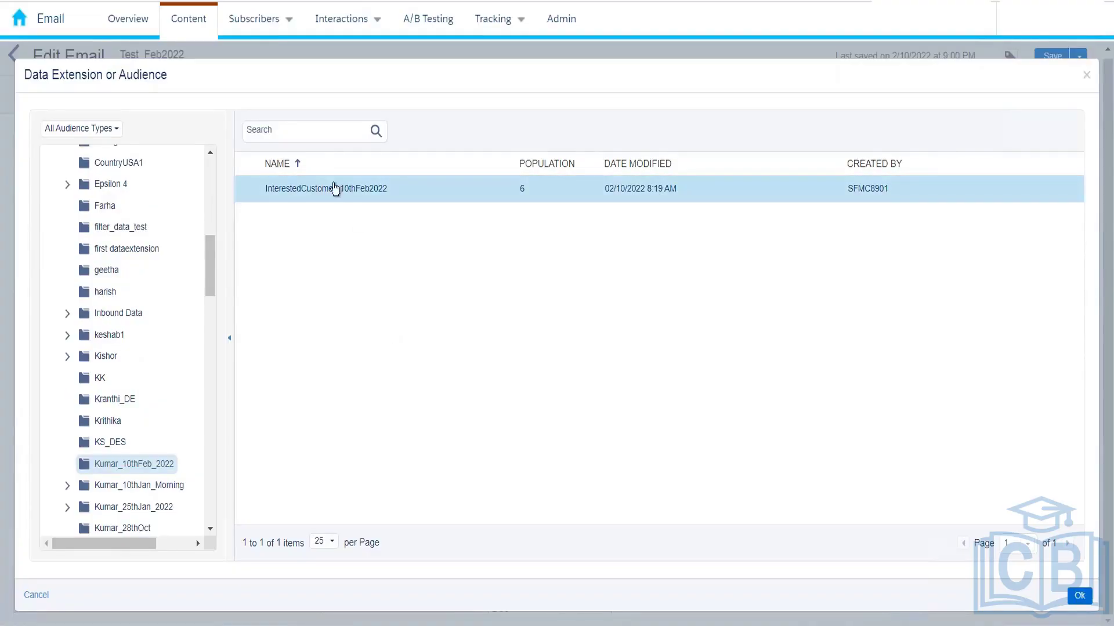
{"action": "left_click", "coordinate": [1076, 607]}
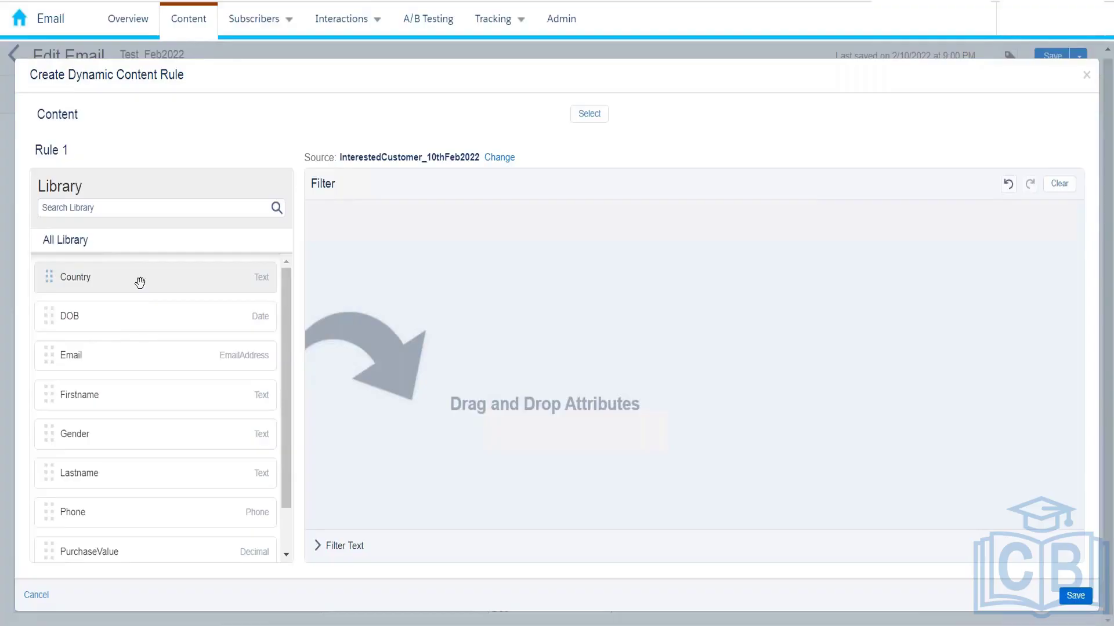
Add the Country attribute to the Rule 1 filter, set to is equal to India, and review the available comparison operators.
{"action": "left_click_drag", "start_coordinate": [337, 265], "coordinate": [374, 278]}
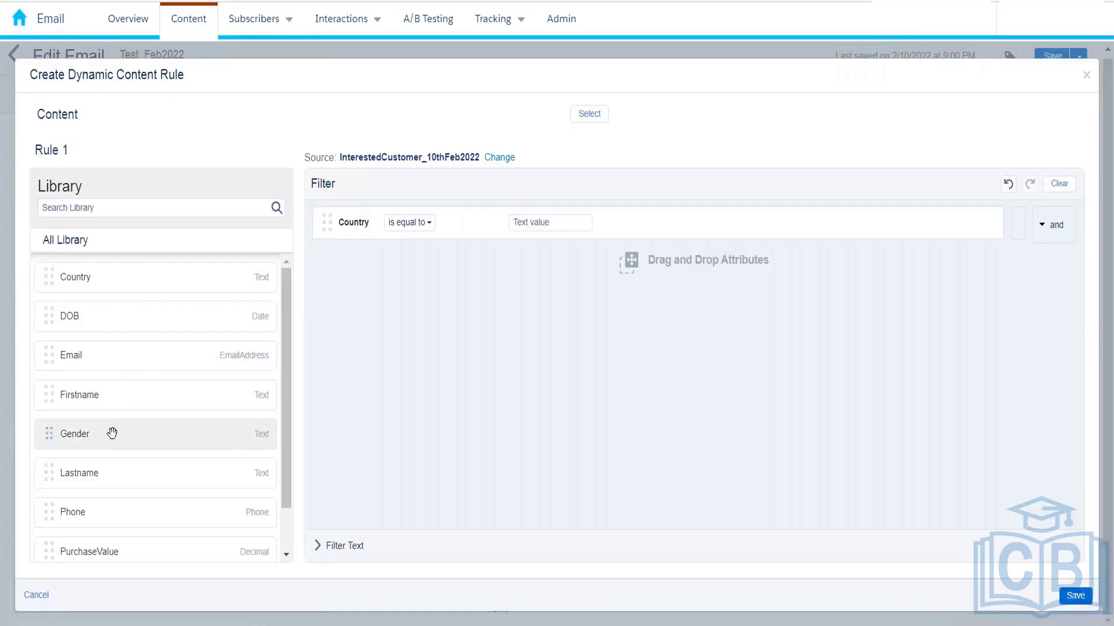
{"action": "left_click_drag", "start_coordinate": [288, 377], "coordinate": [284, 411]}
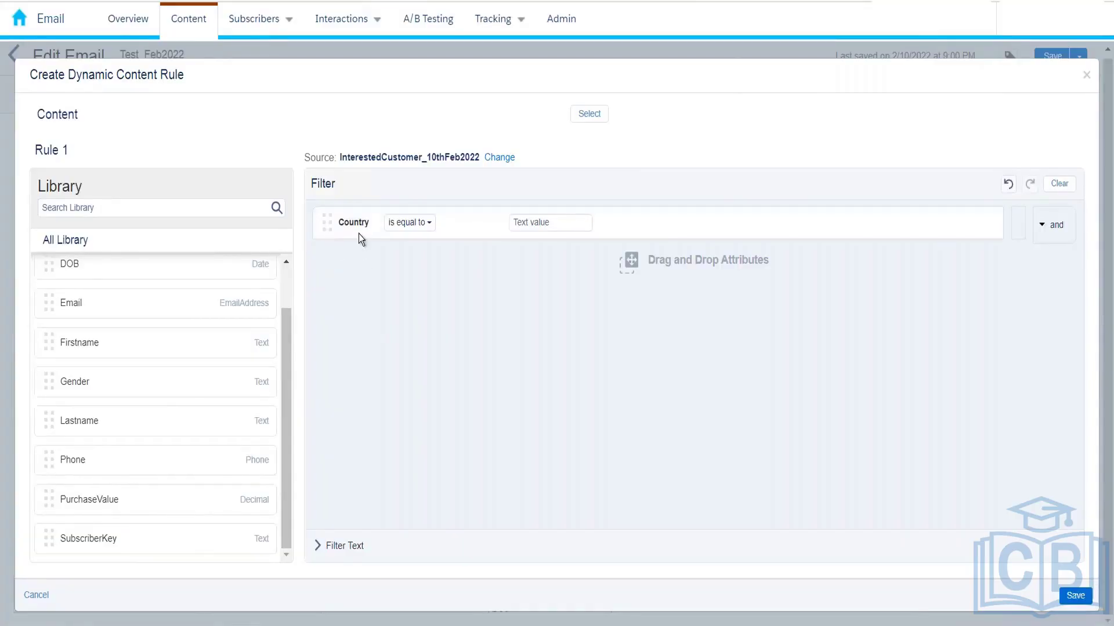
{"action": "left_click", "coordinate": [546, 229]}
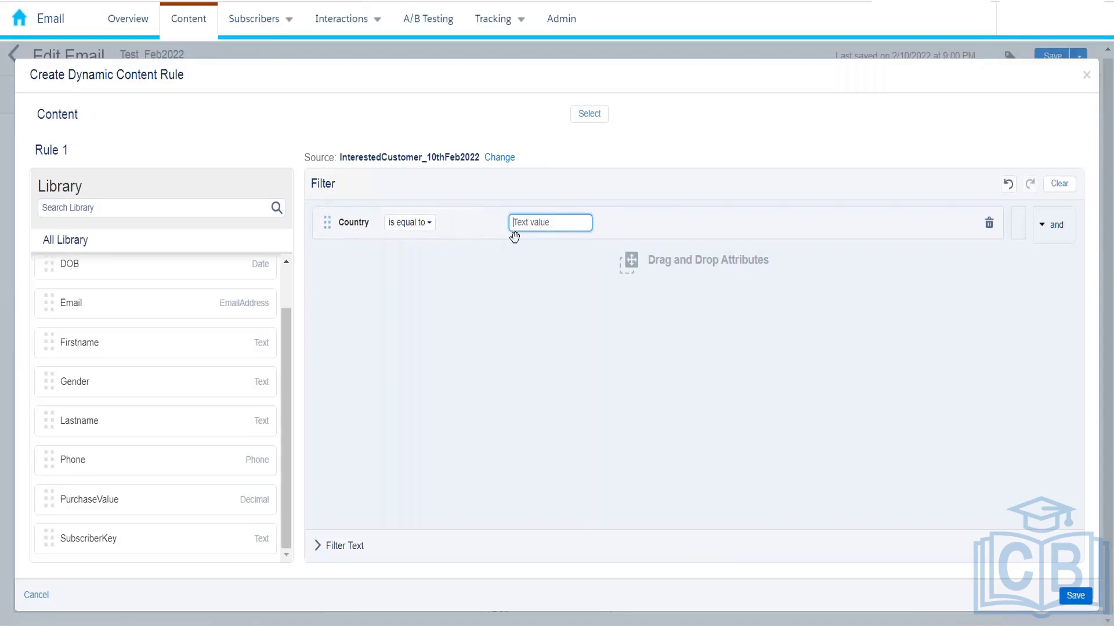
{"action": "type", "text": "India"}
{"action": "left_click", "coordinate": [429, 226]}
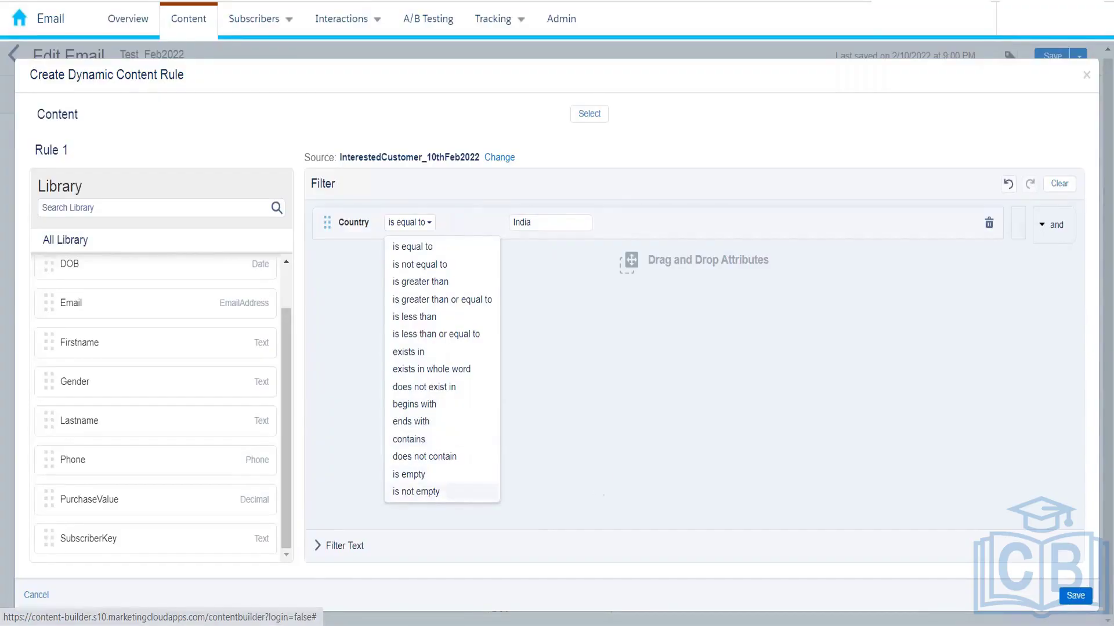
{"action": "left_click", "coordinate": [489, 247]}
{"action": "left_click", "coordinate": [428, 225]}
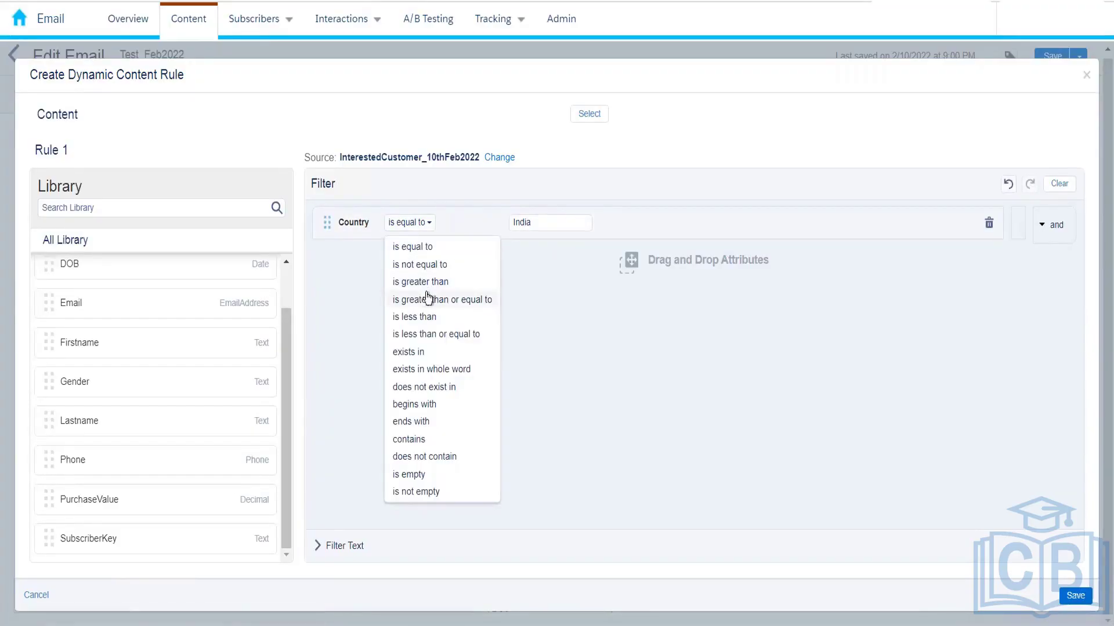
{"action": "left_click", "coordinate": [541, 312]}
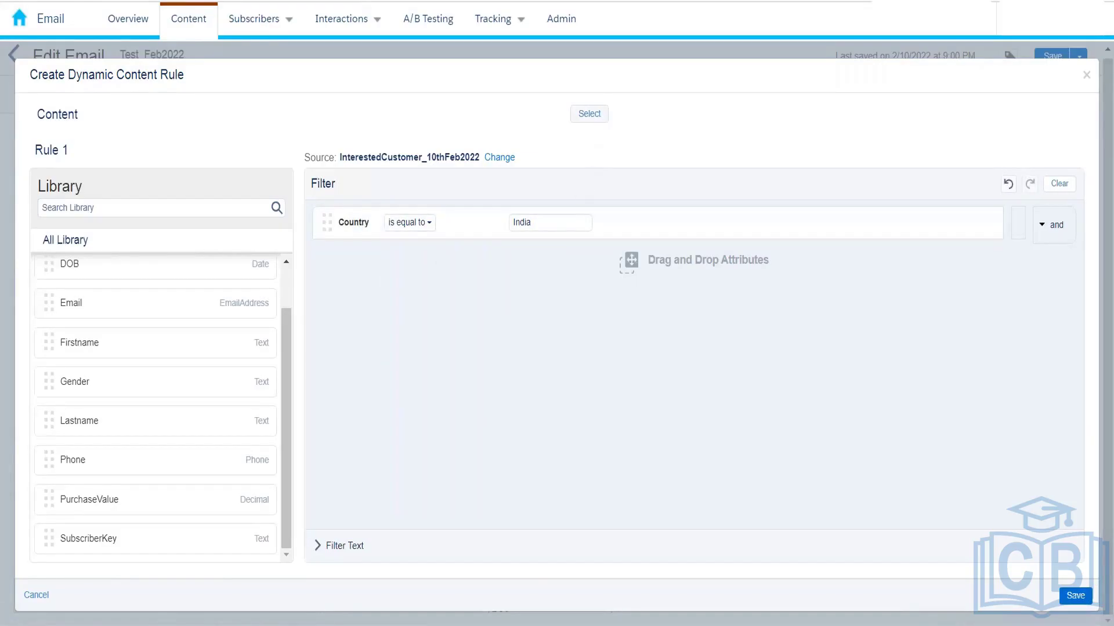
Assign the Reebok1.png image as the content of the India rule and save the rule.
{"action": "left_click", "coordinate": [586, 115]}
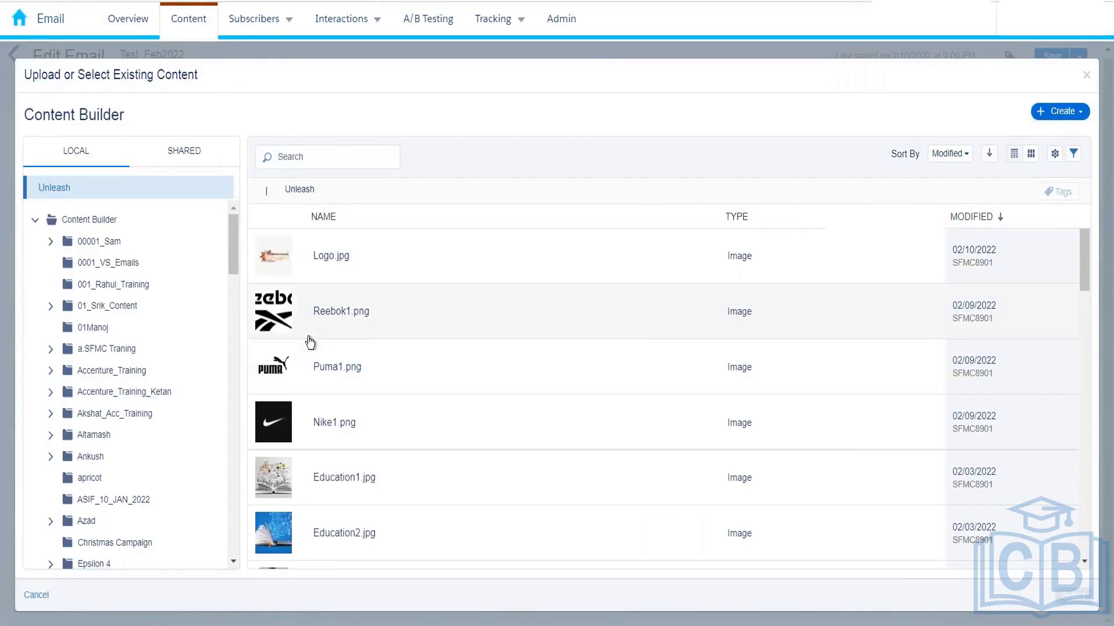
{"action": "left_click", "coordinate": [360, 321]}
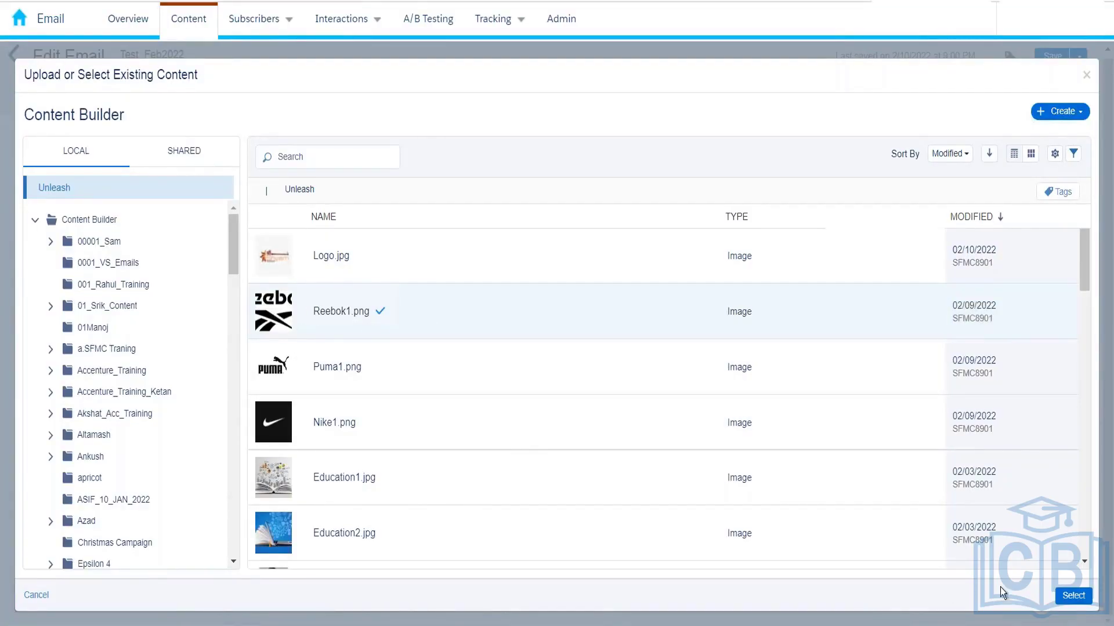
{"action": "left_click", "coordinate": [1057, 603]}
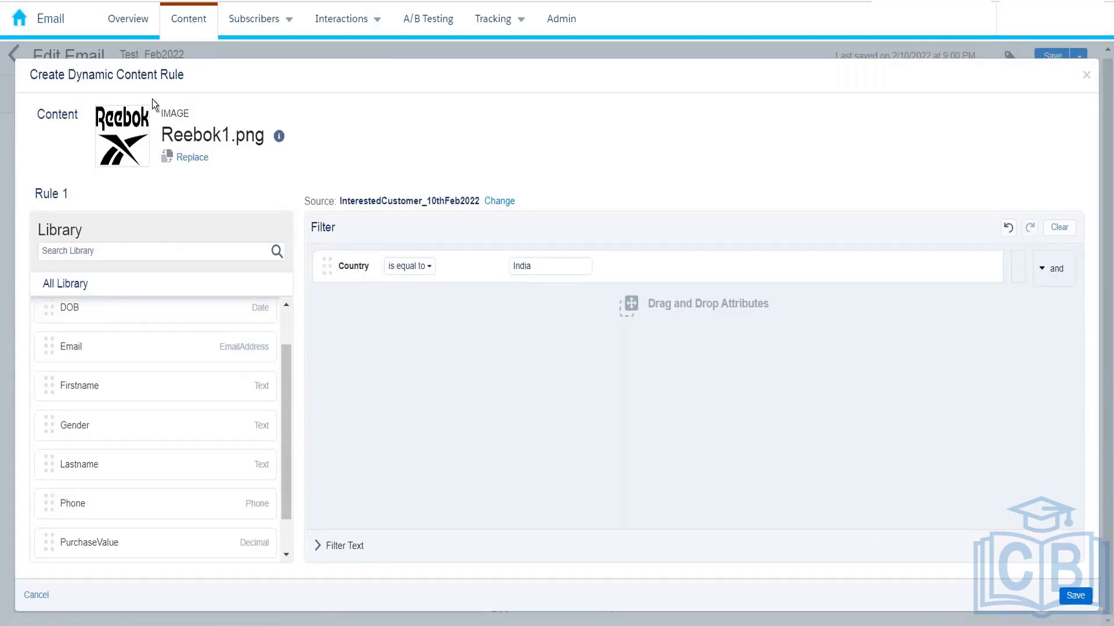
{"action": "left_click", "coordinate": [1075, 597]}
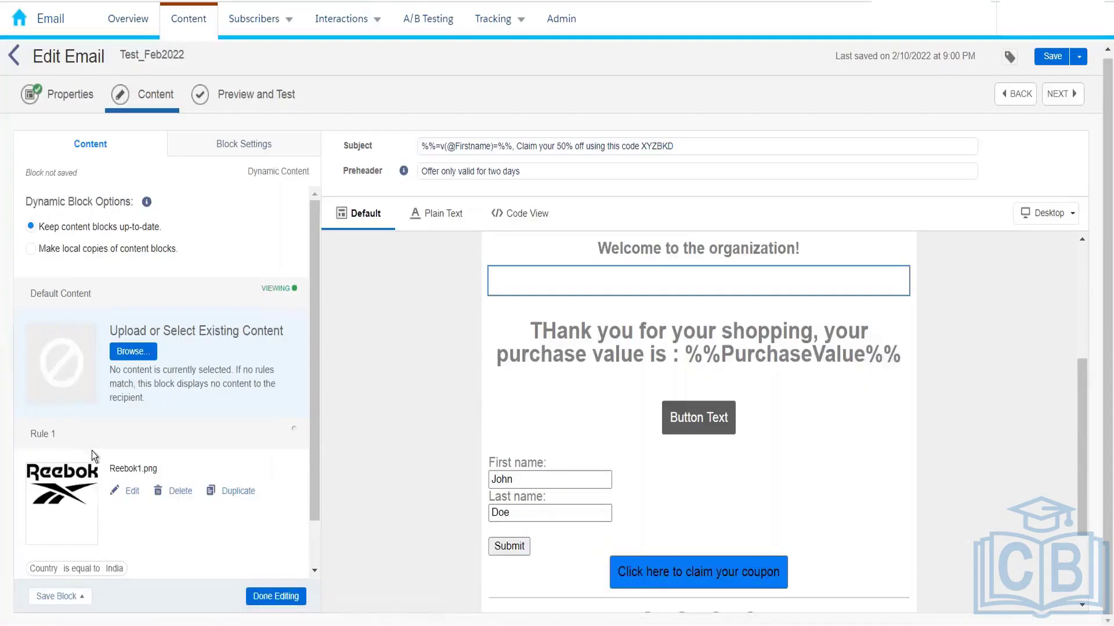
Rename the first rule as "Rule 1 - India" and finish editing the Dynamic Content block.
{"action": "left_click", "coordinate": [76, 436]}
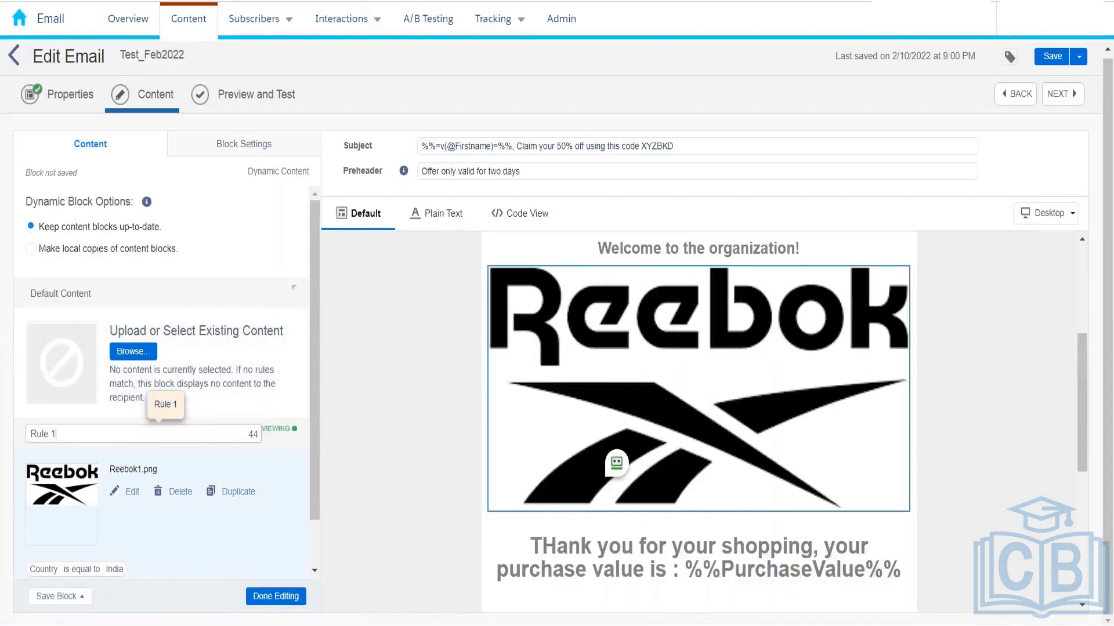
{"action": "type", "text": "- India"}
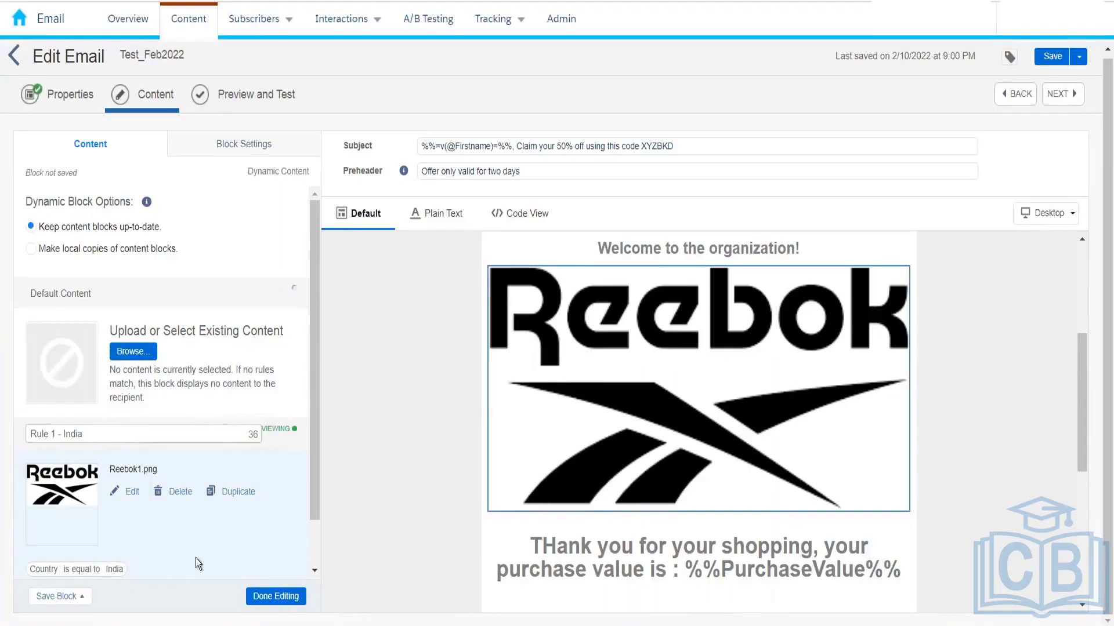
{"action": "left_click", "coordinate": [263, 597]}
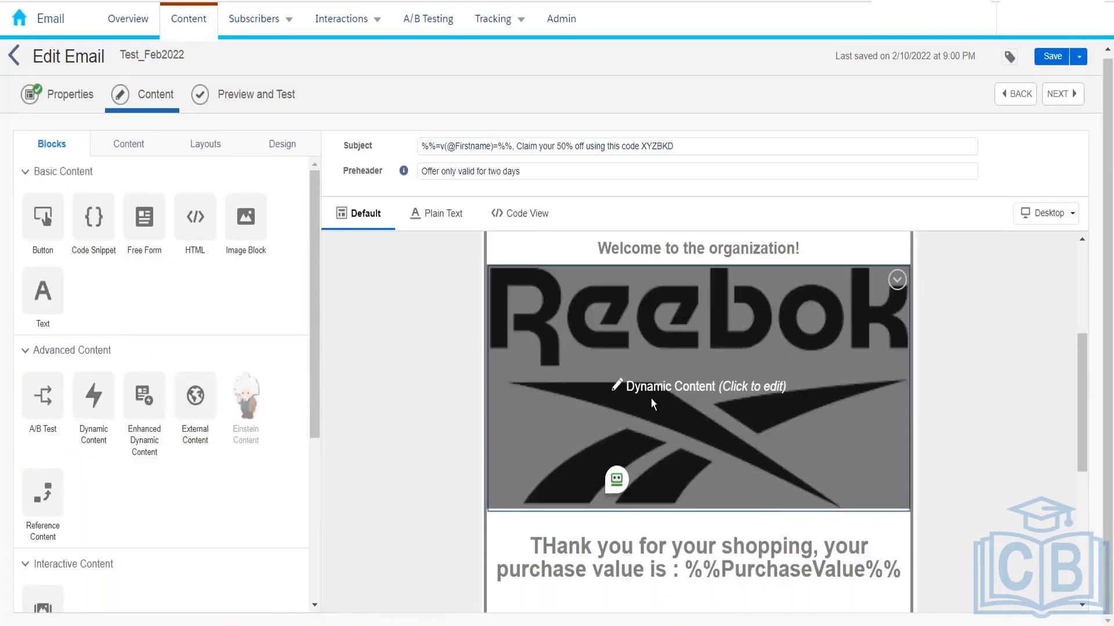
Reopen the Dynamic Content block and create a second rule with the filter Country is equal to Germany.
{"action": "left_click", "coordinate": [649, 398]}
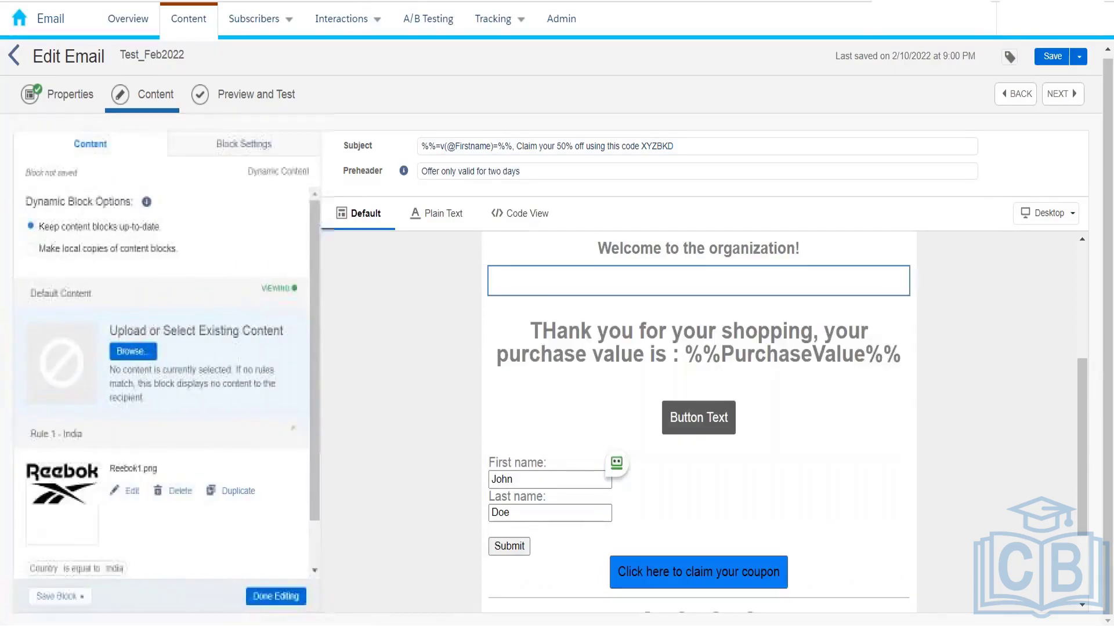
{"action": "left_click_drag", "start_coordinate": [315, 332], "coordinate": [283, 431]}
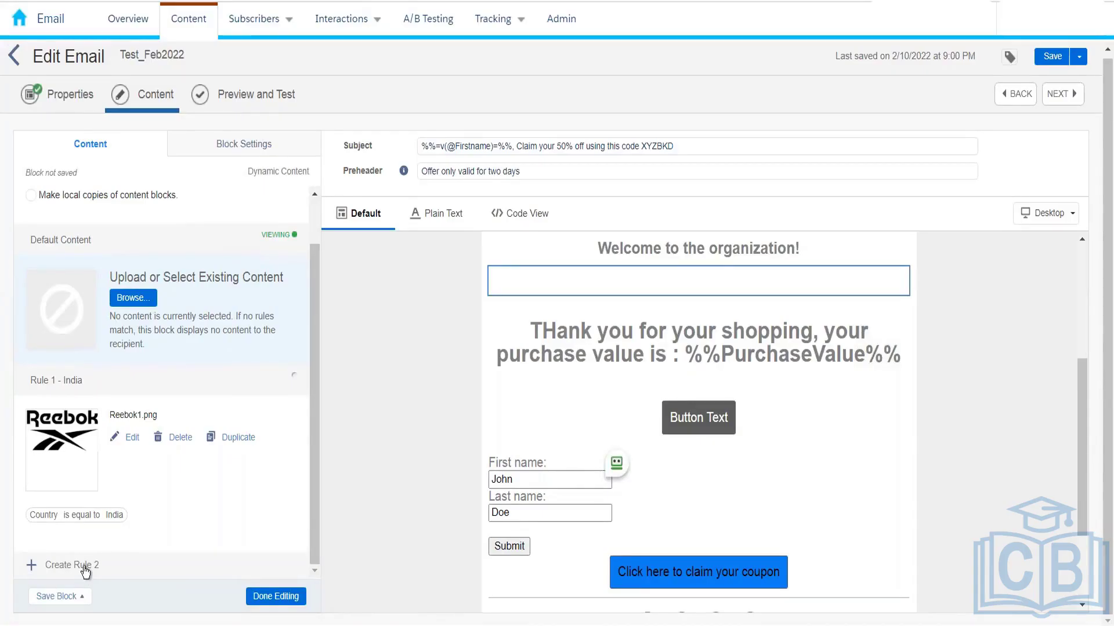
{"action": "left_click", "coordinate": [83, 567]}
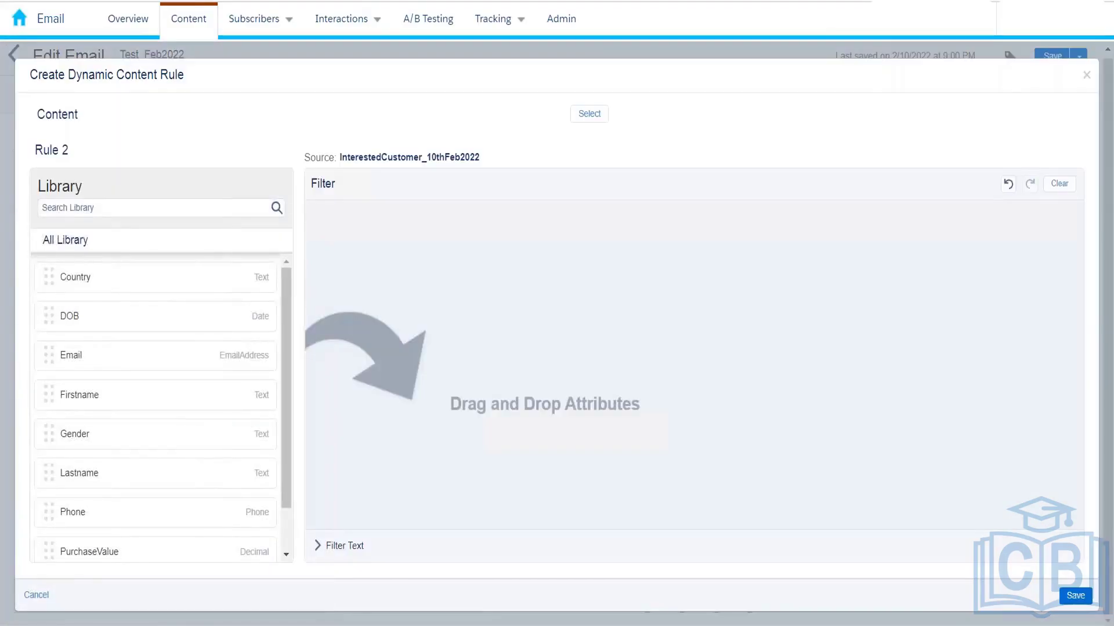
{"action": "left_click_drag", "start_coordinate": [168, 278], "coordinate": [517, 245]}
{"action": "left_click", "coordinate": [548, 220]}
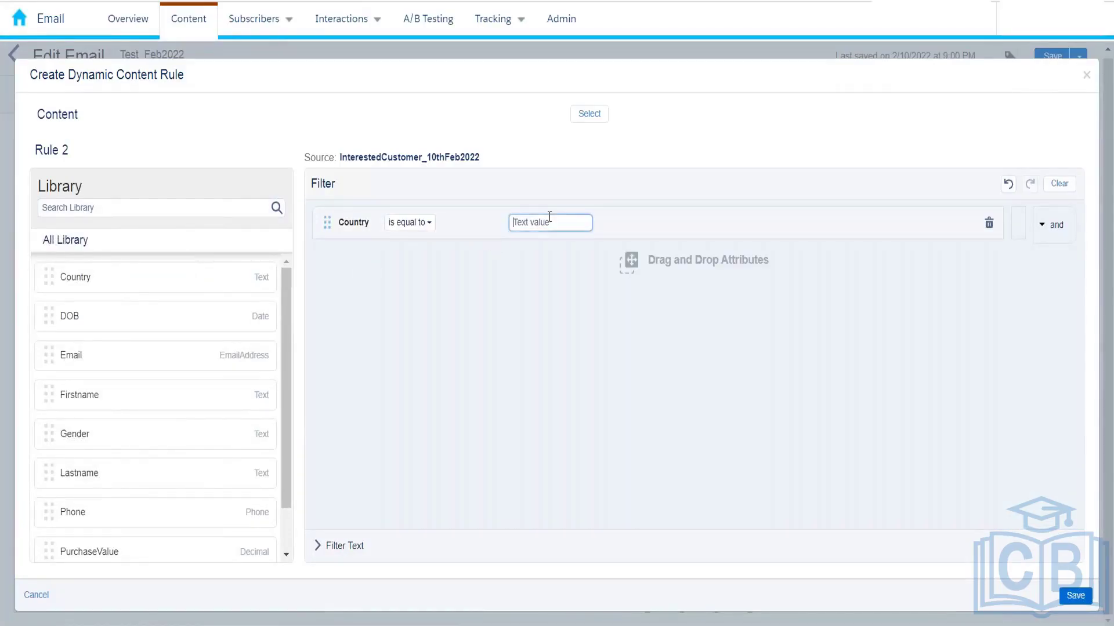
{"action": "type", "text": "Germany"}
Save the Germany rule with the Nike1.png image as its content and rename it "Rule 2 - Germany".
{"action": "left_click", "coordinate": [596, 119]}
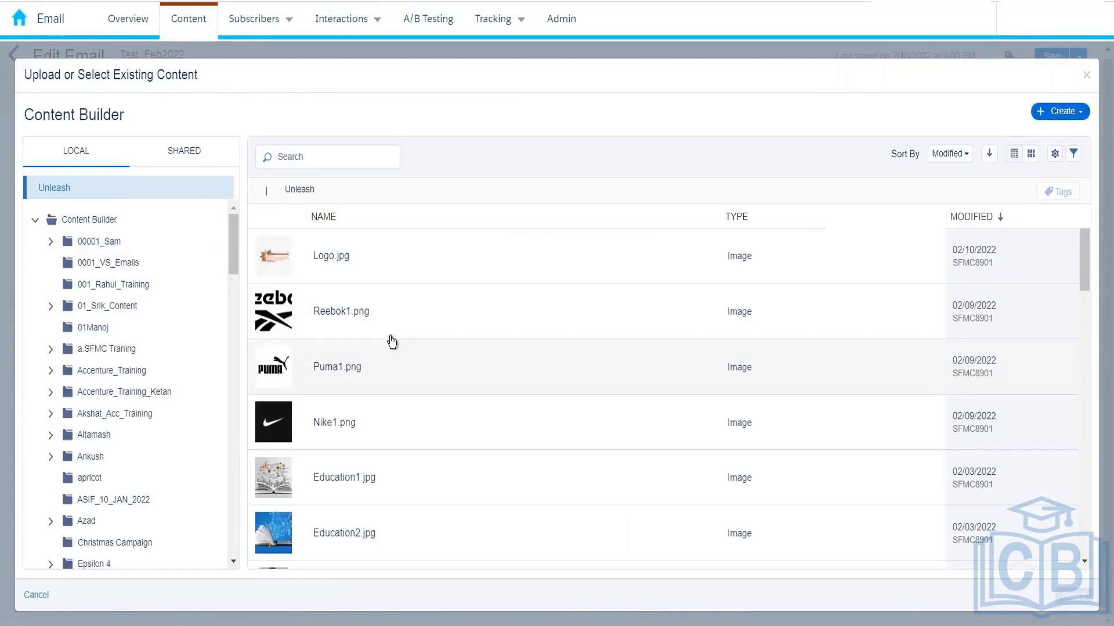
{"action": "scroll", "coordinate": [377, 382], "scroll_direction": "down", "scroll_amount": 2}
{"action": "left_click", "coordinate": [360, 342]}
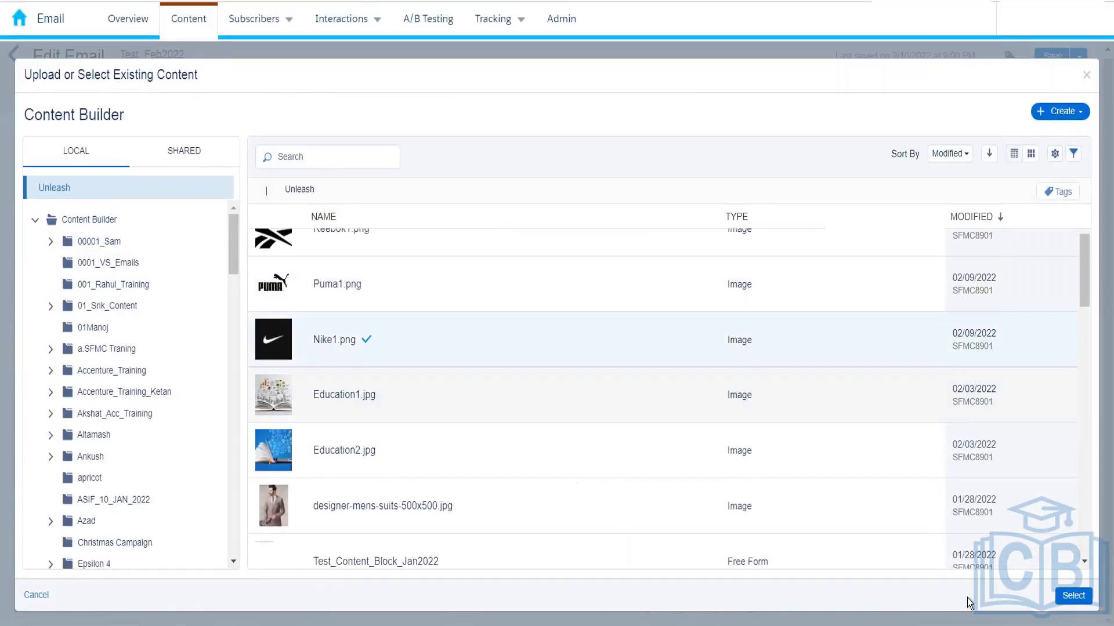
{"action": "left_click", "coordinate": [1073, 596]}
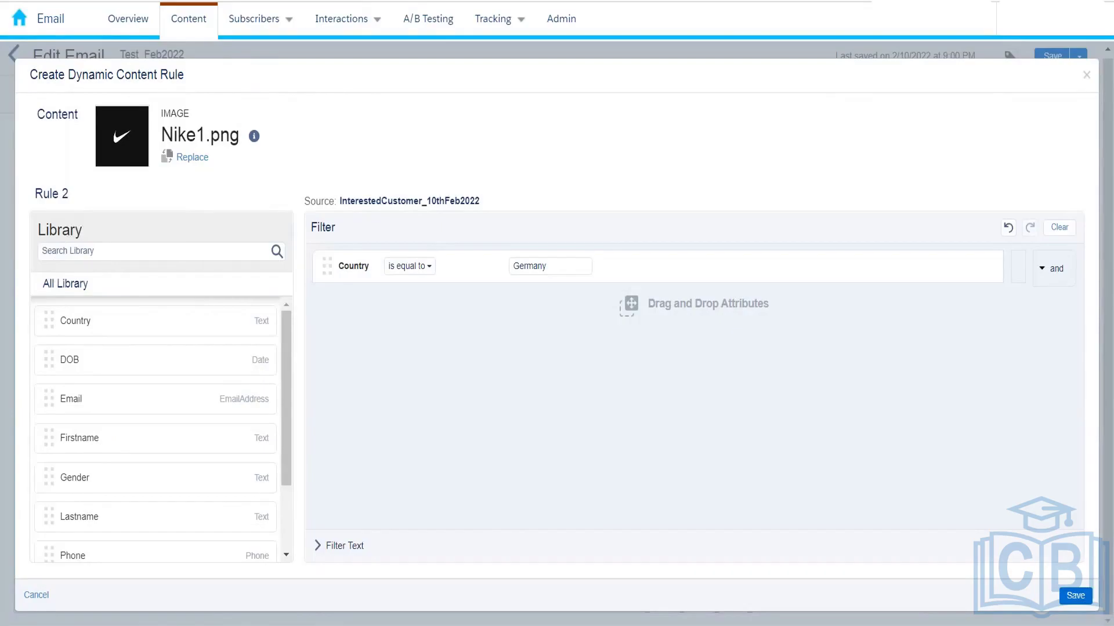
{"action": "left_click", "coordinate": [1075, 595]}
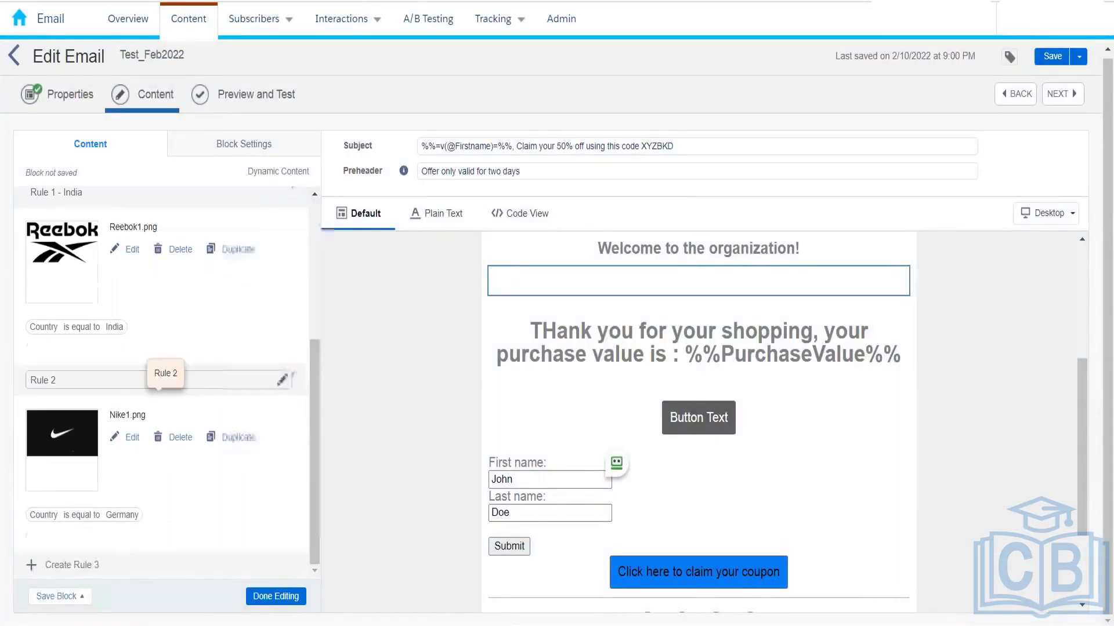
{"action": "left_click", "coordinate": [106, 380]}
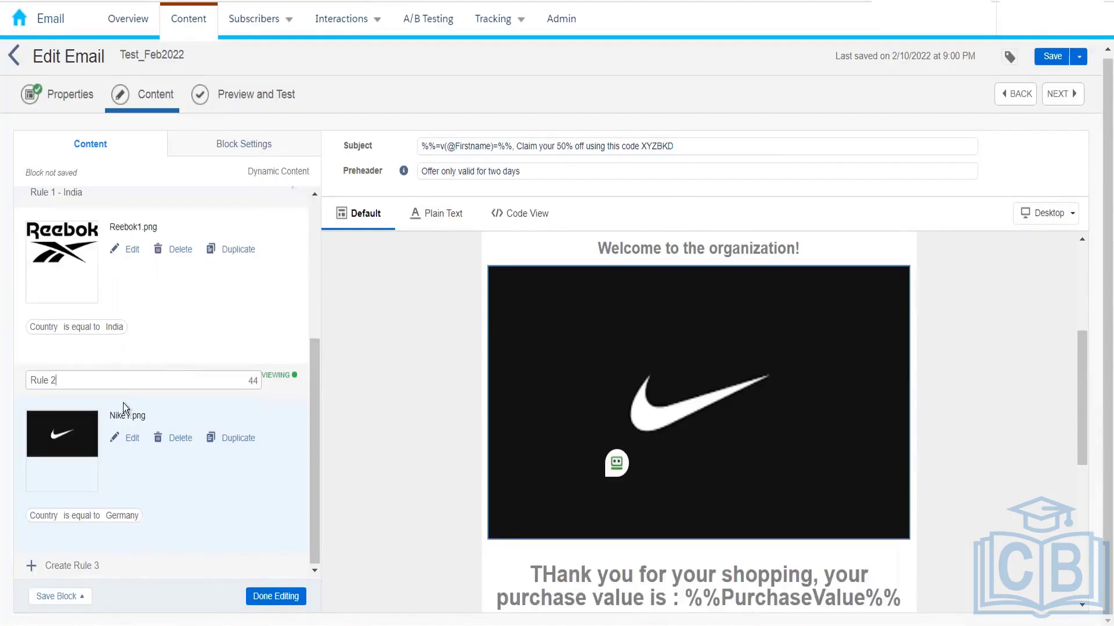
{"action": "type", "text": "- Germany"}
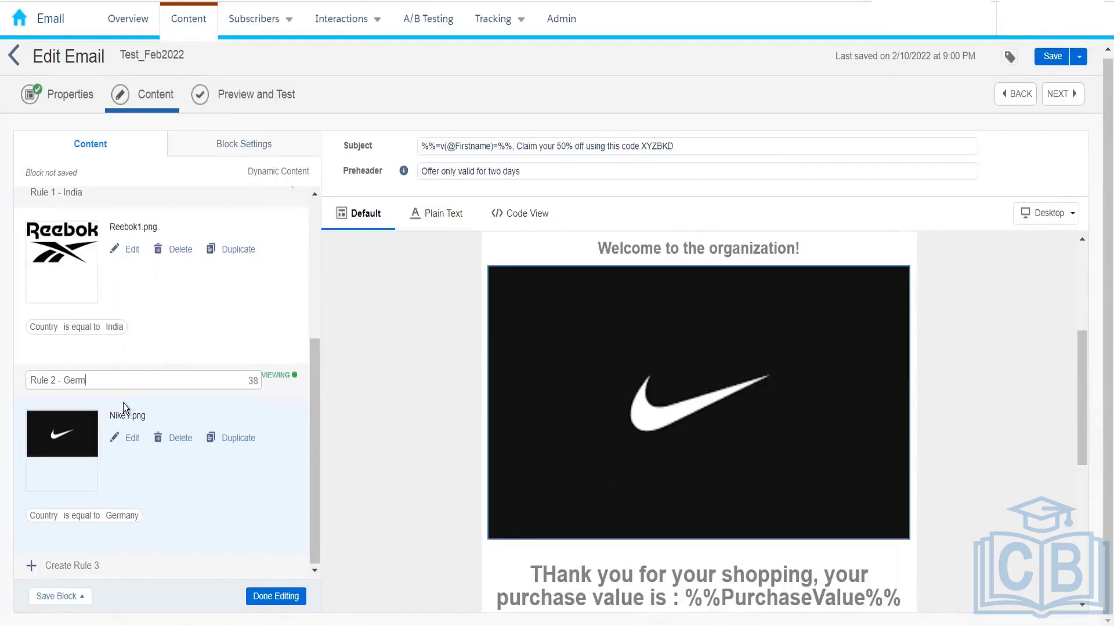
Create a third dynamic content rule with the filter Country is equal to France.
{"action": "left_click", "coordinate": [92, 566]}
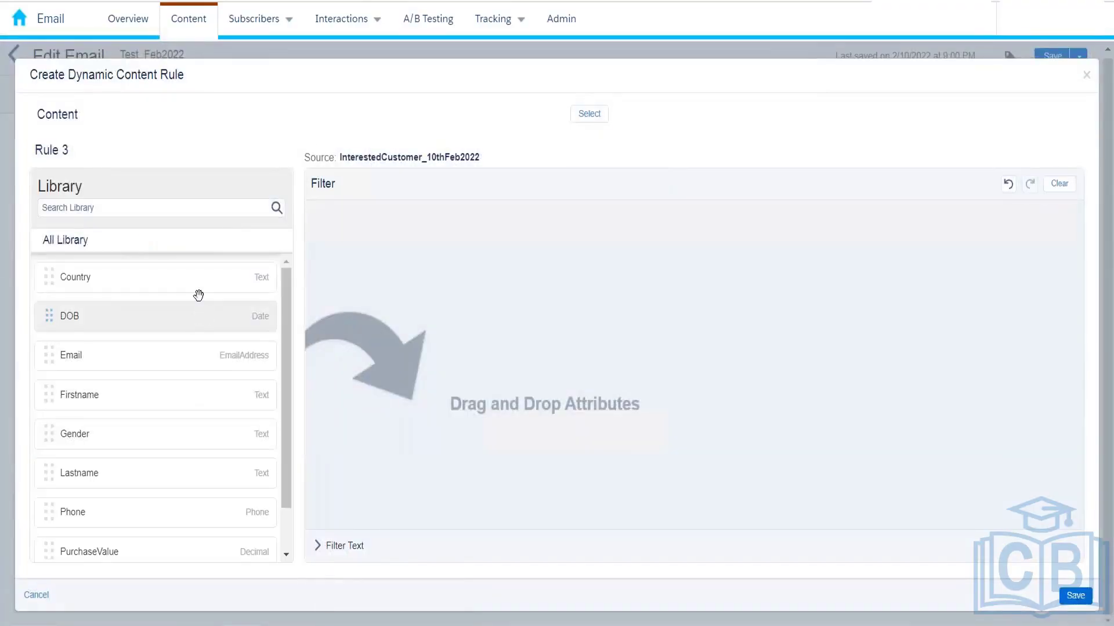
{"action": "left_click_drag", "start_coordinate": [186, 277], "coordinate": [435, 273]}
{"action": "left_click", "coordinate": [554, 222]}
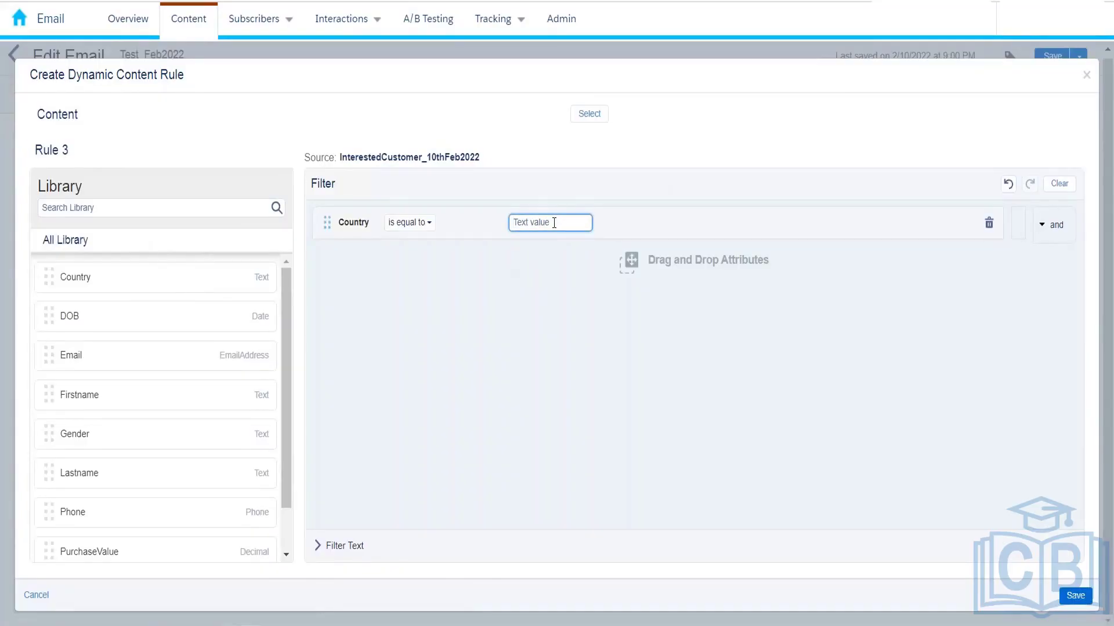
{"action": "type", "text": "France"}
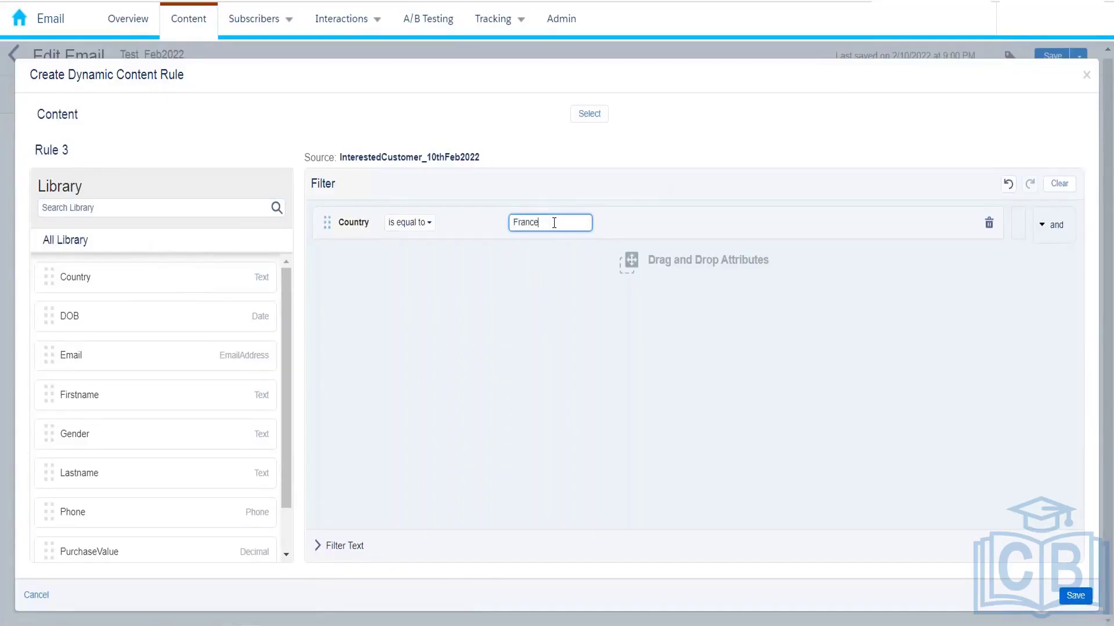
Assign the Puma1.png image as the content of the France rule and save the rule.
{"action": "left_click", "coordinate": [588, 115]}
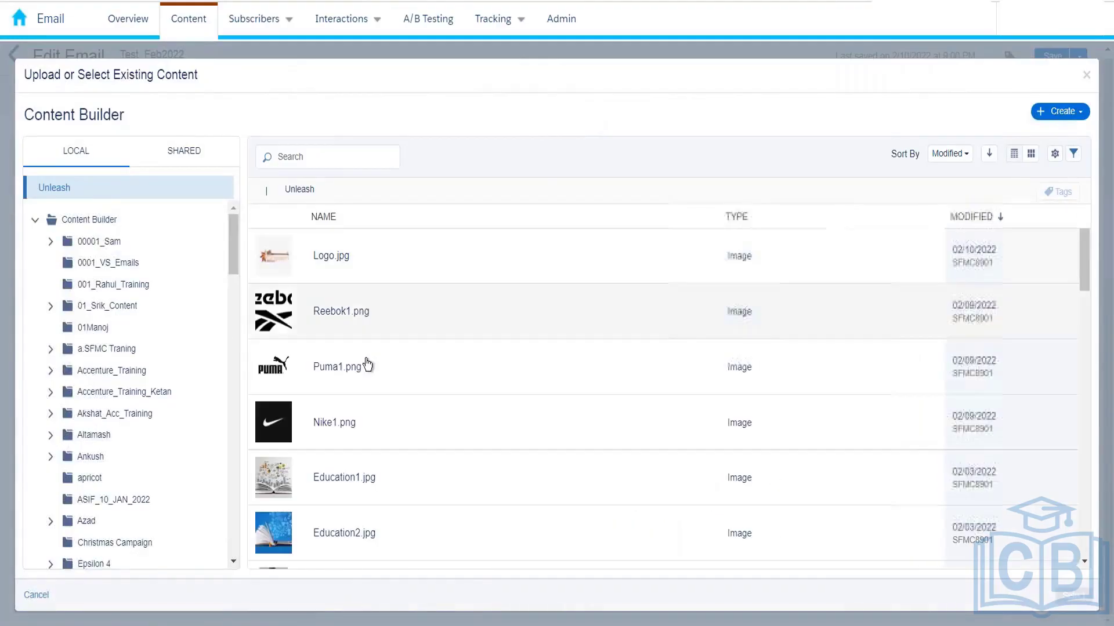
{"action": "left_click", "coordinate": [365, 367]}
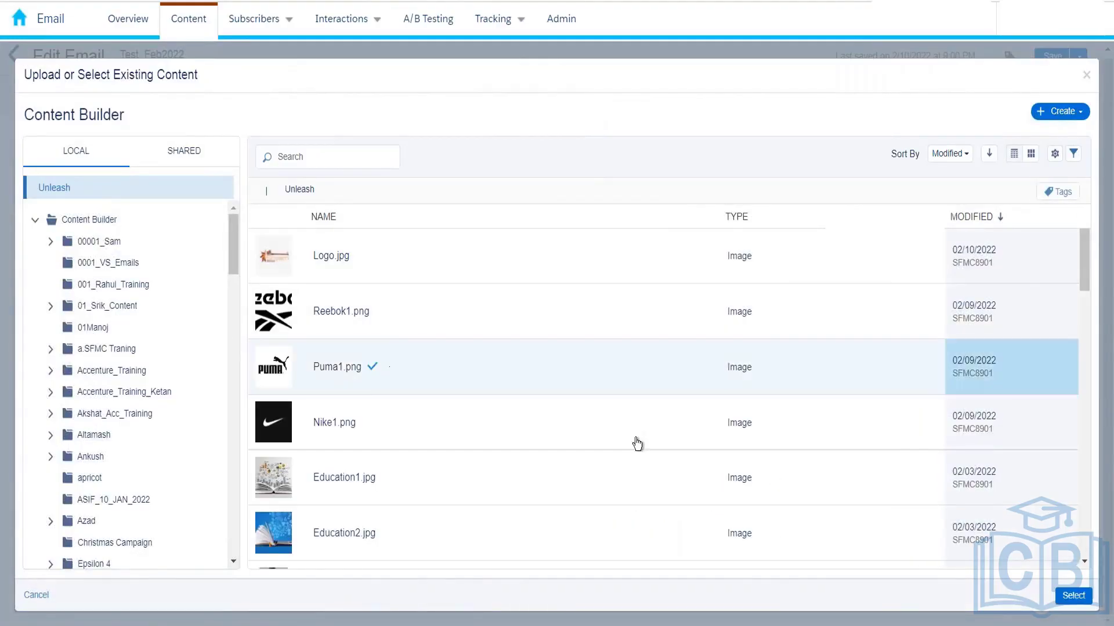
{"action": "left_click", "coordinate": [1072, 595]}
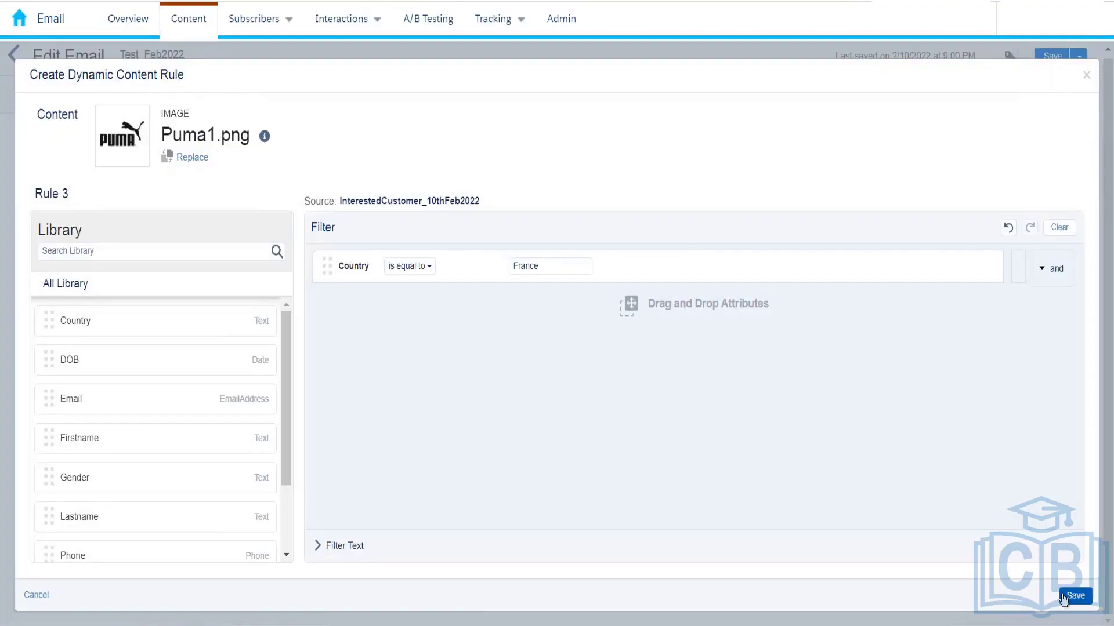
{"action": "left_click", "coordinate": [1064, 599]}
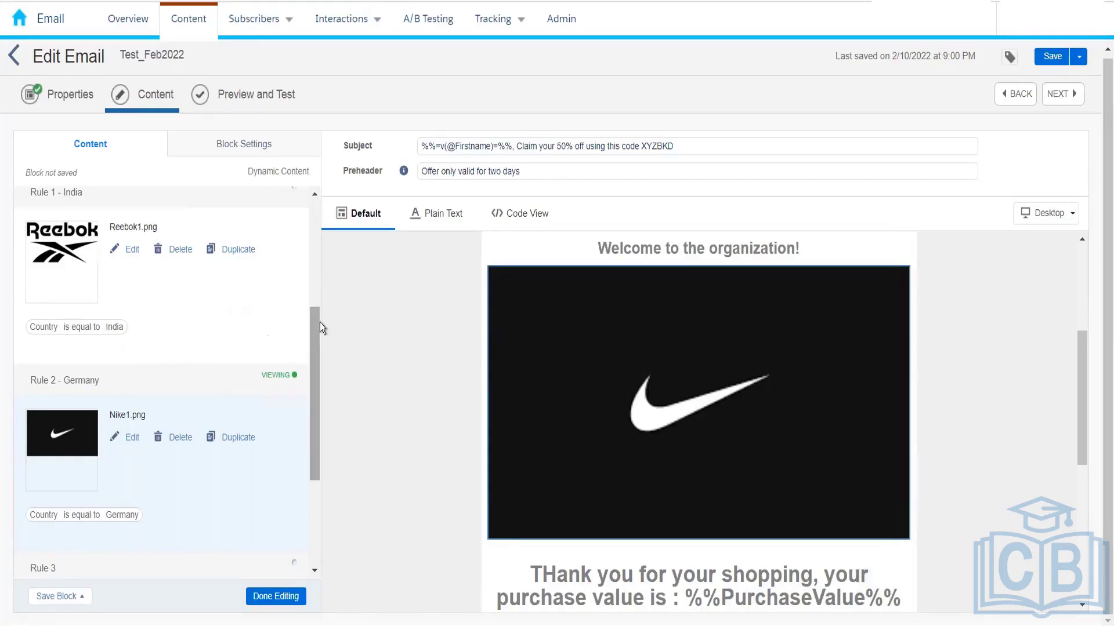
Rename the third rule of the Dynamic Content block as "Rule 3 - France".
{"action": "left_click_drag", "start_coordinate": [318, 327], "coordinate": [315, 453]}
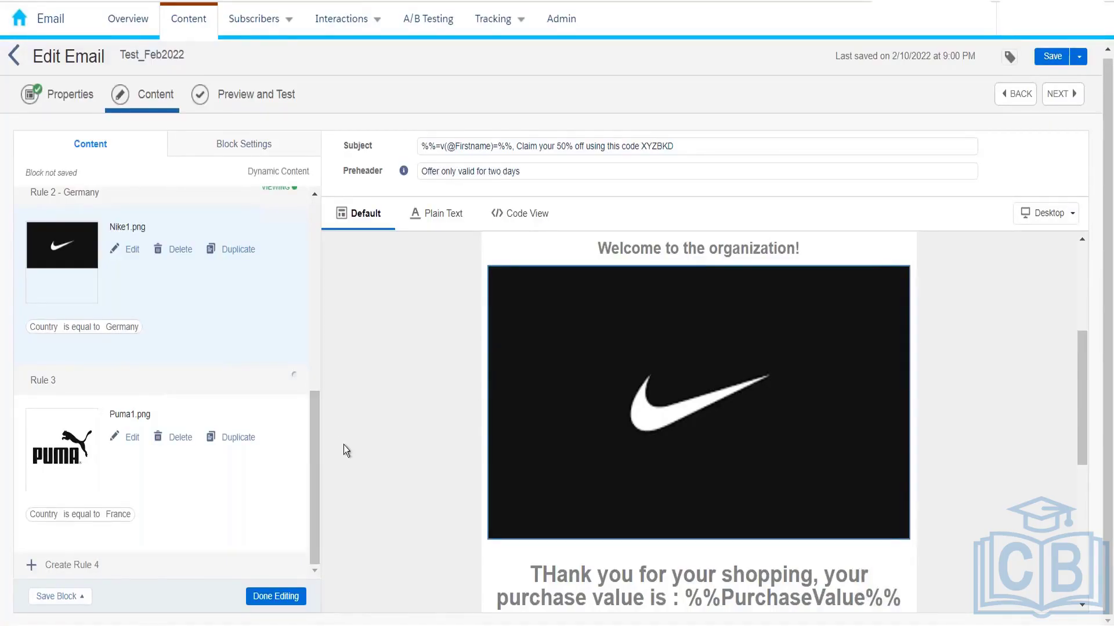
{"action": "left_click", "coordinate": [168, 380]}
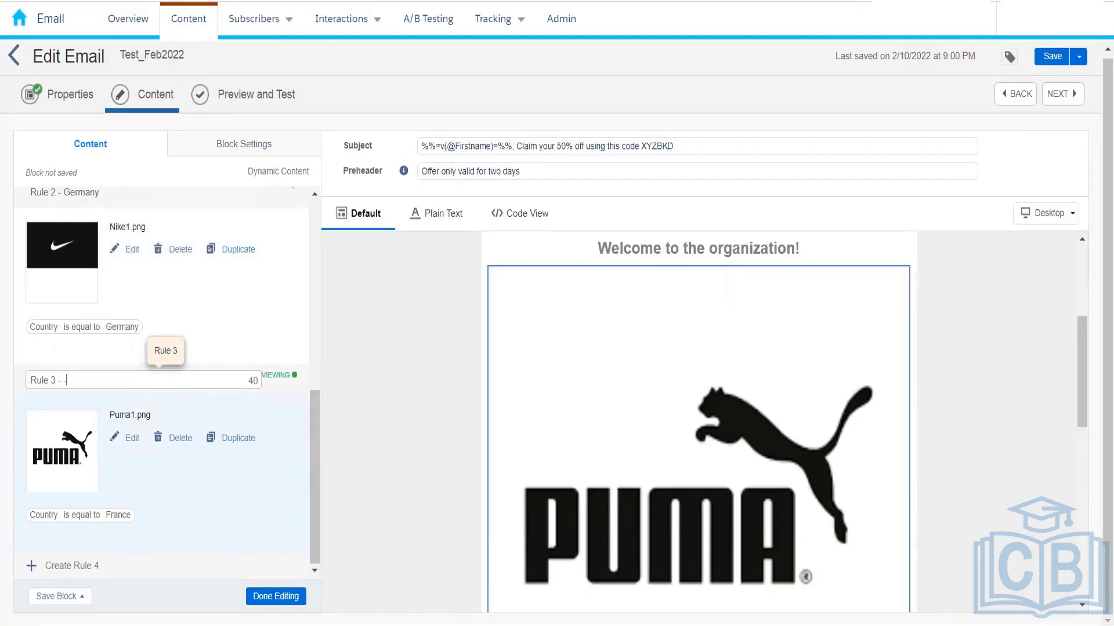
{"action": "type", "text": "- France"}
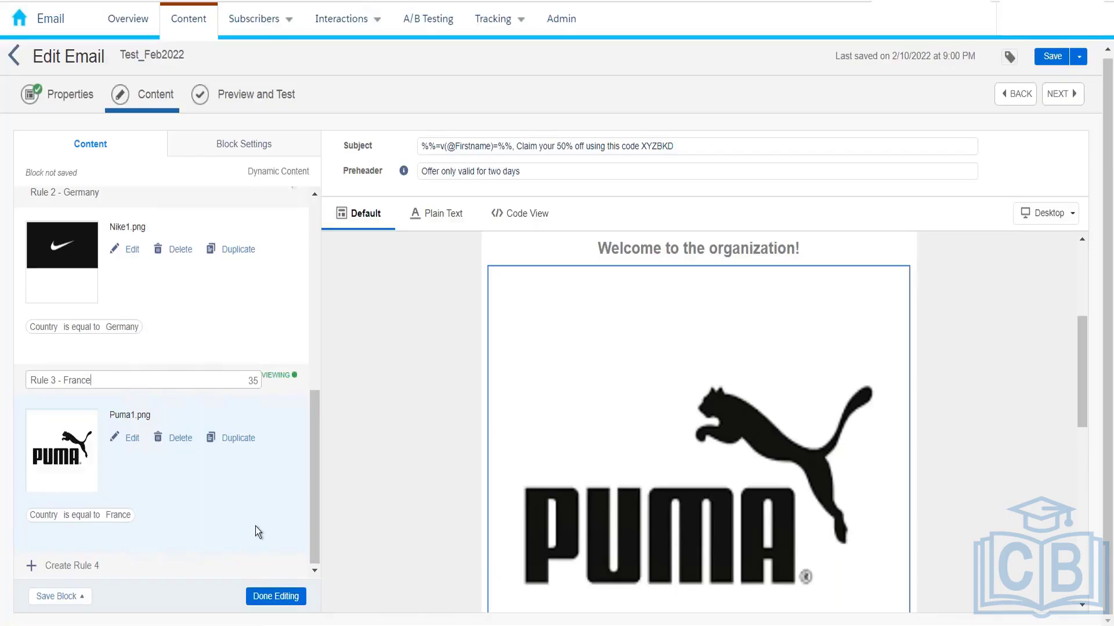
Set the Education2.jpg image as the default content of the Dynamic Content block.
{"action": "scroll", "coordinate": [322, 357], "scroll_direction": "up", "scroll_amount": 8}
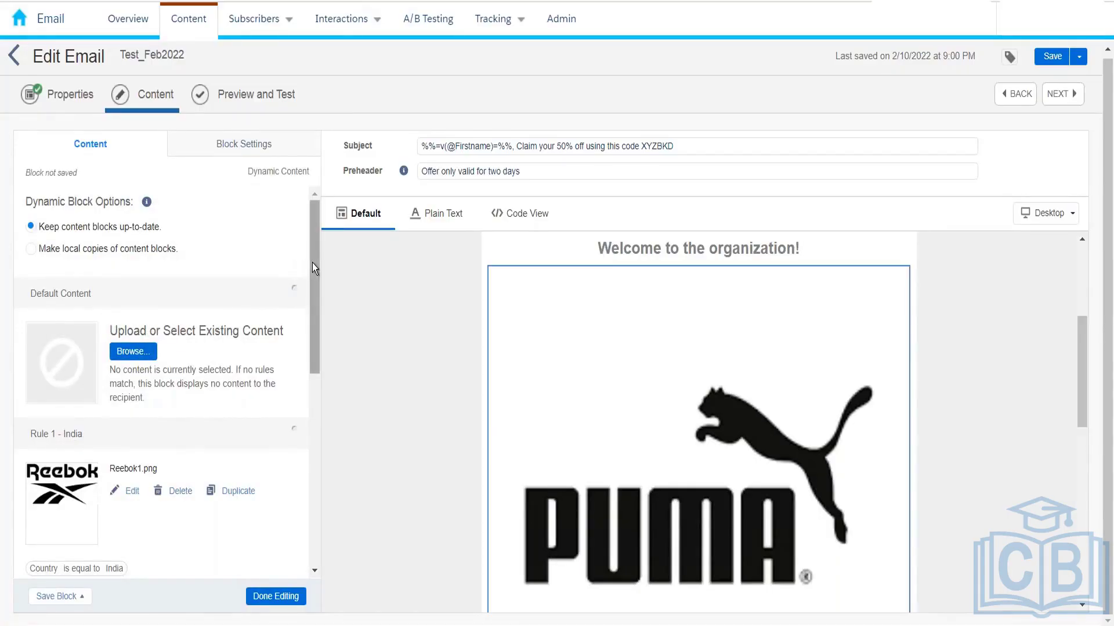
{"action": "left_click_drag", "start_coordinate": [312, 267], "coordinate": [313, 325]}
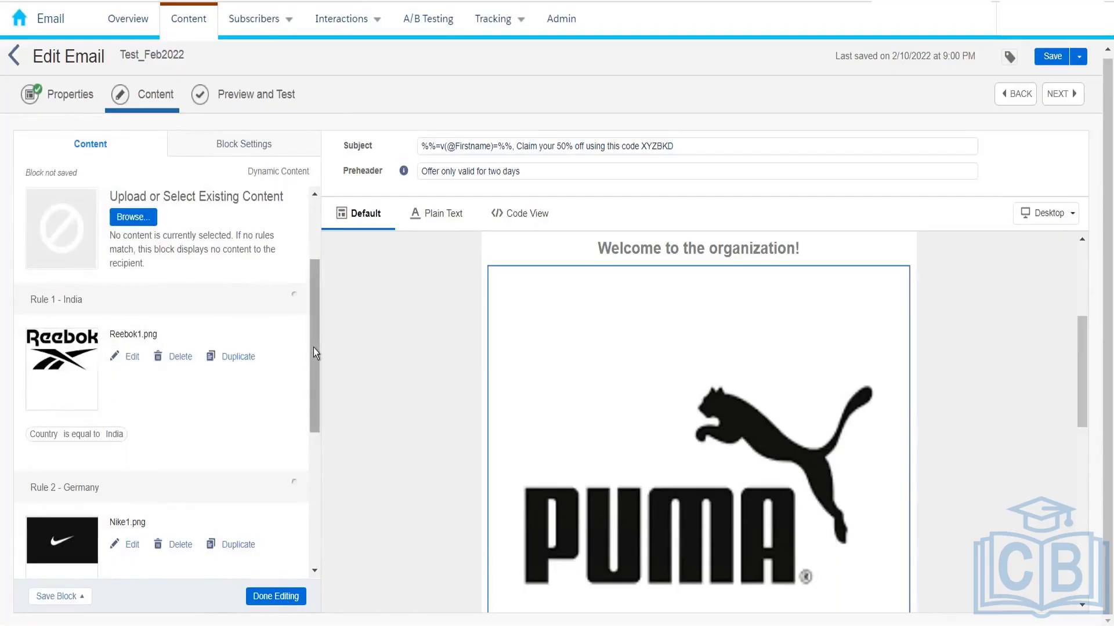
{"action": "left_click_drag", "start_coordinate": [313, 347], "coordinate": [305, 245]}
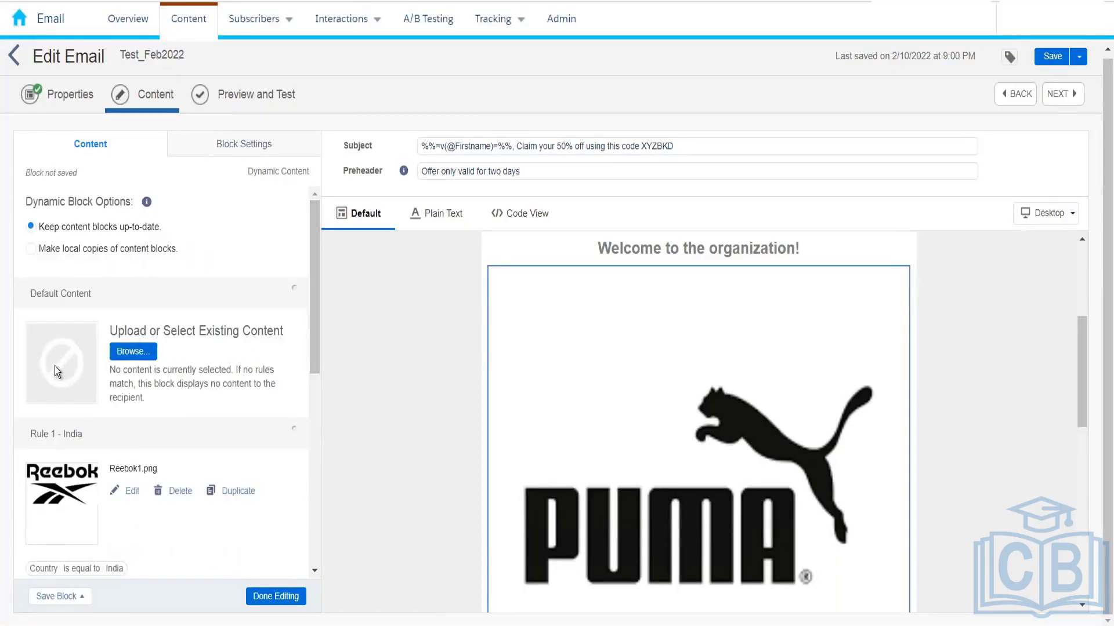
{"action": "left_click", "coordinate": [113, 352]}
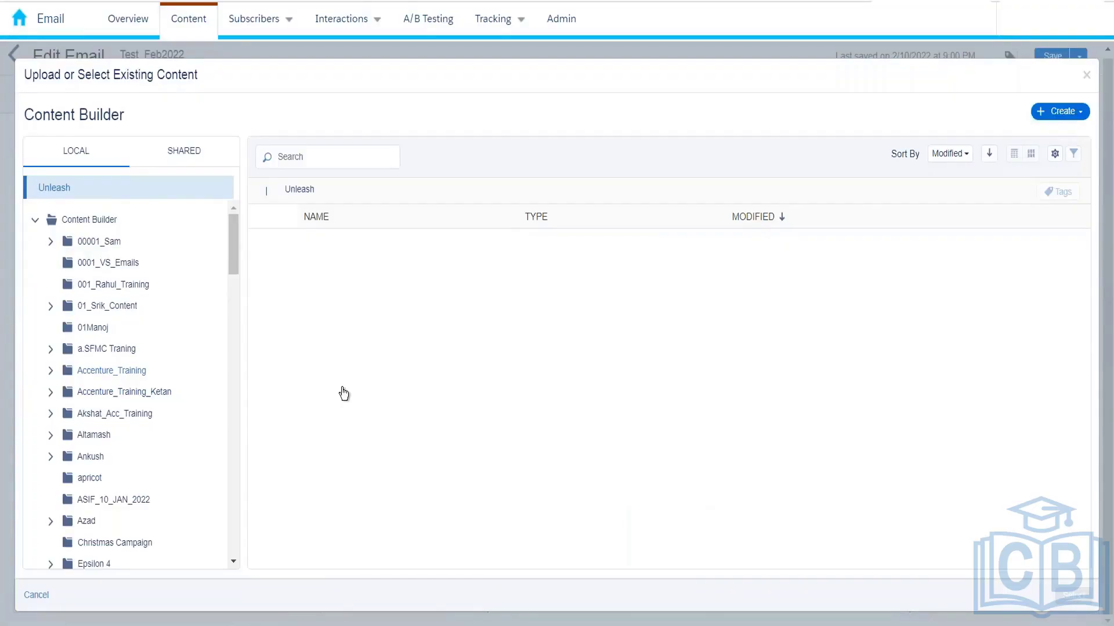
{"action": "scroll", "coordinate": [385, 400], "scroll_direction": "down", "scroll_amount": 4}
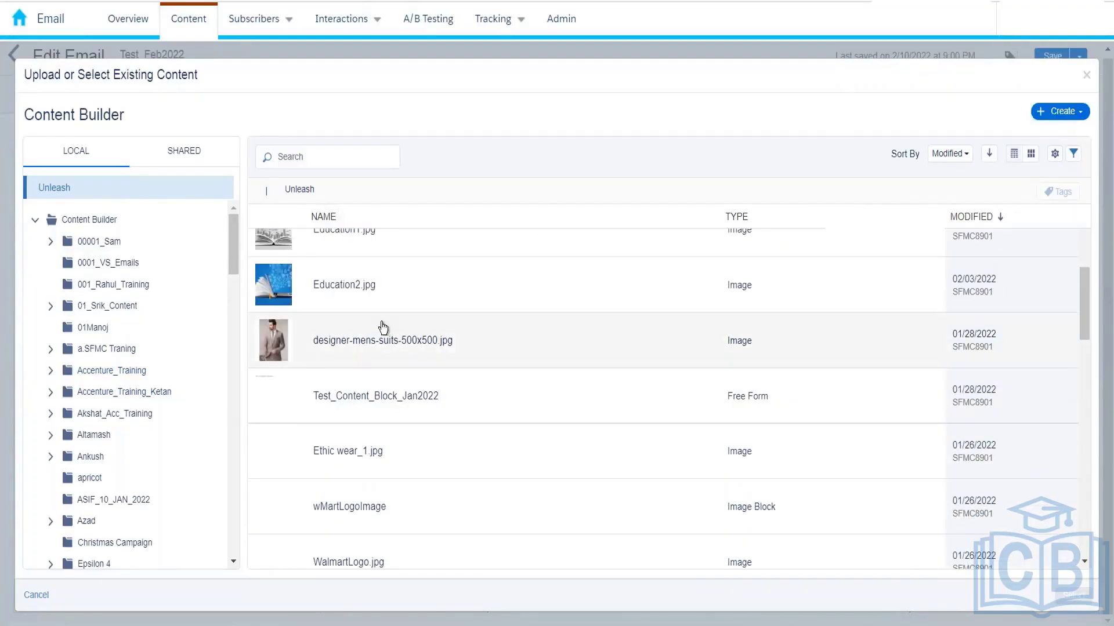
{"action": "left_click", "coordinate": [372, 290]}
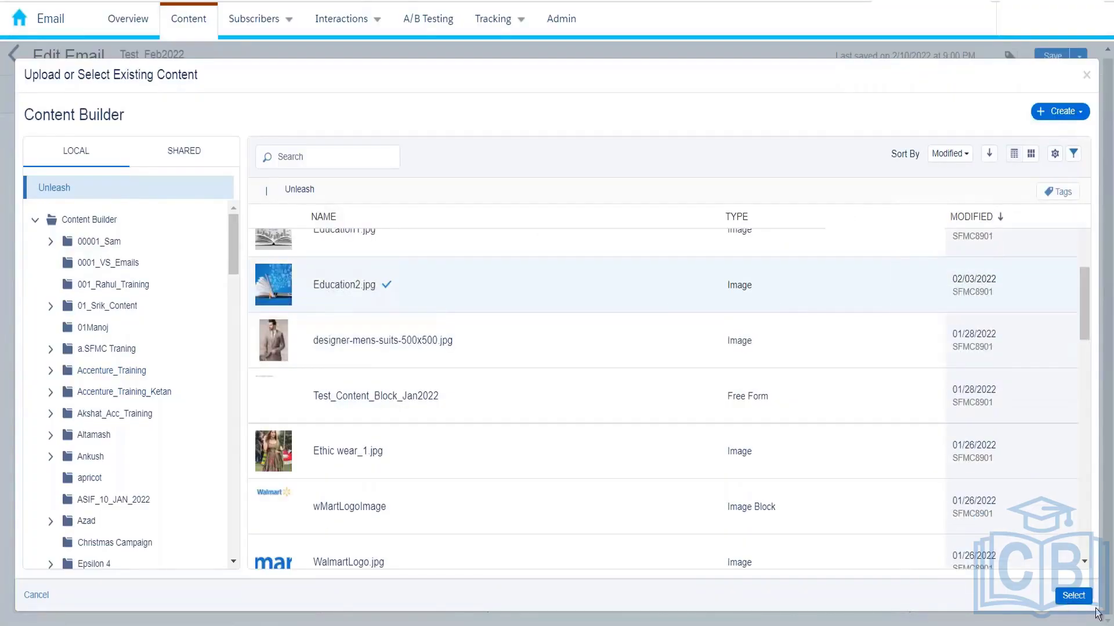
{"action": "left_click", "coordinate": [1070, 597]}
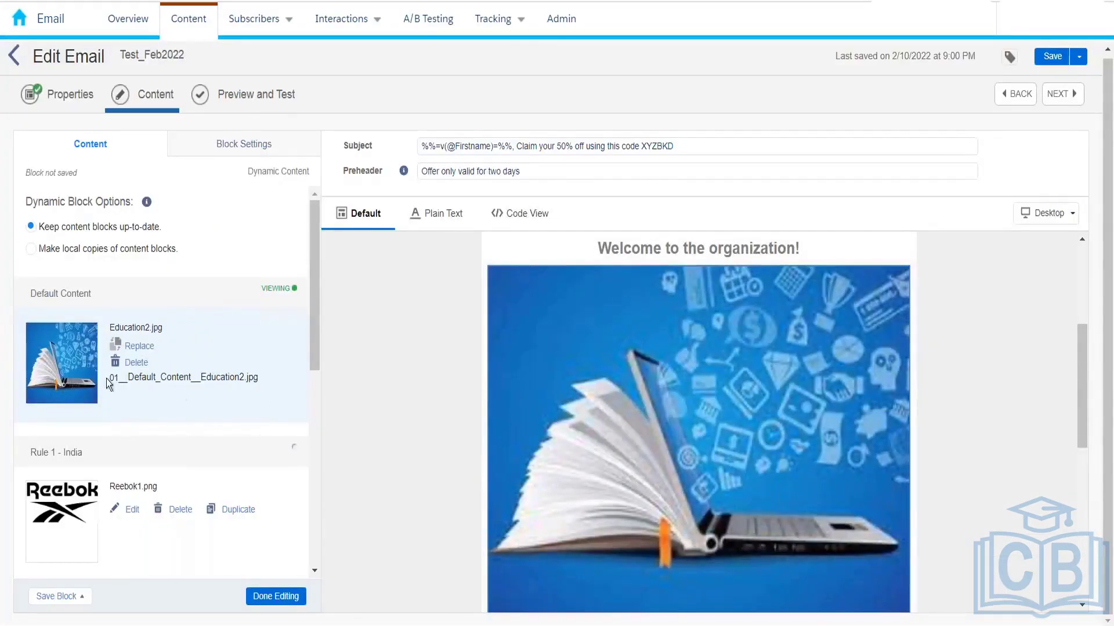
Finish editing the Dynamic Content block and save the email, returning to the Kumar_10th_Feb folder's content list.
{"action": "scroll", "coordinate": [96, 385], "scroll_direction": "down", "scroll_amount": 3}
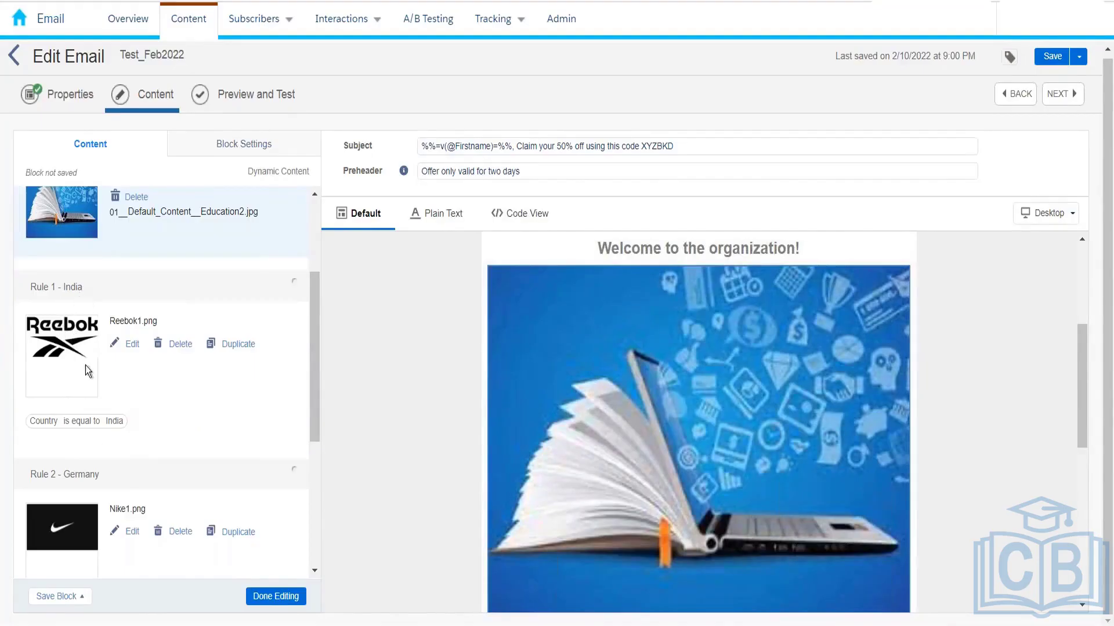
{"action": "scroll", "coordinate": [106, 489], "scroll_direction": "down", "scroll_amount": 5}
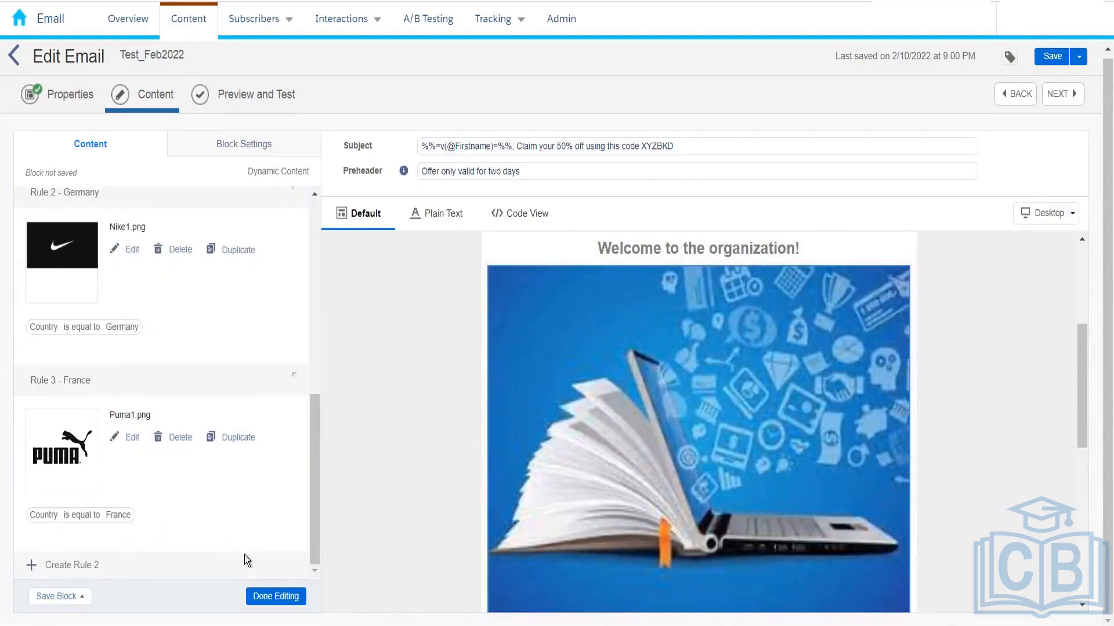
{"action": "left_click", "coordinate": [276, 596]}
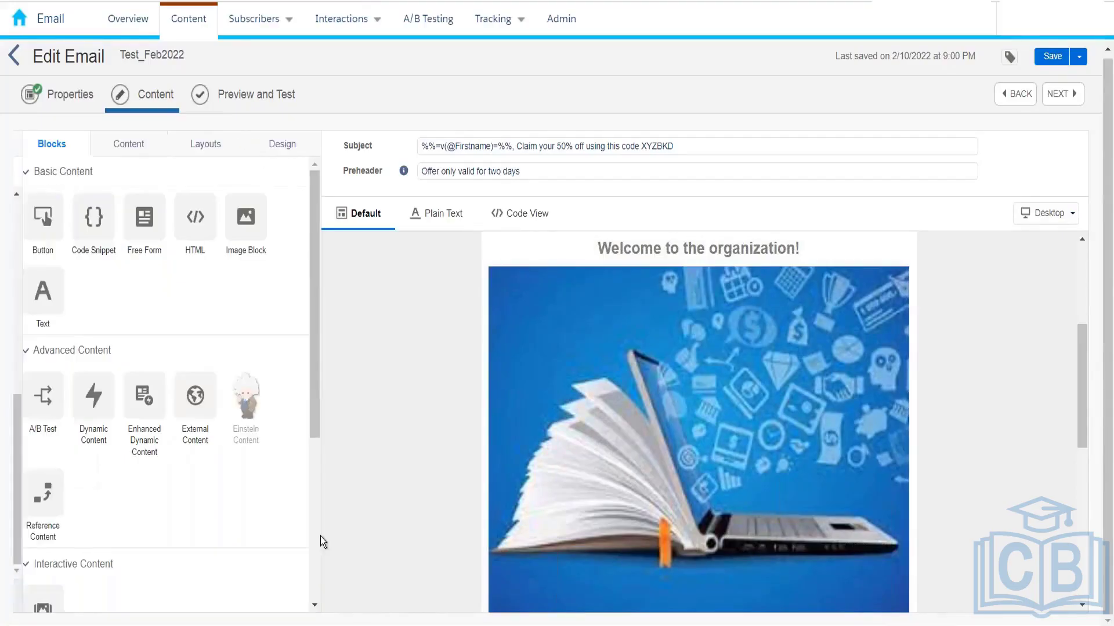
{"action": "left_click", "coordinate": [1052, 57]}
{"action": "left_click", "coordinate": [14, 56]}
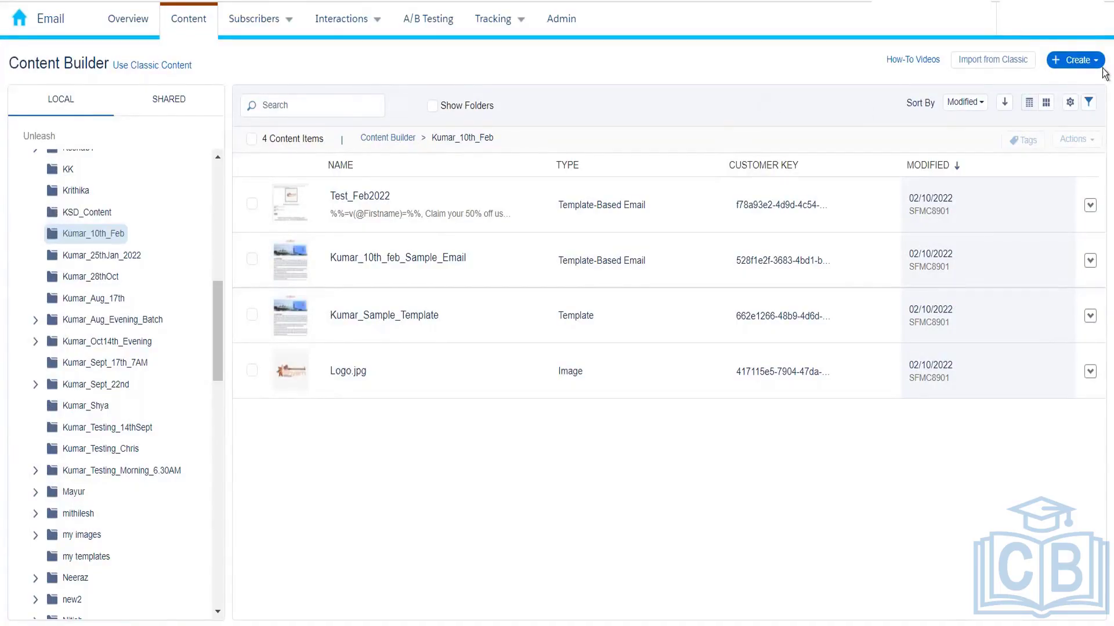
{"action": "left_click", "coordinate": [1077, 60]}
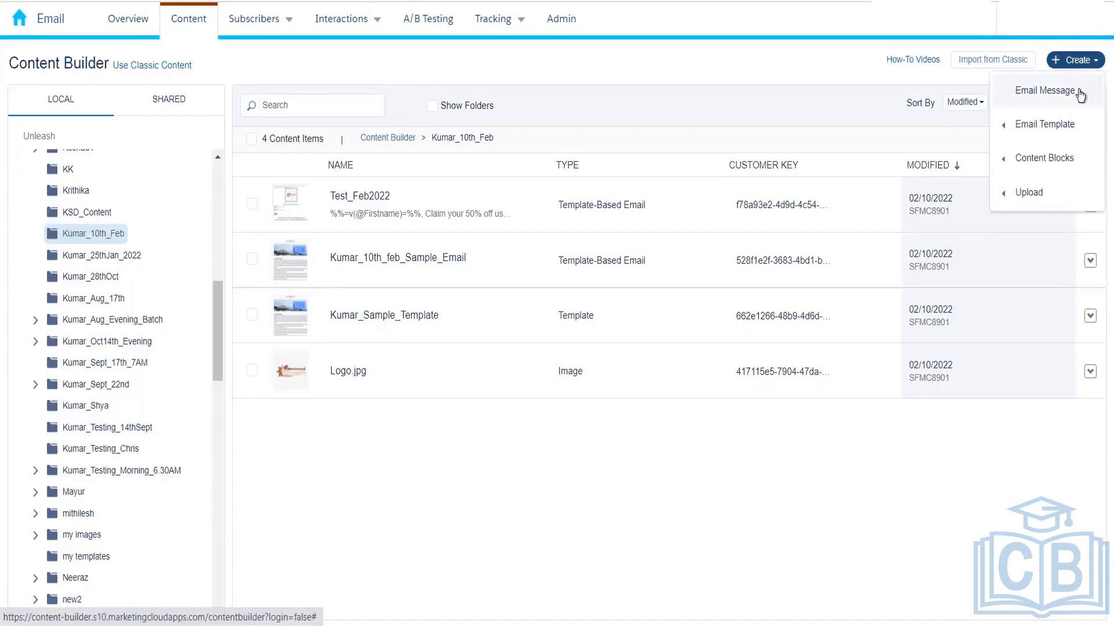
{"action": "mouse_move", "coordinate": [1057, 155]}
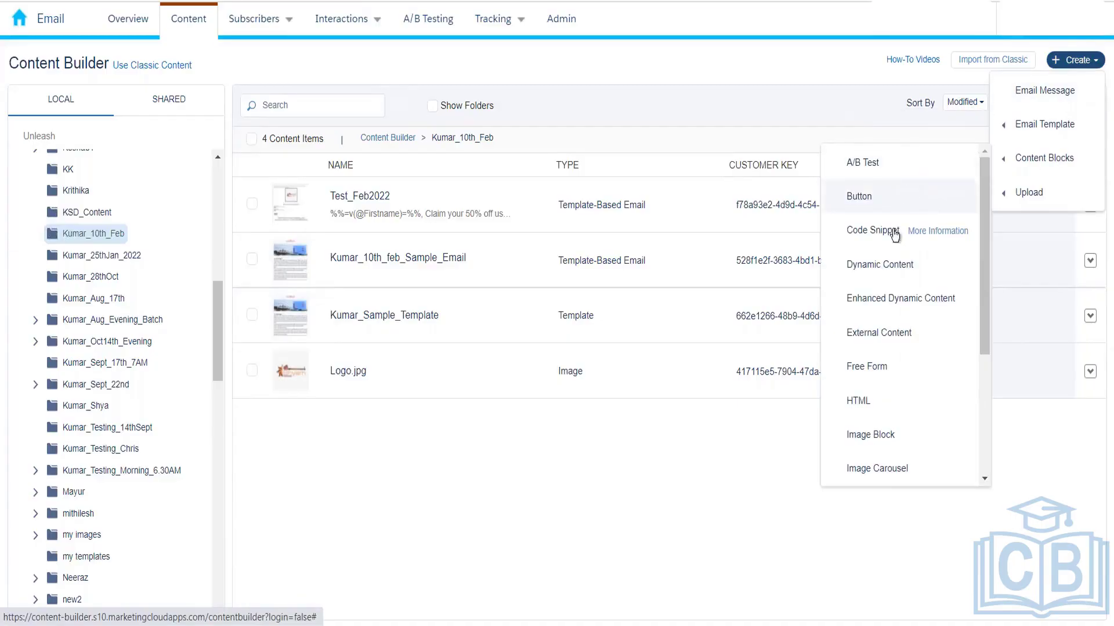
{"action": "left_click", "coordinate": [876, 367]}
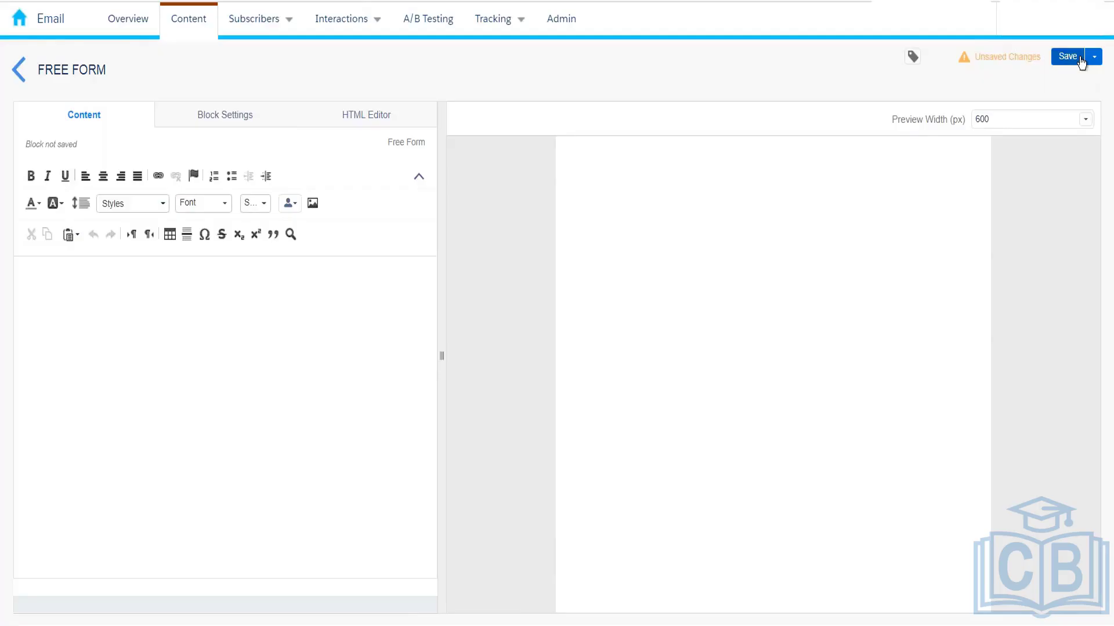
{"action": "left_click", "coordinate": [19, 70]}
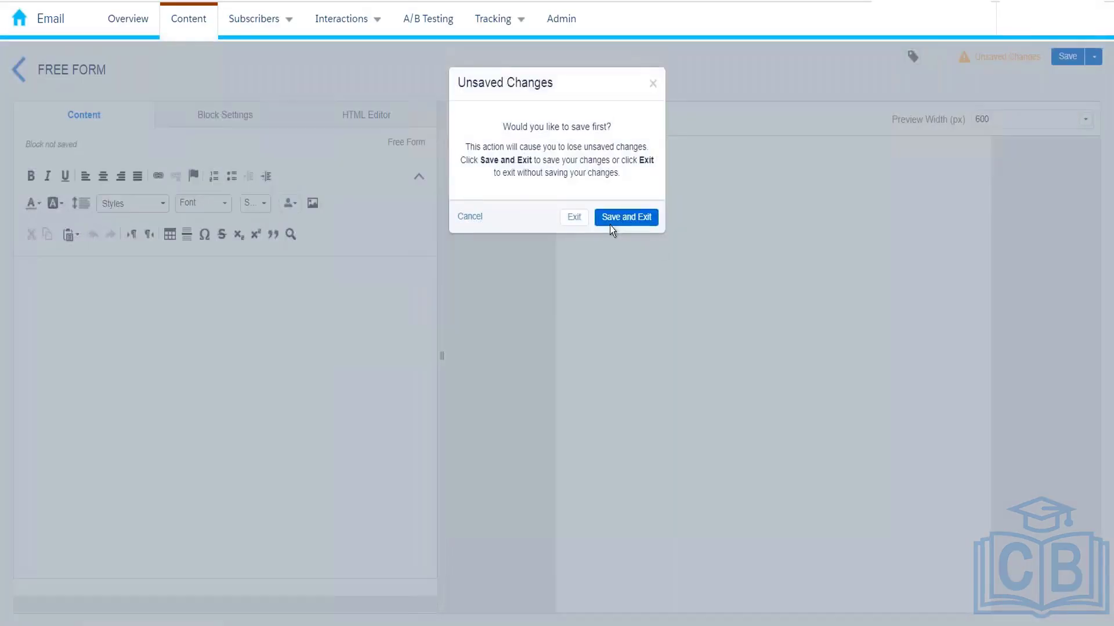
{"action": "left_click", "coordinate": [610, 225]}
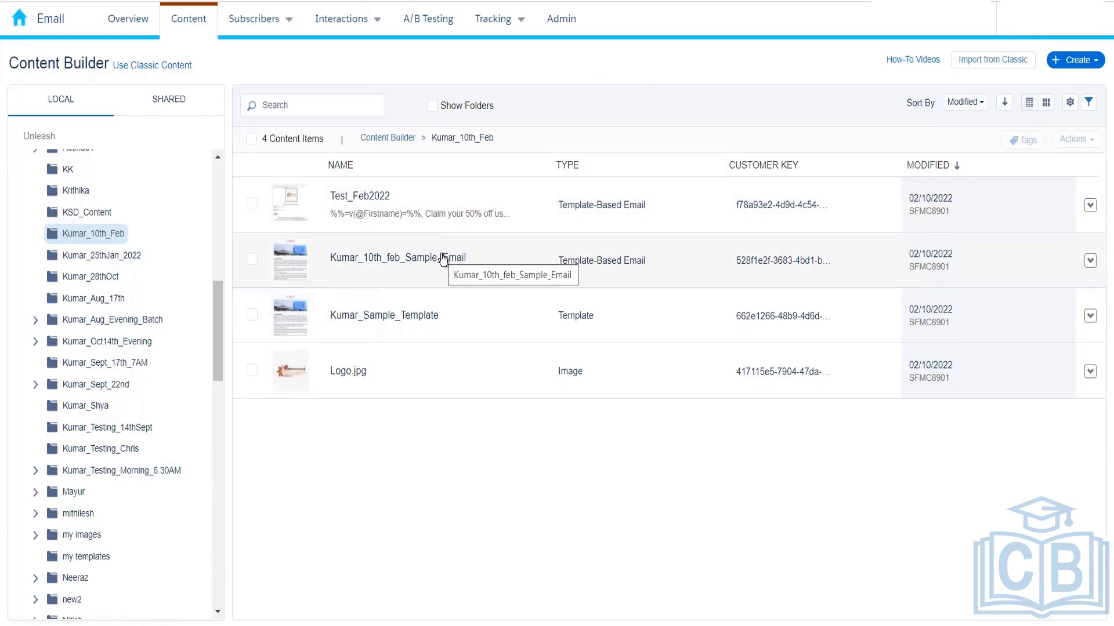
Open the Test_Feb2022 email from the folder and start editing its content.
{"action": "left_click", "coordinate": [446, 222]}
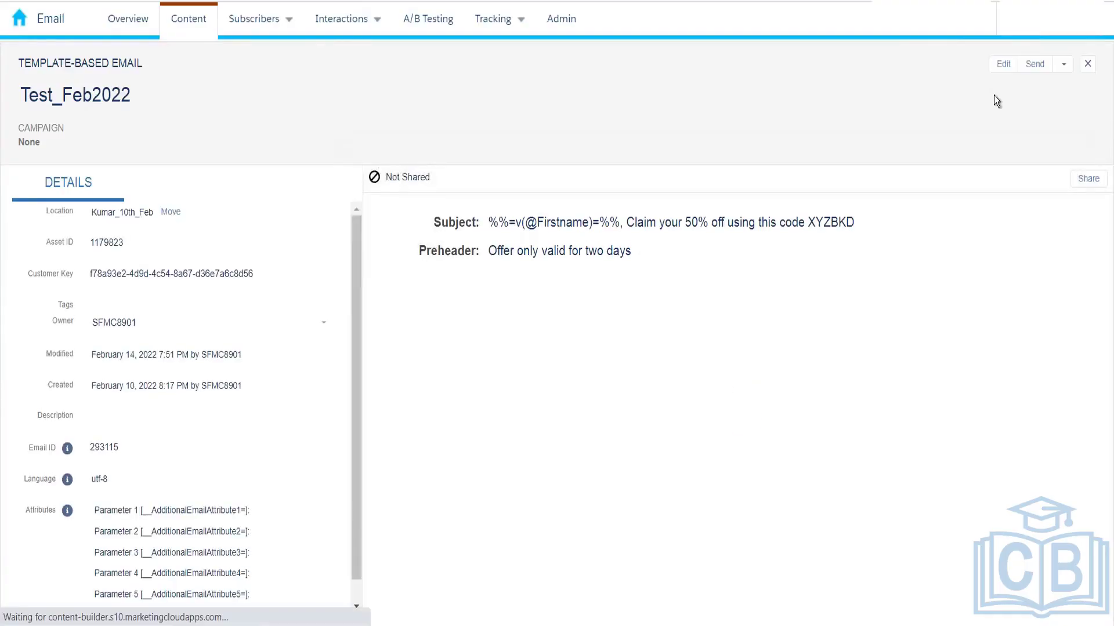
{"action": "left_click", "coordinate": [999, 68]}
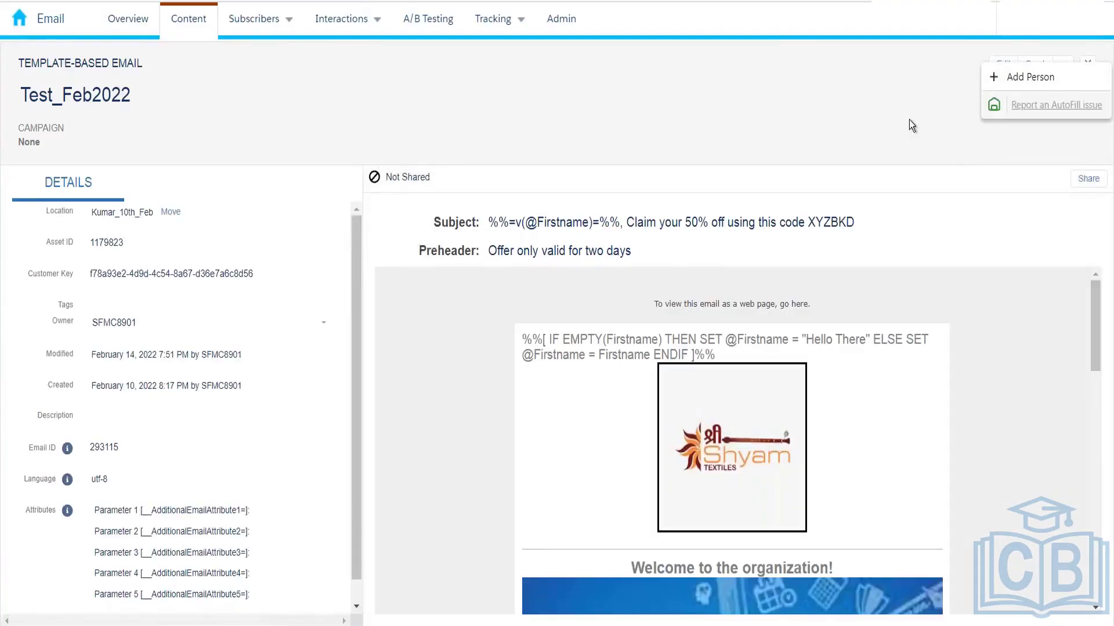
{"action": "left_click", "coordinate": [1003, 62]}
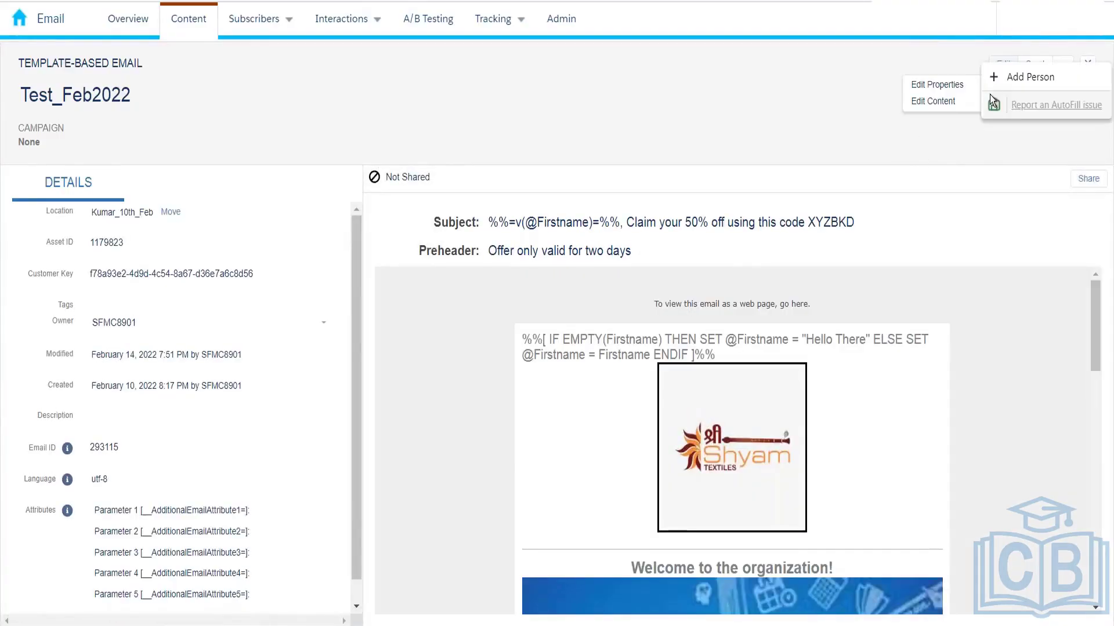
{"action": "left_click", "coordinate": [953, 101]}
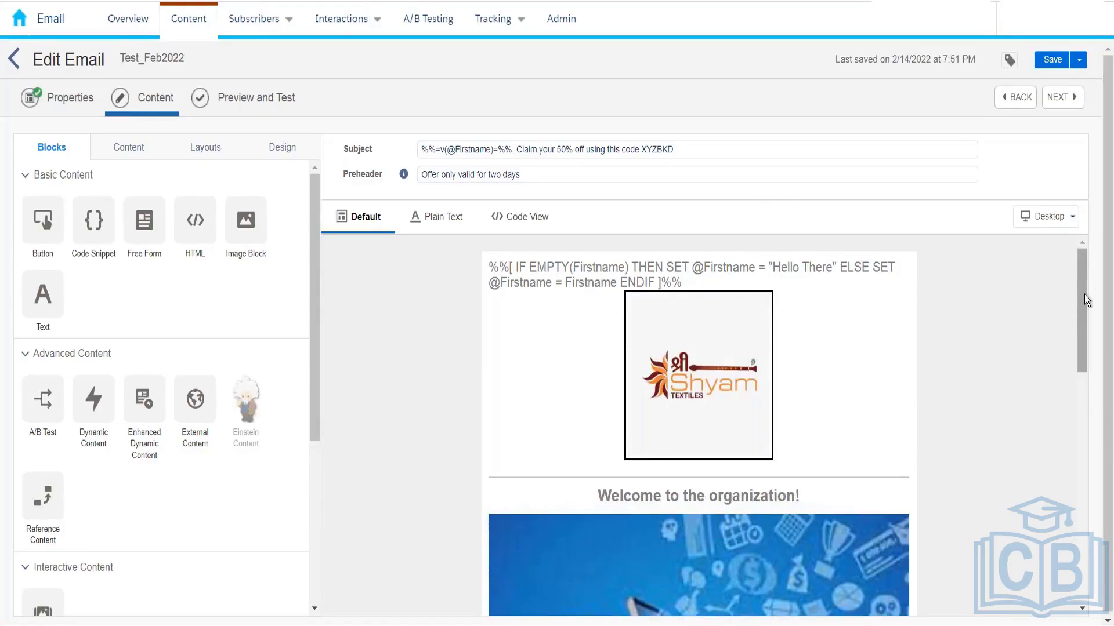
Reopen the email's Dynamic Content block and open "Rule 1 - India" for editing.
{"action": "left_click_drag", "start_coordinate": [1084, 276], "coordinate": [1084, 294]}
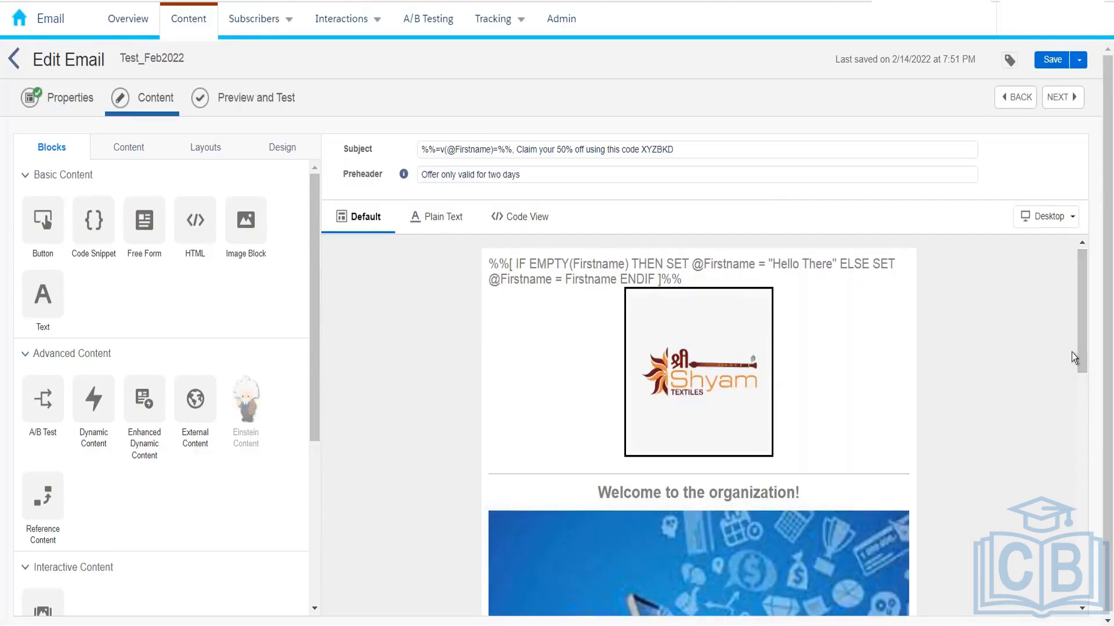
{"action": "left_click_drag", "start_coordinate": [1081, 357], "coordinate": [1079, 376]}
{"action": "scroll", "coordinate": [827, 413], "scroll_direction": "down", "scroll_amount": 4}
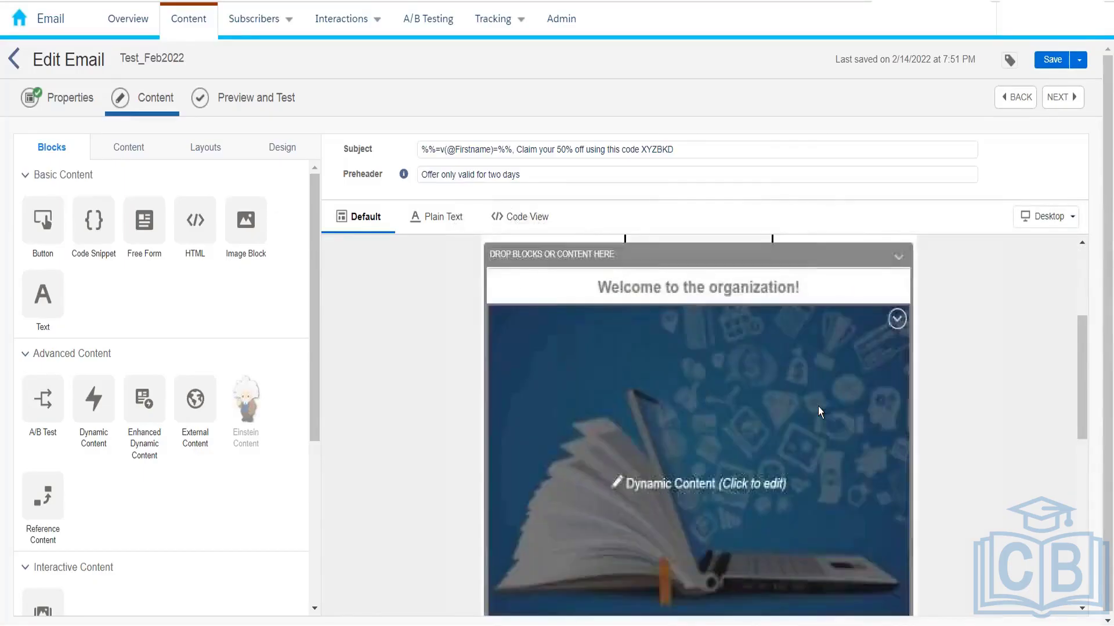
{"action": "left_click", "coordinate": [820, 399]}
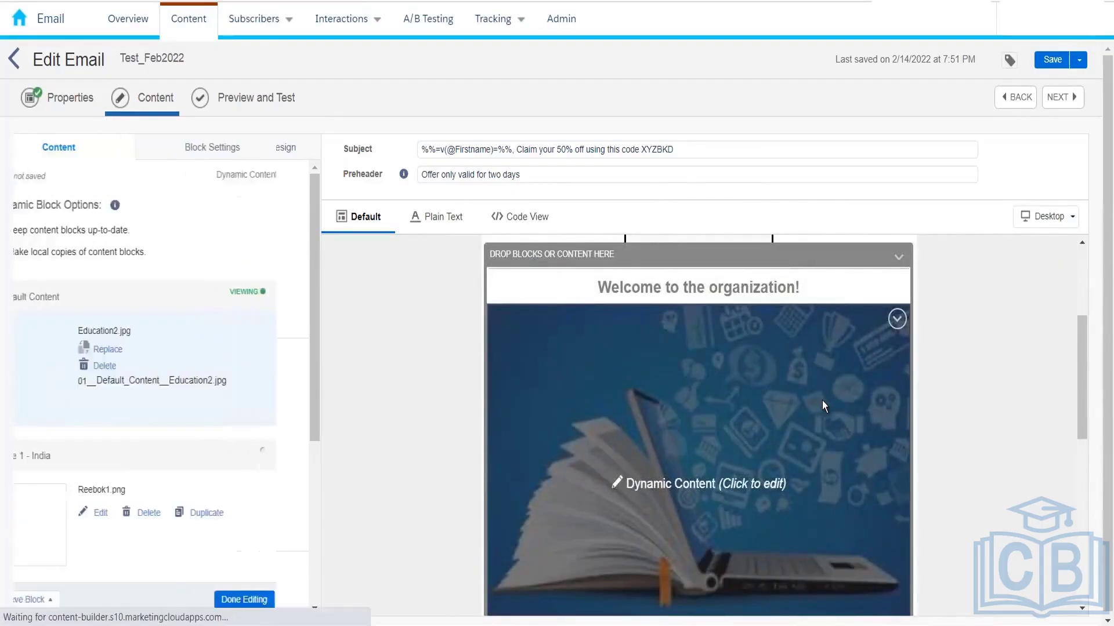
{"action": "scroll", "coordinate": [134, 393], "scroll_direction": "down", "scroll_amount": 1}
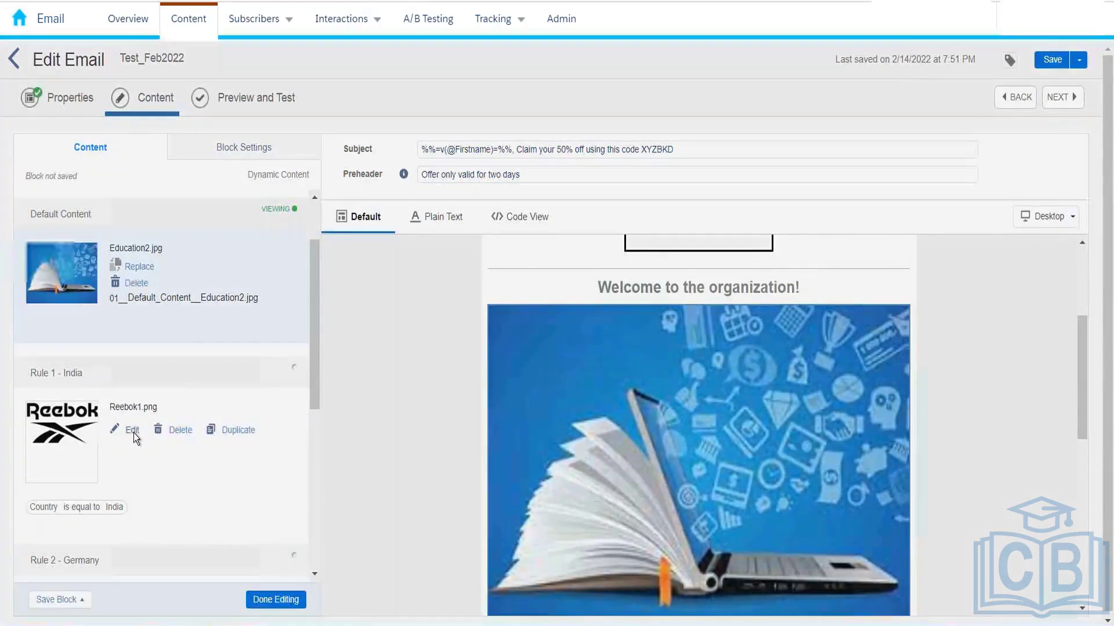
{"action": "left_click", "coordinate": [132, 431]}
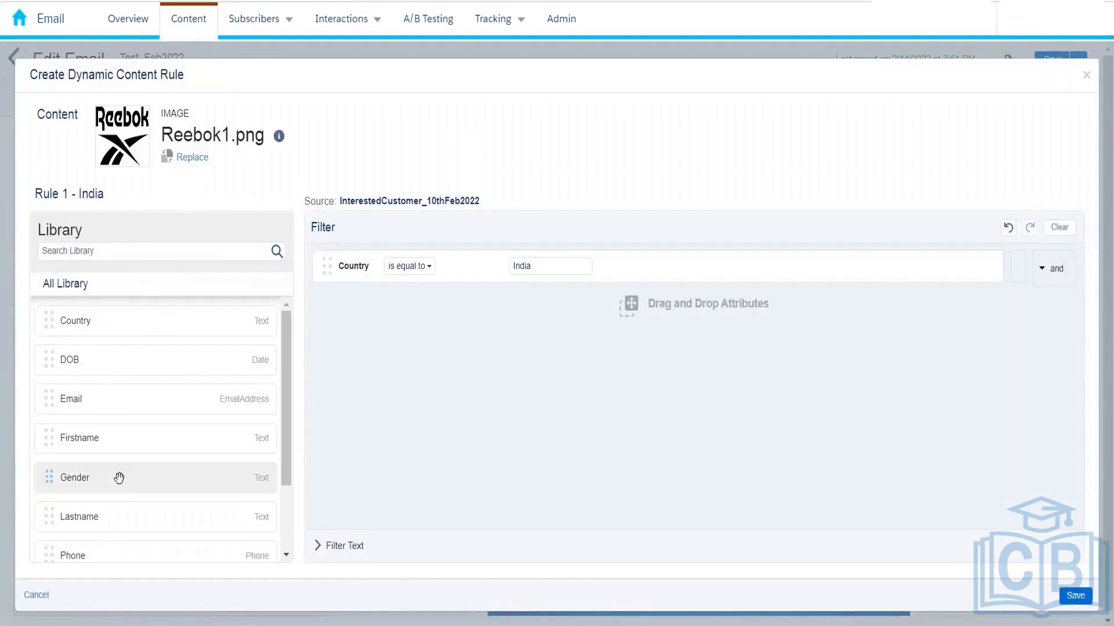
Try adding a "Gender is equal to Male" condition to Rule 1 - India, delete it again and save the rule.
{"action": "left_click_drag", "start_coordinate": [119, 478], "coordinate": [437, 329]}
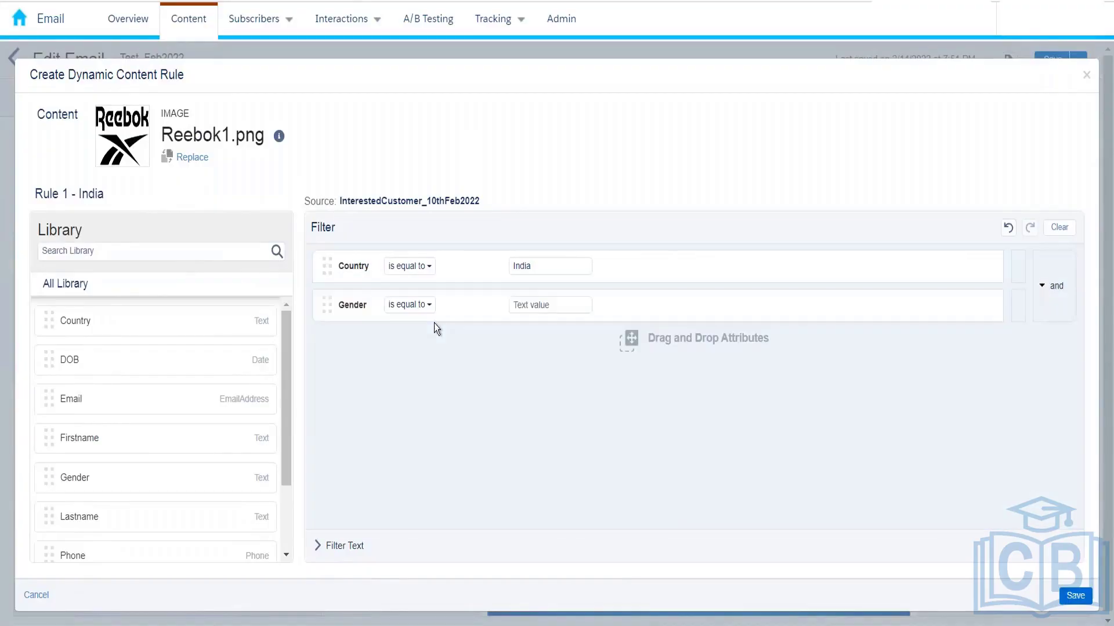
{"action": "left_click", "coordinate": [552, 306]}
{"action": "type", "text": "Male"}
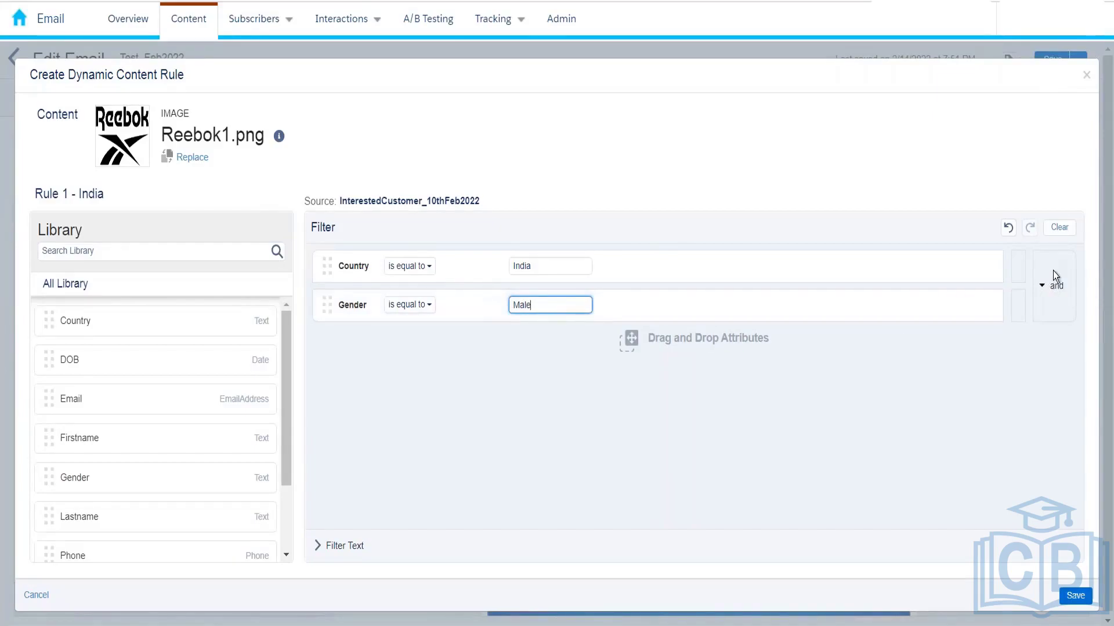
{"action": "left_click", "coordinate": [1051, 294]}
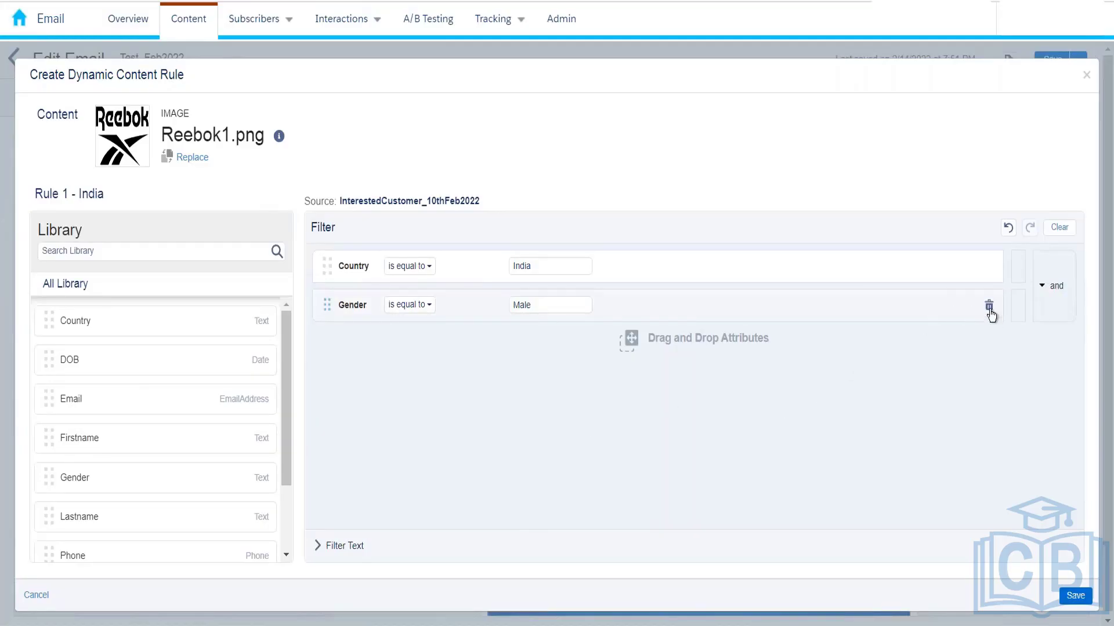
{"action": "left_click", "coordinate": [988, 305]}
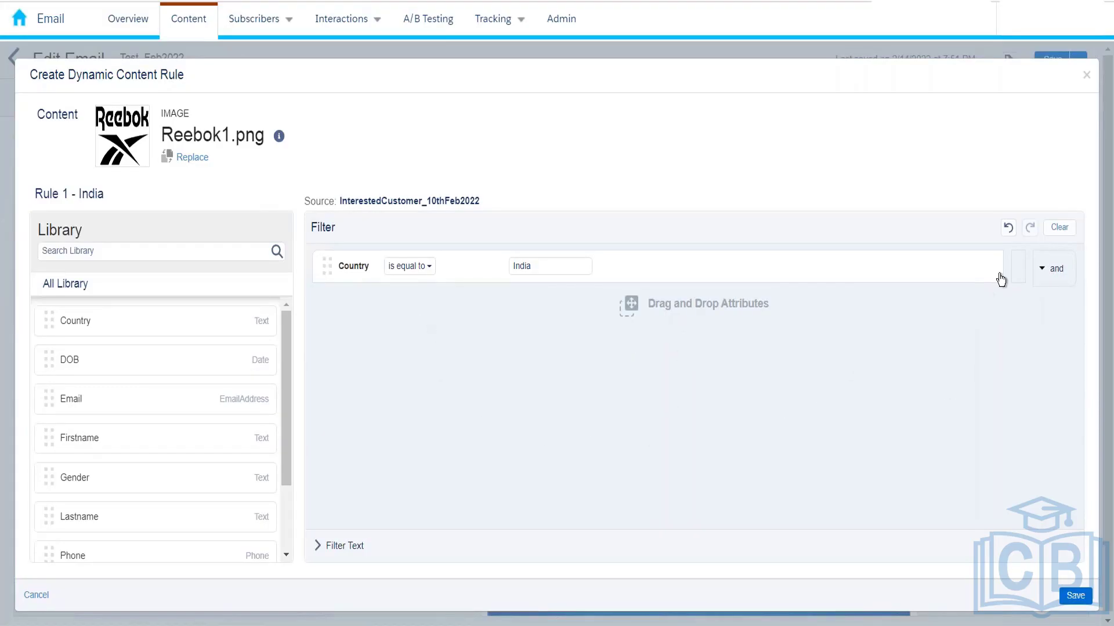
{"action": "left_click", "coordinate": [1065, 599]}
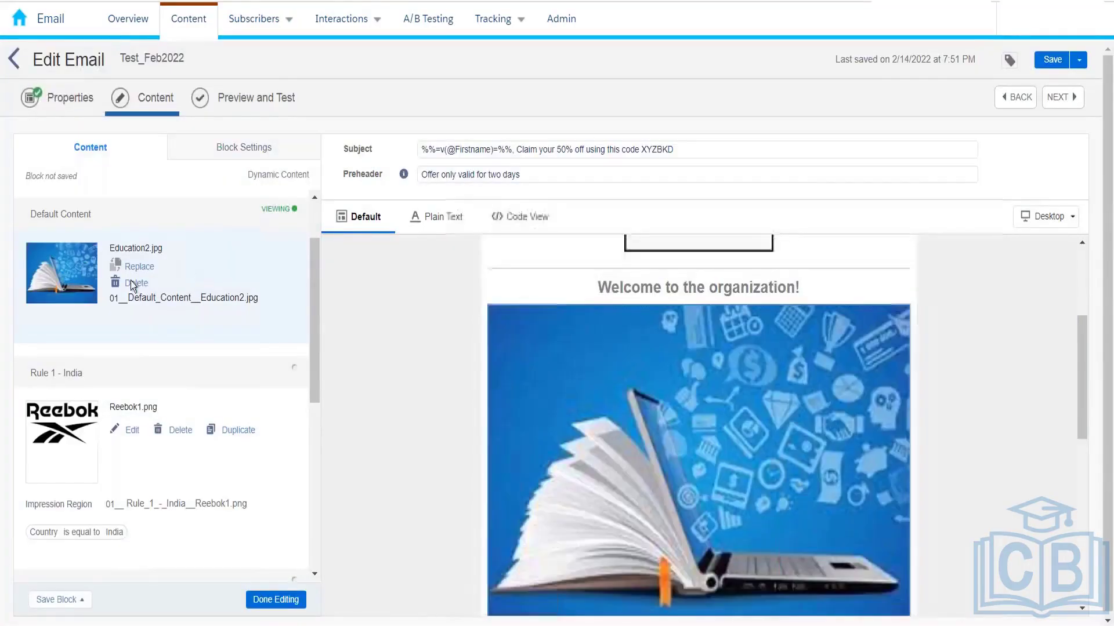
Review the Dynamic Content block's default content and country rules, and leave the block's editing.
{"action": "left_click", "coordinate": [131, 436]}
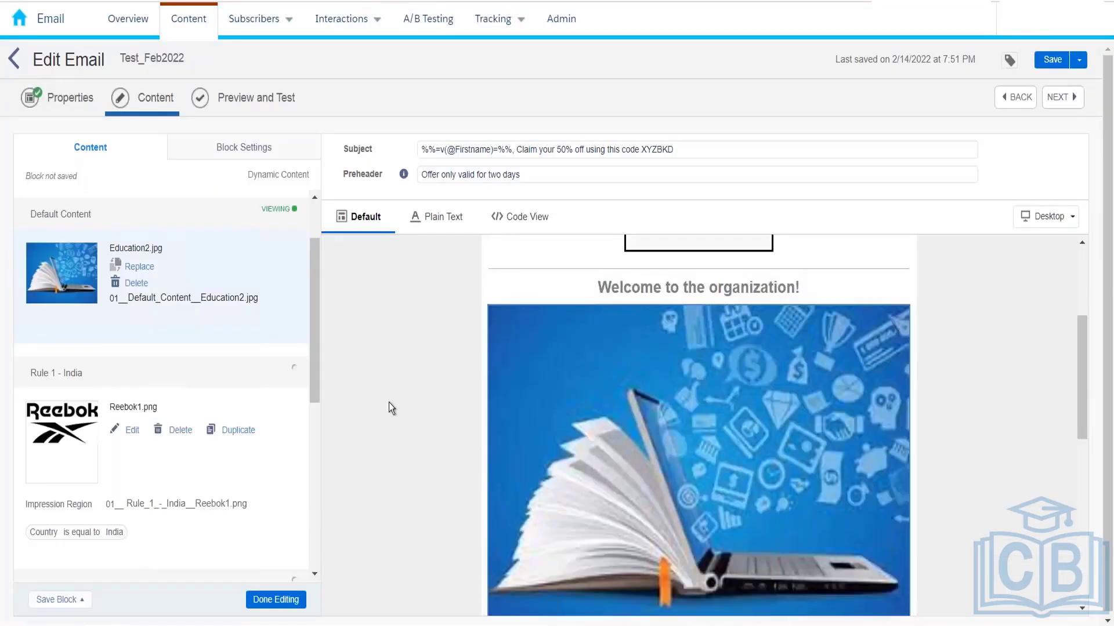
{"action": "left_click_drag", "start_coordinate": [317, 357], "coordinate": [313, 271]}
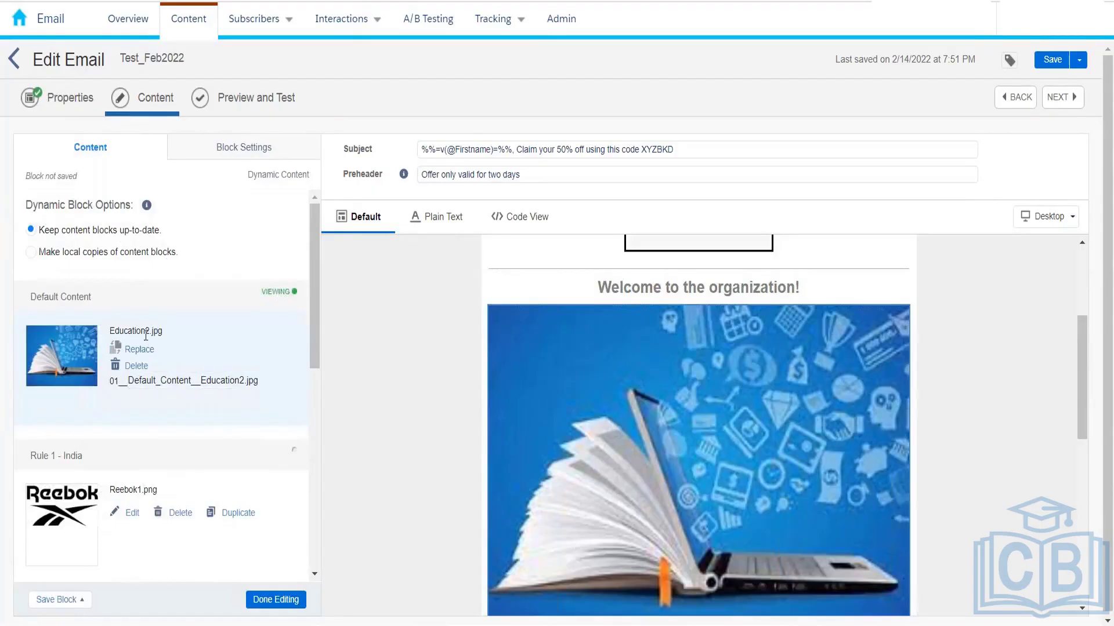
{"action": "scroll", "coordinate": [113, 342], "scroll_direction": "down", "scroll_amount": 3}
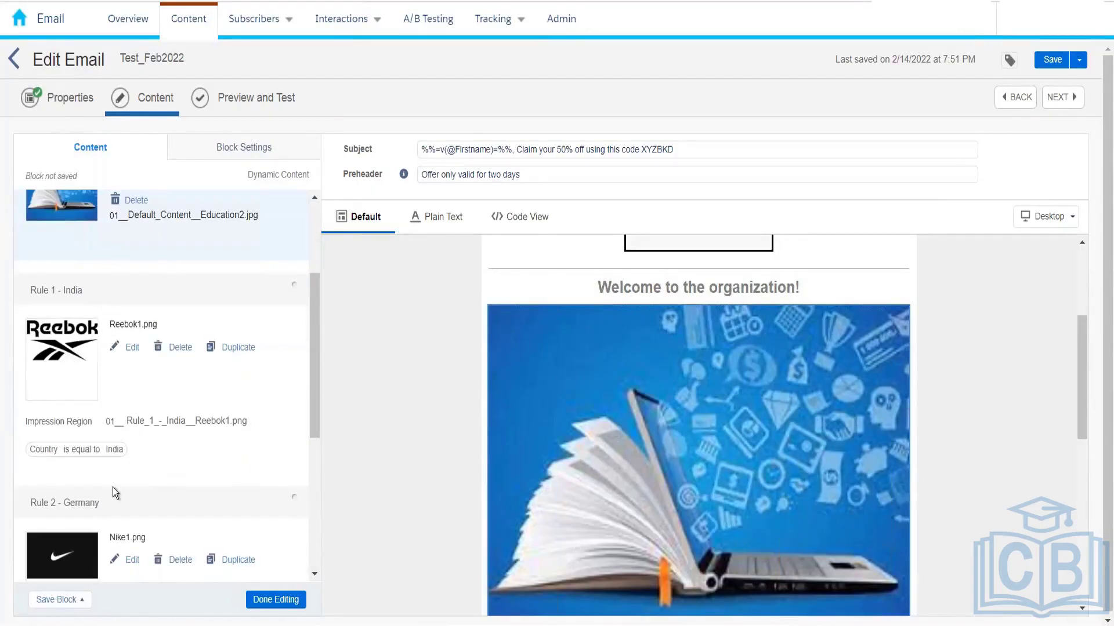
{"action": "scroll", "coordinate": [116, 493], "scroll_direction": "down", "scroll_amount": 6}
{"action": "scroll", "coordinate": [116, 493], "scroll_direction": "up", "scroll_amount": 5}
{"action": "scroll", "coordinate": [116, 492], "scroll_direction": "up", "scroll_amount": 4}
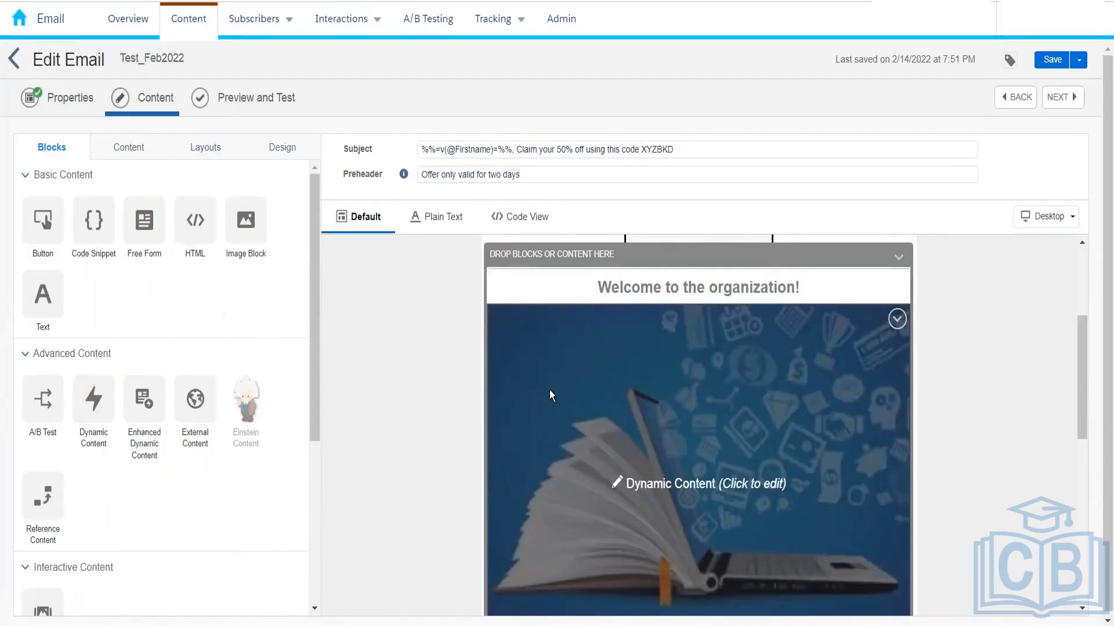
{"action": "left_click", "coordinate": [613, 400]}
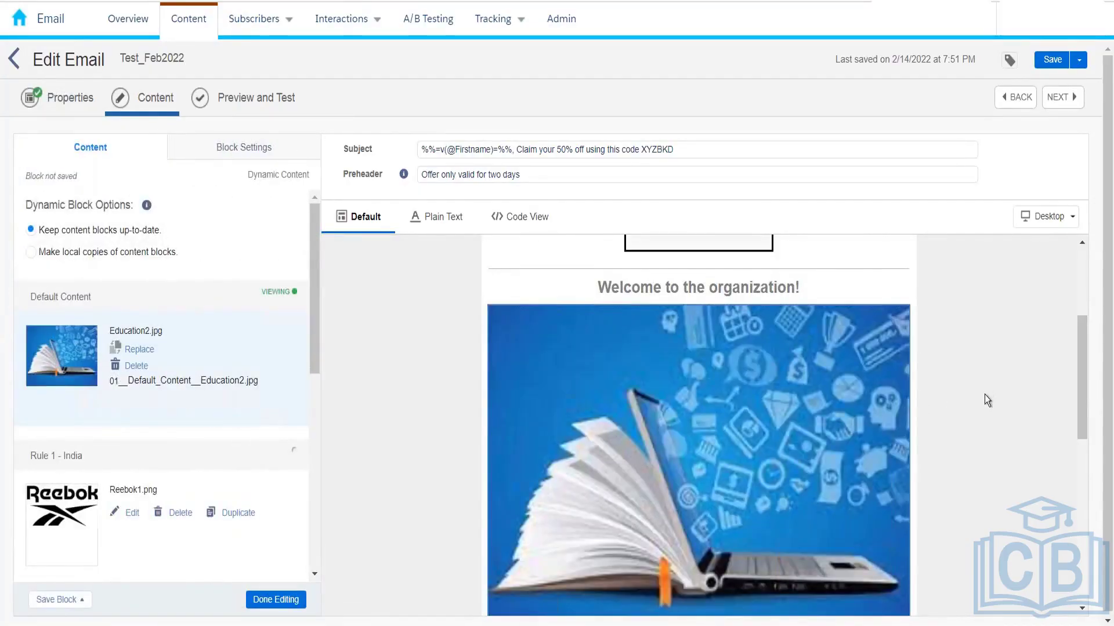
{"action": "left_click", "coordinate": [426, 333]}
{"action": "scroll", "coordinate": [424, 313], "scroll_direction": "down", "scroll_amount": 1}
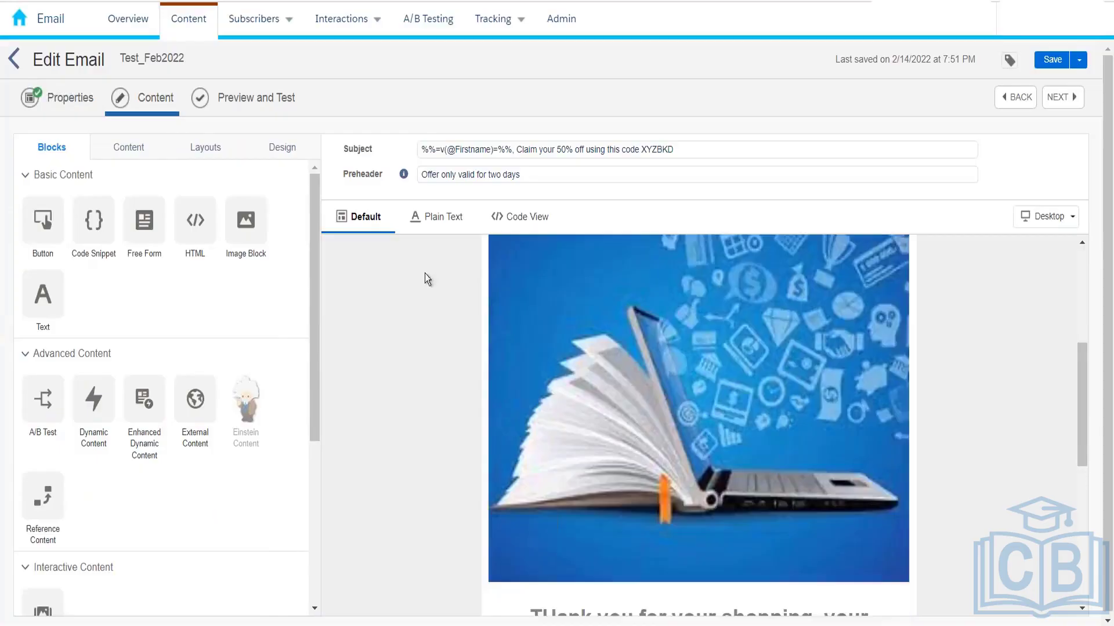
Preview the email with the first India subscriber from the InterestedCustomer_10thFeb2022 data extension in the Kumar_10thFeb_2022 folder.
{"action": "left_click", "coordinate": [250, 102]}
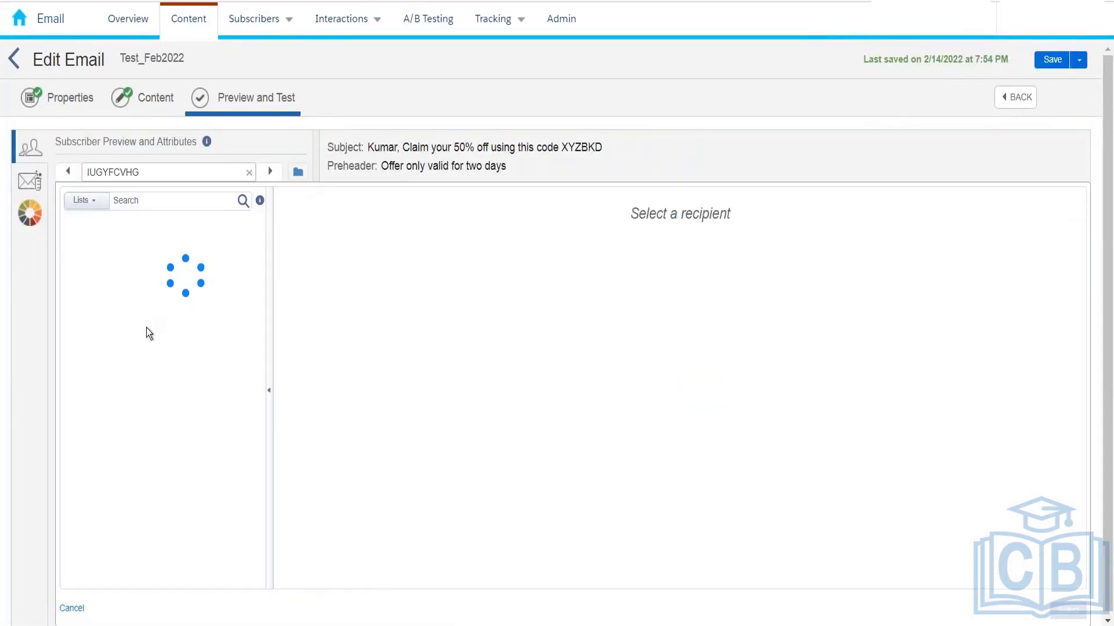
{"action": "left_click", "coordinate": [71, 297]}
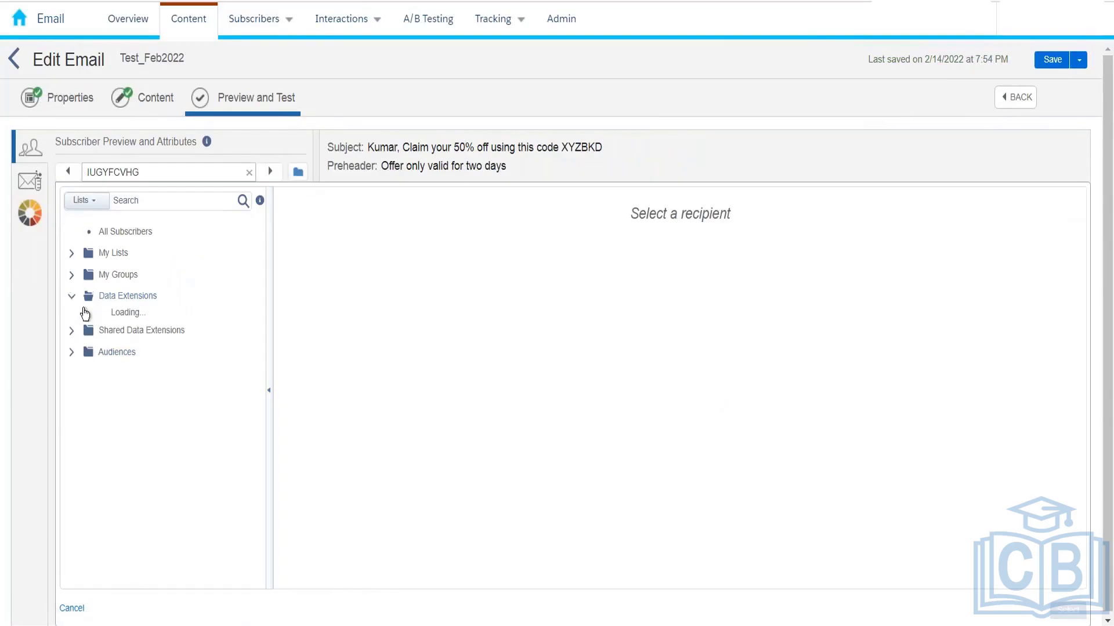
{"action": "scroll", "coordinate": [148, 394], "scroll_direction": "down", "scroll_amount": 5}
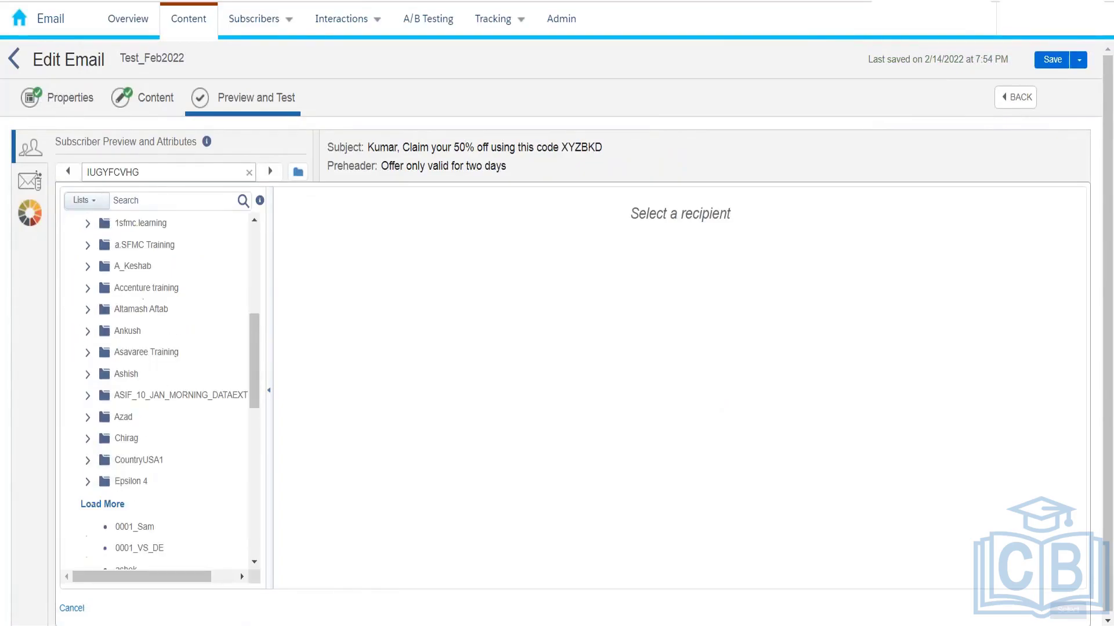
{"action": "left_click", "coordinate": [111, 502]}
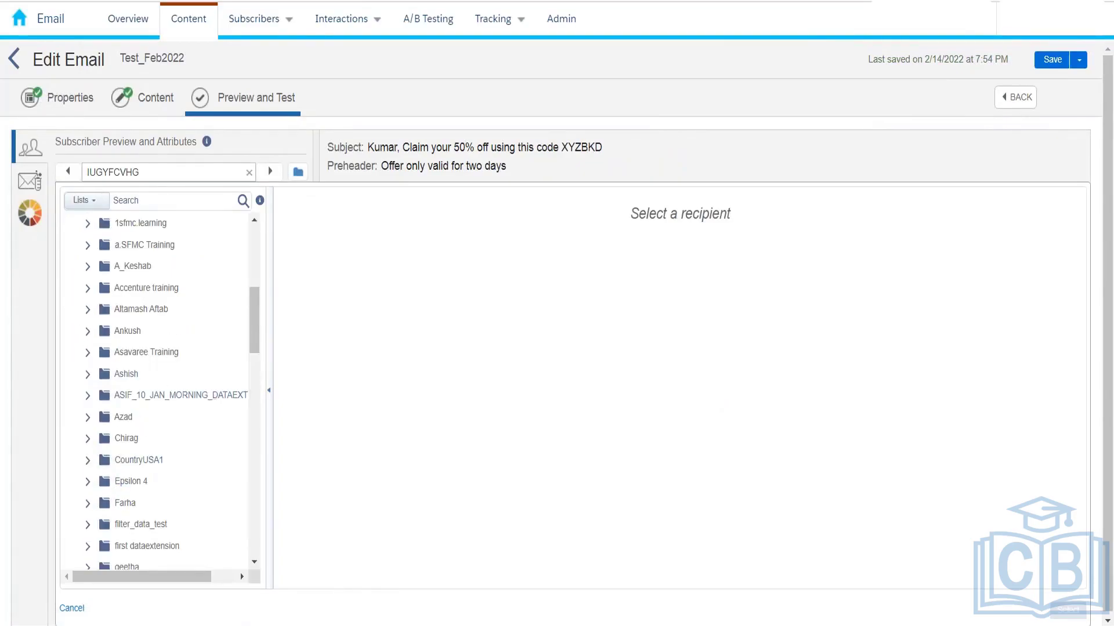
{"action": "scroll", "coordinate": [210, 388], "scroll_direction": "down", "scroll_amount": 10}
{"action": "left_click", "coordinate": [180, 348]}
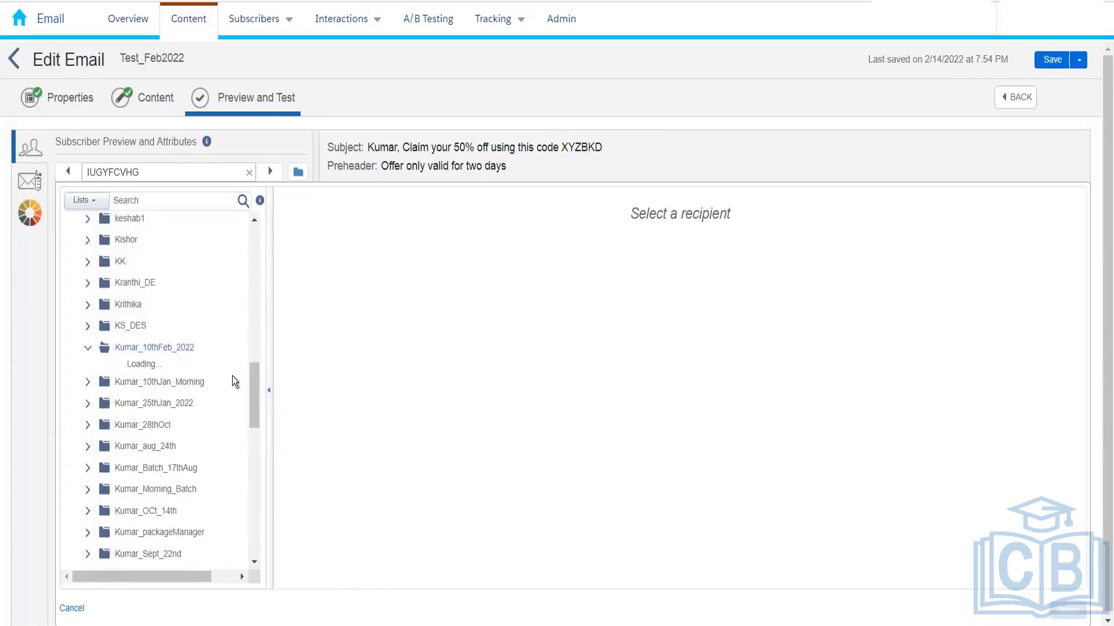
{"action": "left_click", "coordinate": [251, 369]}
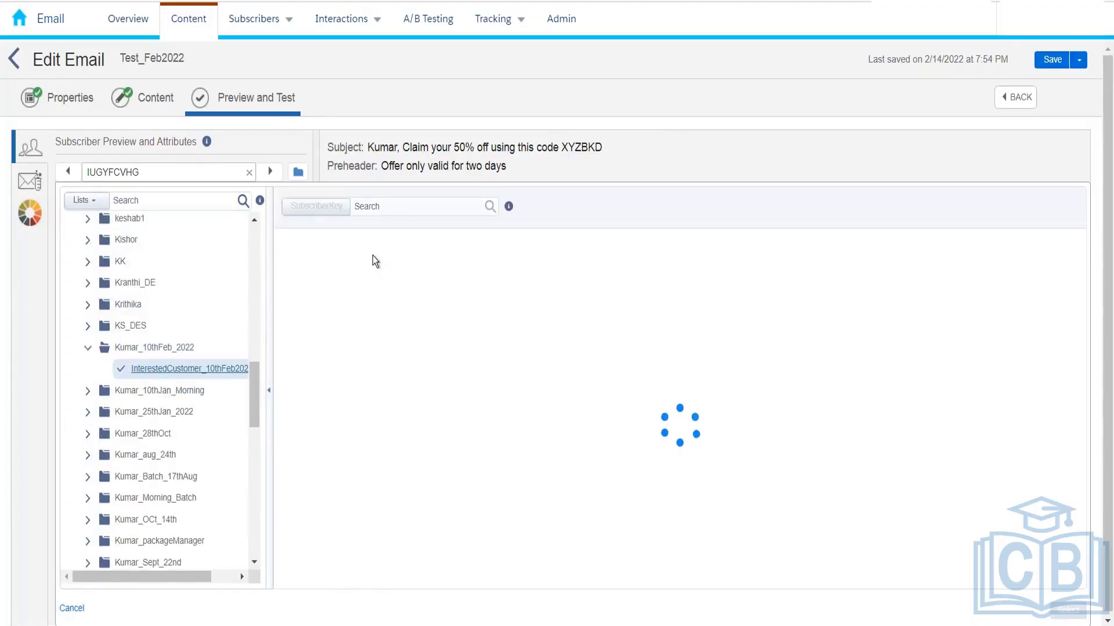
{"action": "left_click", "coordinate": [373, 262]}
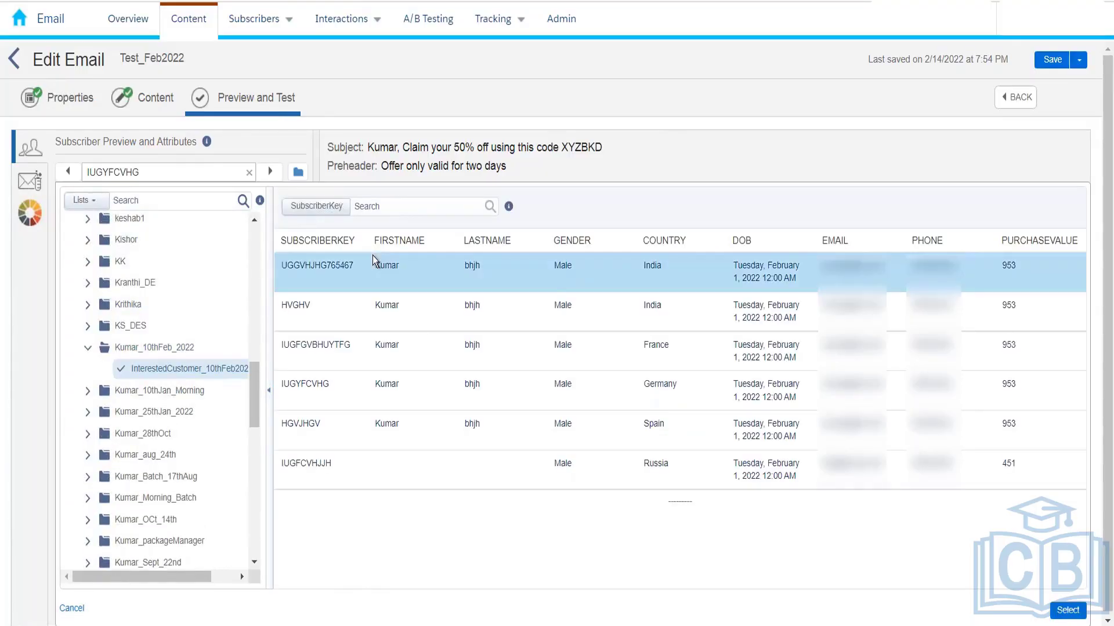
{"action": "left_click", "coordinate": [1068, 610]}
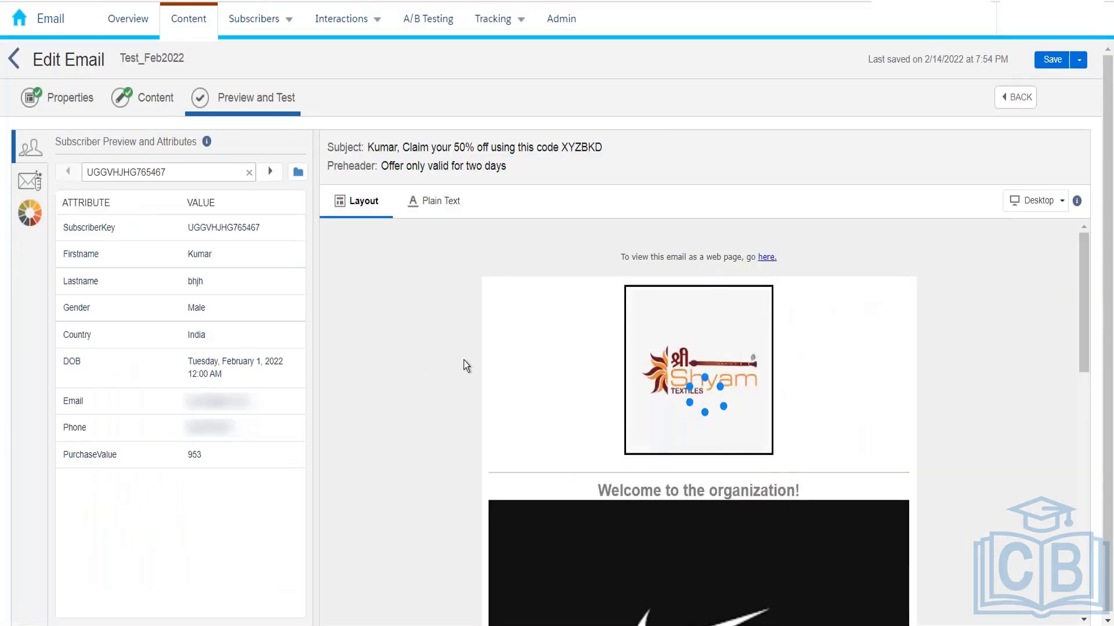
Check the country and the dynamic image in the previews of both subscribers from India.
{"action": "scroll", "coordinate": [464, 360], "scroll_direction": "down", "scroll_amount": 2}
{"action": "scroll", "coordinate": [464, 360], "scroll_direction": "down", "scroll_amount": 2}
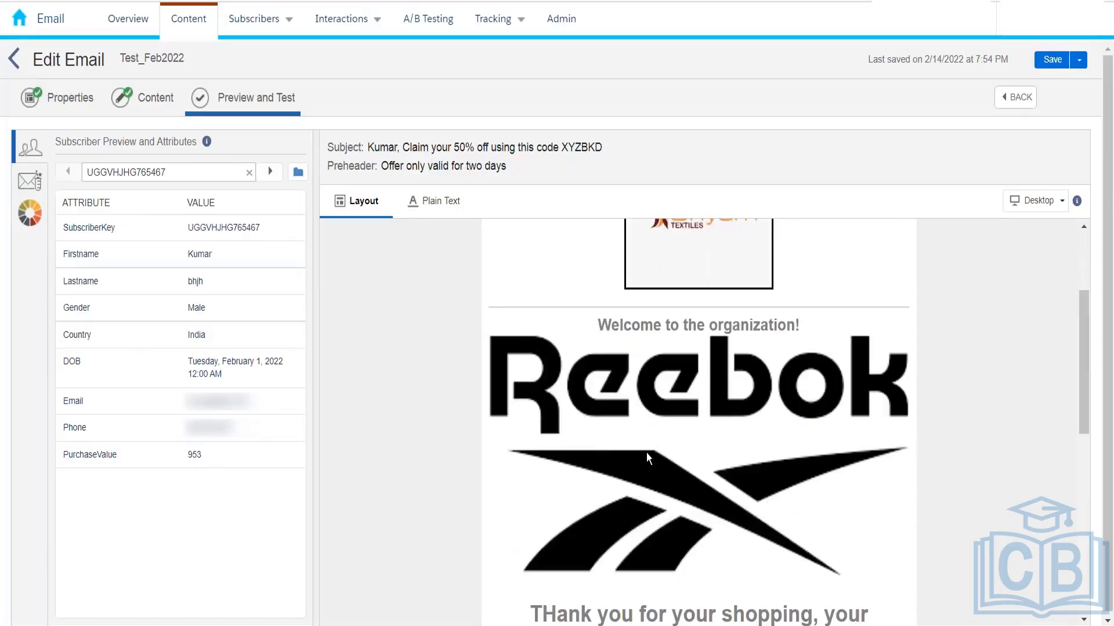
{"action": "double_click", "coordinate": [191, 339]}
{"action": "left_click", "coordinate": [268, 172]}
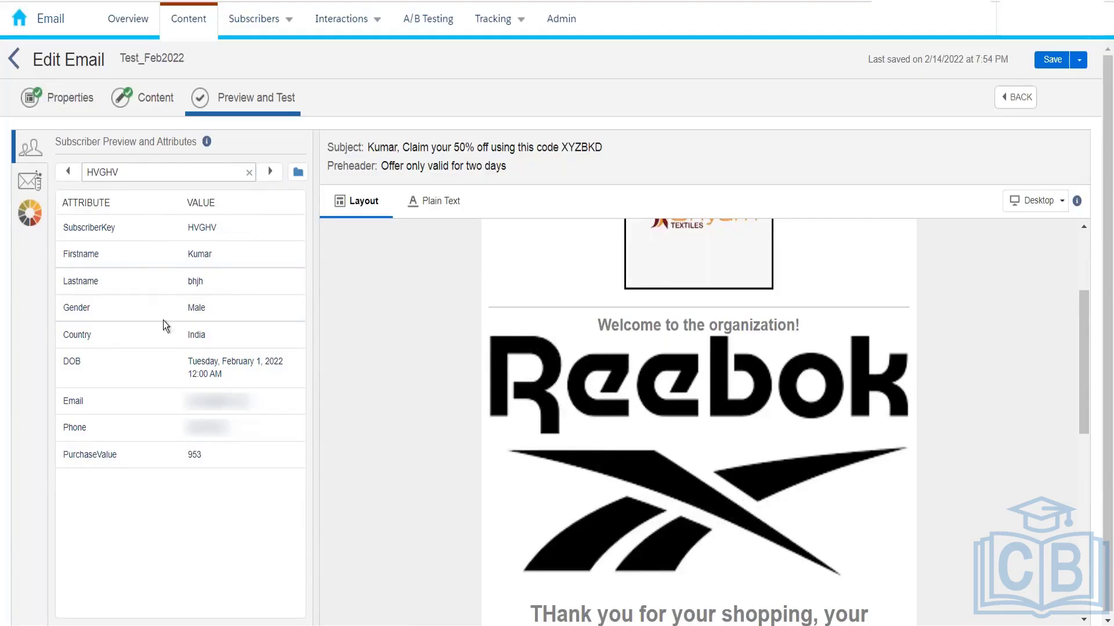
{"action": "double_click", "coordinate": [192, 335]}
Preview the email for the France and Germany subscribers and compare each country with its dynamic image.
{"action": "left_click", "coordinate": [269, 172]}
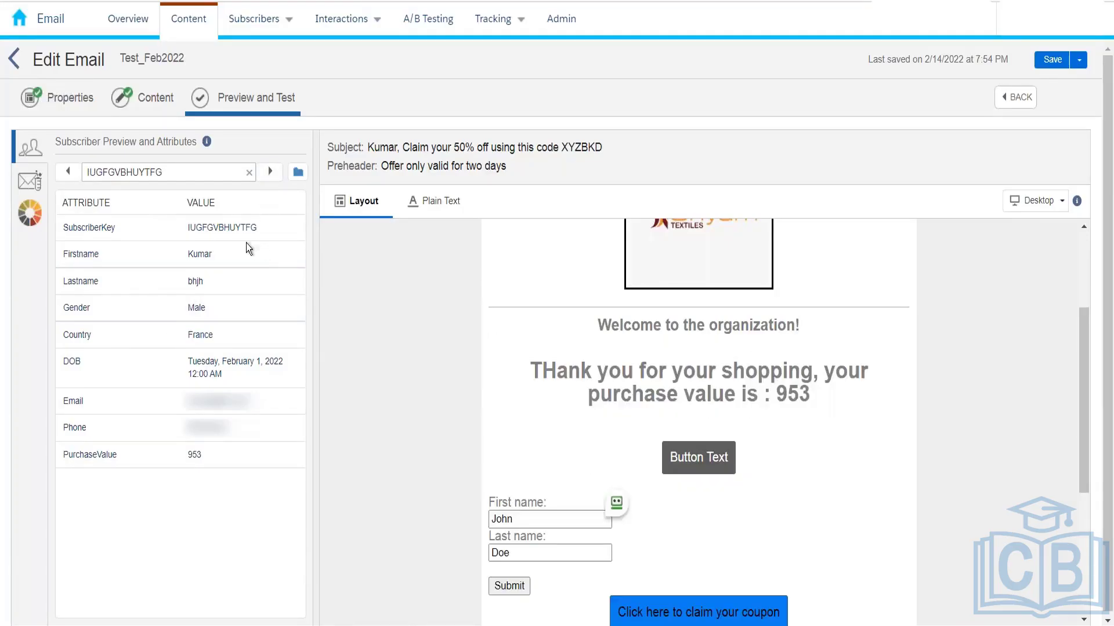
{"action": "double_click", "coordinate": [200, 335]}
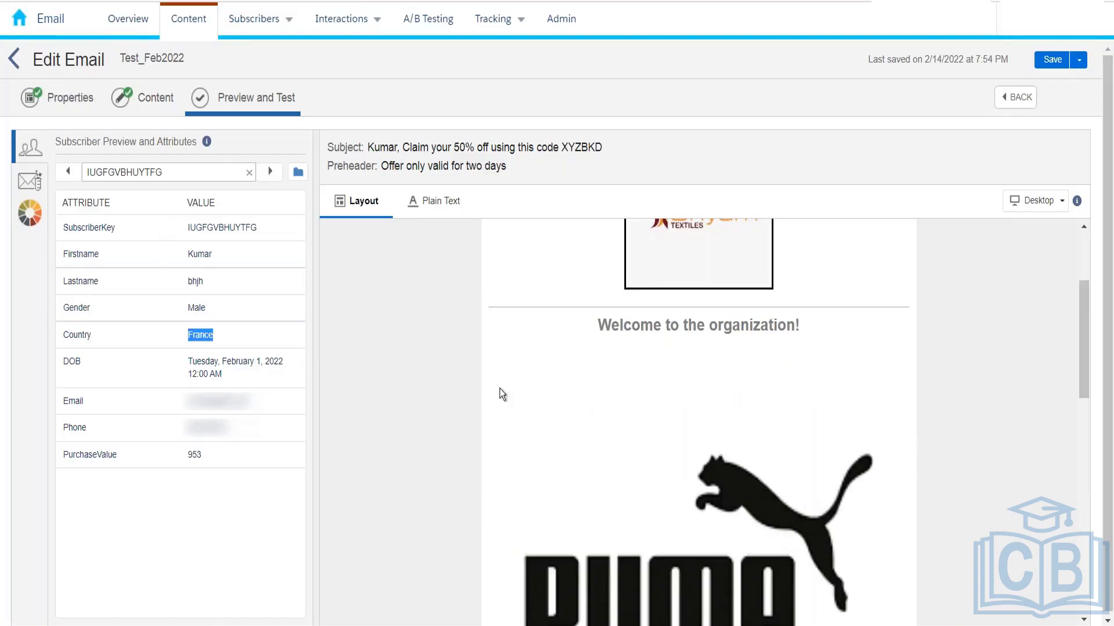
{"action": "scroll", "coordinate": [658, 318], "scroll_direction": "down", "scroll_amount": 2}
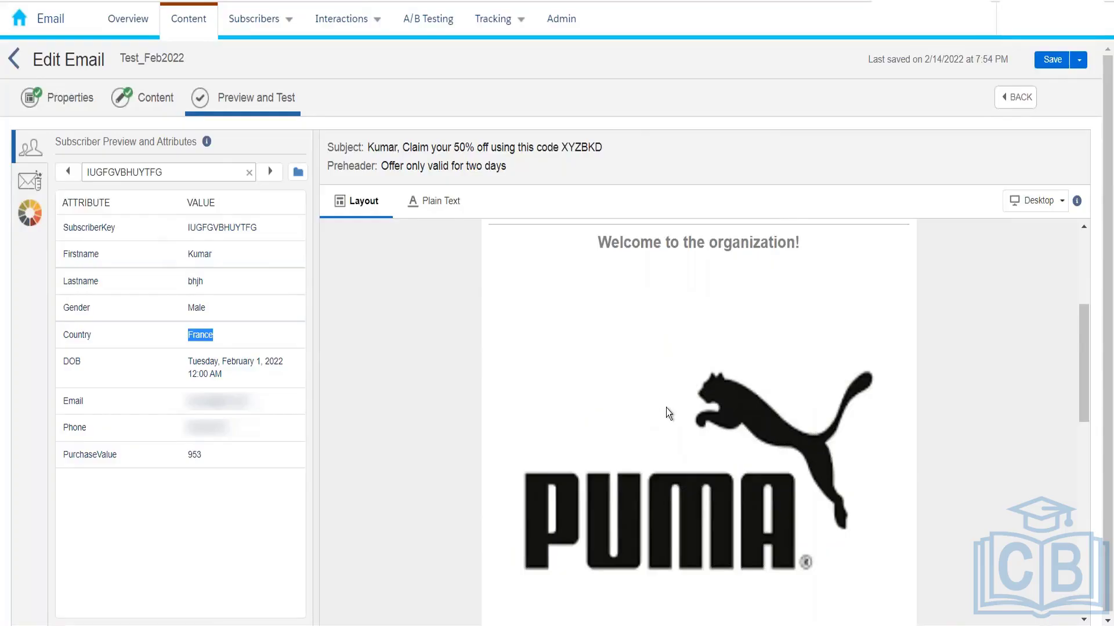
{"action": "left_click", "coordinate": [269, 171]}
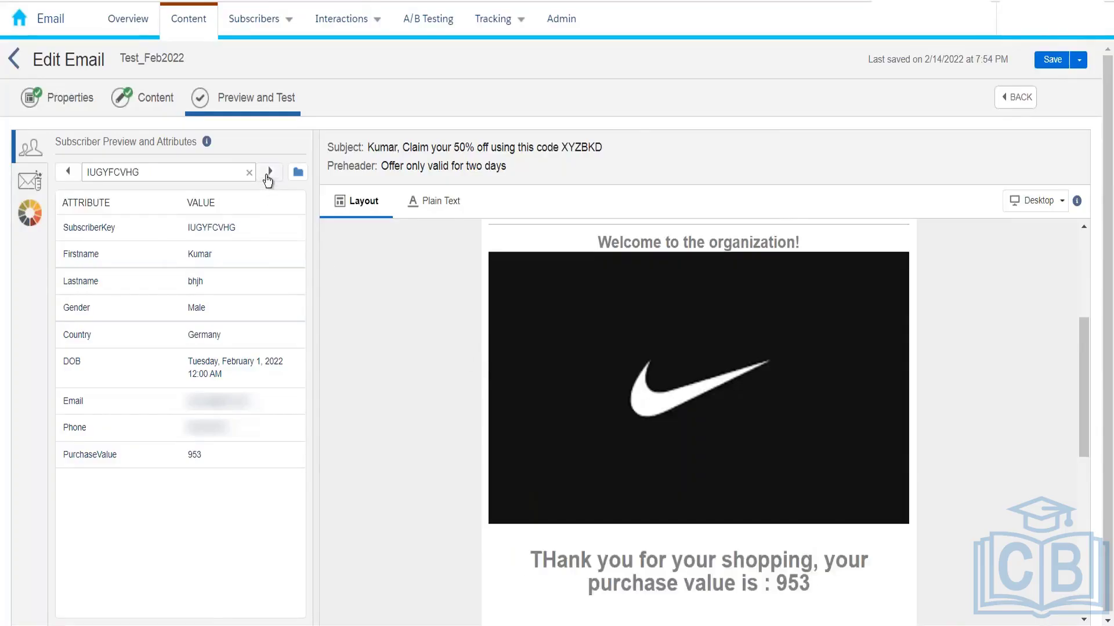
{"action": "double_click", "coordinate": [206, 339]}
Preview the email for the Spain and Russia subscribers to check the image used when no rule matches.
{"action": "left_click", "coordinate": [268, 173]}
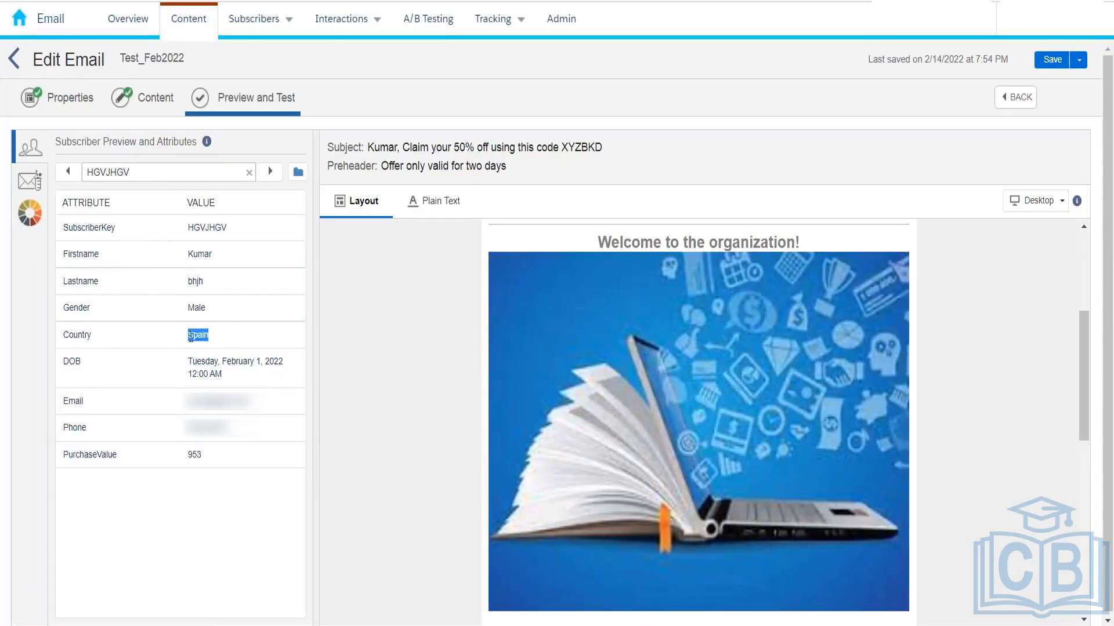
{"action": "scroll", "coordinate": [600, 443], "scroll_direction": "down", "scroll_amount": 2}
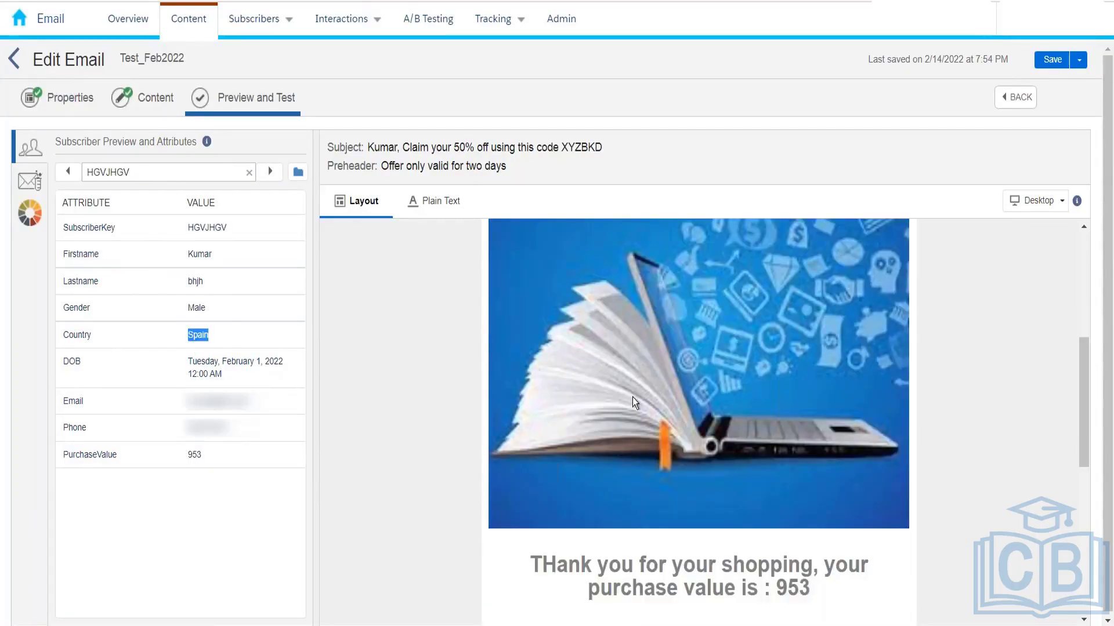
{"action": "left_click", "coordinate": [271, 174]}
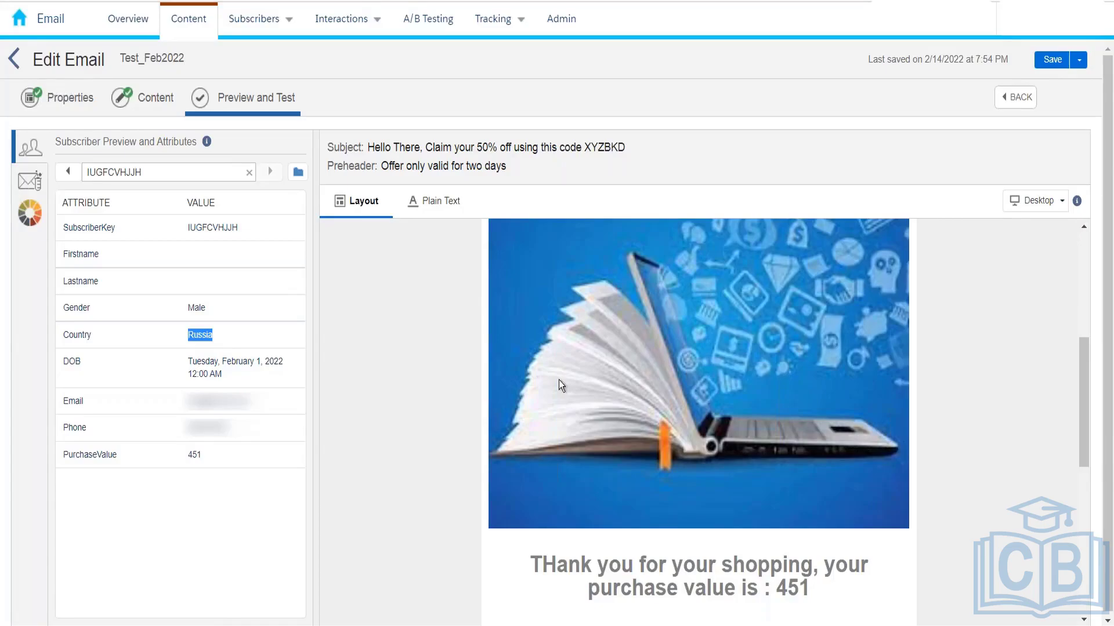
Return to the email's content editing and look over the body around the Dynamic Content block.
{"action": "left_click", "coordinate": [154, 108]}
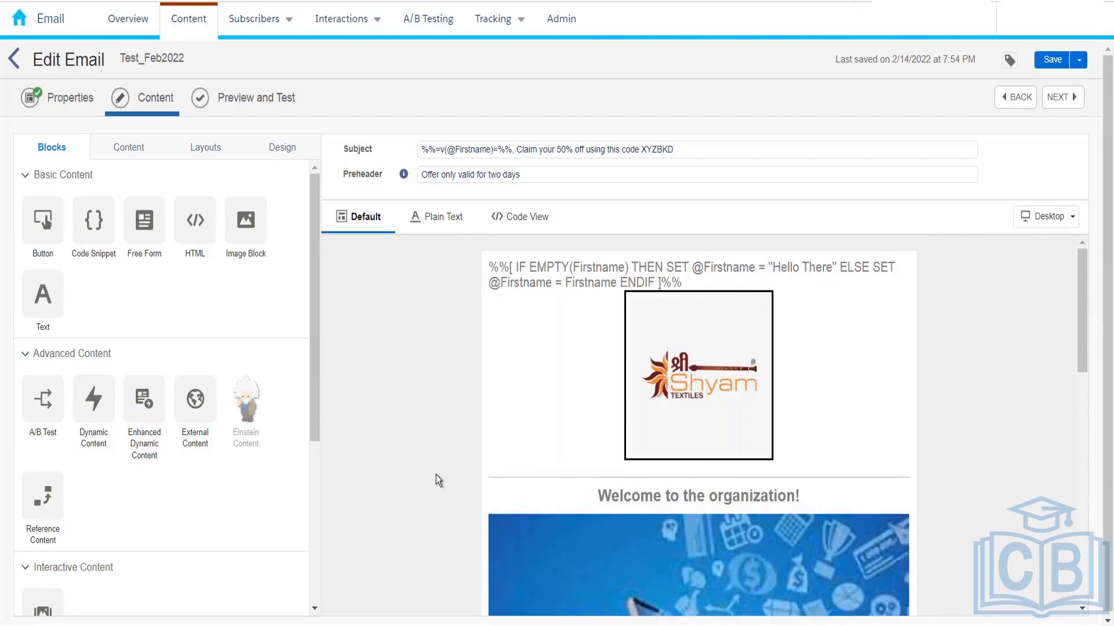
{"action": "scroll", "coordinate": [437, 475], "scroll_direction": "down", "scroll_amount": 3}
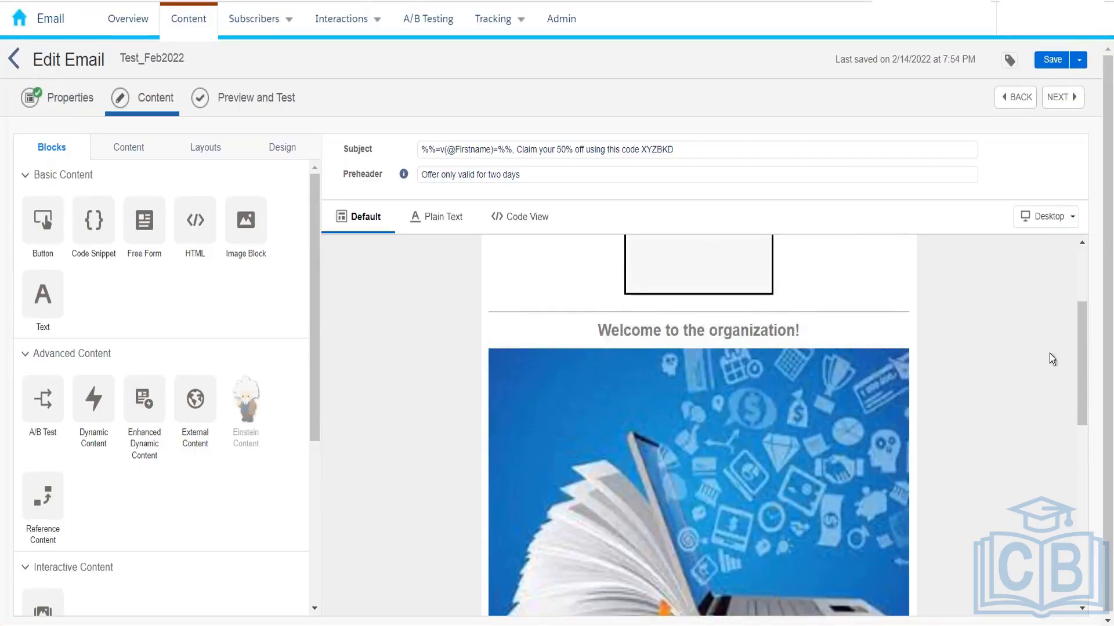
{"action": "left_click_drag", "start_coordinate": [1079, 346], "coordinate": [1079, 416]}
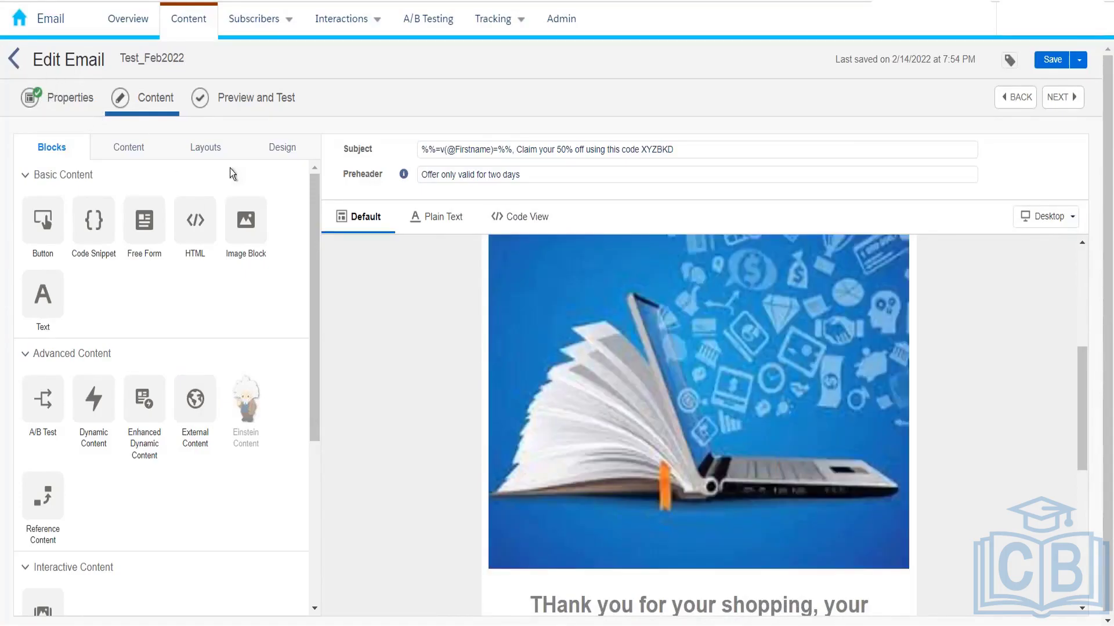
Save the Test_Feb2022 email and return to the Kumar_10th_Feb folder's content list.
{"action": "left_click", "coordinate": [14, 59]}
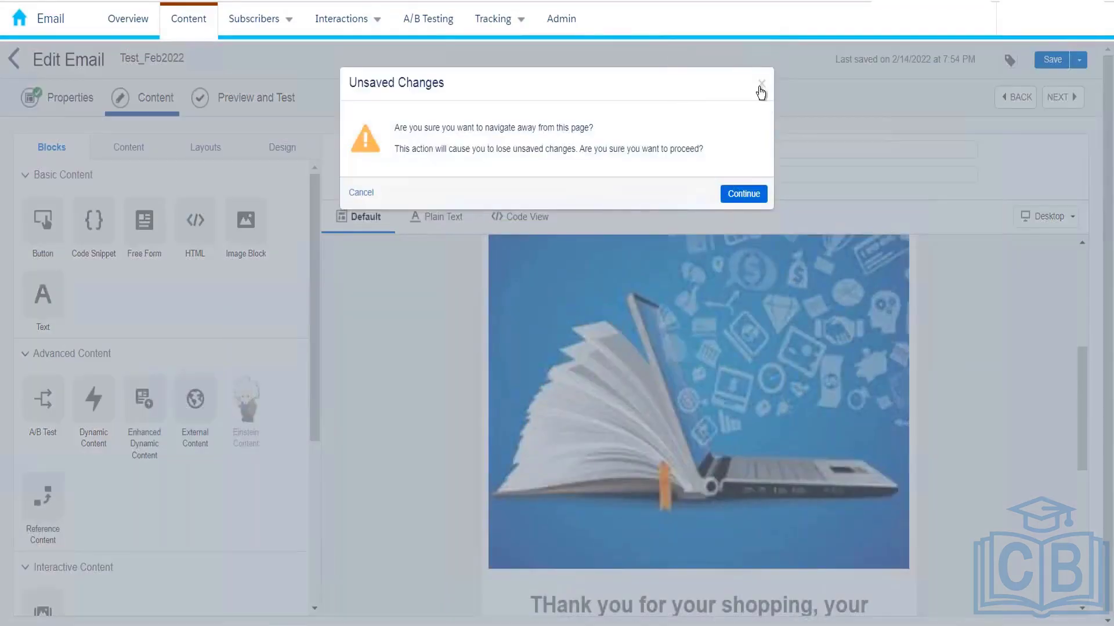
{"action": "left_click", "coordinate": [761, 82]}
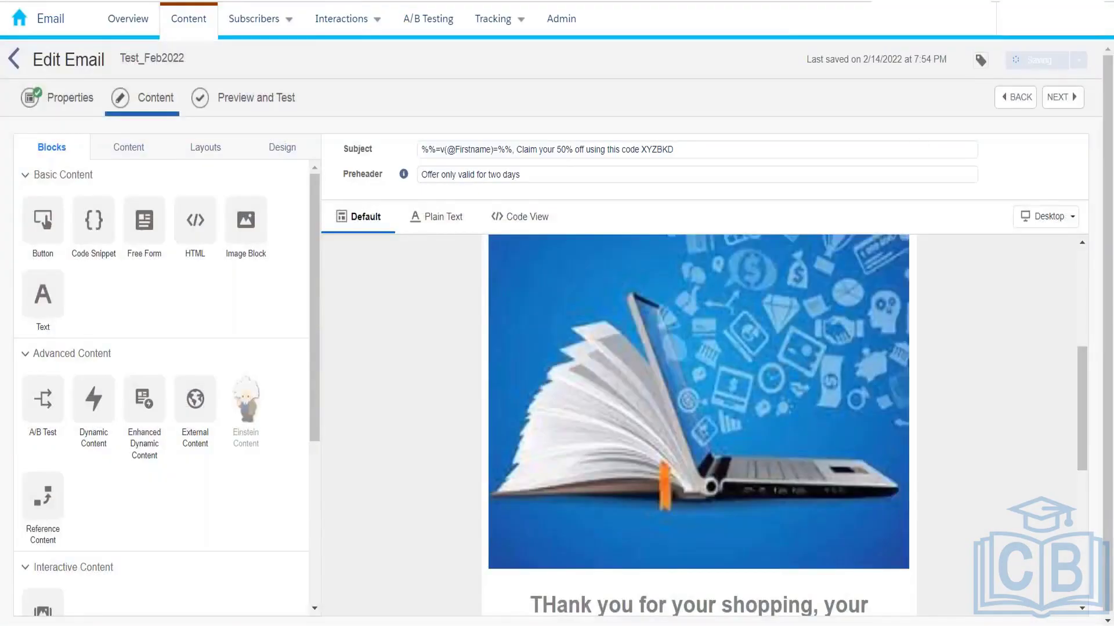
{"action": "left_click", "coordinate": [14, 60]}
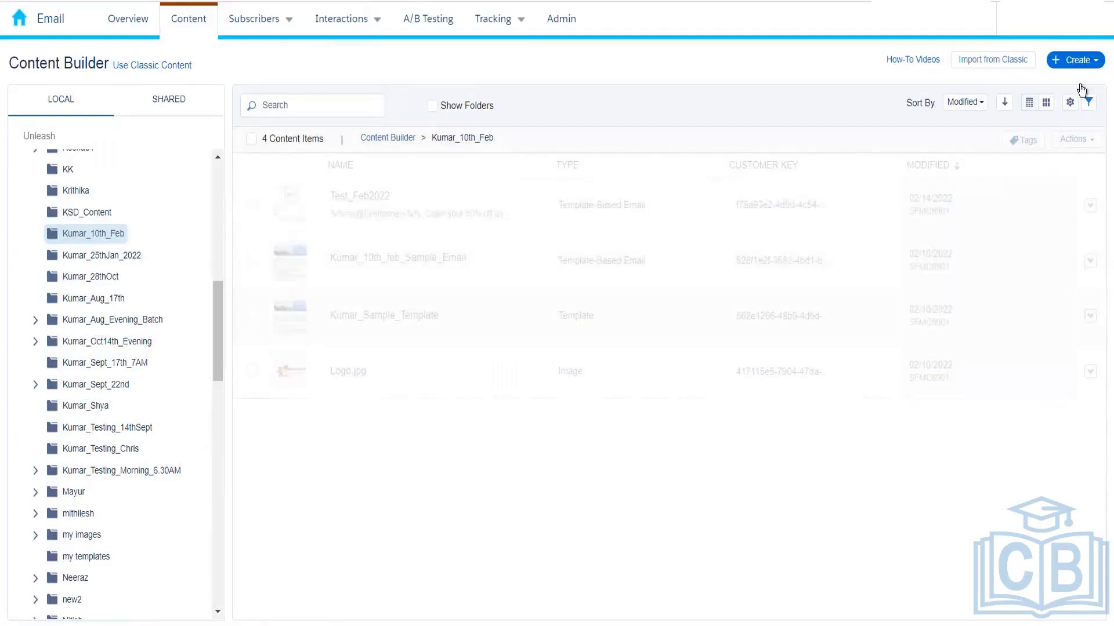
Create a Free Form content block containing the text "This is testing".
{"action": "left_click", "coordinate": [1078, 60]}
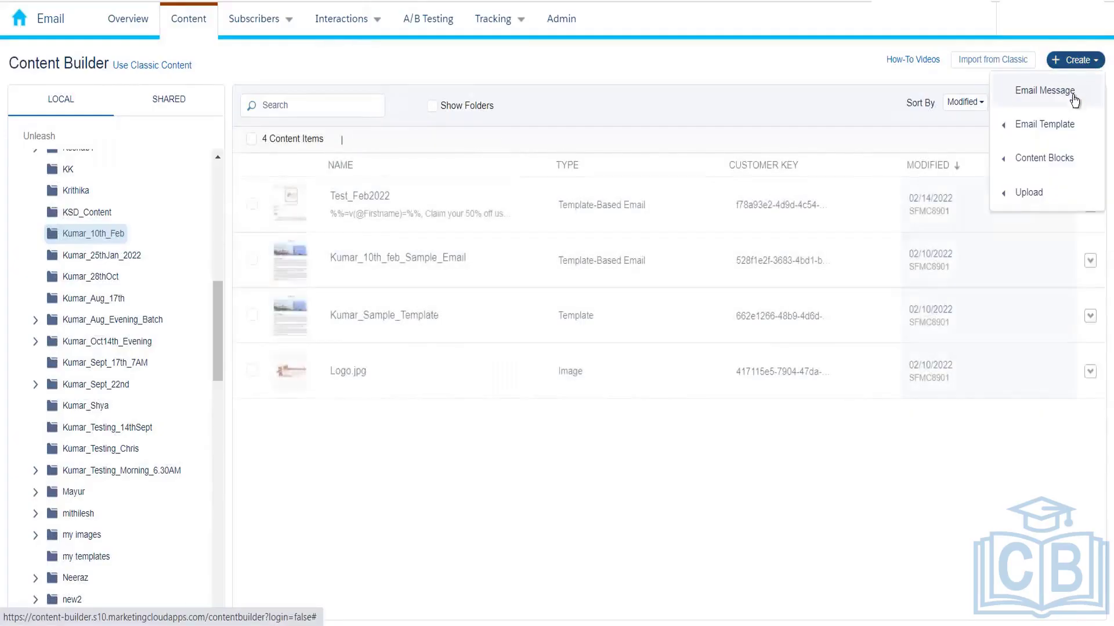
{"action": "mouse_move", "coordinate": [1039, 158]}
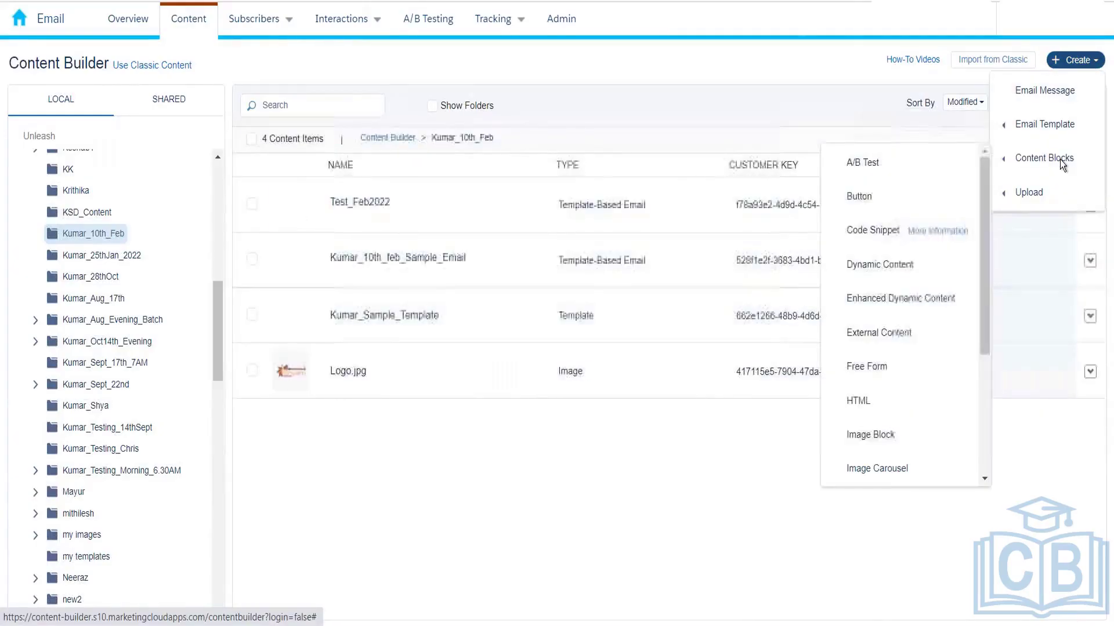
{"action": "left_click", "coordinate": [879, 367]}
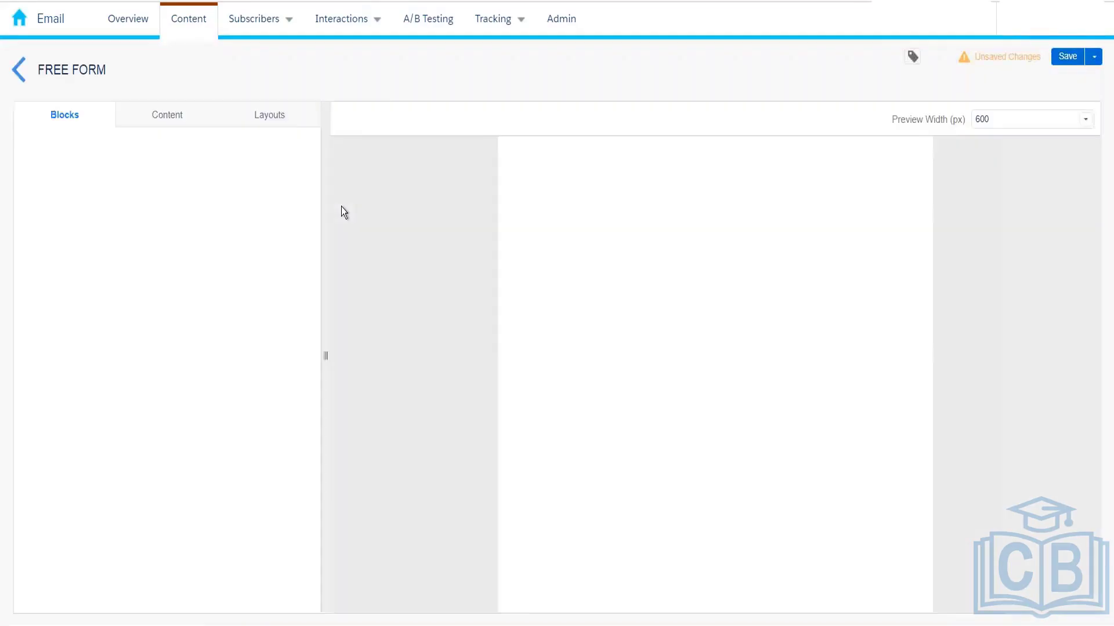
{"action": "left_click", "coordinate": [170, 314]}
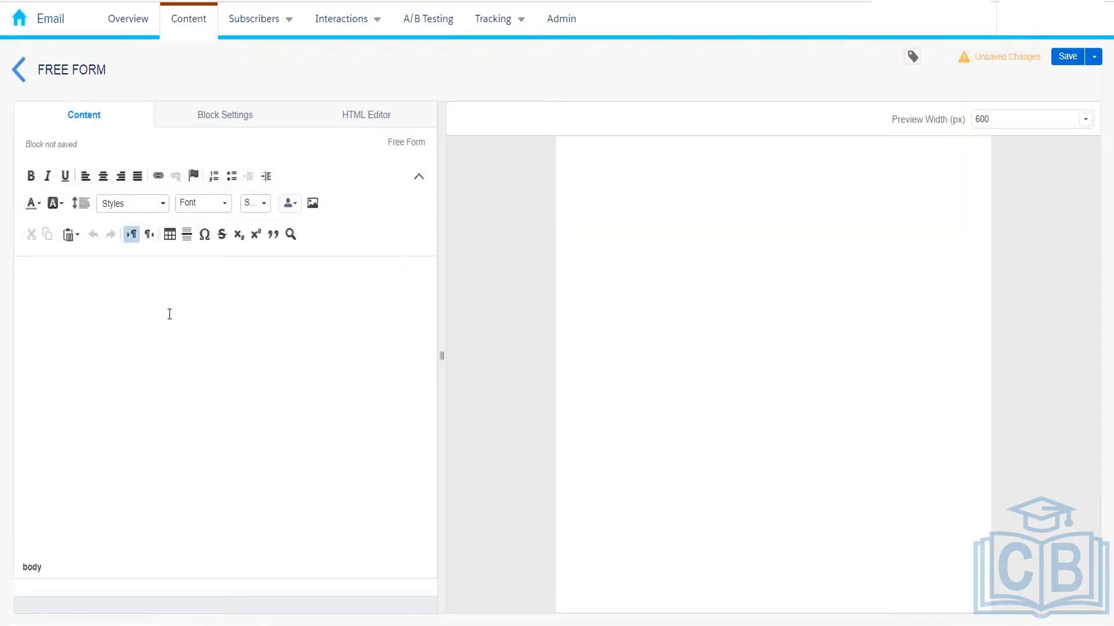
{"action": "type", "text": "This is testing"}
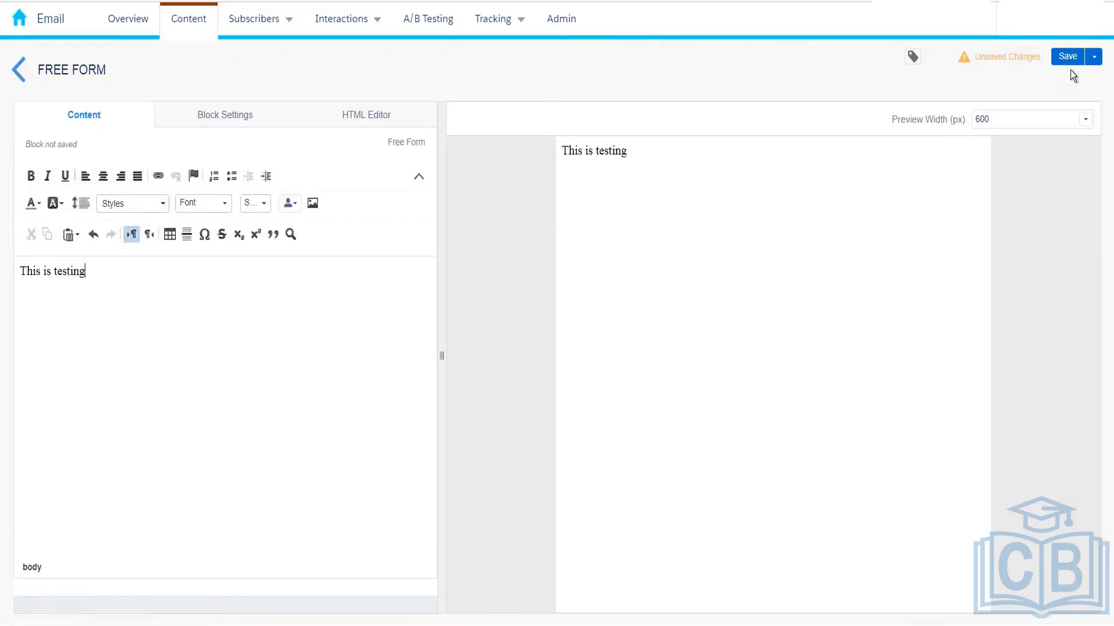
Save the Free Form block as Test_block_uptodate in Kumar_10th_Feb, return to the folder's list and clear its selection.
{"action": "left_click", "coordinate": [1068, 56]}
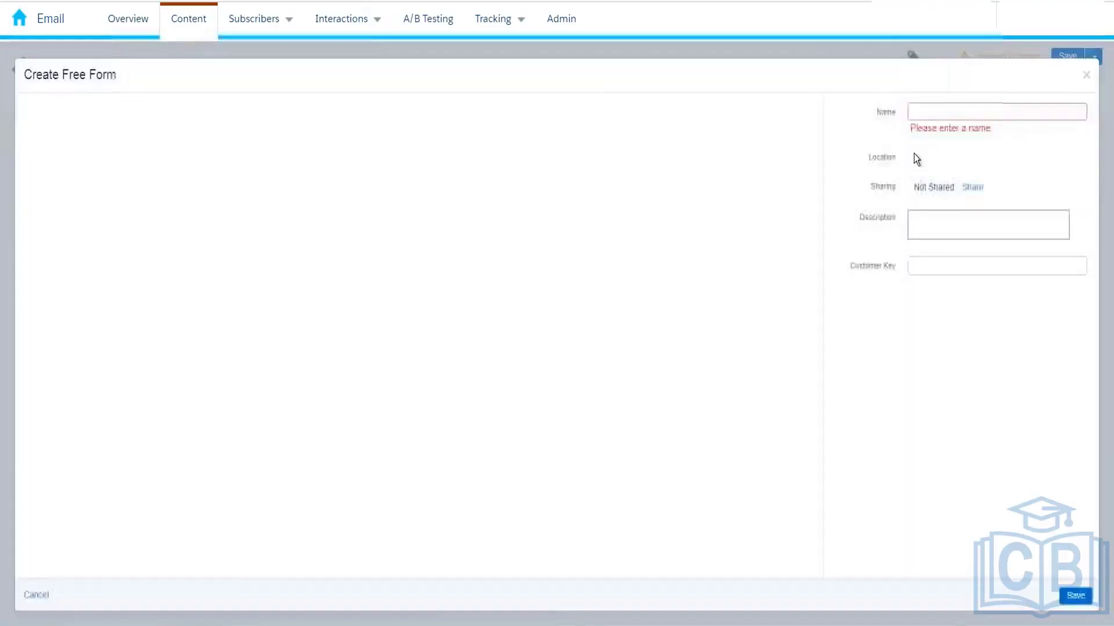
{"action": "left_click", "coordinate": [988, 112]}
{"action": "type", "text": "Test"}
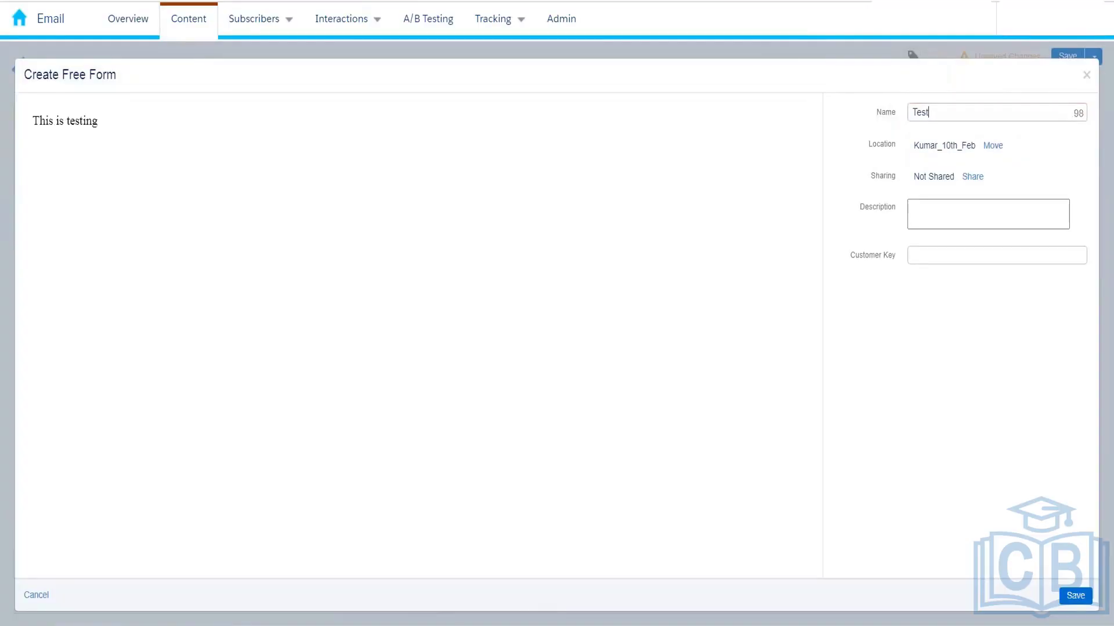
{"action": "type", "text": "_block_uptodate"}
{"action": "left_click", "coordinate": [1075, 597]}
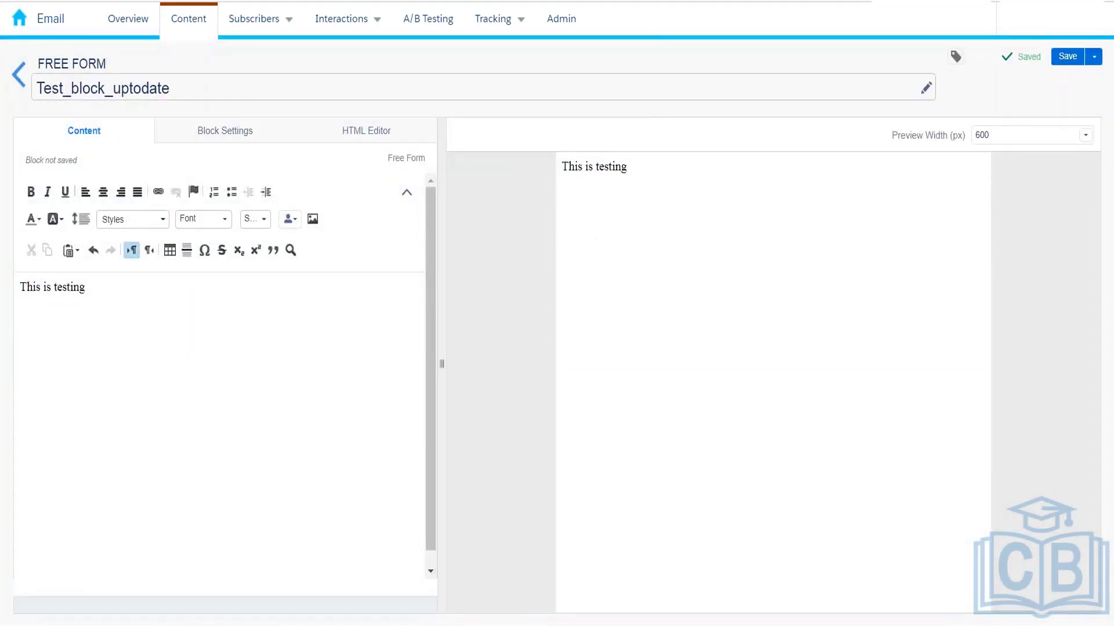
{"action": "left_click", "coordinate": [19, 74]}
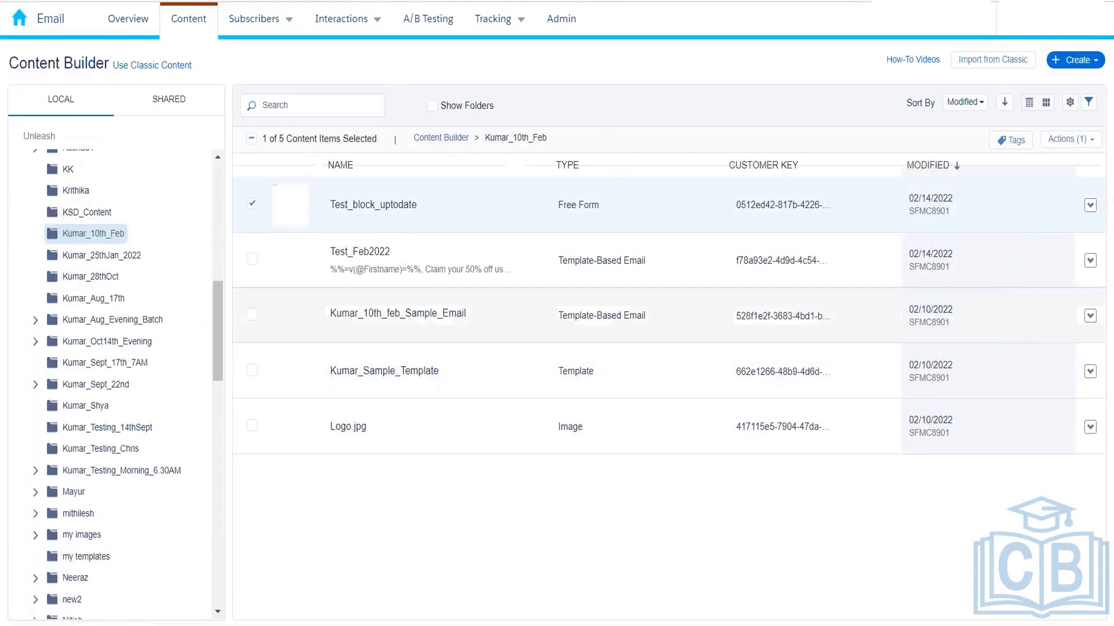
{"action": "left_click", "coordinate": [252, 210]}
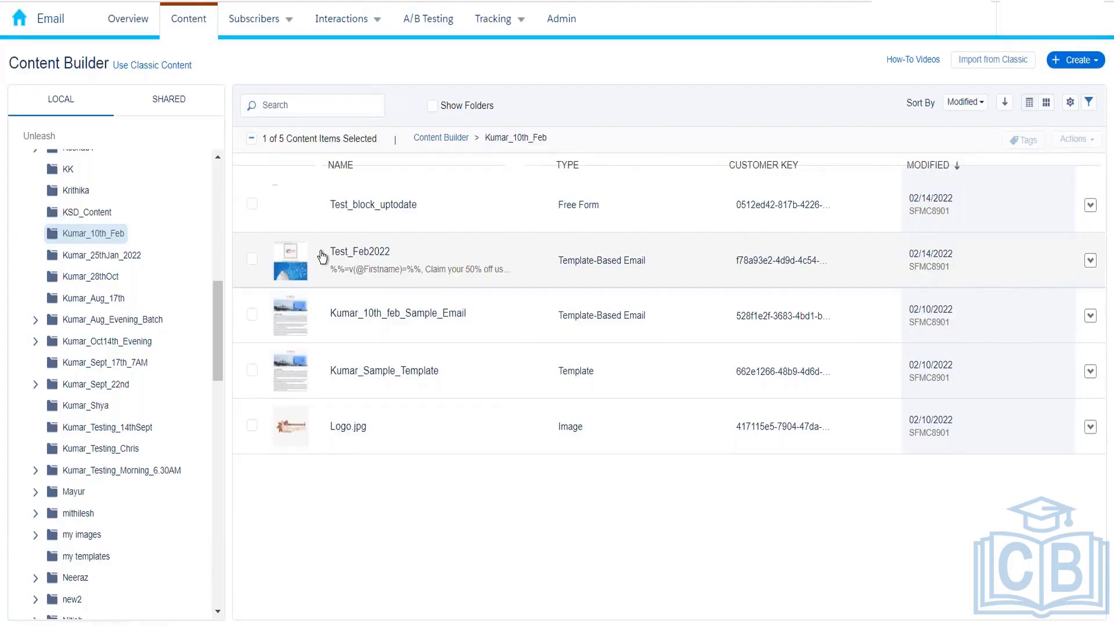
Open the Test_Feb2022 email's content for editing and open its Dynamic Content block below the welcome heading.
{"action": "left_click", "coordinate": [363, 268]}
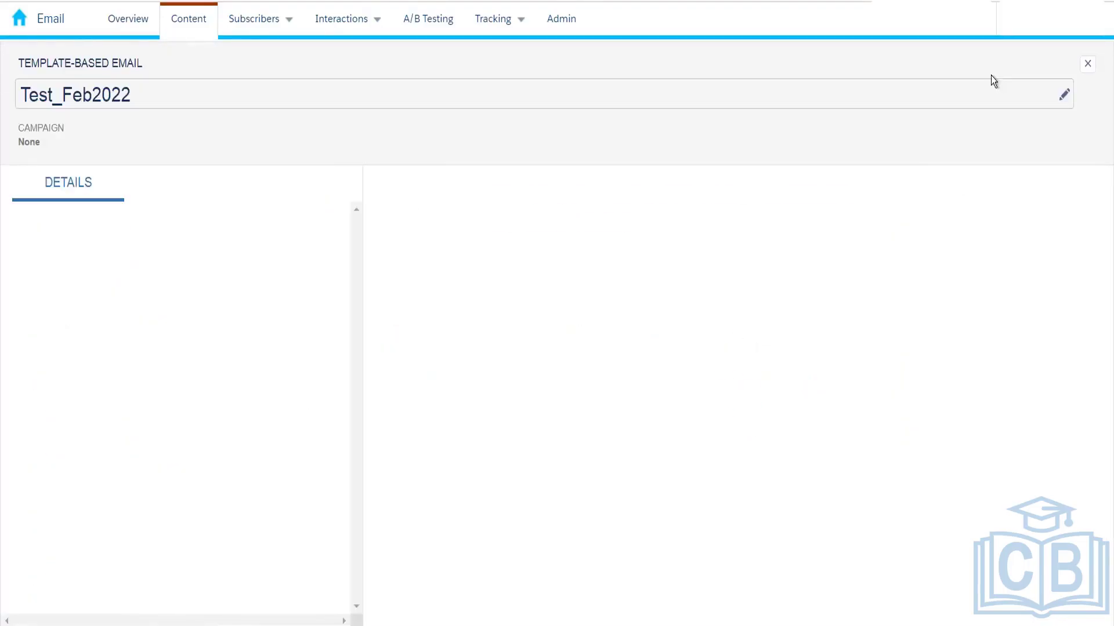
{"action": "mouse_move", "coordinate": [1003, 67]}
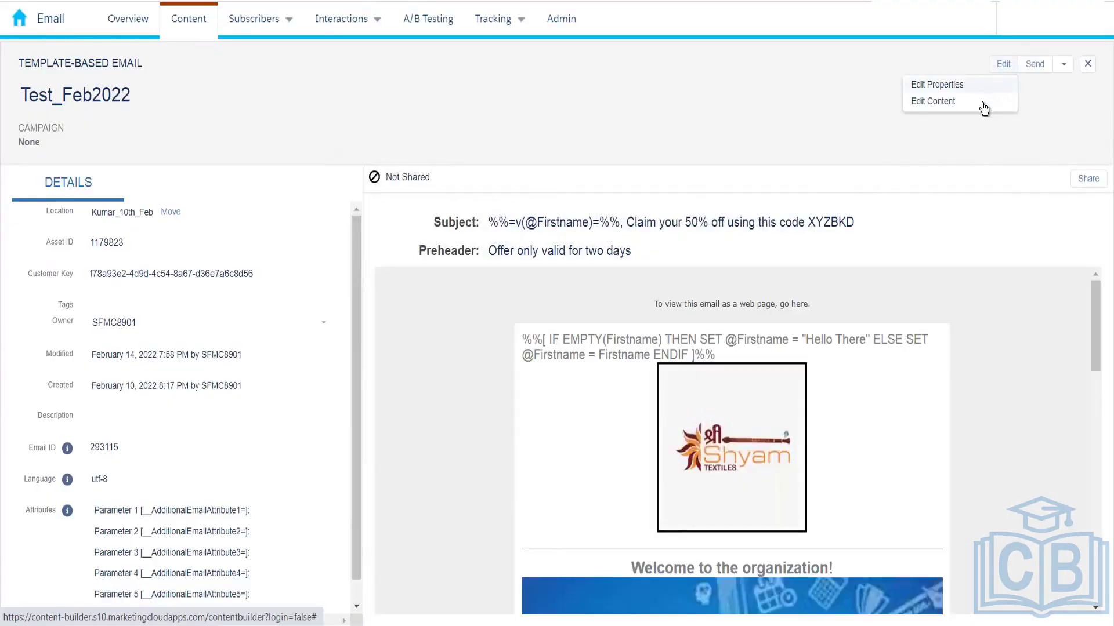
{"action": "left_click", "coordinate": [984, 104]}
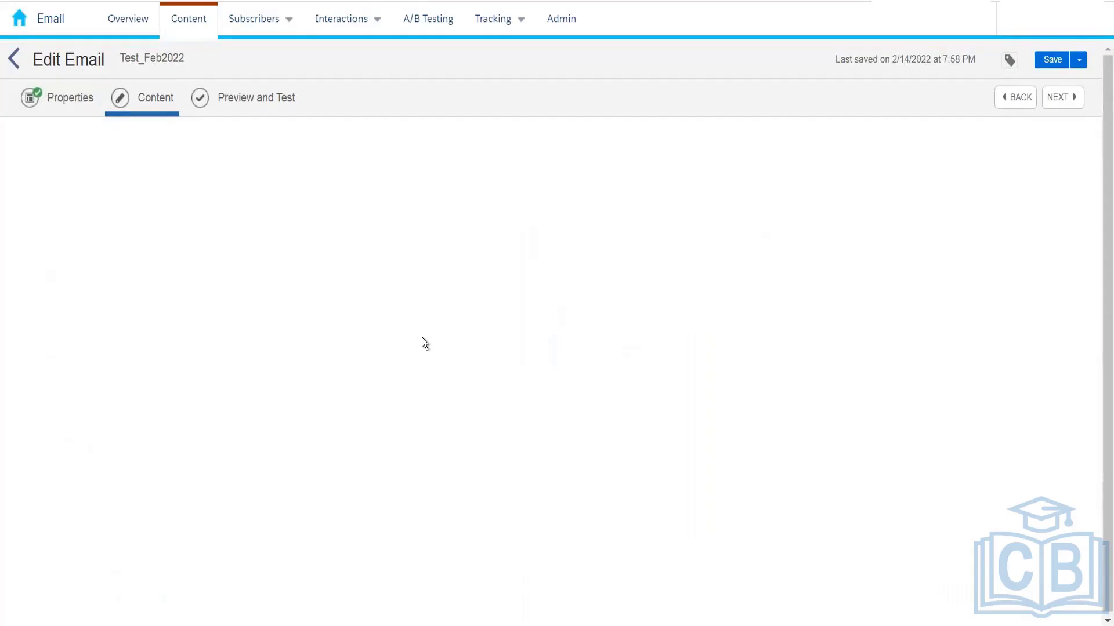
{"action": "scroll", "coordinate": [716, 458], "scroll_direction": "down", "scroll_amount": 3}
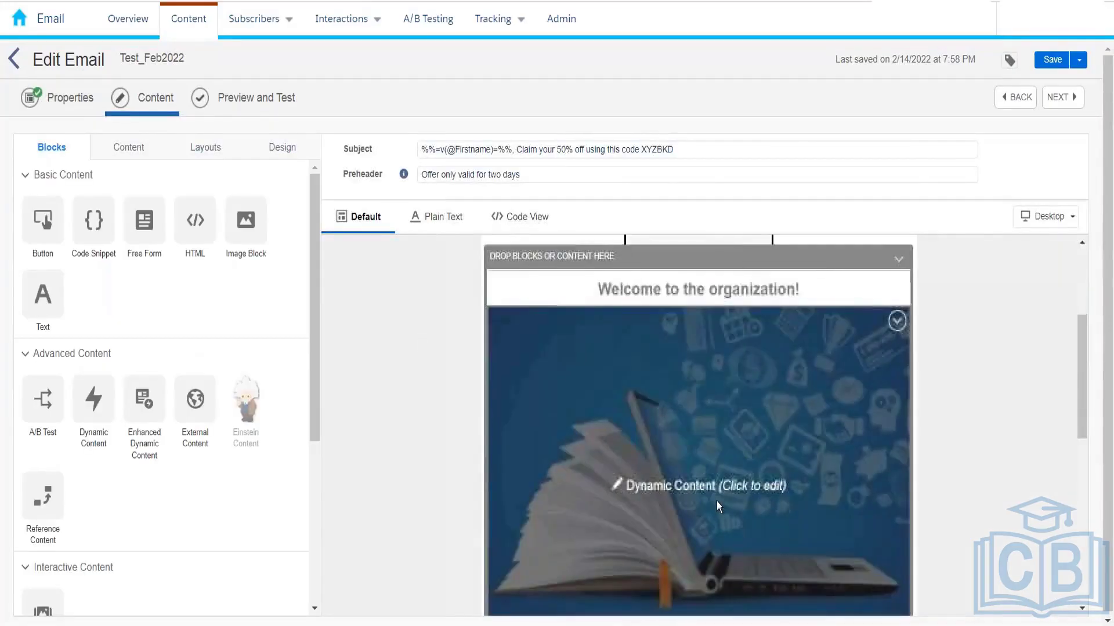
{"action": "left_click", "coordinate": [707, 458]}
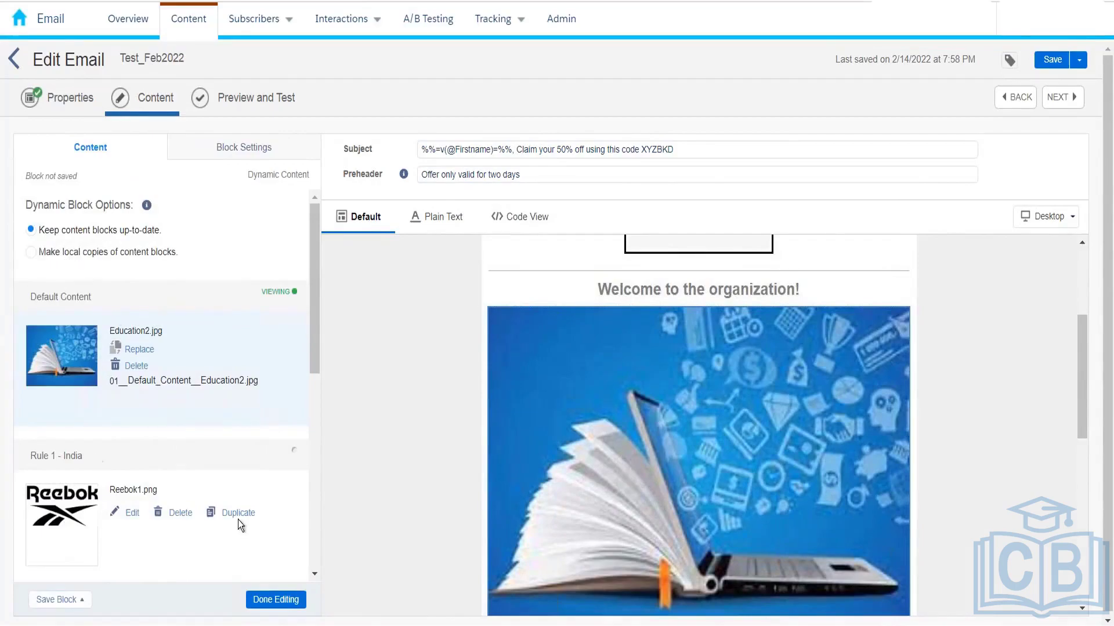
Delete the India, Germany and France rules from the Dynamic Content block.
{"action": "left_click", "coordinate": [174, 513]}
{"action": "left_click", "coordinate": [304, 489]}
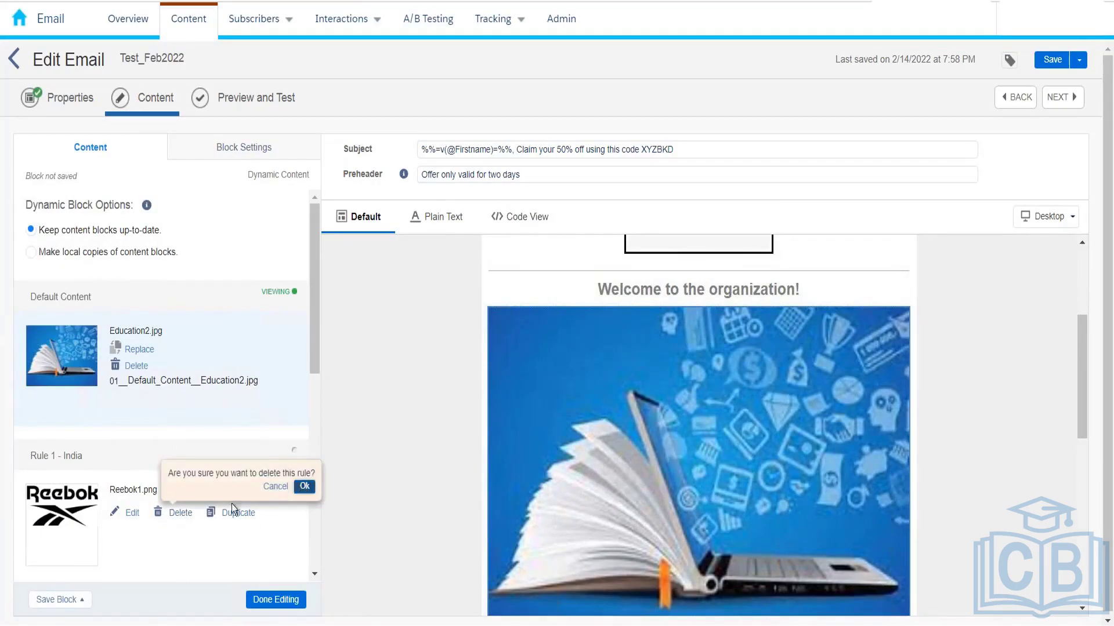
{"action": "left_click", "coordinate": [185, 513]}
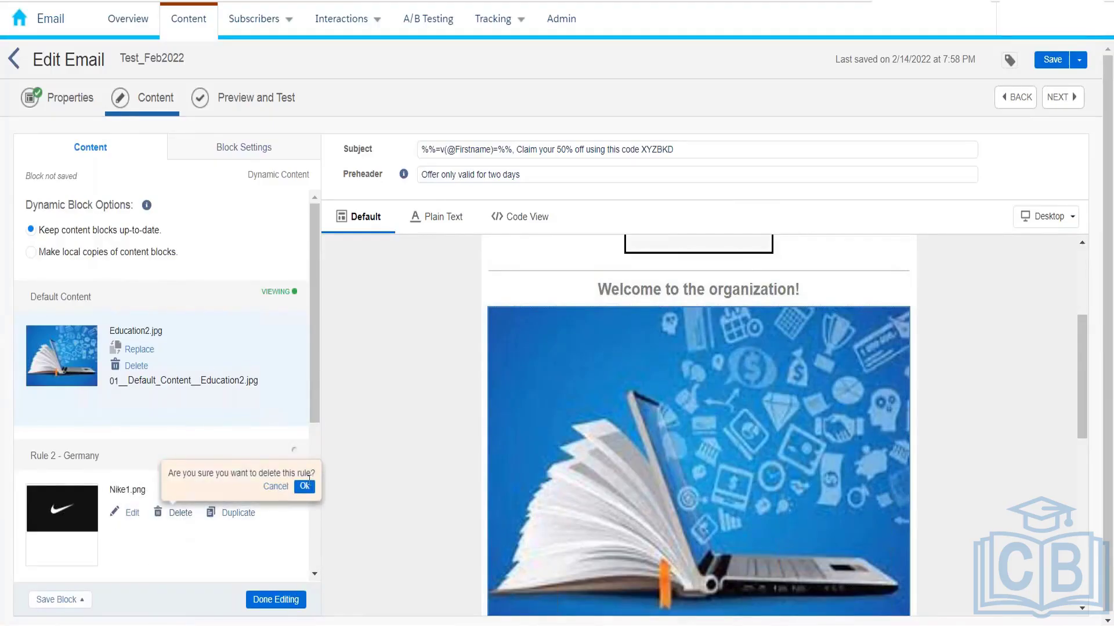
{"action": "left_click", "coordinate": [302, 487]}
{"action": "left_click", "coordinate": [177, 513]}
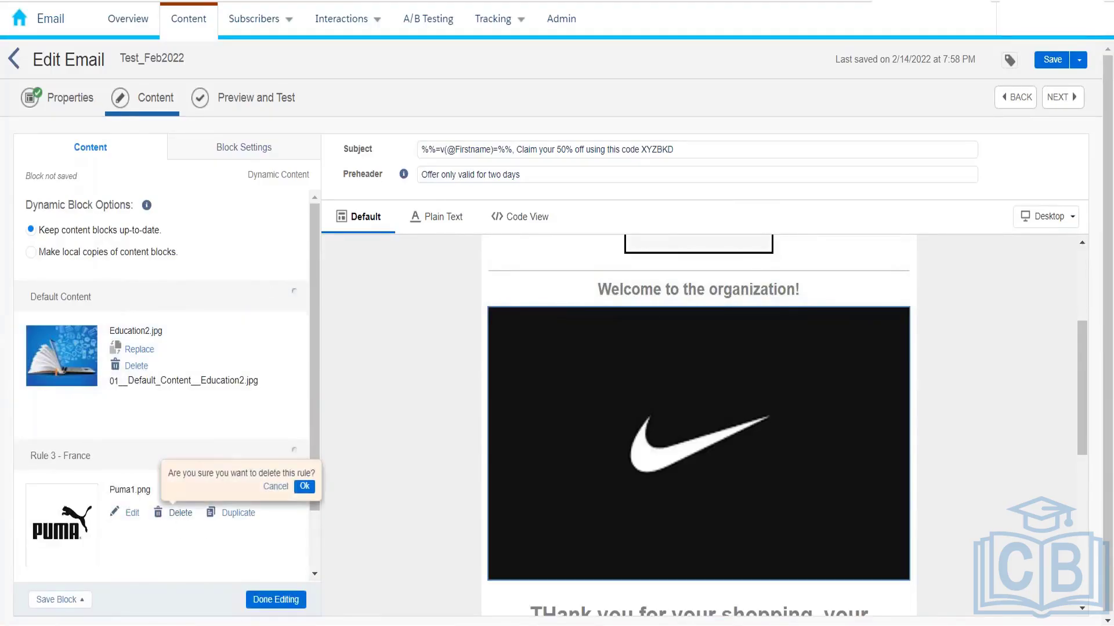
{"action": "left_click", "coordinate": [301, 488]}
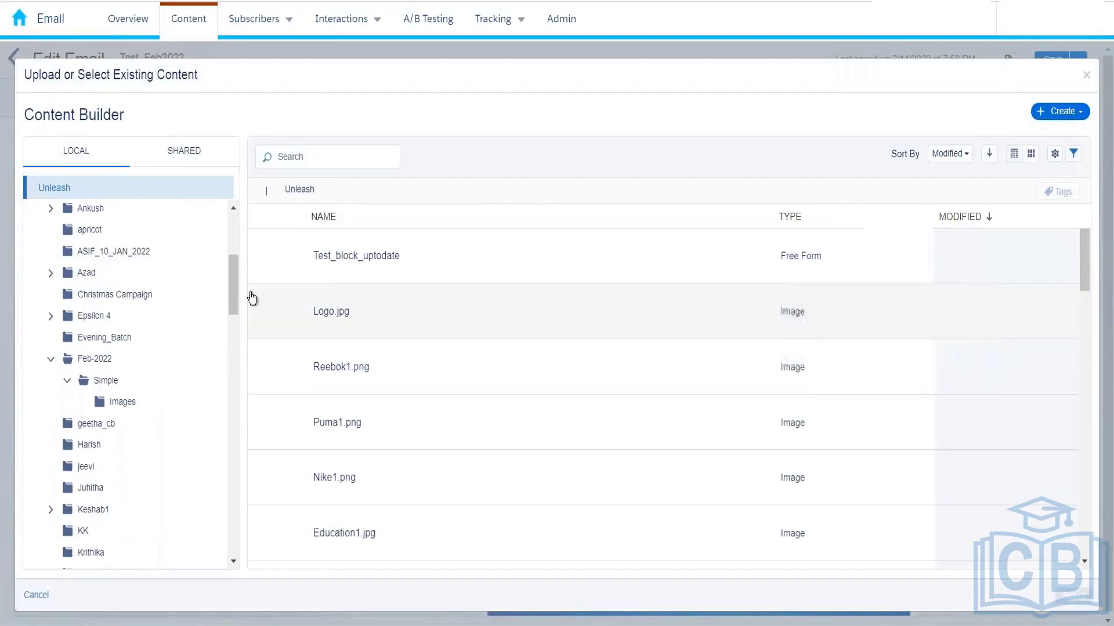
Replace the block's default content with Test_block_uptodate, using the option to keep content blocks up-to-date.
{"action": "left_click", "coordinate": [335, 268]}
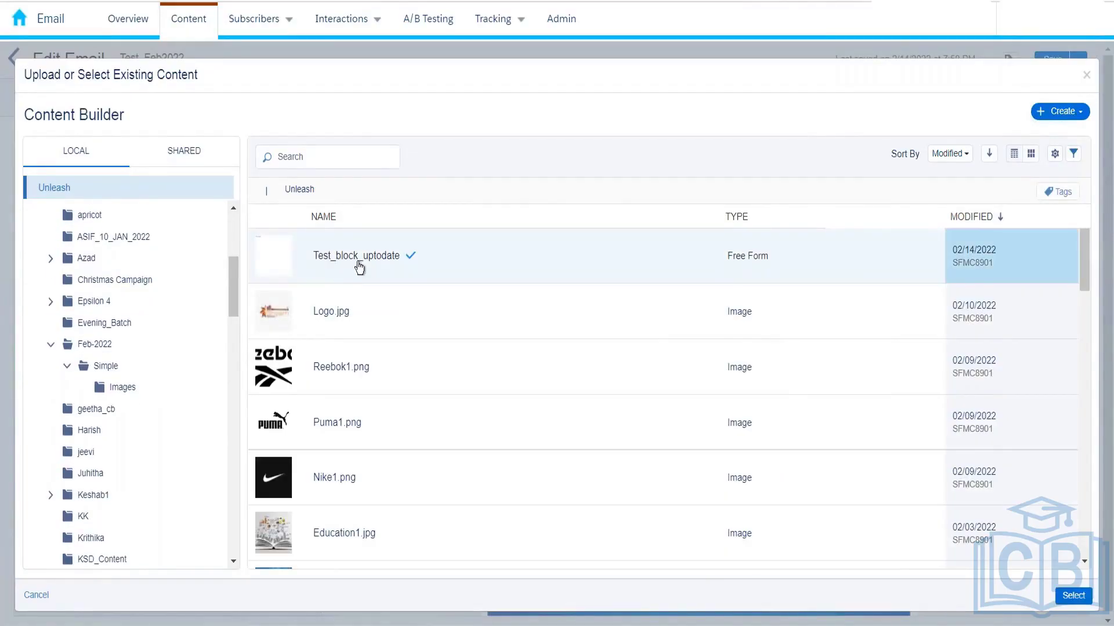
{"action": "left_click", "coordinate": [1073, 596]}
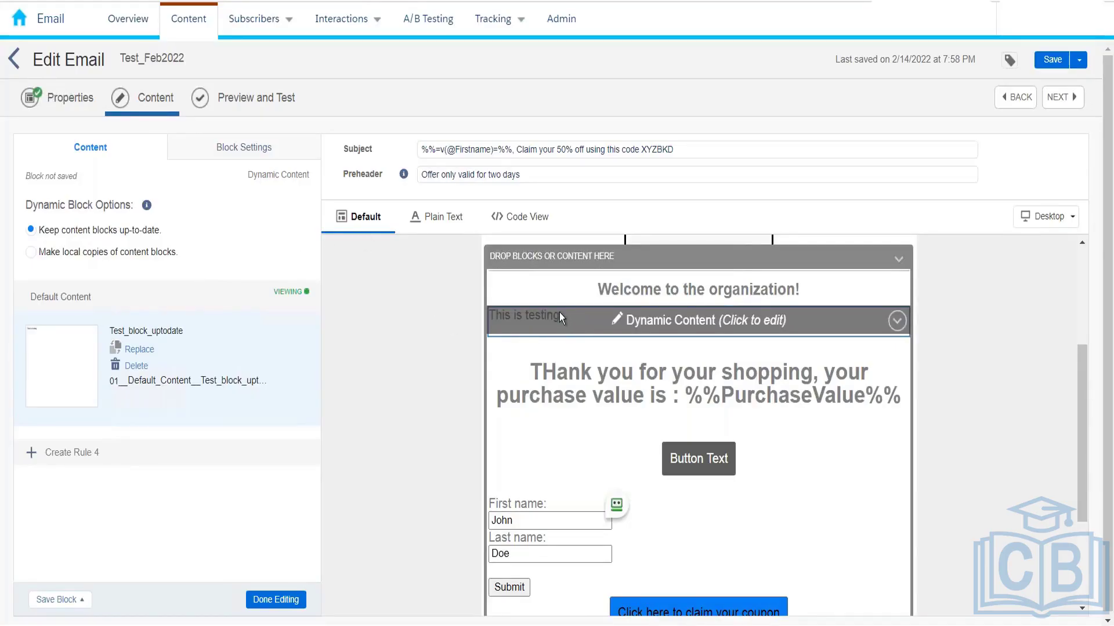
{"action": "left_click", "coordinate": [100, 256]}
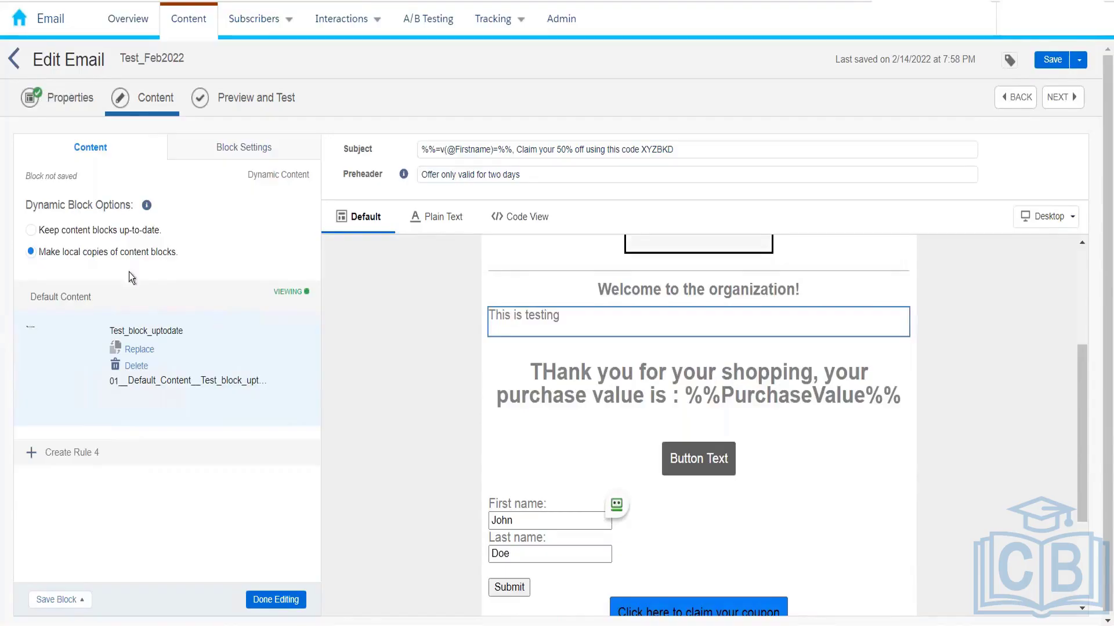
{"action": "left_click", "coordinate": [132, 234]}
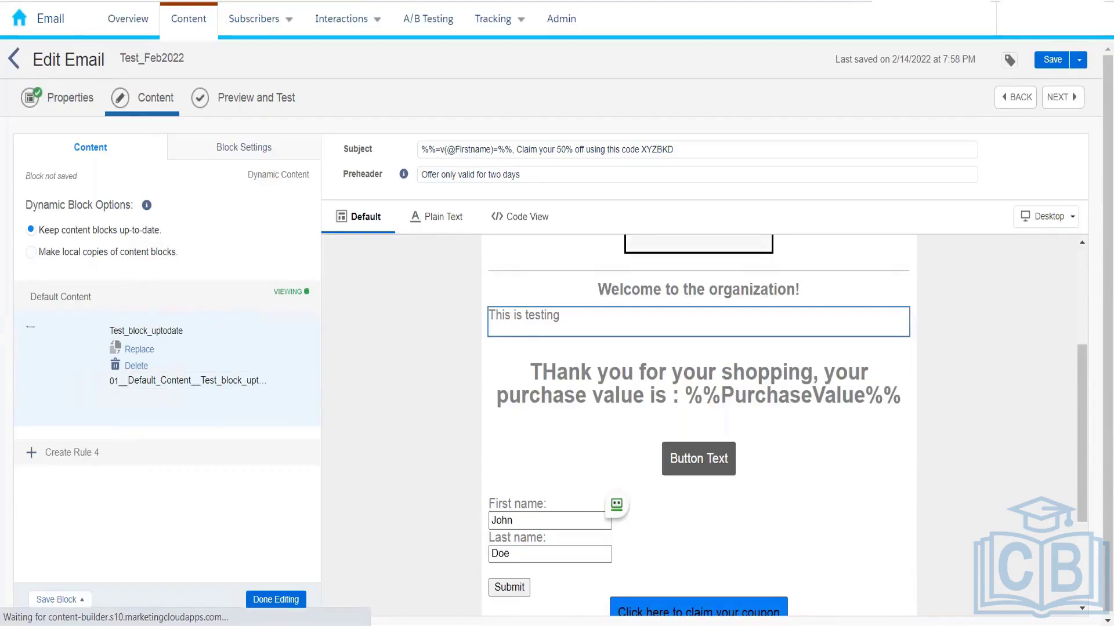
Finish editing the Dynamic Content block, then save the email and return to the folder's content list.
{"action": "left_click", "coordinate": [288, 606]}
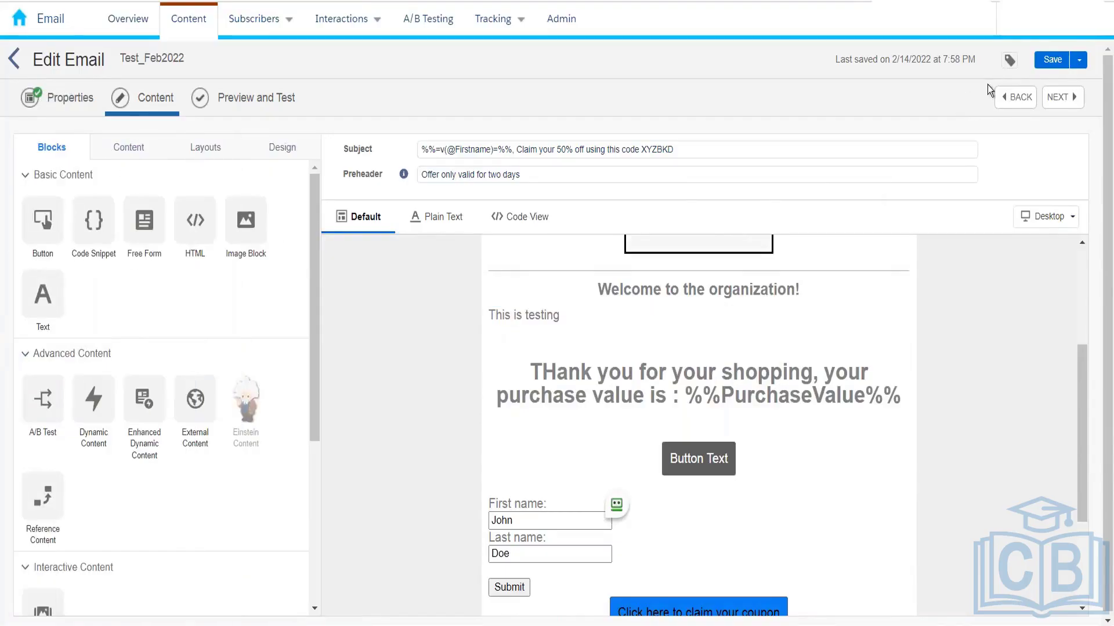
{"action": "left_click", "coordinate": [1040, 61]}
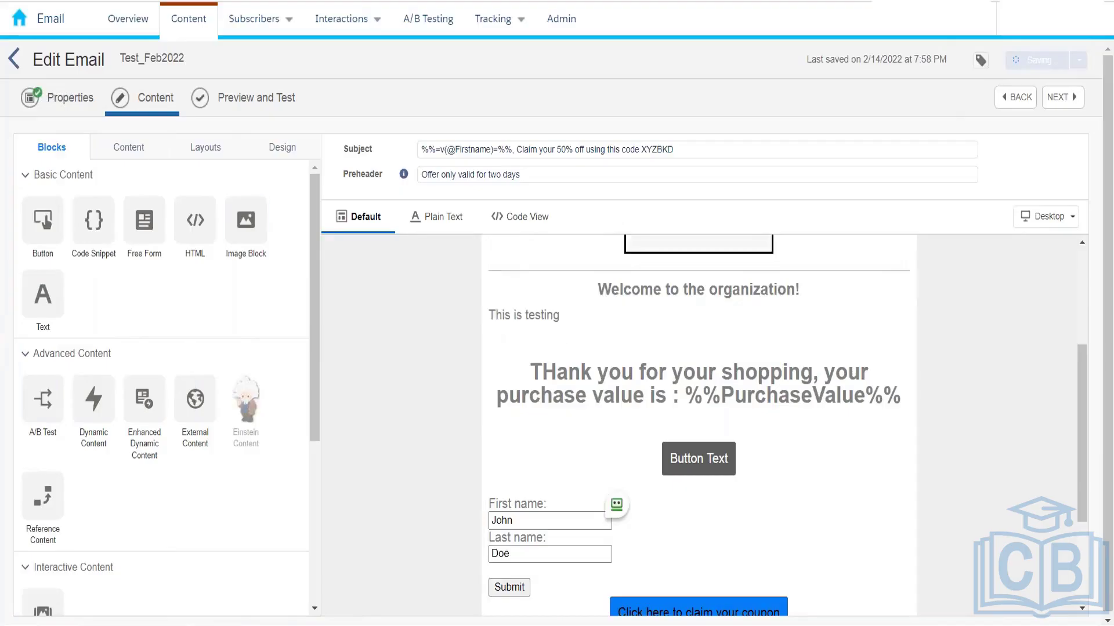
{"action": "left_click", "coordinate": [14, 58]}
Revise the Test_block_uptodate text to "This is testing - Revised", save the block and return to the content list.
{"action": "left_click", "coordinate": [399, 206]}
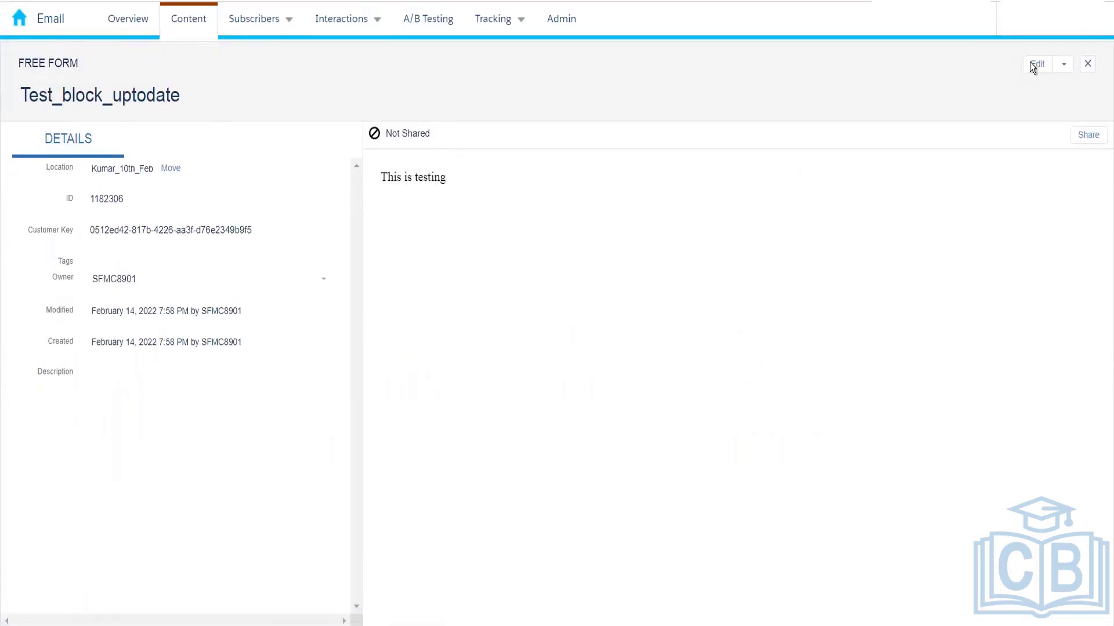
{"action": "left_click", "coordinate": [1032, 64]}
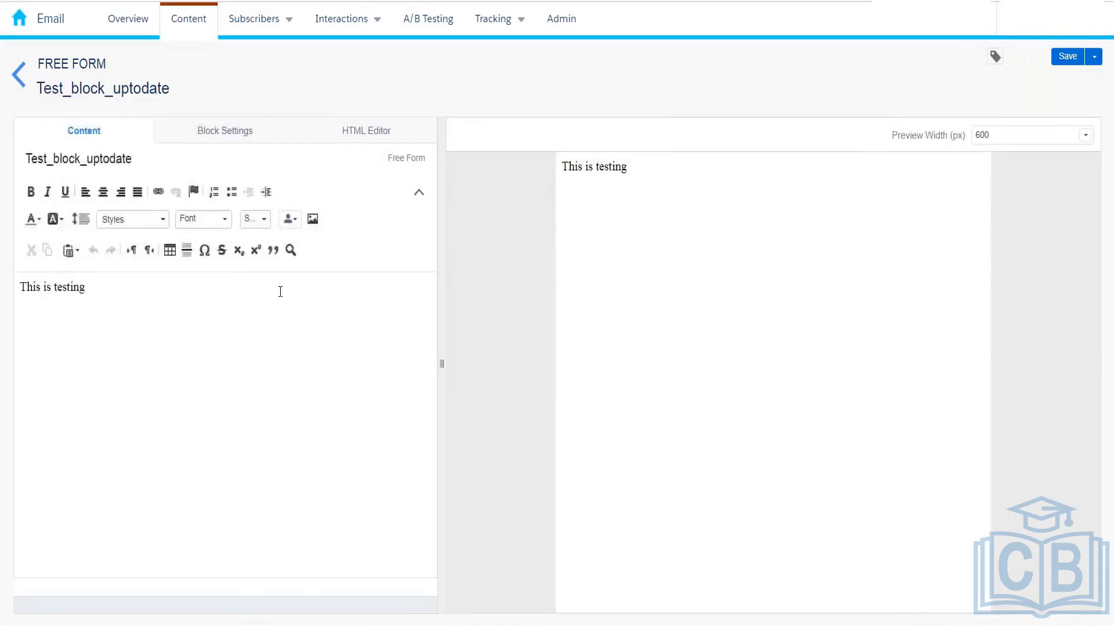
{"action": "left_click", "coordinate": [279, 291]}
{"action": "type", "text": "- Revised"}
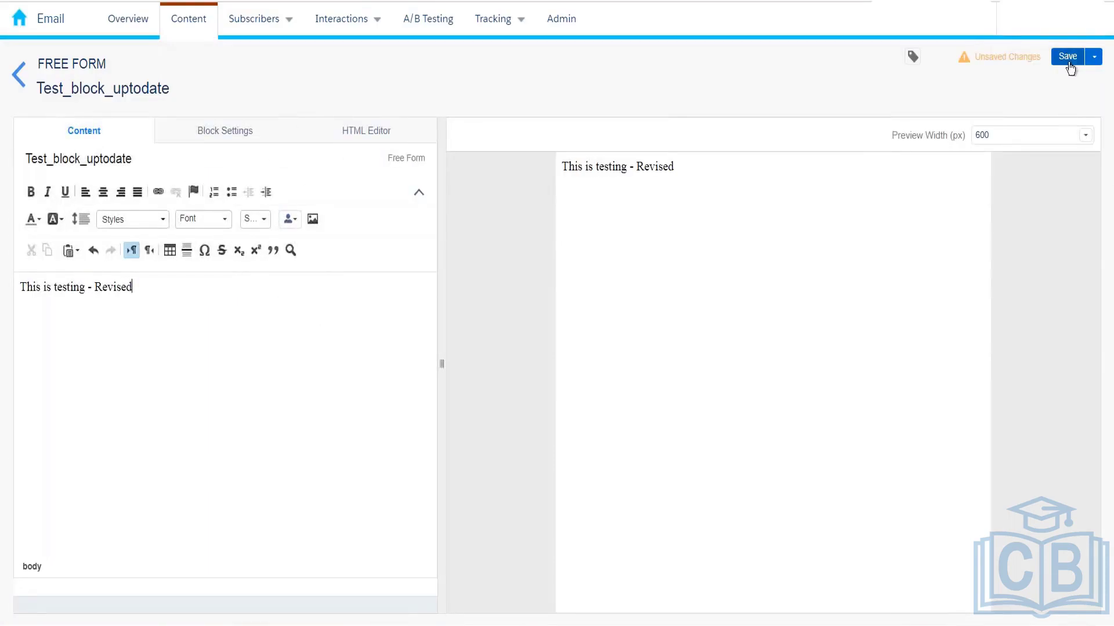
{"action": "left_click", "coordinate": [1069, 57]}
{"action": "left_click", "coordinate": [17, 76]}
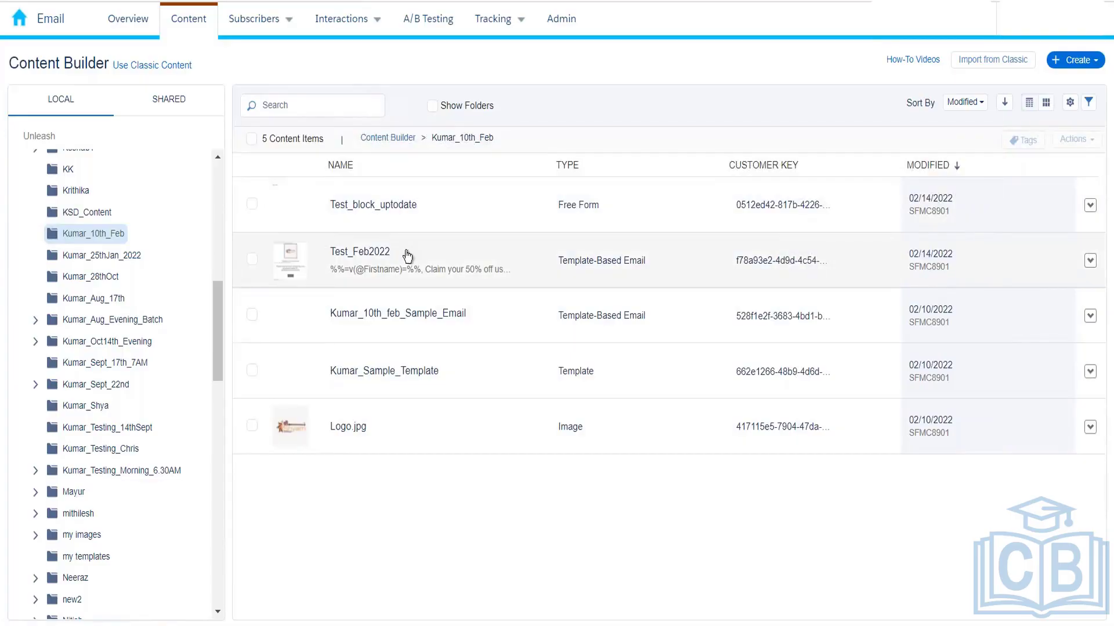
Preview the Test_Feb2022 email for the Russia subscriber and check the Dynamic Content text under the welcome heading.
{"action": "left_click", "coordinate": [406, 254]}
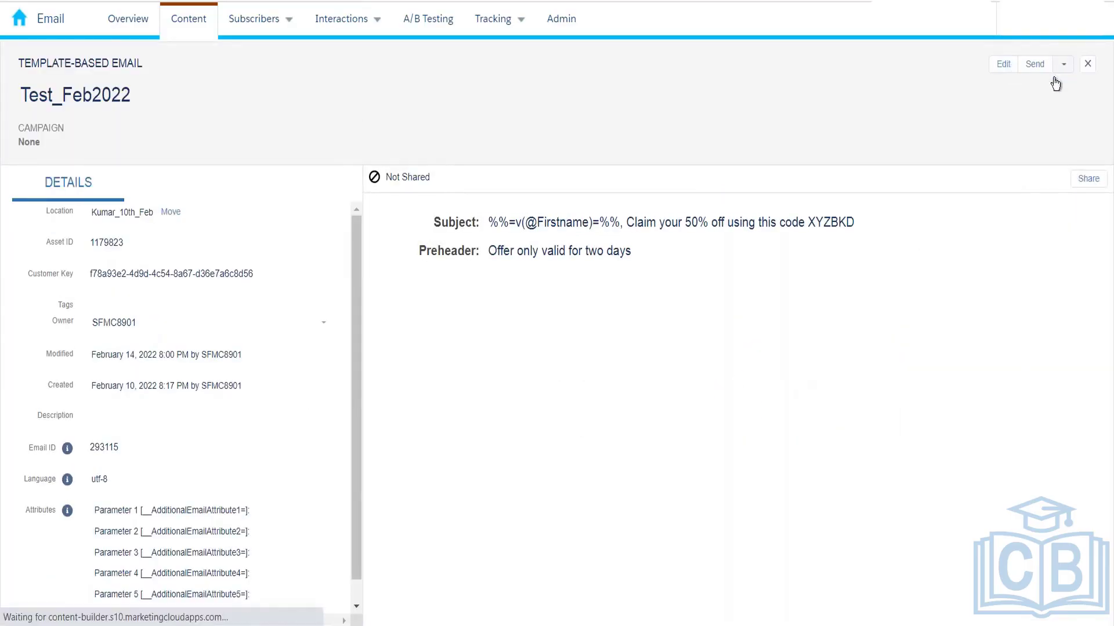
{"action": "left_click", "coordinate": [1063, 63]}
{"action": "left_click", "coordinate": [1026, 85]}
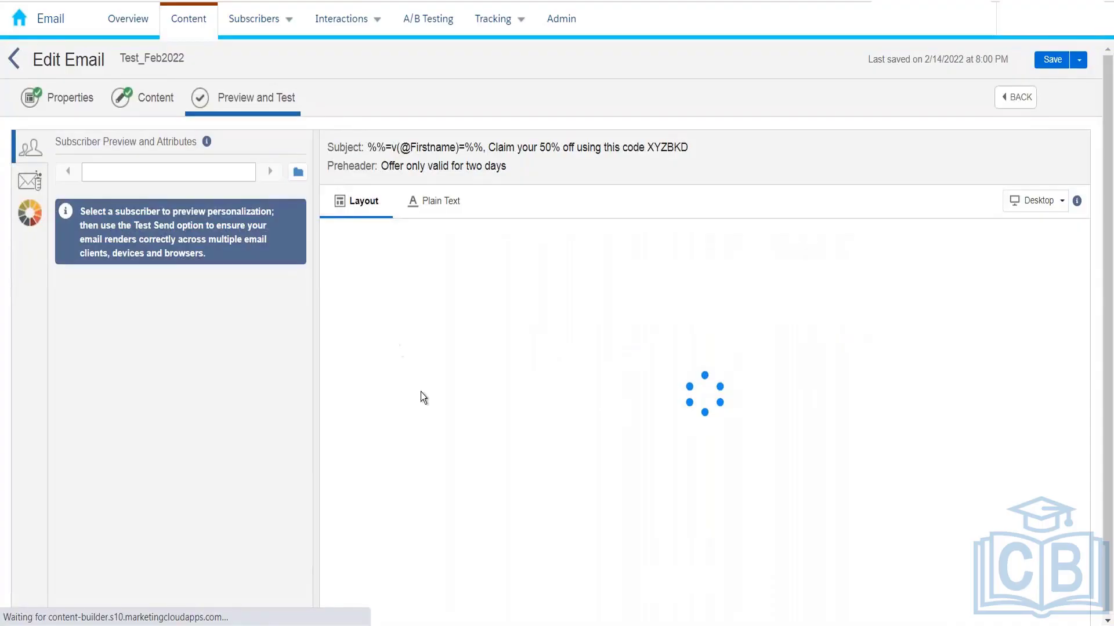
{"action": "scroll", "coordinate": [458, 430], "scroll_direction": "down", "scroll_amount": 1}
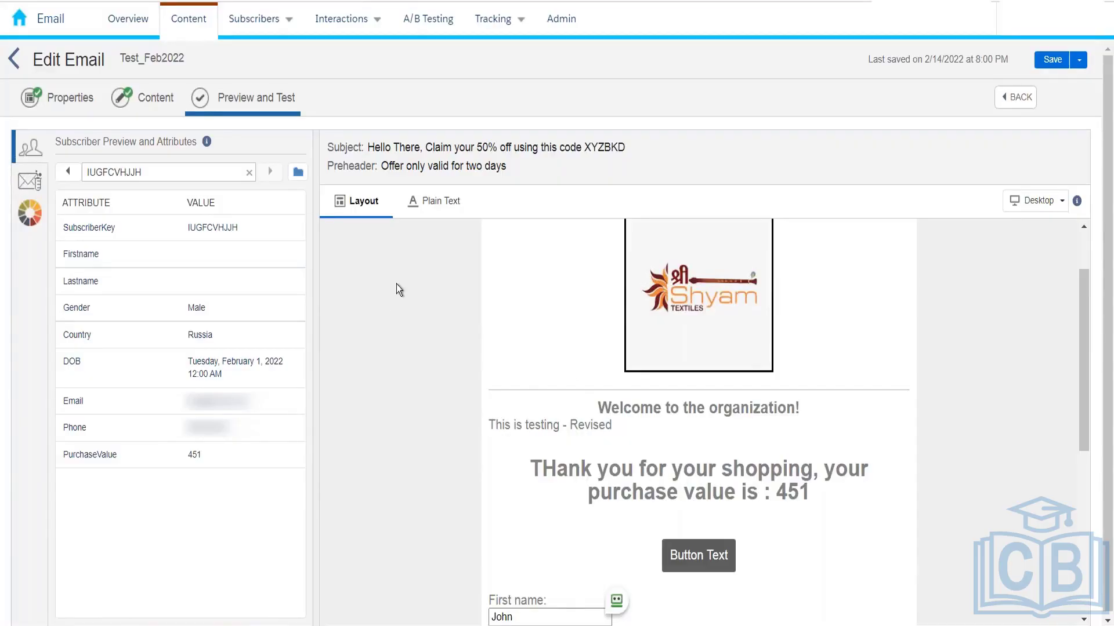
Return to the email's content editing, add a Reference Content block below the Dynamic Content text and open its content selection.
{"action": "left_click", "coordinate": [168, 100]}
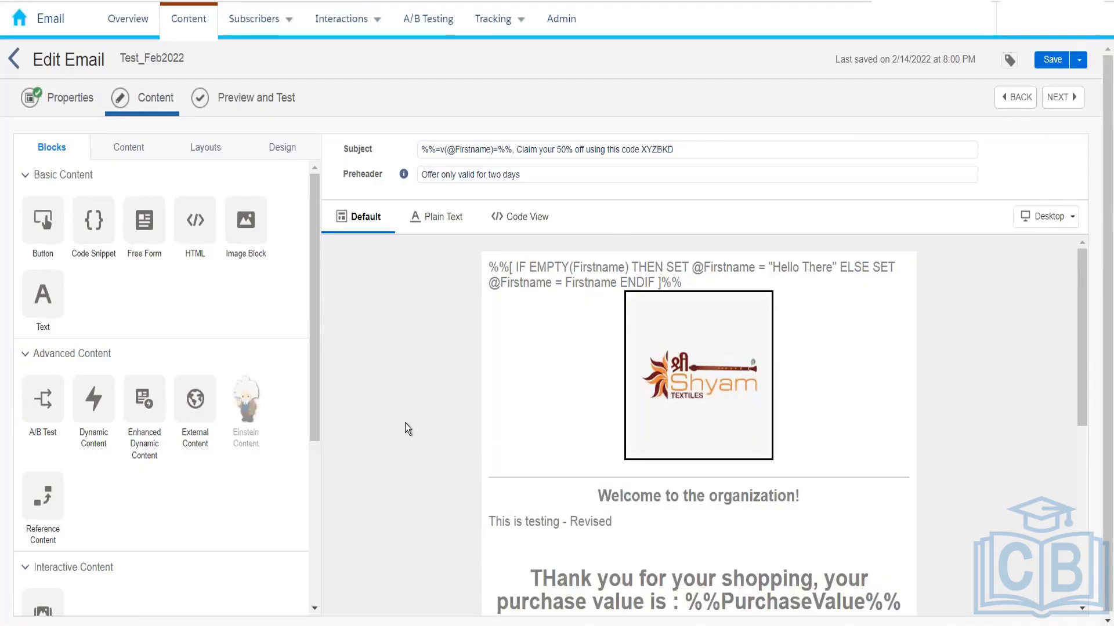
{"action": "scroll", "coordinate": [405, 423], "scroll_direction": "down", "scroll_amount": 2}
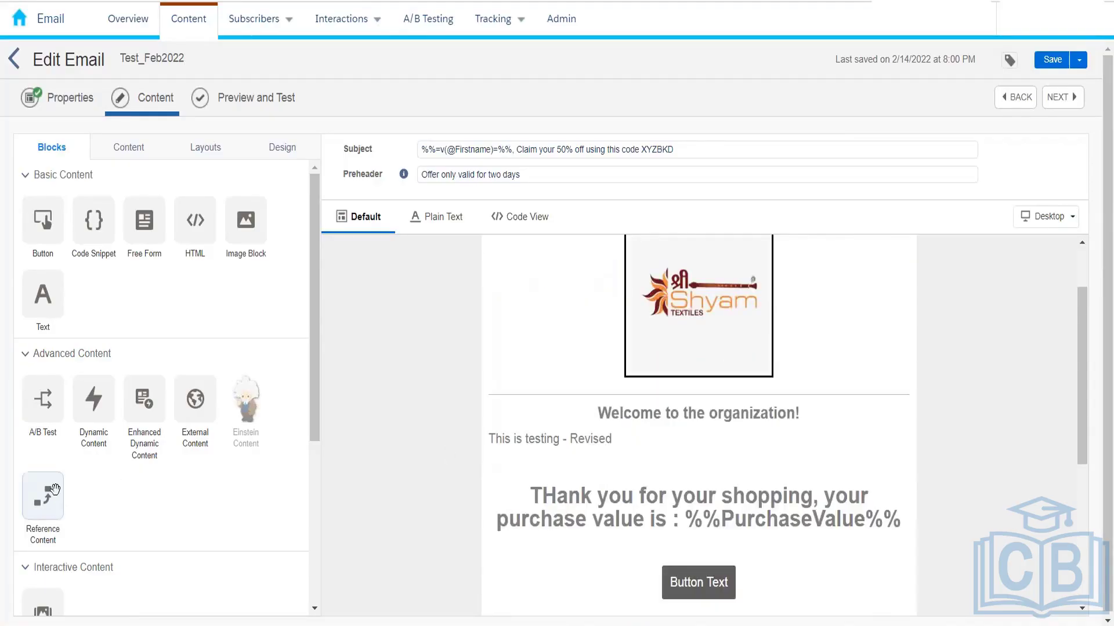
{"action": "left_click_drag", "start_coordinate": [54, 489], "coordinate": [522, 467]}
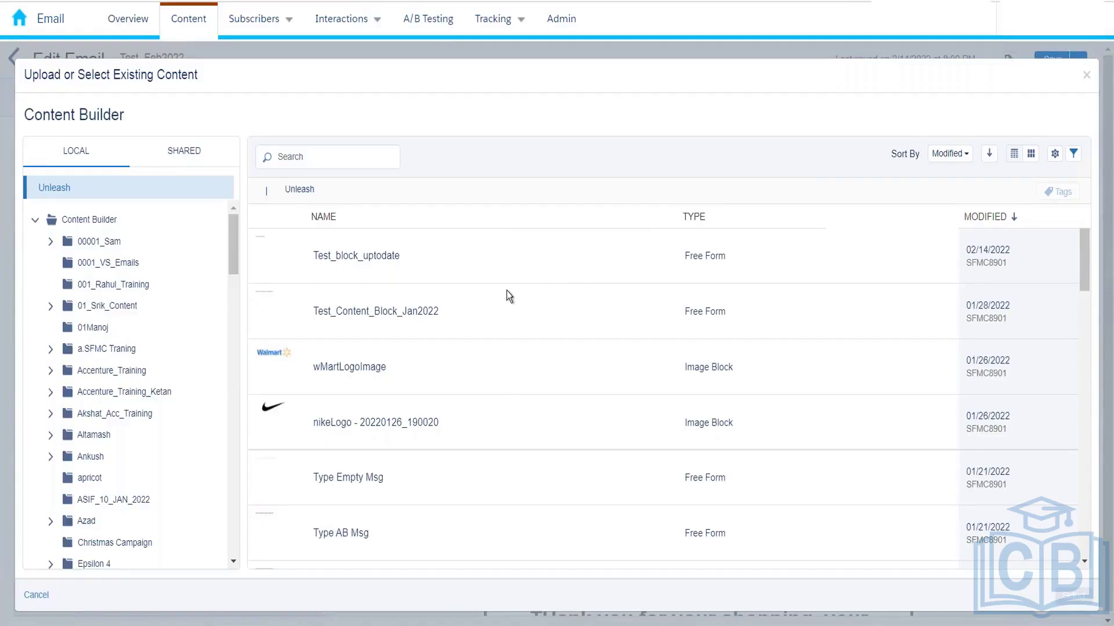
Use Test_block_uptodate as the Reference Content below the Dynamic Content text and finish editing the block.
{"action": "left_click", "coordinate": [408, 262]}
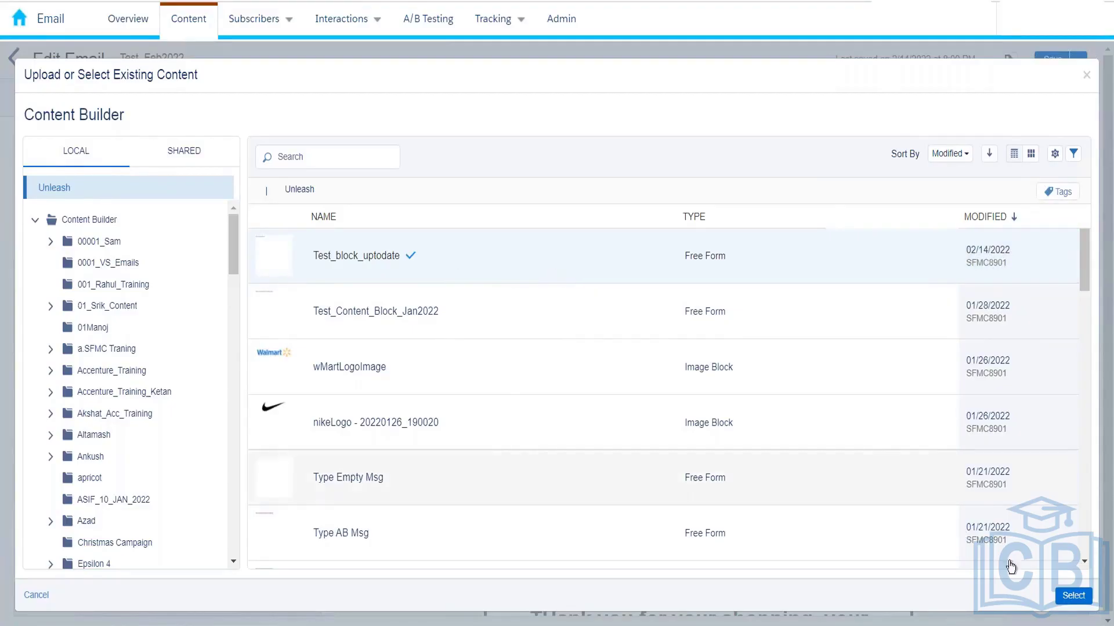
{"action": "left_click", "coordinate": [1071, 595]}
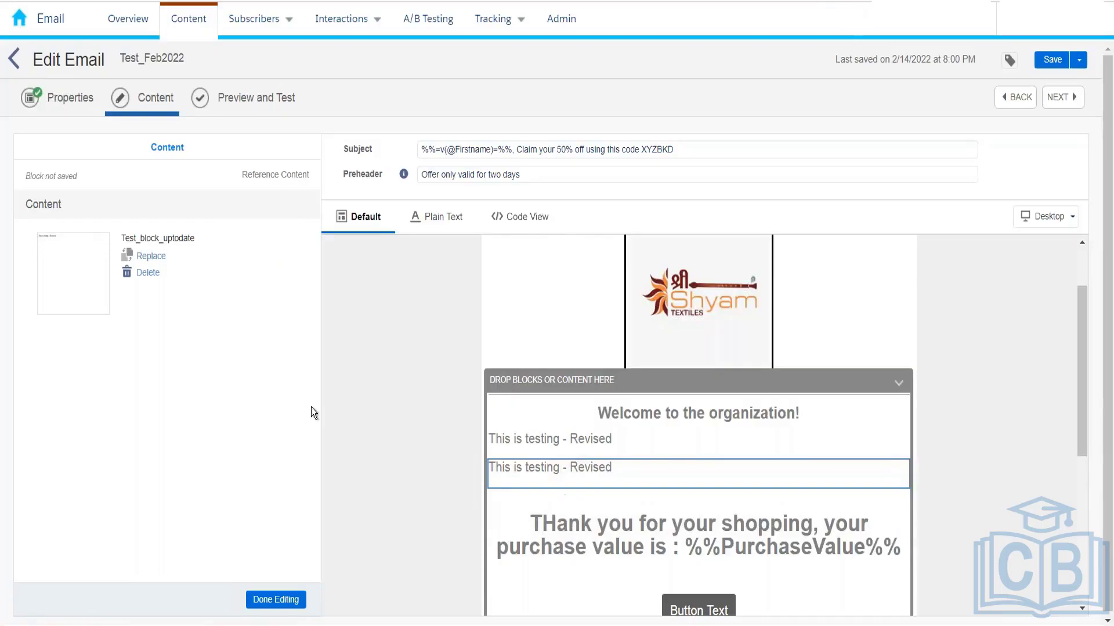
{"action": "left_click", "coordinate": [260, 600]}
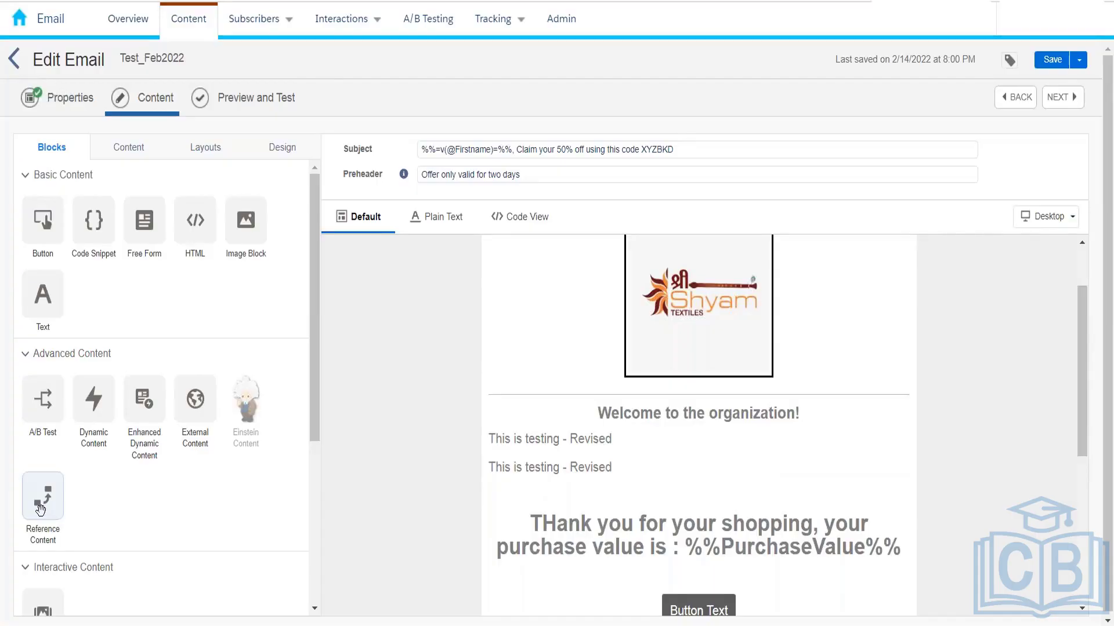
{"action": "left_click_drag", "start_coordinate": [40, 510], "coordinate": [527, 472]}
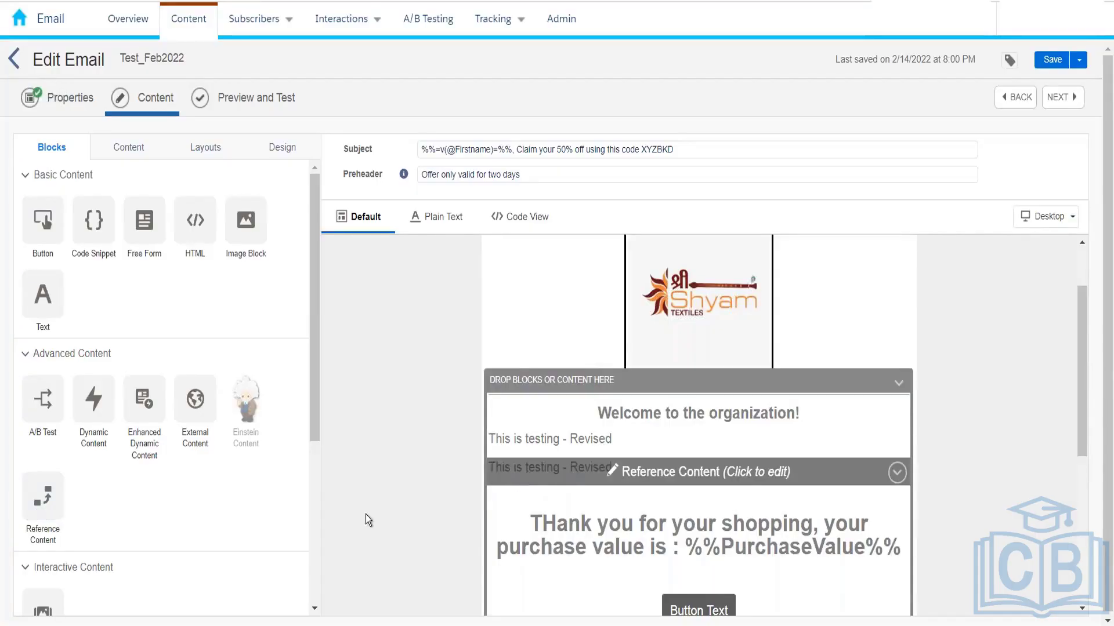
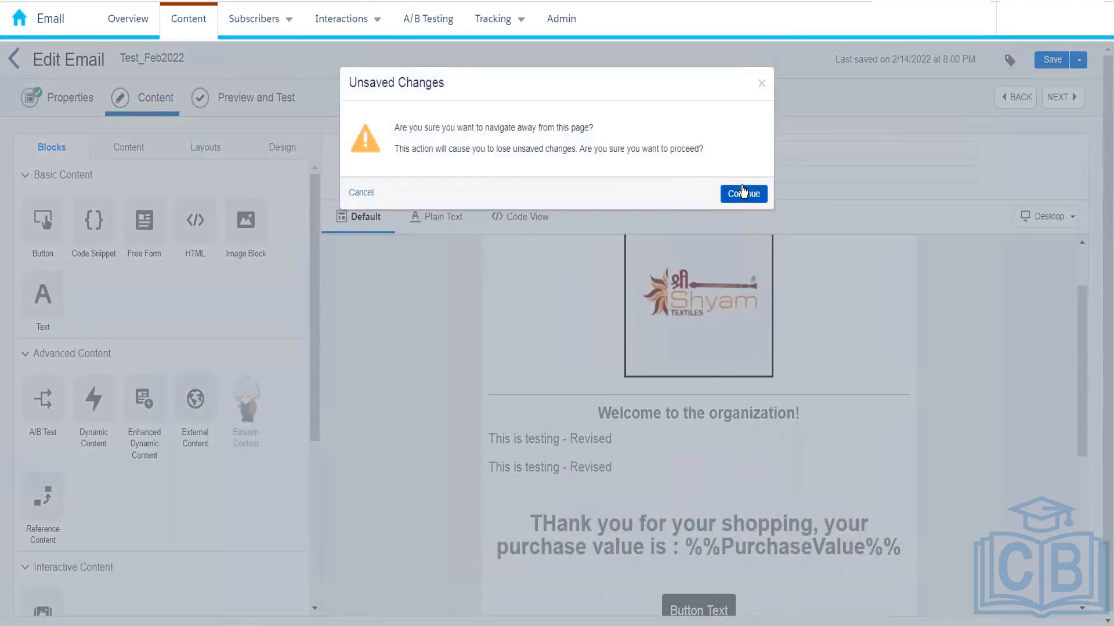
Leave the email without saving and look through the content items in the top-level Content Builder folder.
{"action": "left_click", "coordinate": [742, 194]}
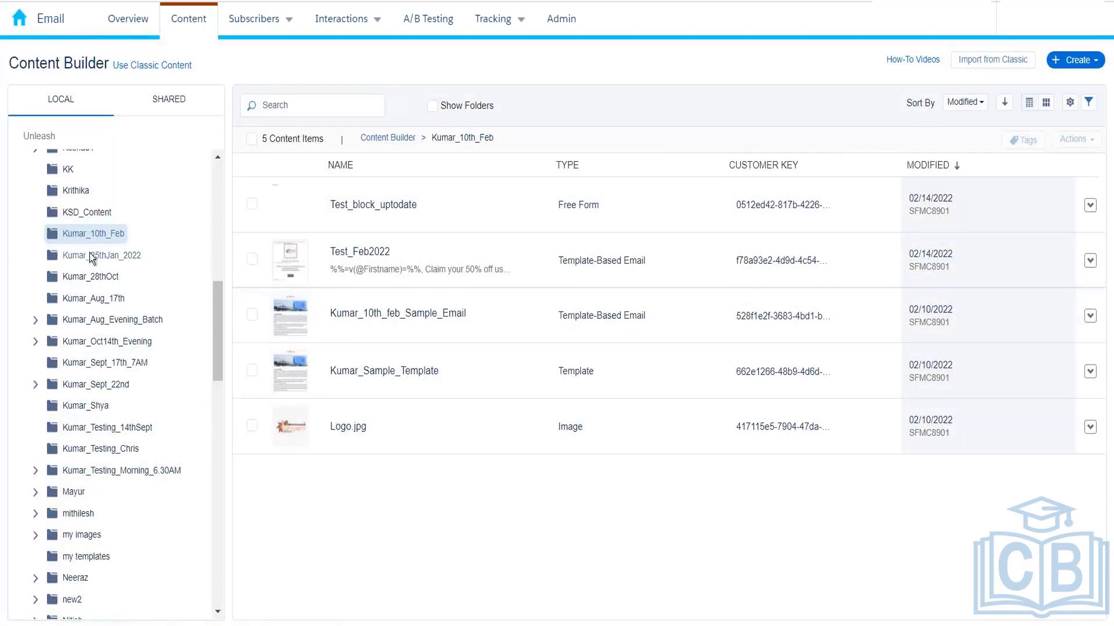
{"action": "scroll", "coordinate": [89, 252], "scroll_direction": "up", "scroll_amount": 10}
{"action": "left_click", "coordinate": [87, 168]}
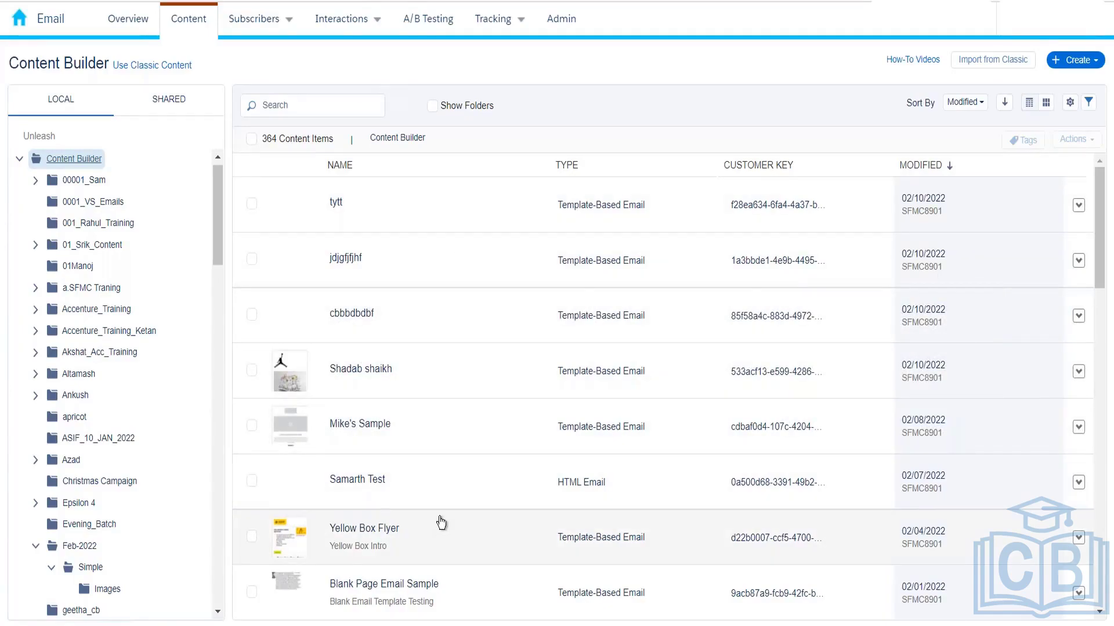
{"action": "scroll", "coordinate": [441, 541], "scroll_direction": "down", "scroll_amount": 5}
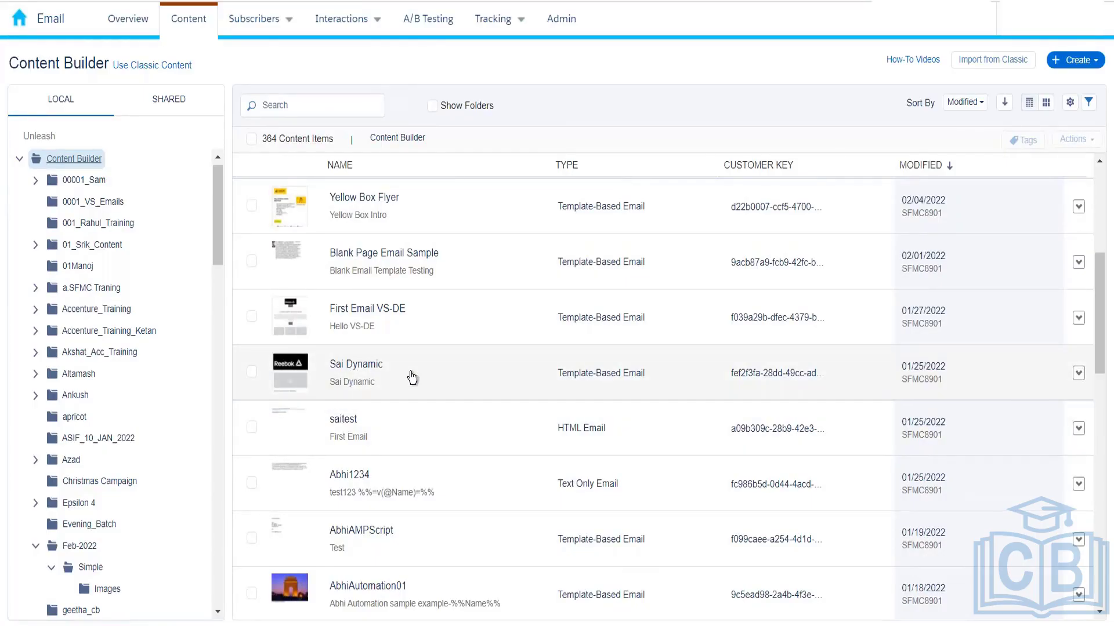
{"action": "scroll", "coordinate": [411, 378], "scroll_direction": "down", "scroll_amount": 1}
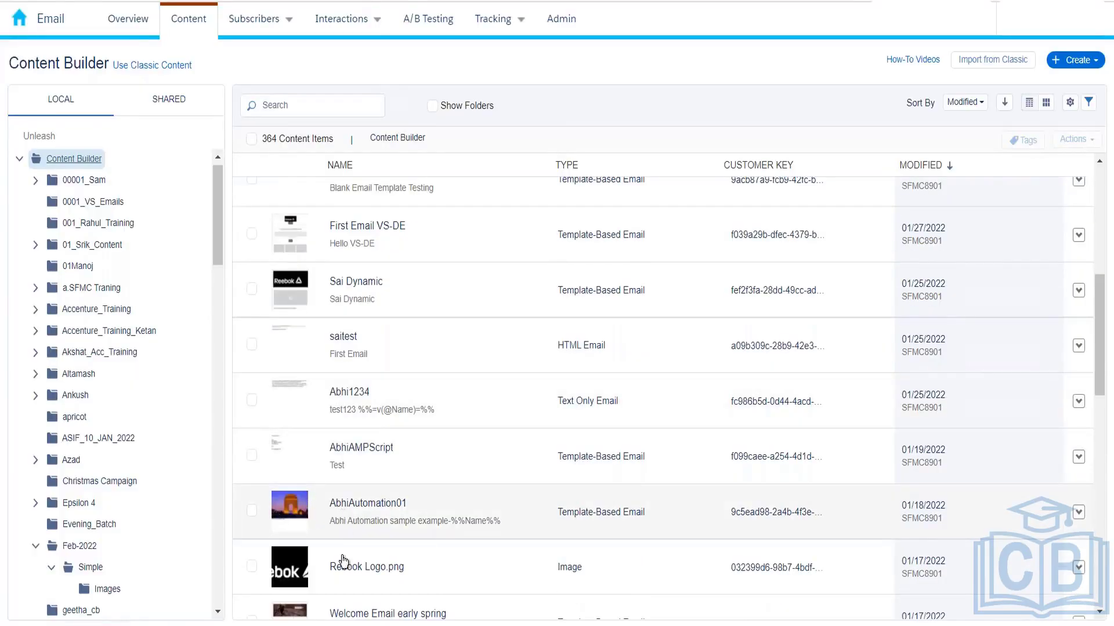
{"action": "scroll", "coordinate": [552, 512], "scroll_direction": "down", "scroll_amount": 1}
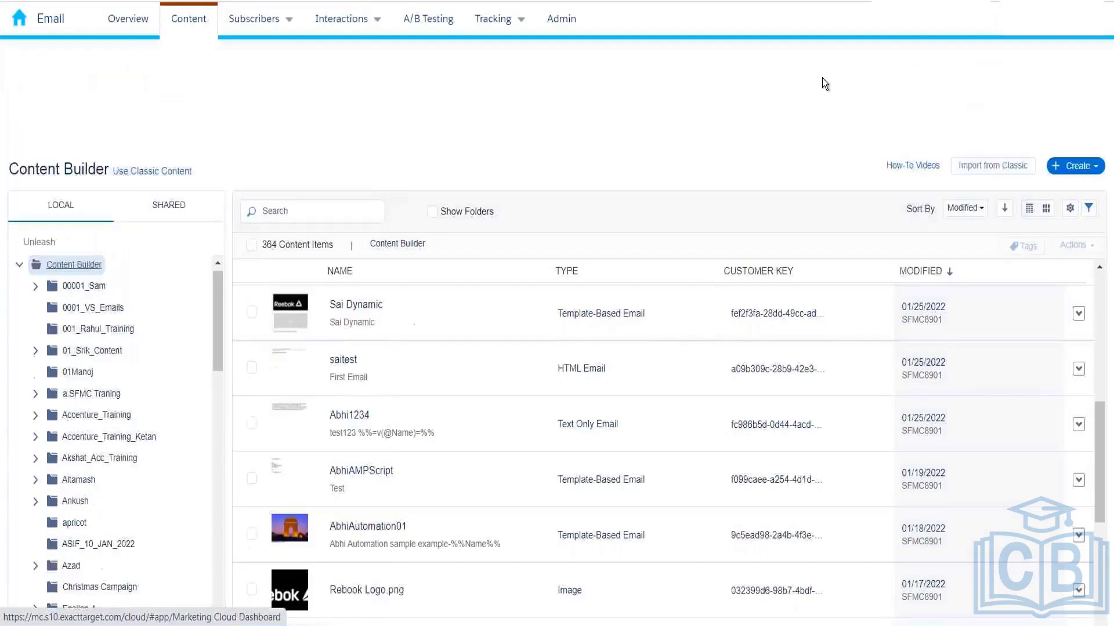
{"action": "mouse_move", "coordinate": [1039, 35]}
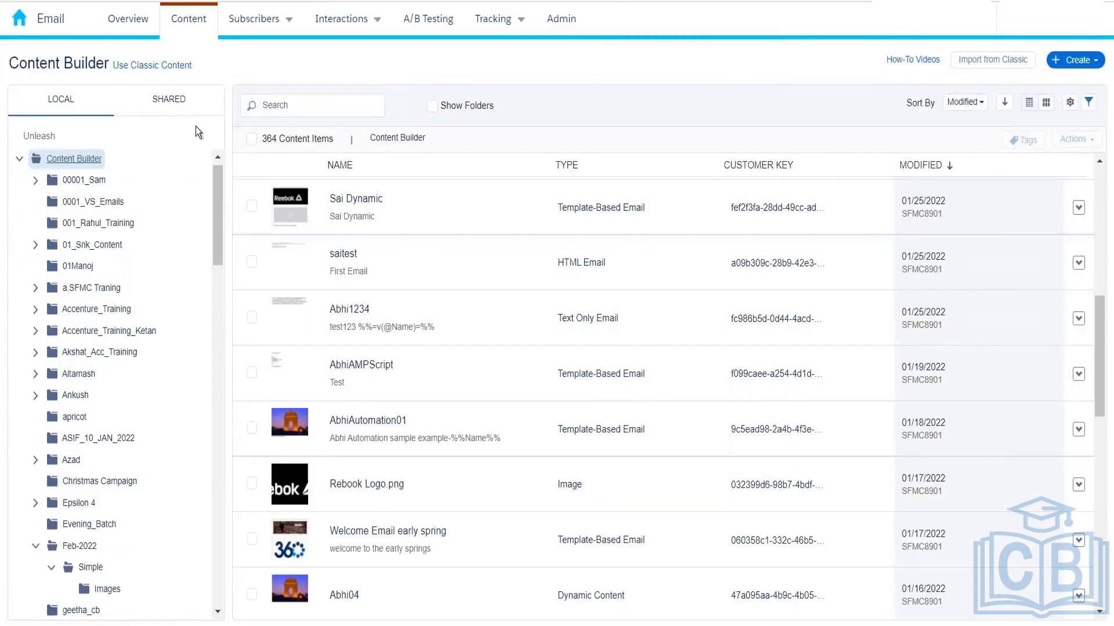
Return to the folder holding the Test_Feb2022 email, check the text of the Test_block_uptodate block and go back to the list.
{"action": "left_click_drag", "start_coordinate": [220, 193], "coordinate": [221, 328]}
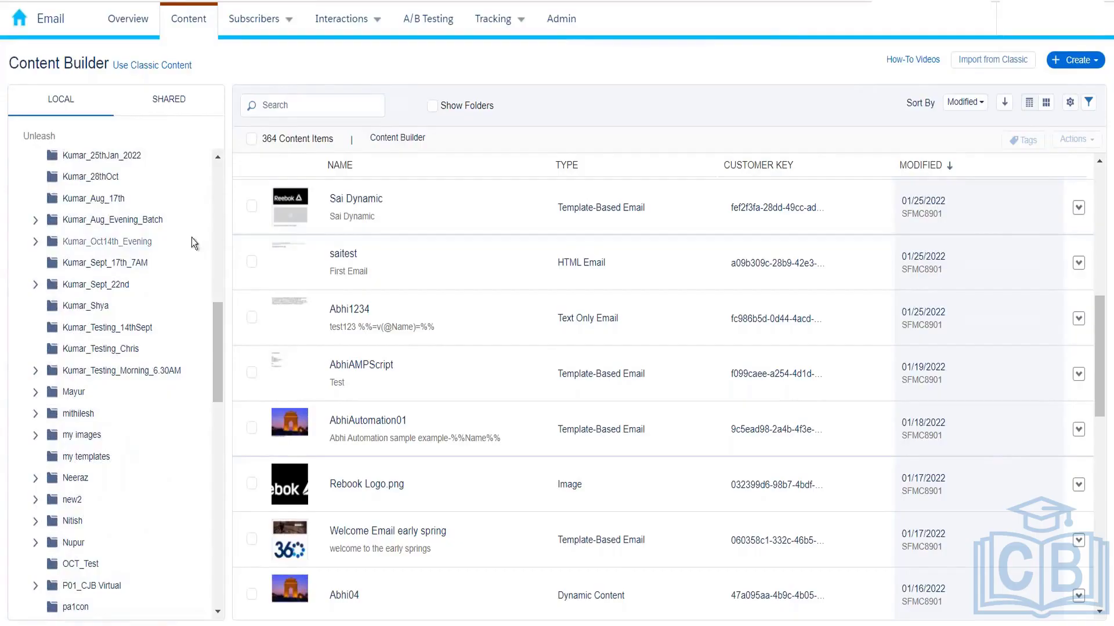
{"action": "left_click_drag", "start_coordinate": [219, 328], "coordinate": [221, 314]}
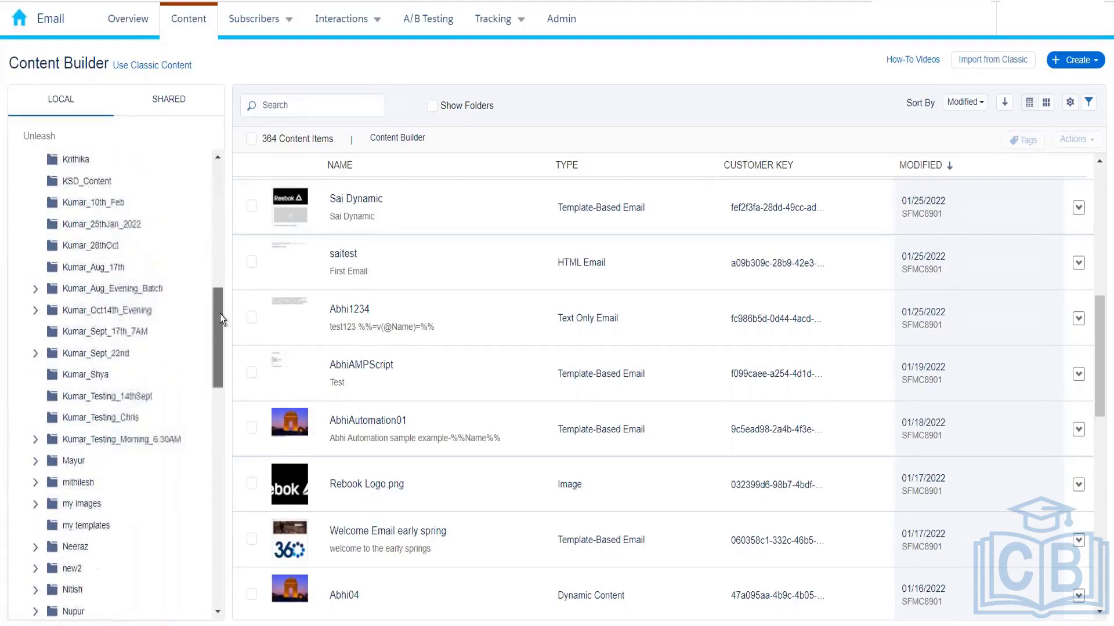
{"action": "left_click", "coordinate": [116, 203]}
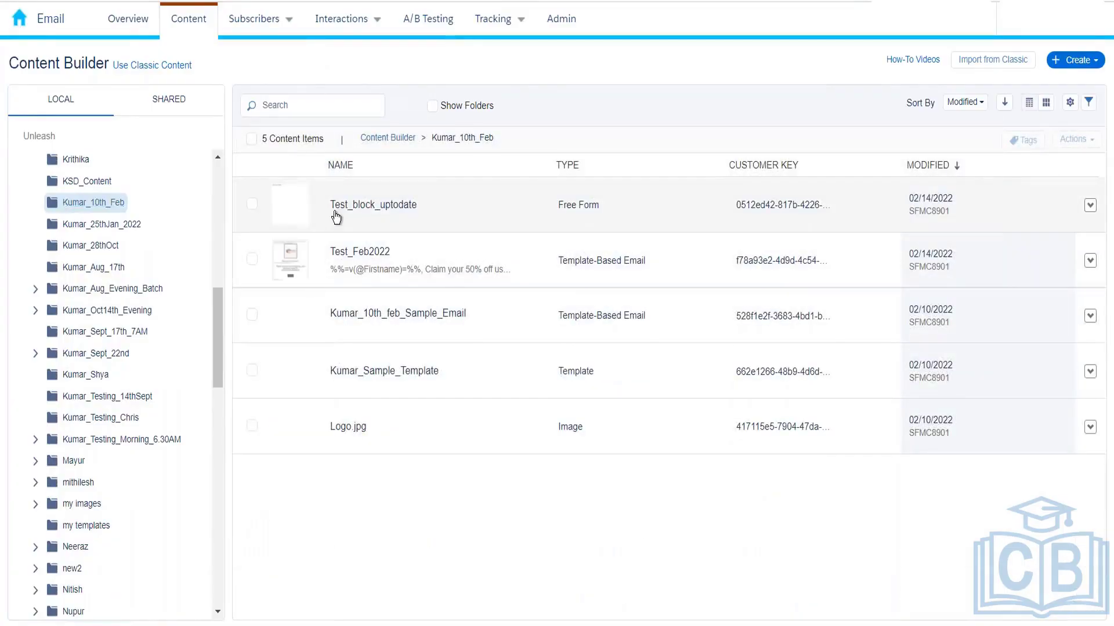
{"action": "left_click", "coordinate": [337, 213]}
{"action": "left_click", "coordinate": [1028, 70]}
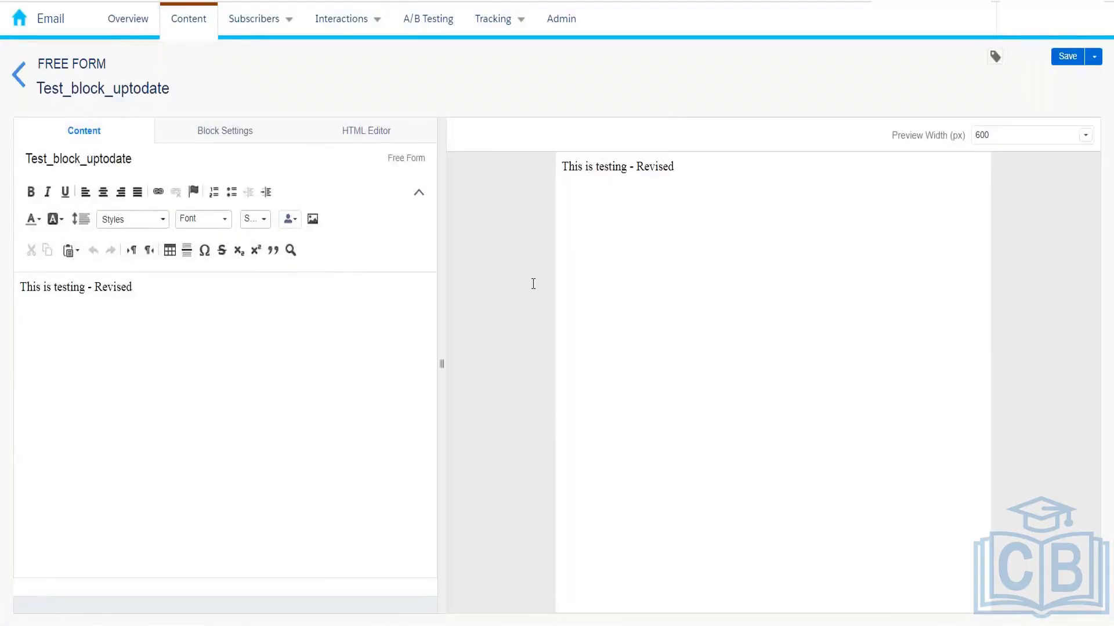
{"action": "left_click", "coordinate": [22, 76]}
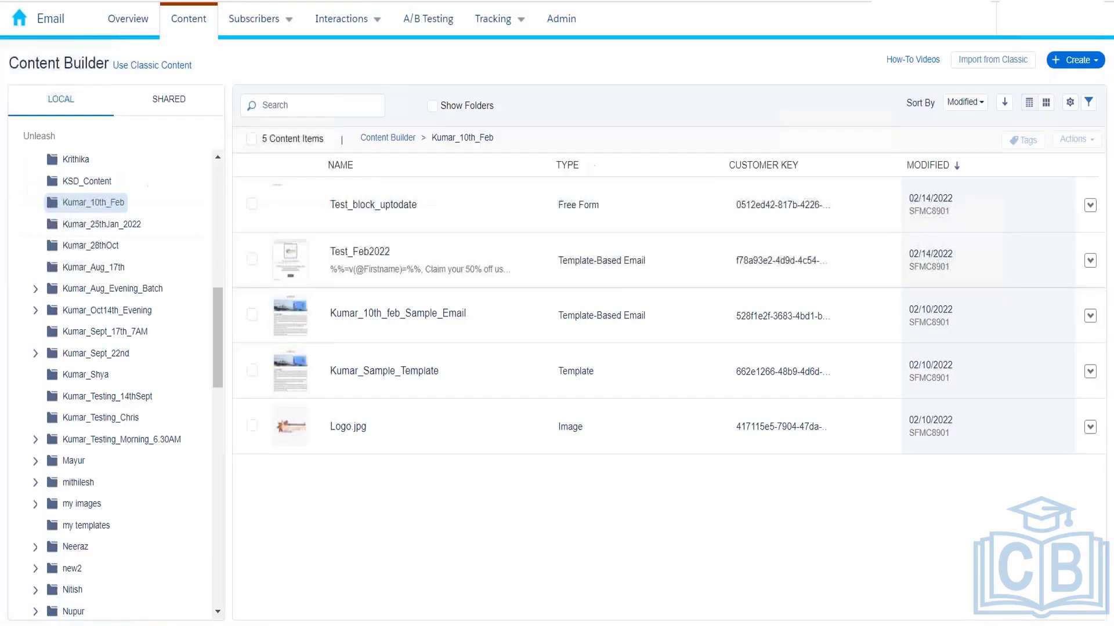
Open the Test_Feb2022 email for content editing.
{"action": "left_click", "coordinate": [359, 253]}
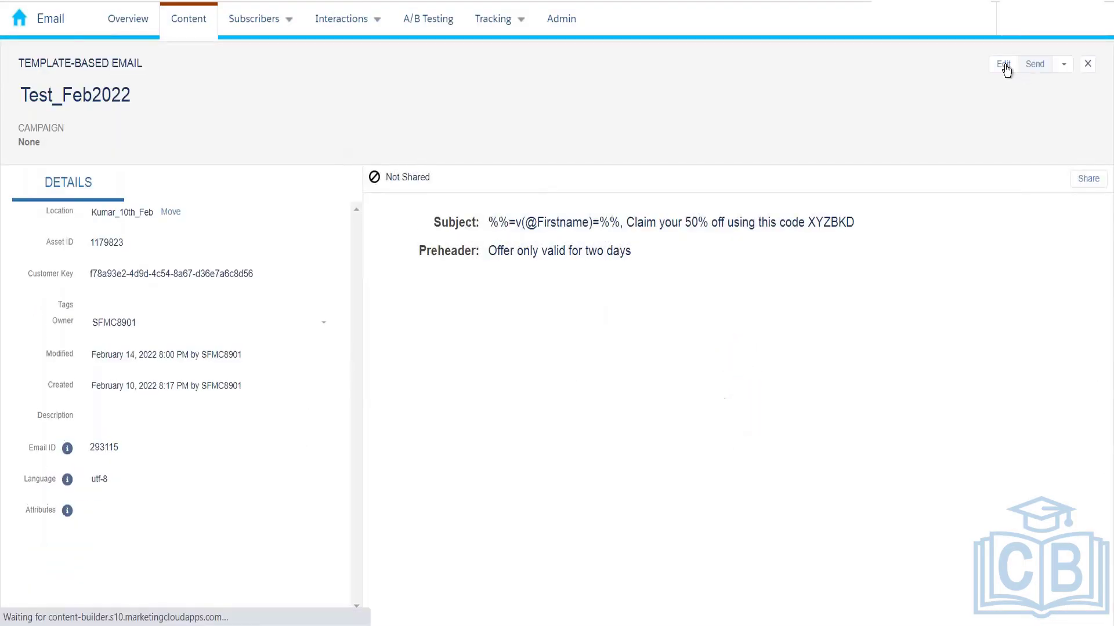
{"action": "left_click", "coordinate": [1005, 65]}
{"action": "left_click", "coordinate": [928, 103]}
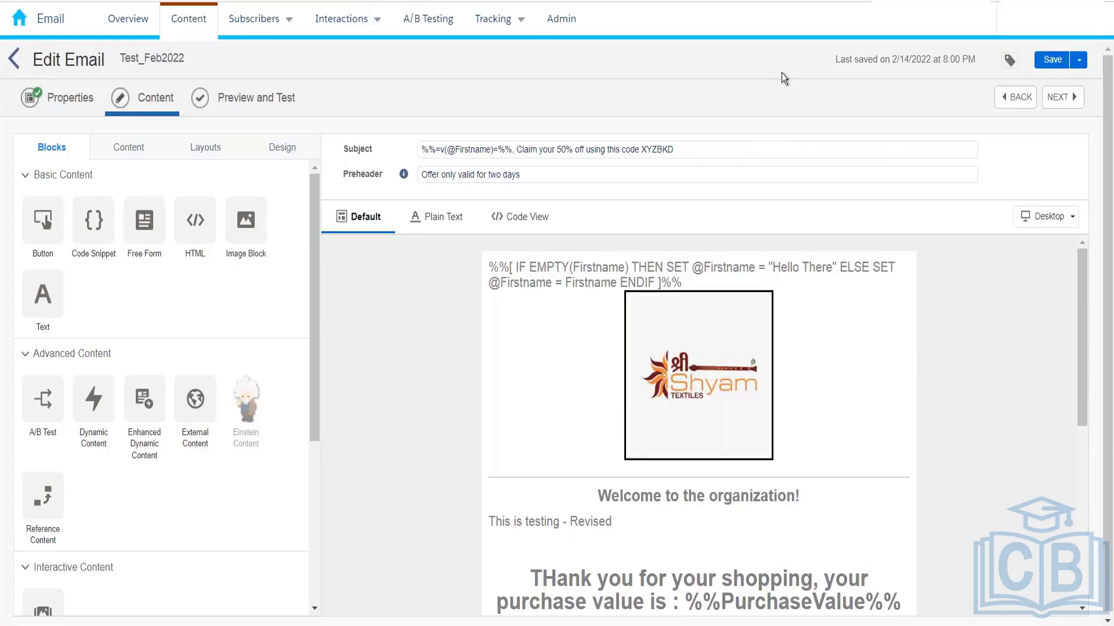
{"action": "left_click", "coordinate": [25, 28]}
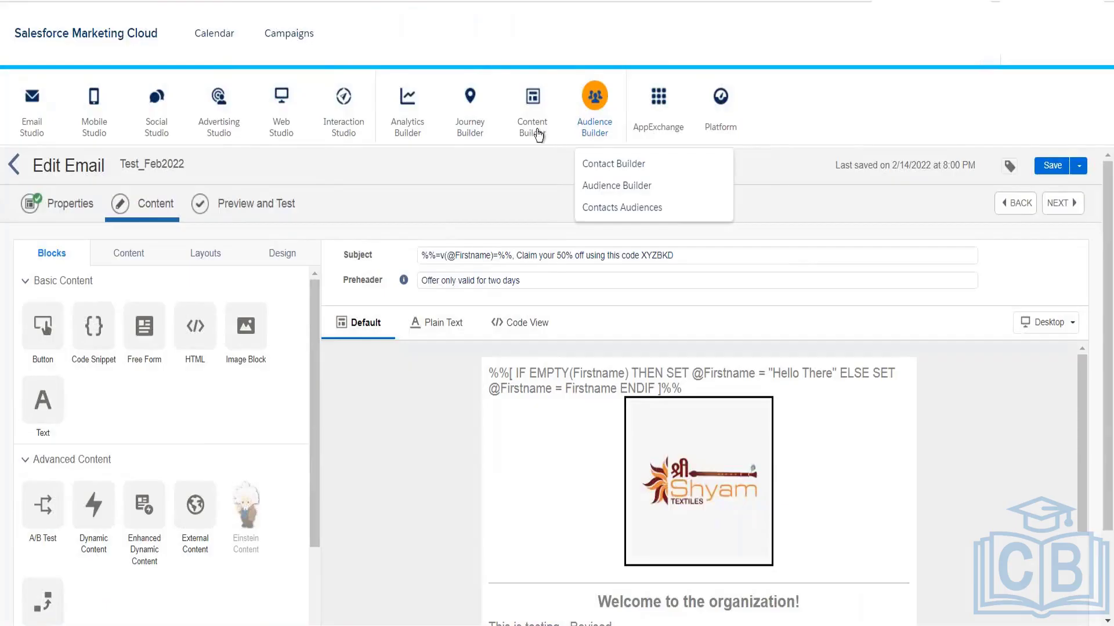
{"action": "mouse_move", "coordinate": [540, 135]}
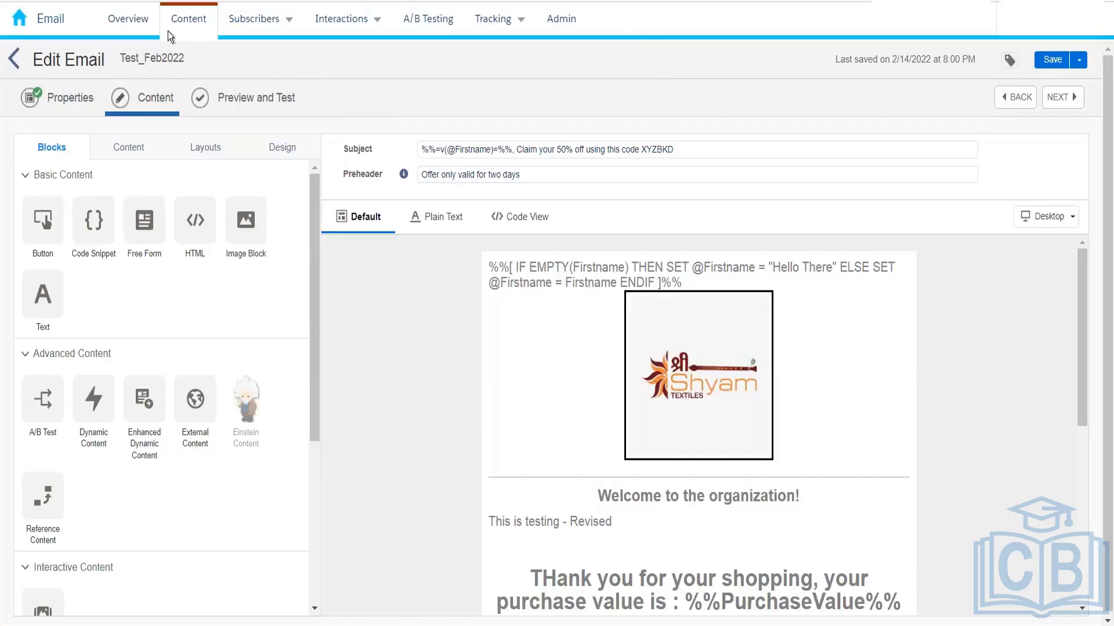
{"action": "mouse_move", "coordinate": [32, 19]}
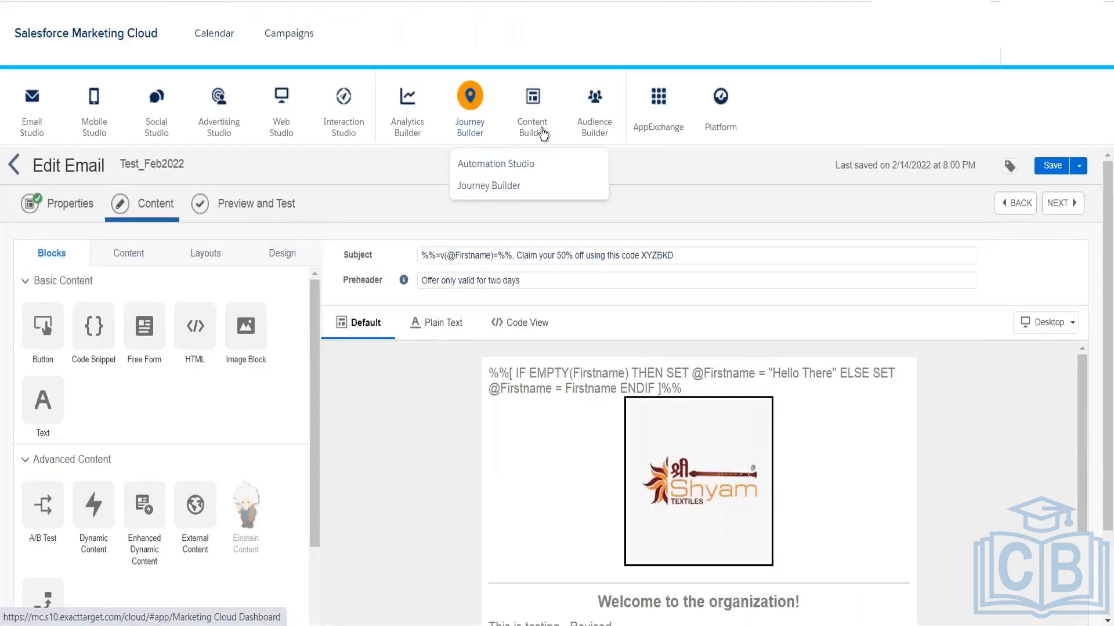
{"action": "mouse_move", "coordinate": [543, 135]}
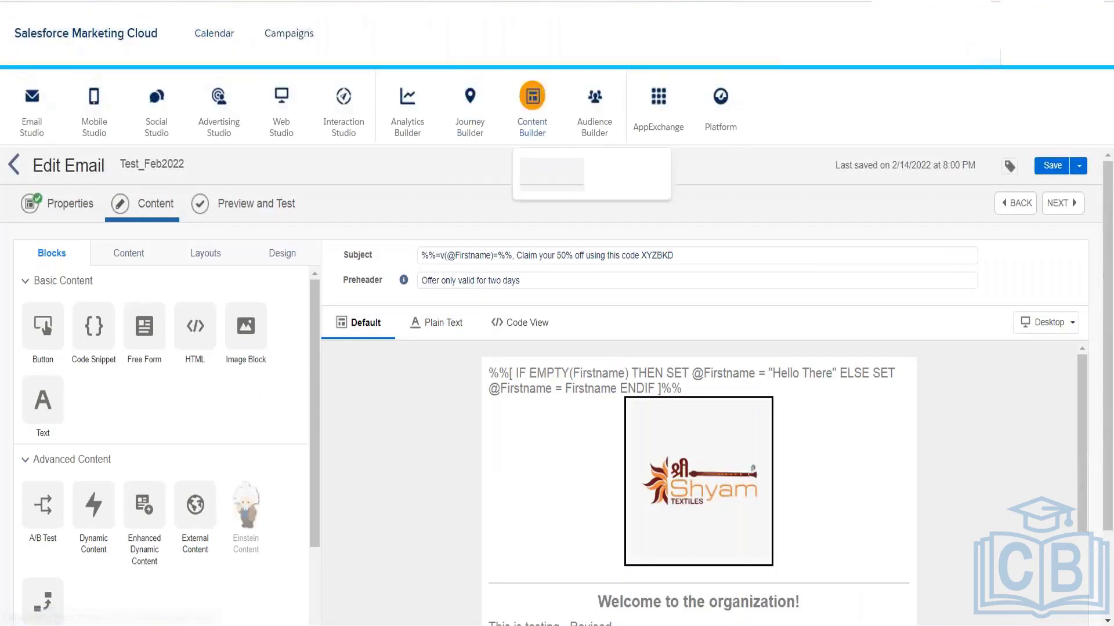
{"action": "mouse_move", "coordinate": [594, 110]}
{"action": "mouse_move", "coordinate": [536, 133]}
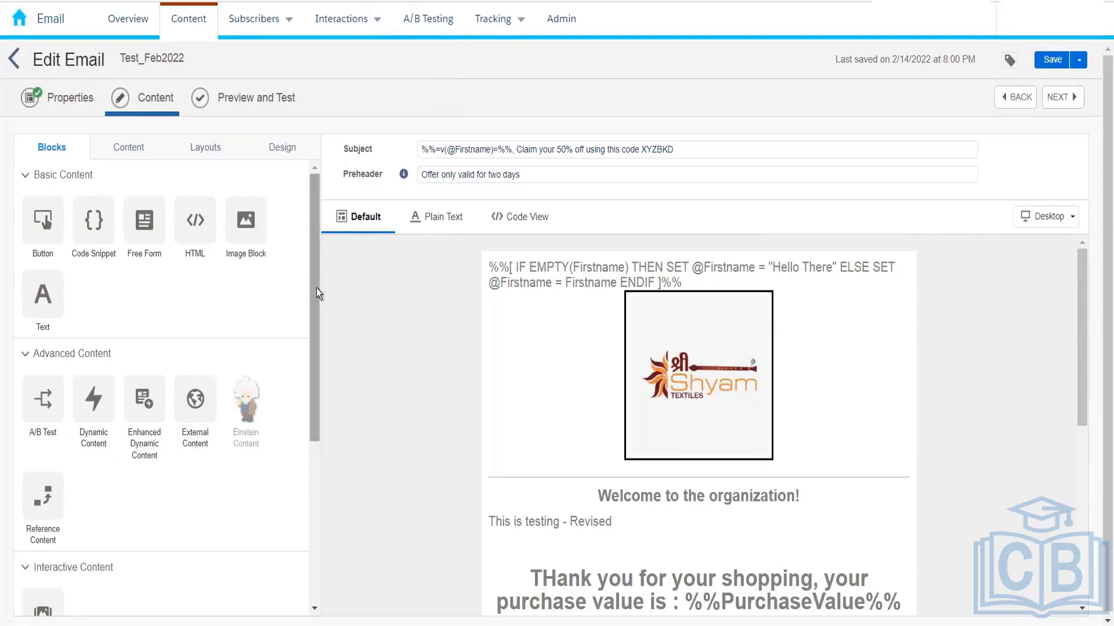
Delete the Dynamic Content block under the welcome heading and add an Image Carousel block in its place.
{"action": "left_click_drag", "start_coordinate": [315, 300], "coordinate": [315, 400]}
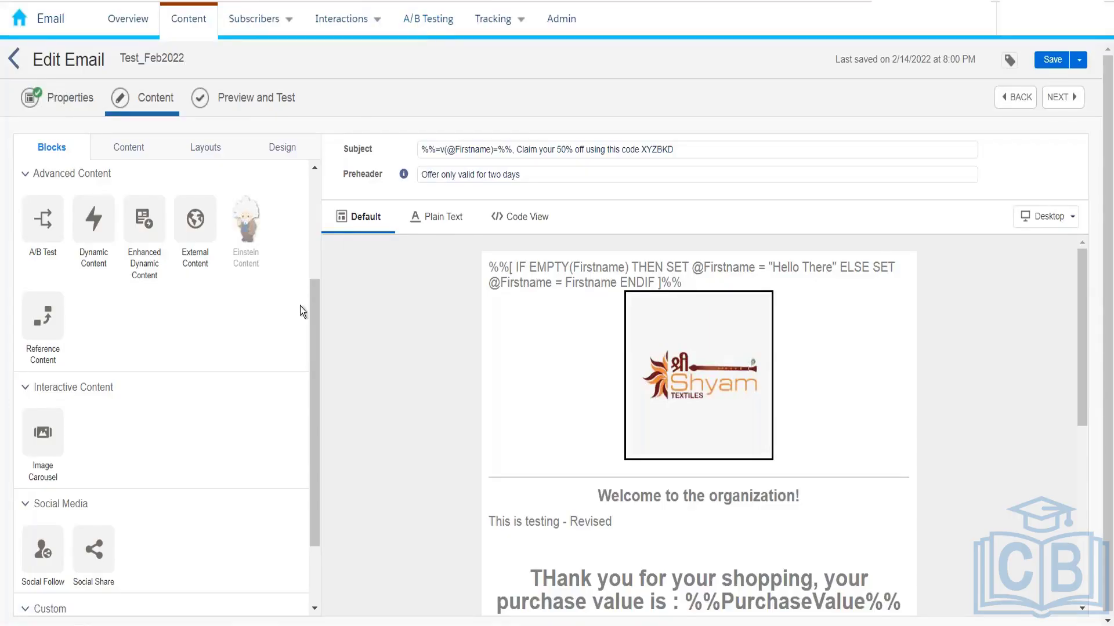
{"action": "left_click_drag", "start_coordinate": [312, 329], "coordinate": [309, 392]}
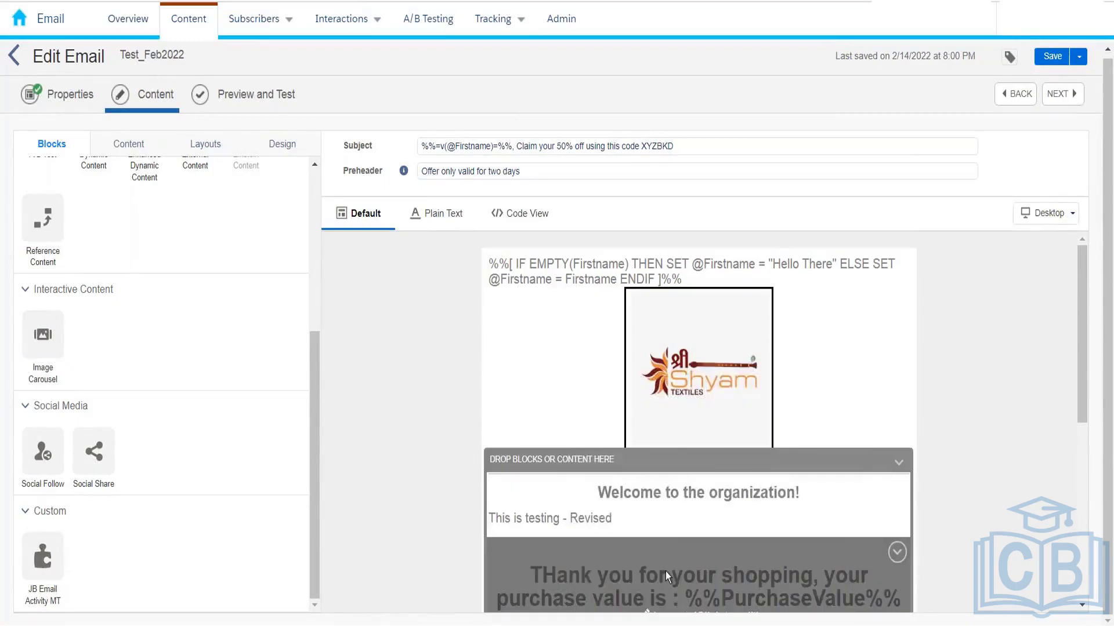
{"action": "scroll", "coordinate": [666, 572], "scroll_direction": "down", "scroll_amount": 3}
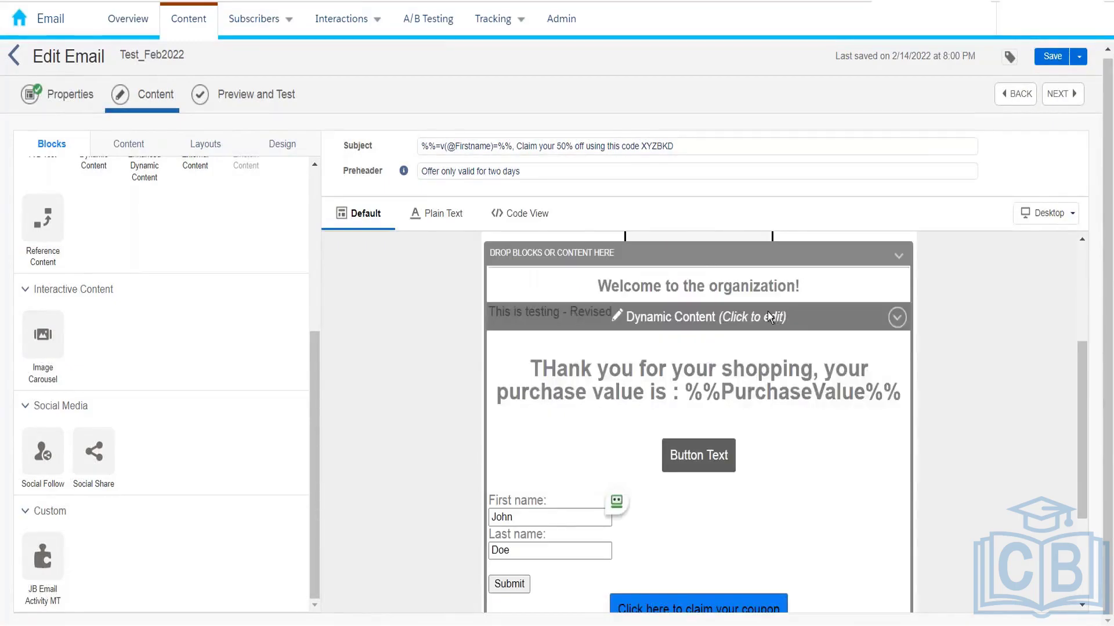
{"action": "left_click", "coordinate": [897, 317]}
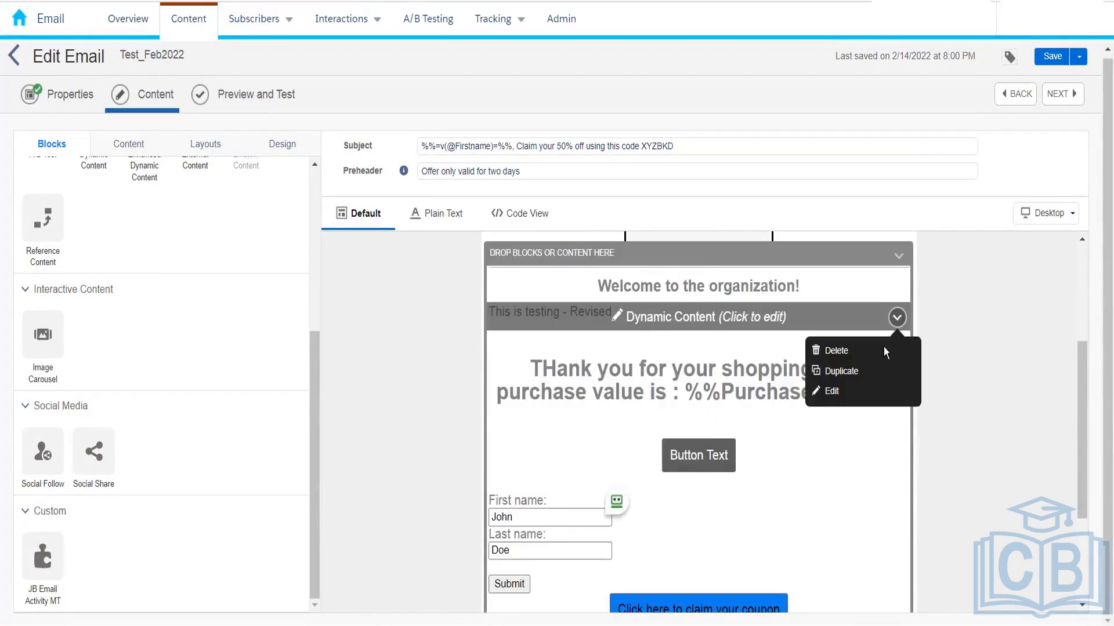
{"action": "left_click", "coordinate": [821, 355]}
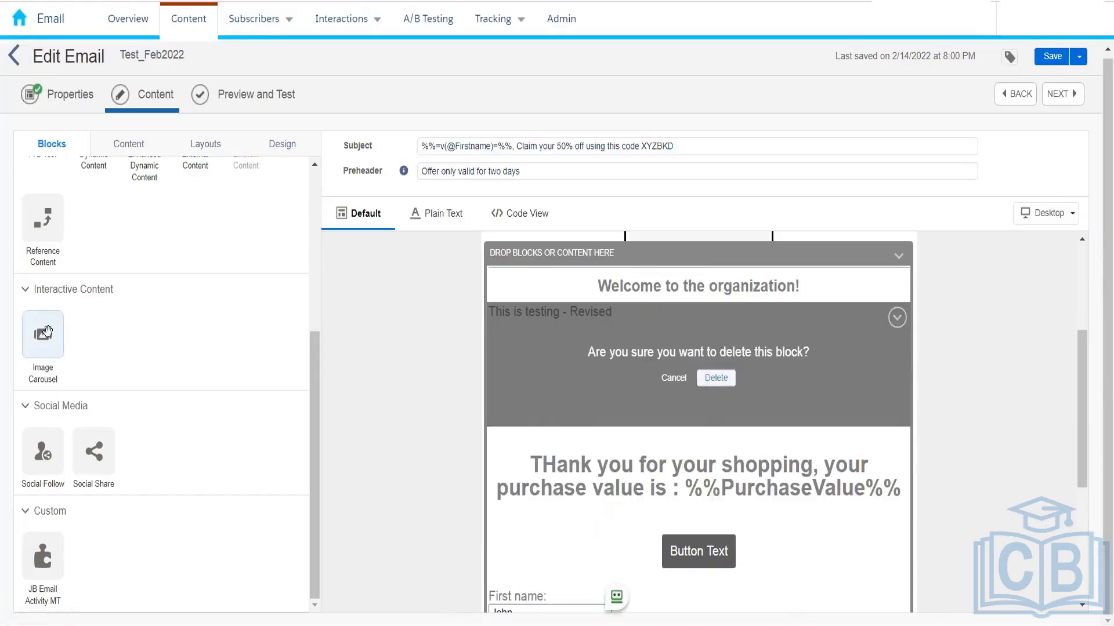
{"action": "left_click", "coordinate": [721, 379]}
{"action": "left_click_drag", "start_coordinate": [42, 334], "coordinate": [698, 313]}
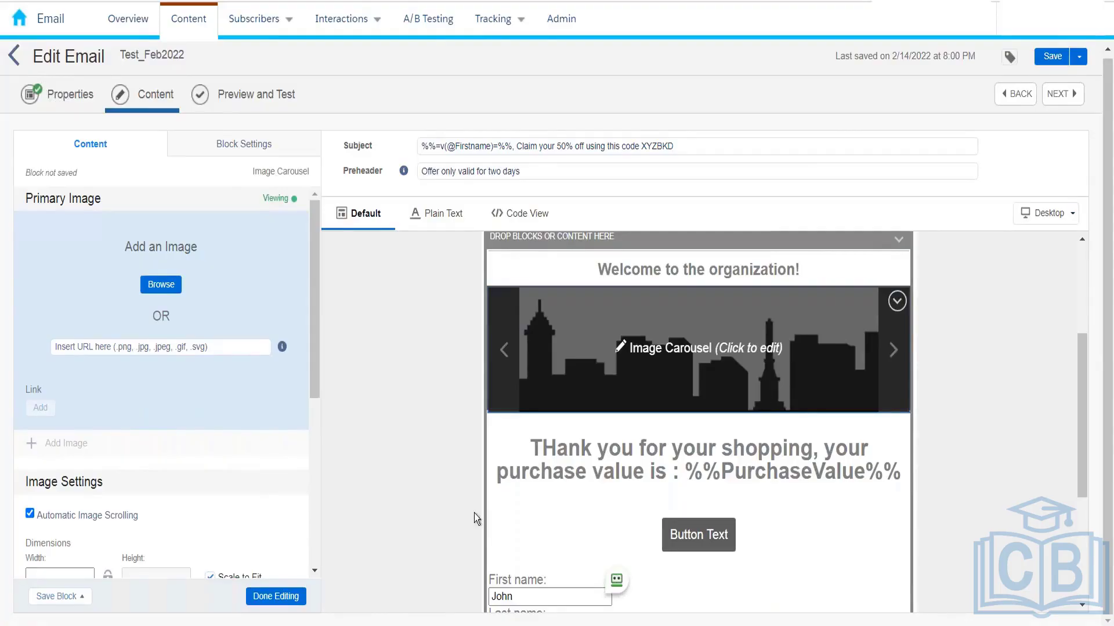
Review the Image Carousel's image settings and set the block's view on mobile devices to Hide.
{"action": "scroll", "coordinate": [186, 419], "scroll_direction": "down", "scroll_amount": 3}
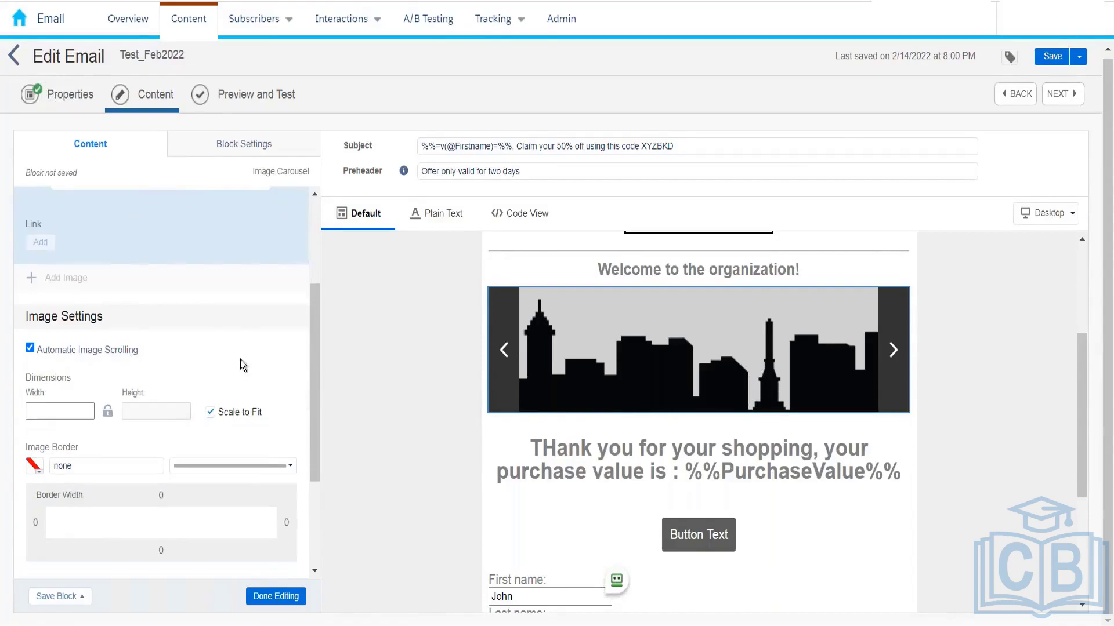
{"action": "scroll", "coordinate": [240, 360], "scroll_direction": "down", "scroll_amount": 1}
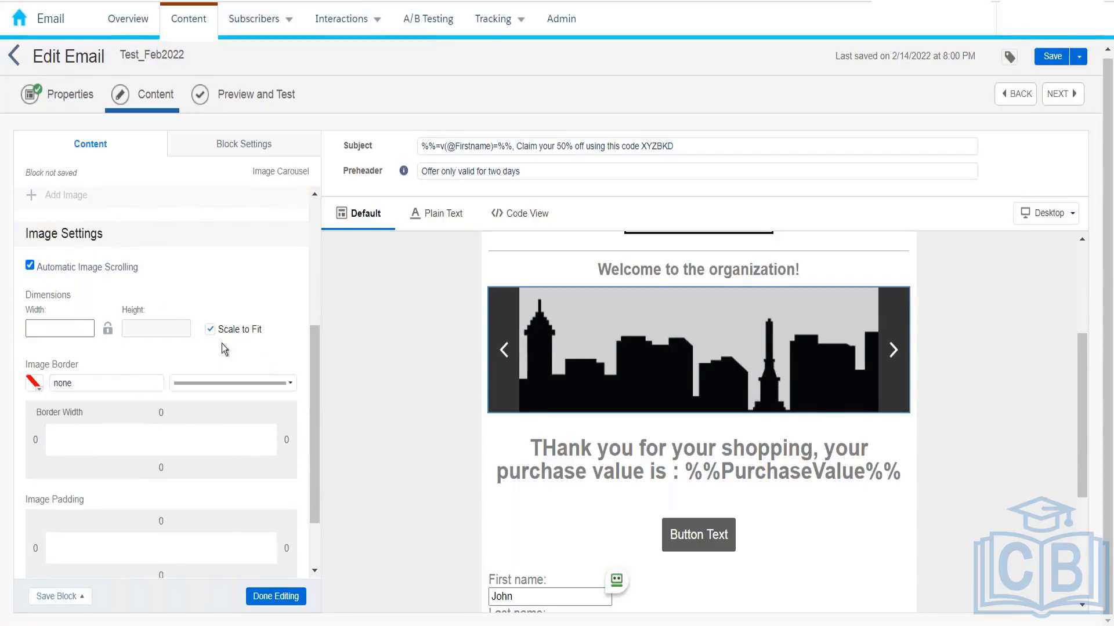
{"action": "mouse_move", "coordinate": [221, 335]}
{"action": "left_click_drag", "start_coordinate": [316, 370], "coordinate": [304, 464]}
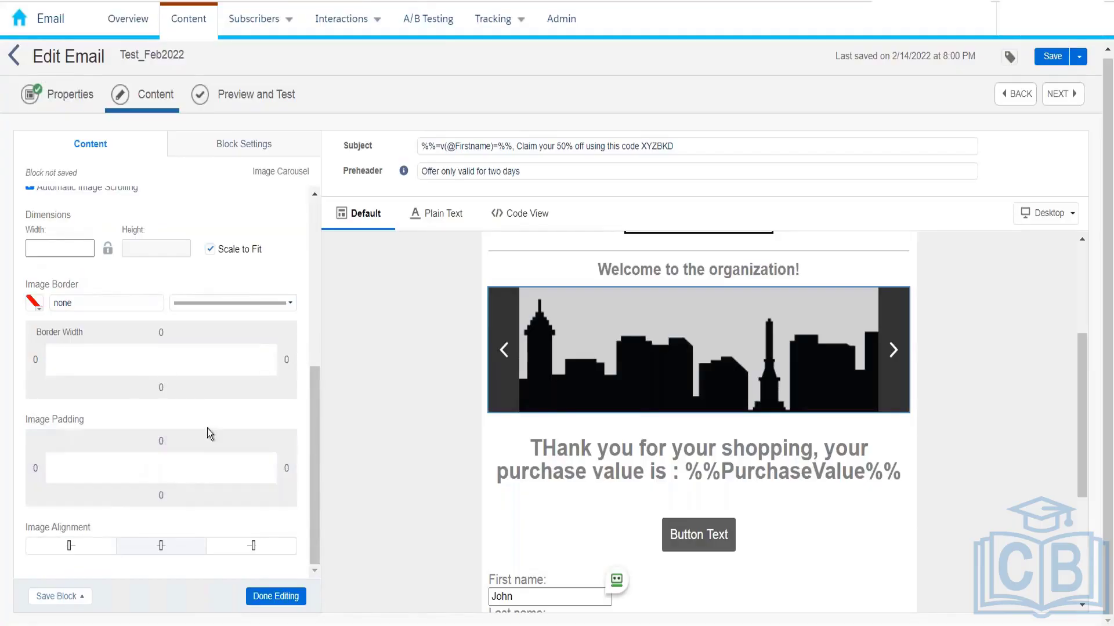
{"action": "scroll", "coordinate": [210, 450], "scroll_direction": "up", "scroll_amount": 4}
{"action": "scroll", "coordinate": [210, 452], "scroll_direction": "up", "scroll_amount": 2}
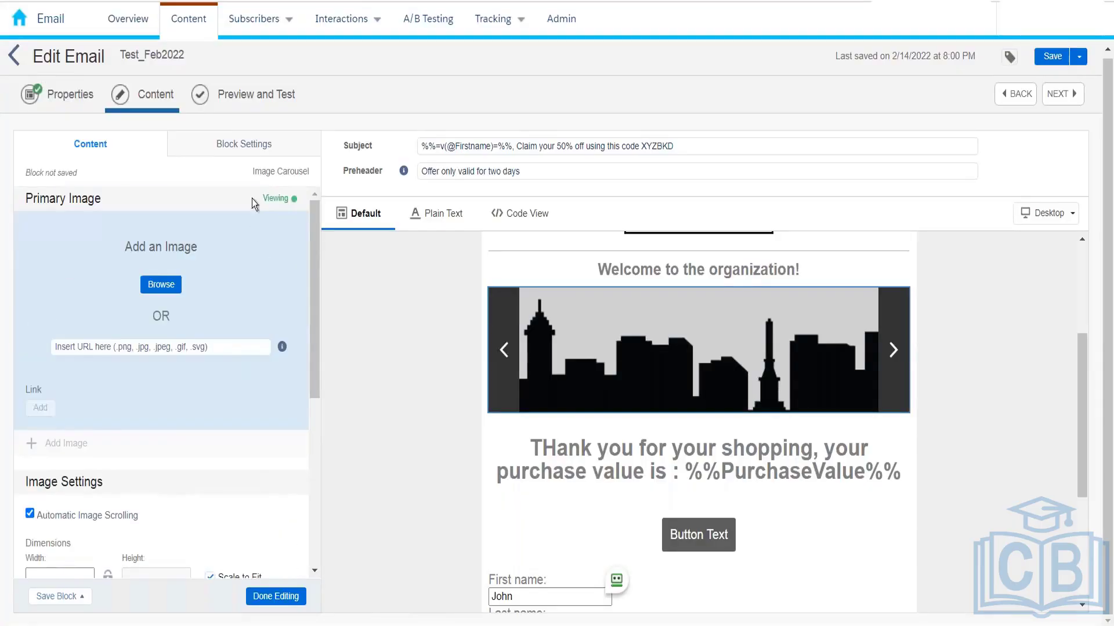
{"action": "left_click", "coordinate": [246, 146]}
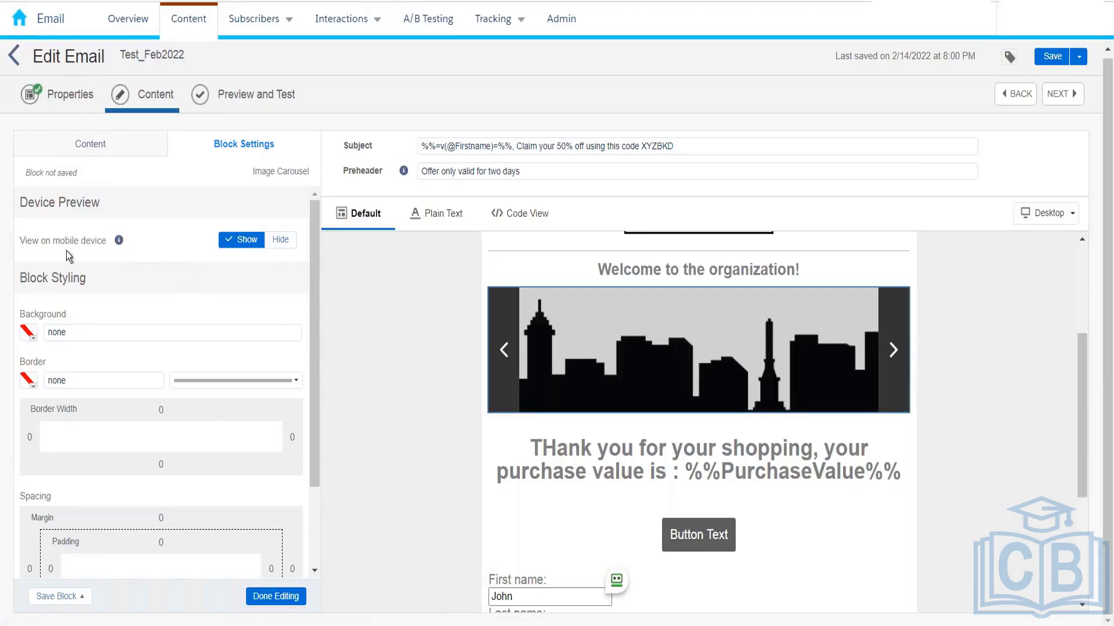
{"action": "left_click", "coordinate": [282, 244]}
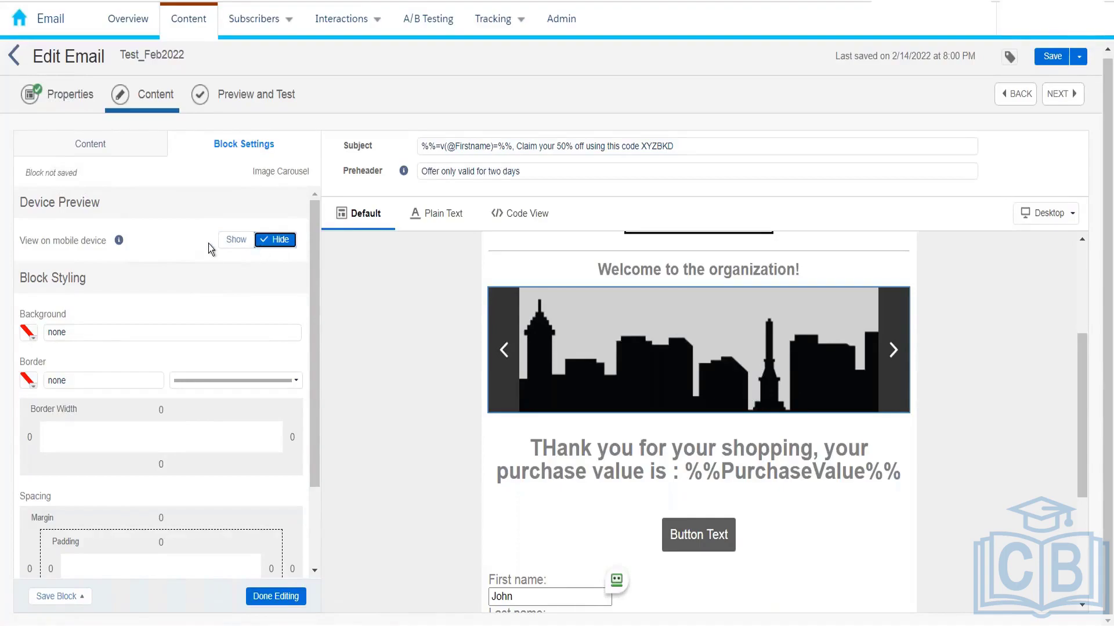
Set the Image Carousel's view on mobile devices back to Show, review its block styling and finish editing the block.
{"action": "left_click", "coordinate": [228, 246]}
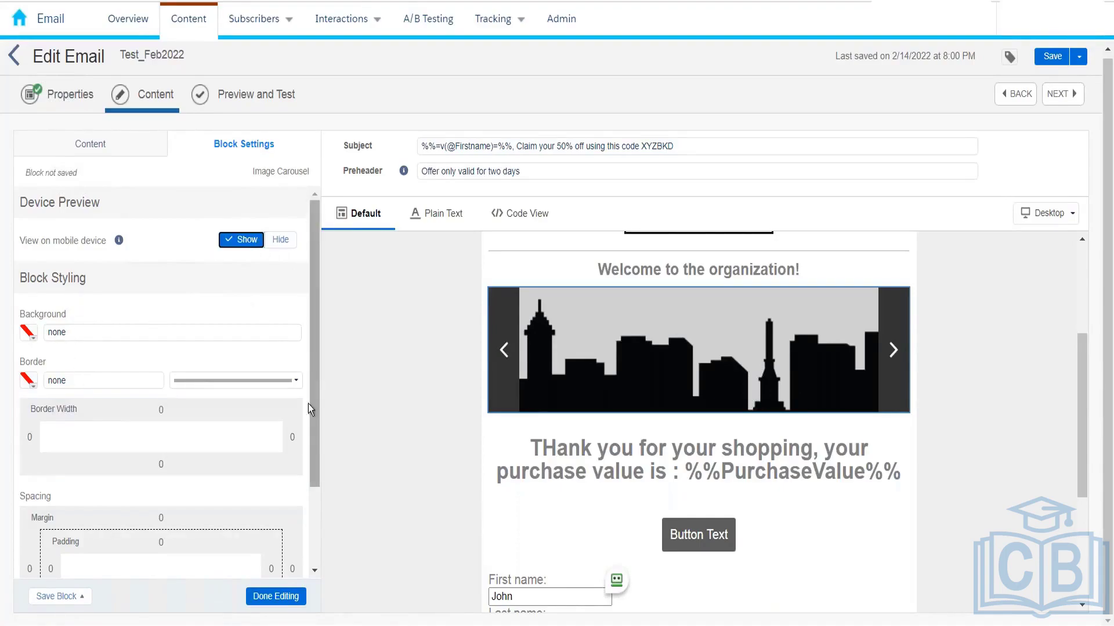
{"action": "left_click_drag", "start_coordinate": [311, 405], "coordinate": [297, 511]}
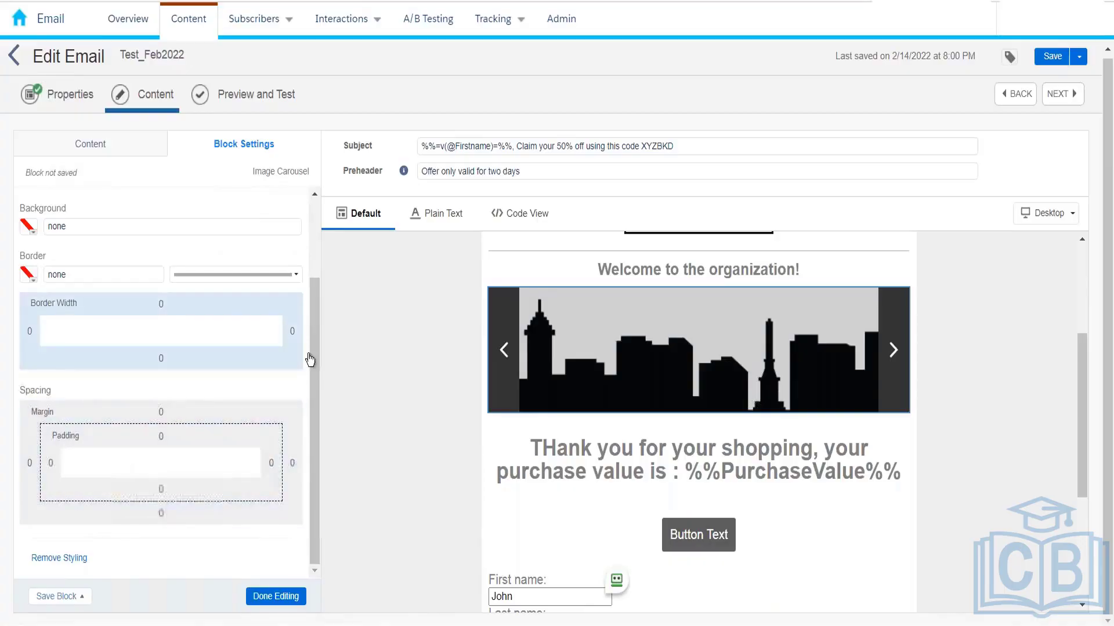
{"action": "left_click_drag", "start_coordinate": [310, 359], "coordinate": [306, 196]}
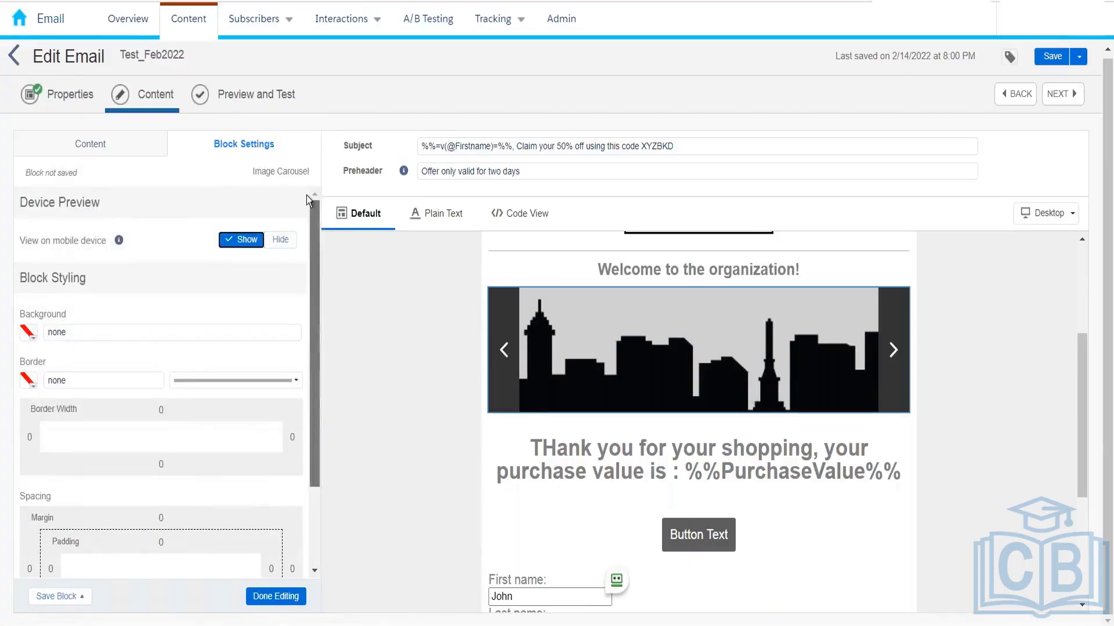
{"action": "left_click", "coordinate": [121, 152]}
{"action": "left_click", "coordinate": [273, 596]}
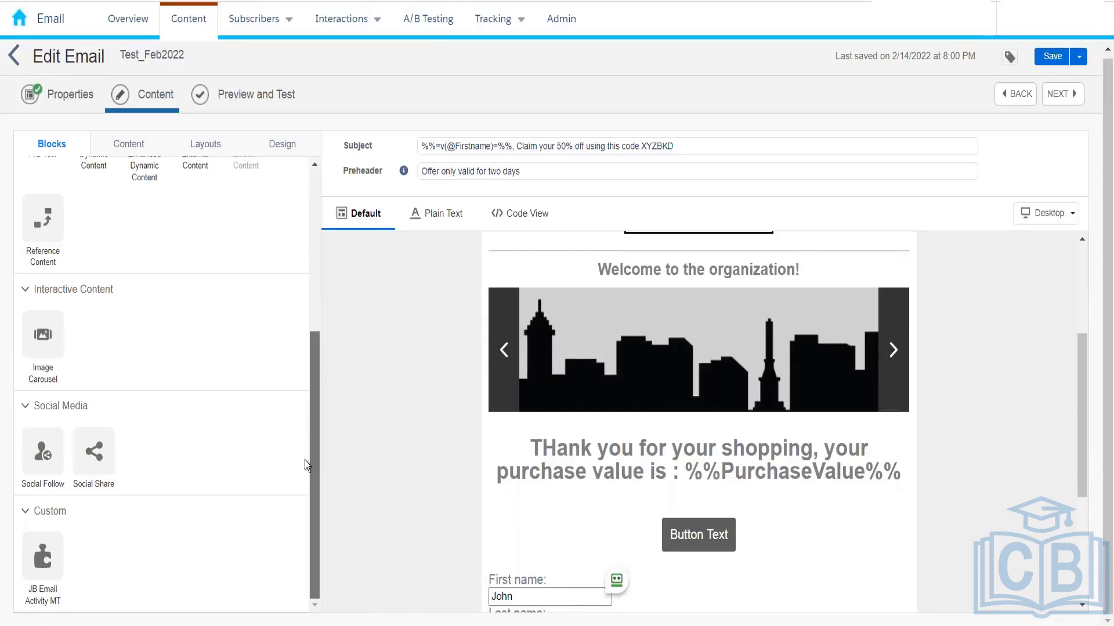
Delete the Image Carousel block under the welcome heading.
{"action": "left_click", "coordinate": [897, 300]}
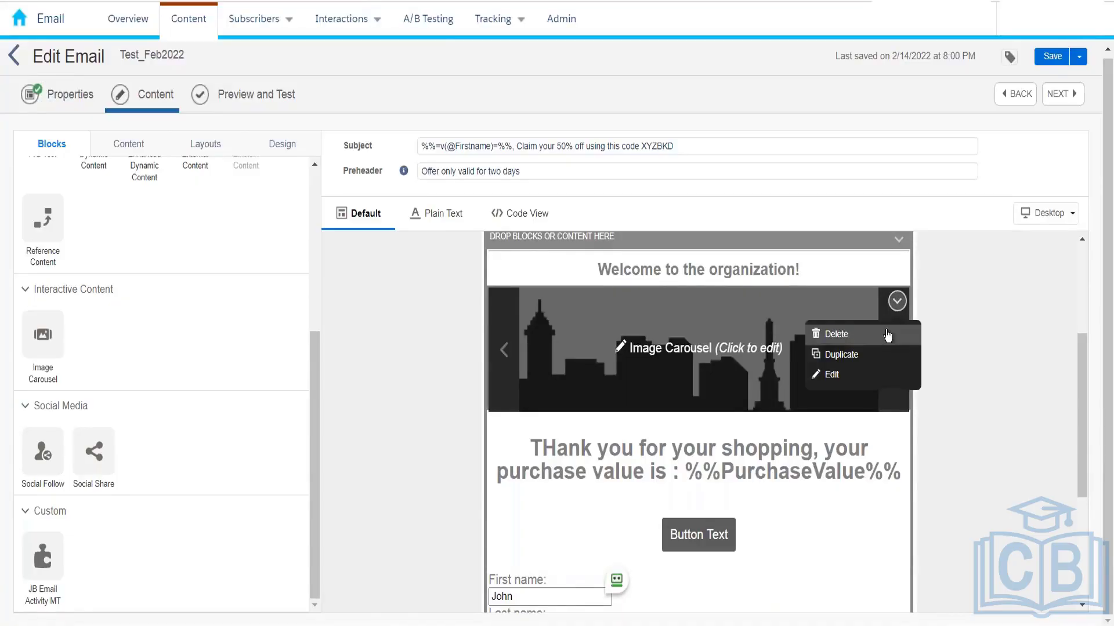
{"action": "left_click", "coordinate": [834, 365]}
{"action": "left_click", "coordinate": [716, 362]}
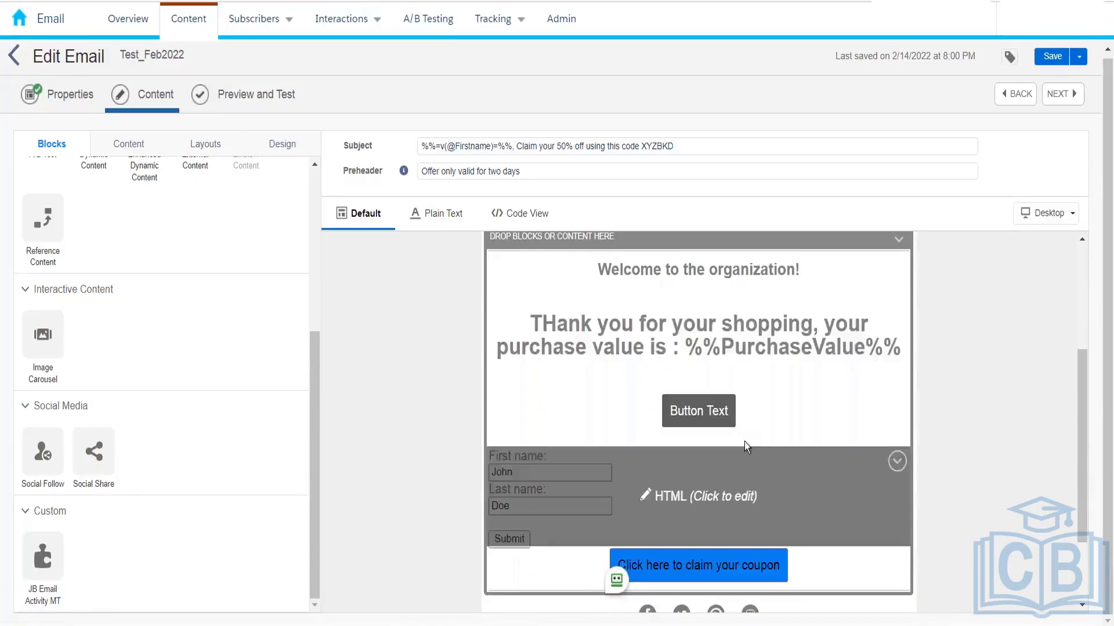
Delete the existing Social Follow block below the coupon button.
{"action": "scroll", "coordinate": [744, 441], "scroll_direction": "down", "scroll_amount": 3}
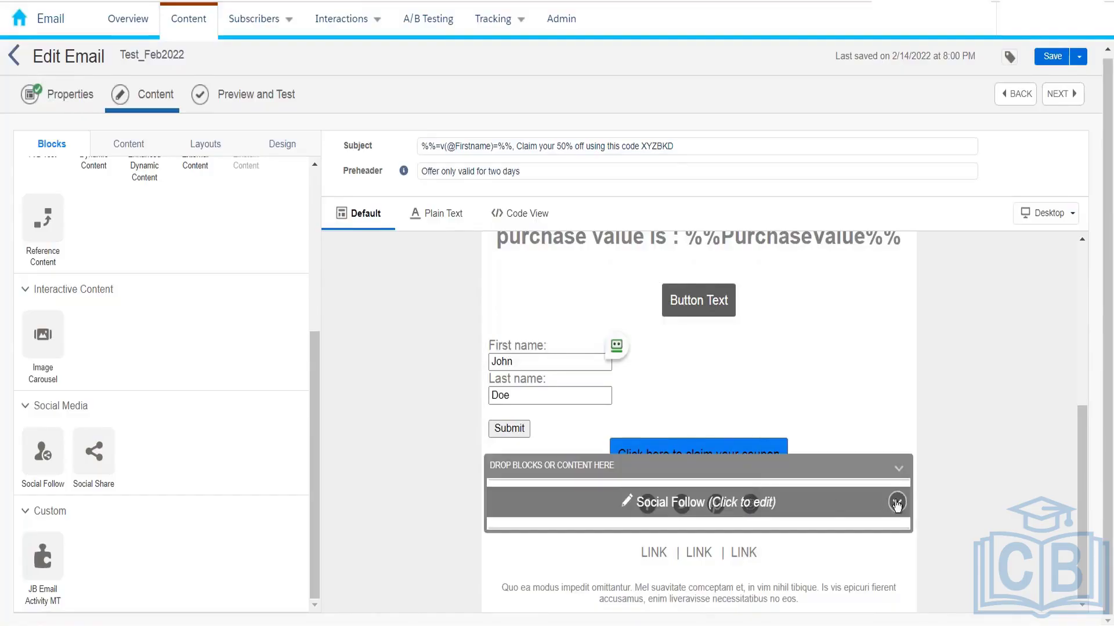
{"action": "left_click", "coordinate": [897, 503]}
{"action": "left_click", "coordinate": [819, 534]}
{"action": "left_click", "coordinate": [705, 562]}
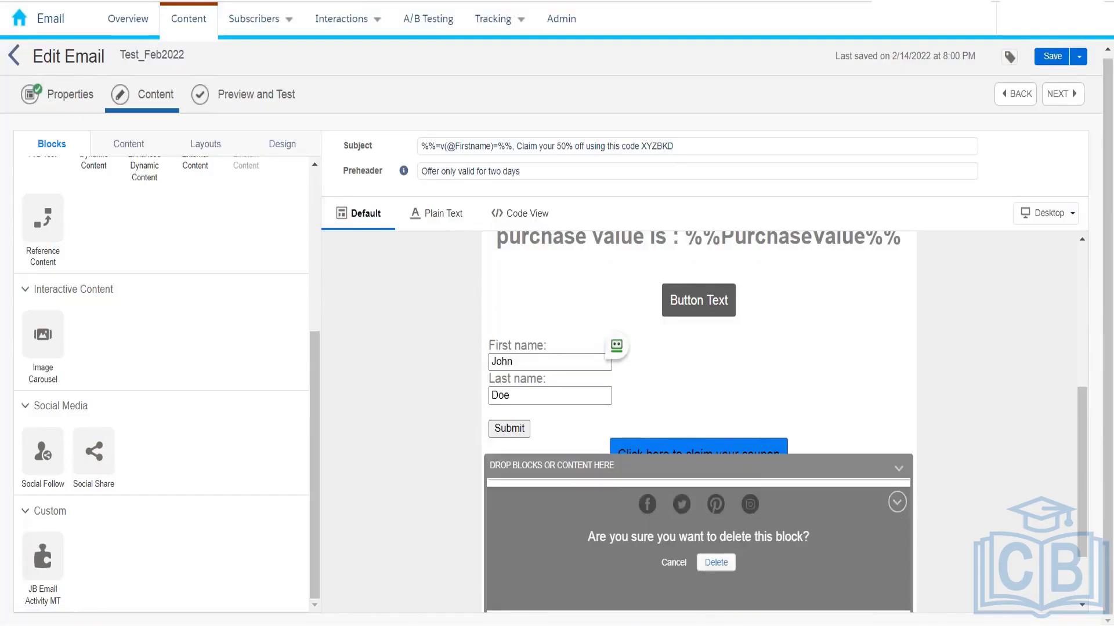
Delete the text block containing the three LINK items above the footer text.
{"action": "scroll", "coordinate": [942, 499], "scroll_direction": "down", "scroll_amount": 2}
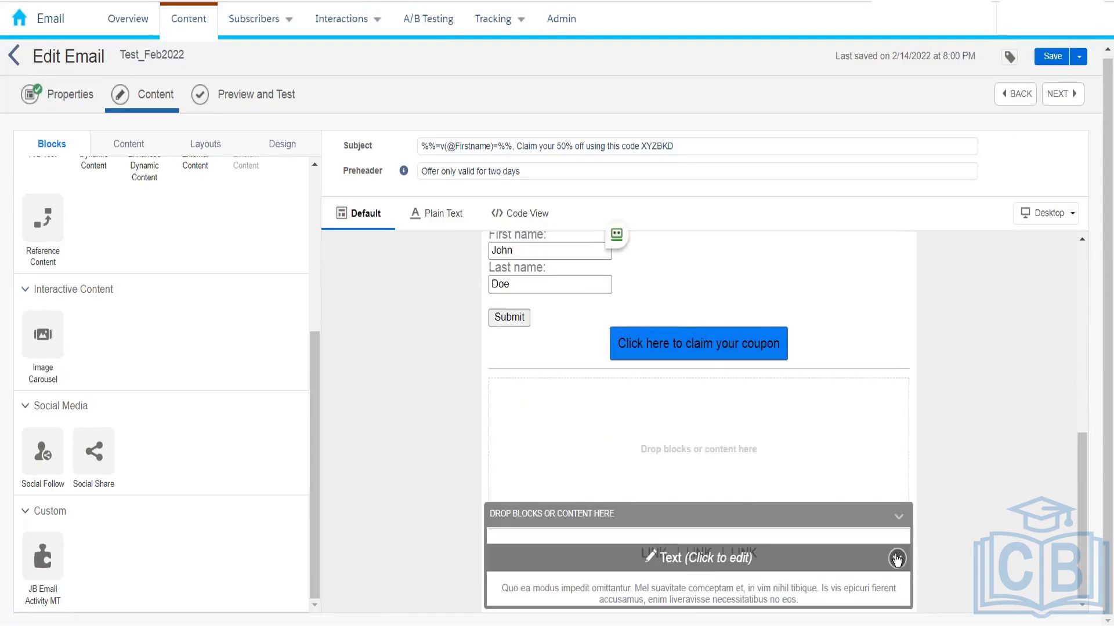
{"action": "left_click", "coordinate": [897, 558]}
{"action": "left_click", "coordinate": [842, 486]}
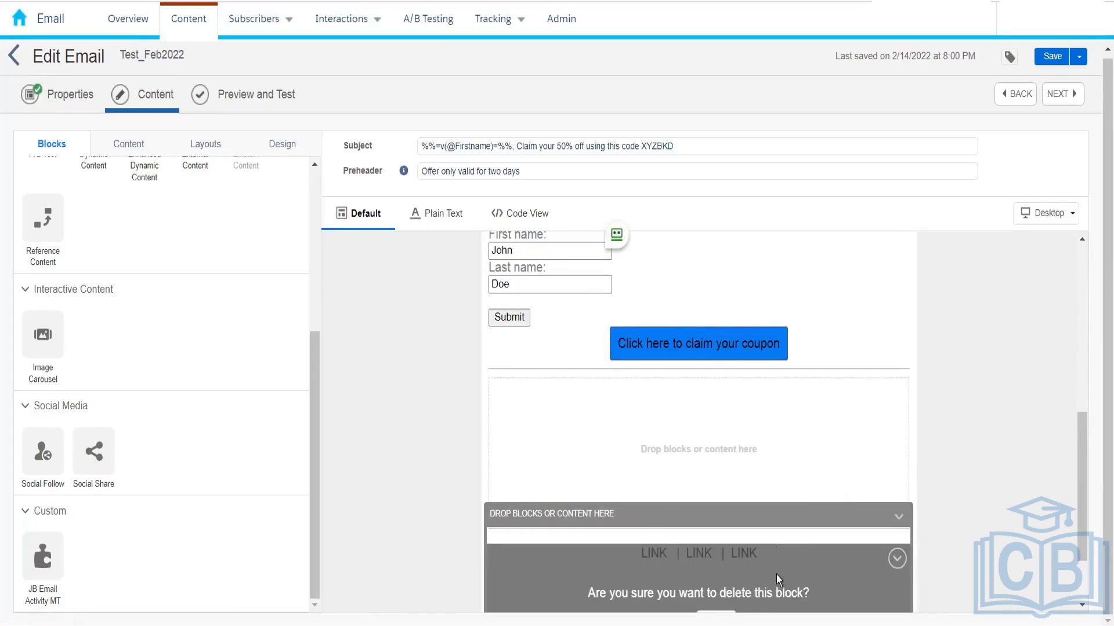
{"action": "scroll", "coordinate": [754, 551], "scroll_direction": "down", "scroll_amount": 2}
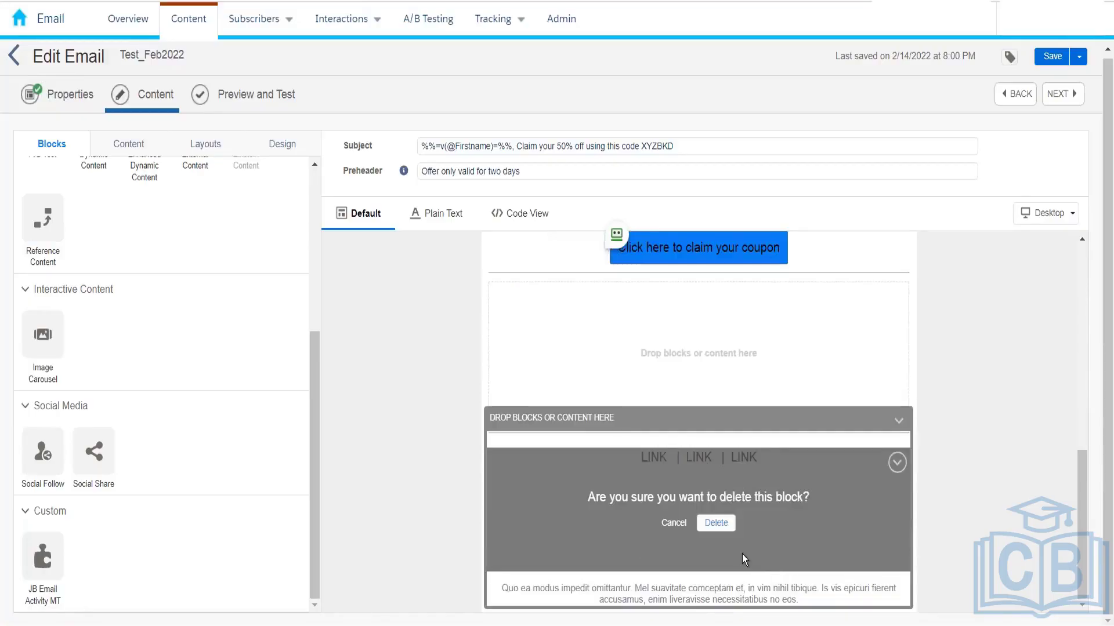
{"action": "left_click", "coordinate": [715, 522]}
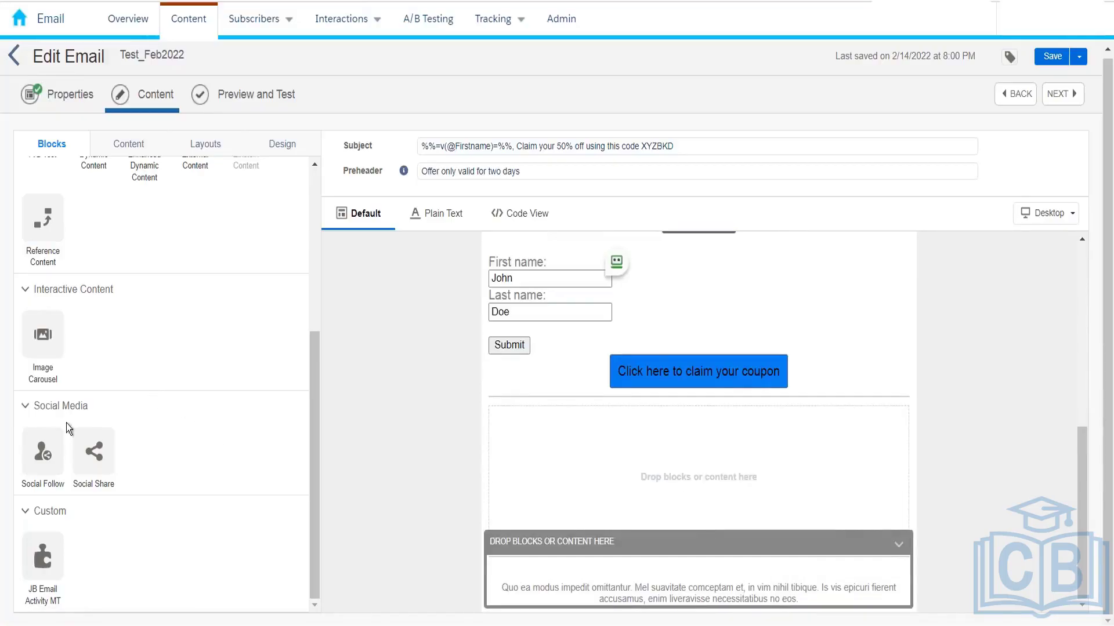
Add a Social Follow block directly above the footer text, where the LINK text block was.
{"action": "left_click_drag", "start_coordinate": [44, 451], "coordinate": [542, 482]}
{"action": "left_click_drag", "start_coordinate": [45, 453], "coordinate": [619, 573]}
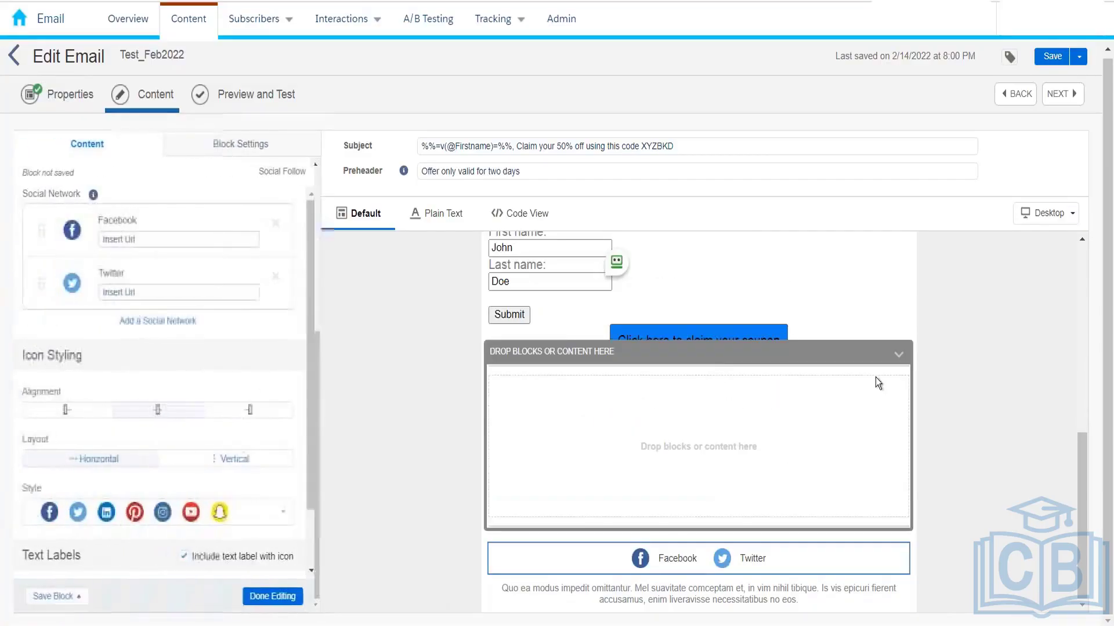
{"action": "left_click", "coordinate": [898, 357]}
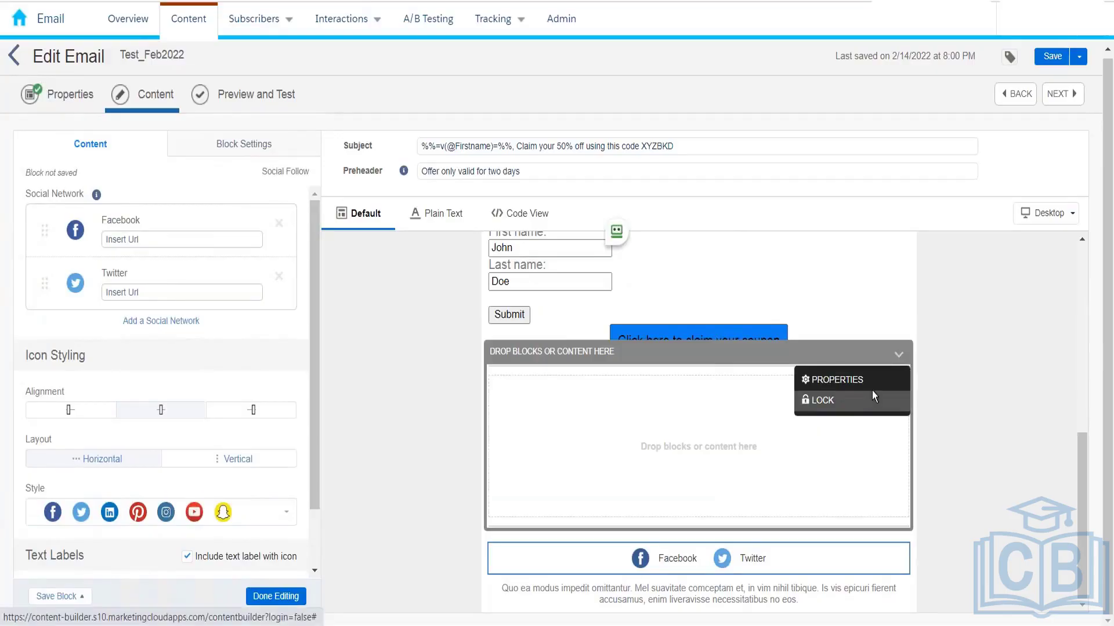
{"action": "left_click", "coordinate": [870, 396]}
{"action": "left_click", "coordinate": [698, 457]}
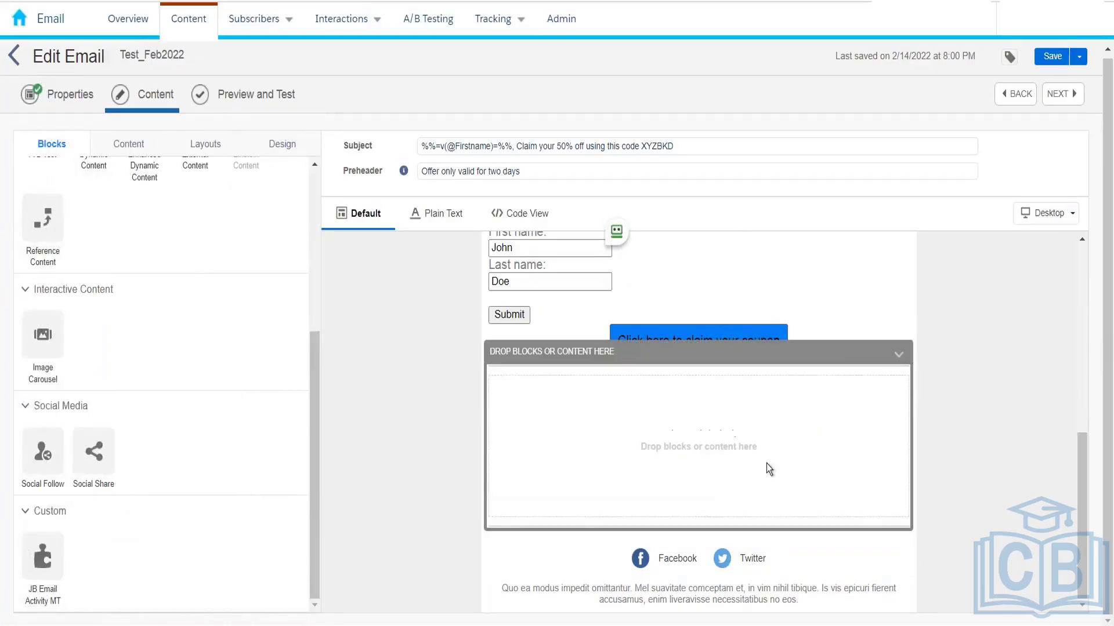
{"action": "left_click", "coordinate": [897, 353]}
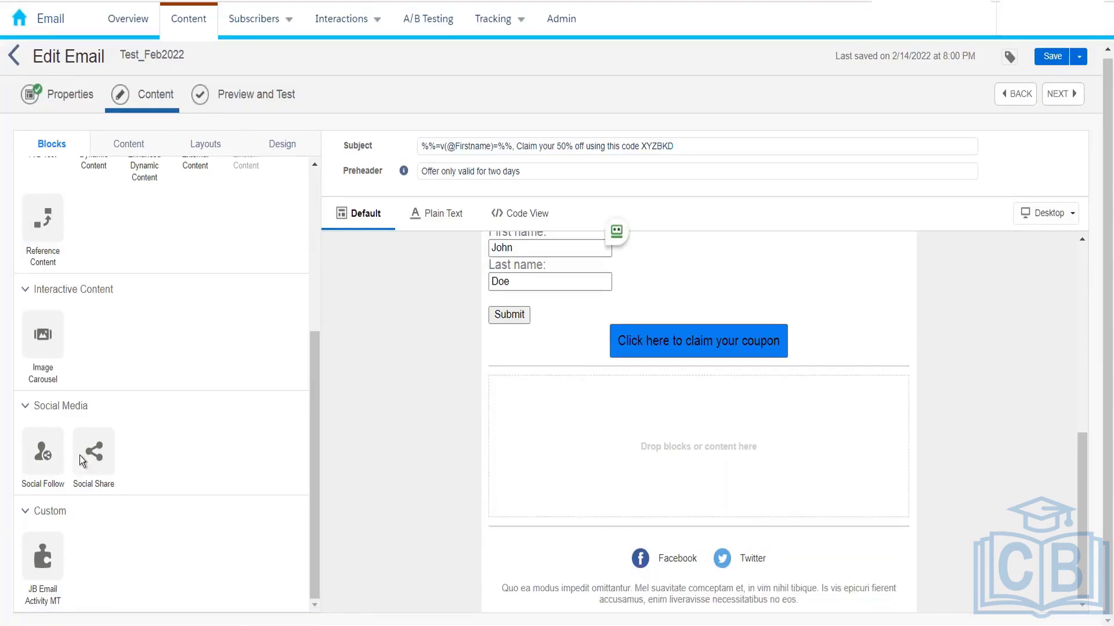
Add LinkedIn to the Social Follow block's networks and finish editing the block.
{"action": "left_click", "coordinate": [658, 552]}
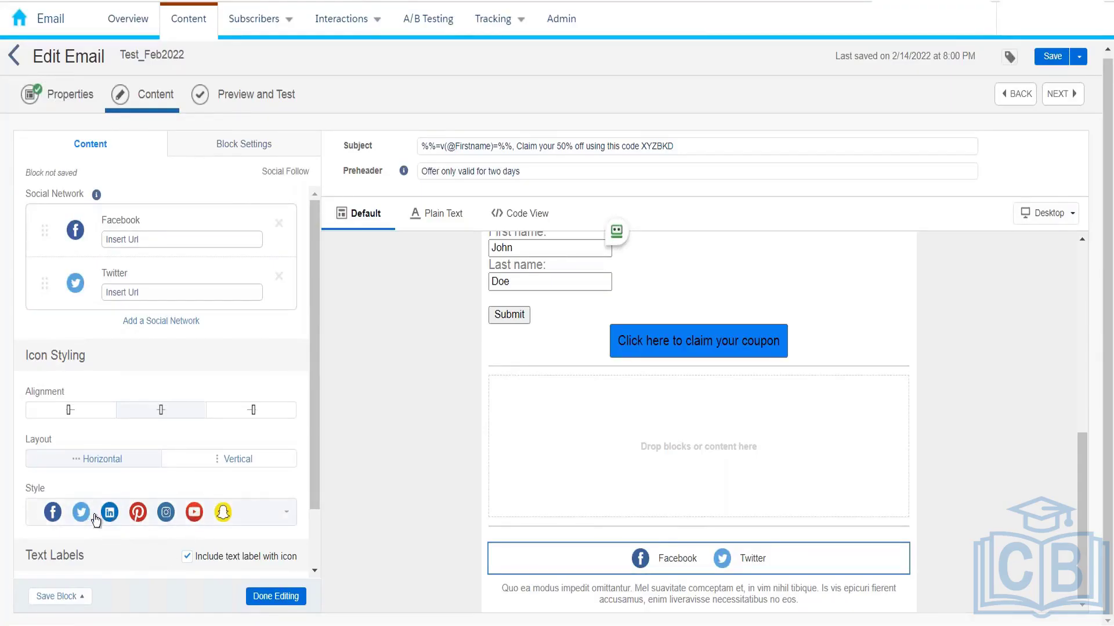
{"action": "left_click", "coordinate": [161, 323]}
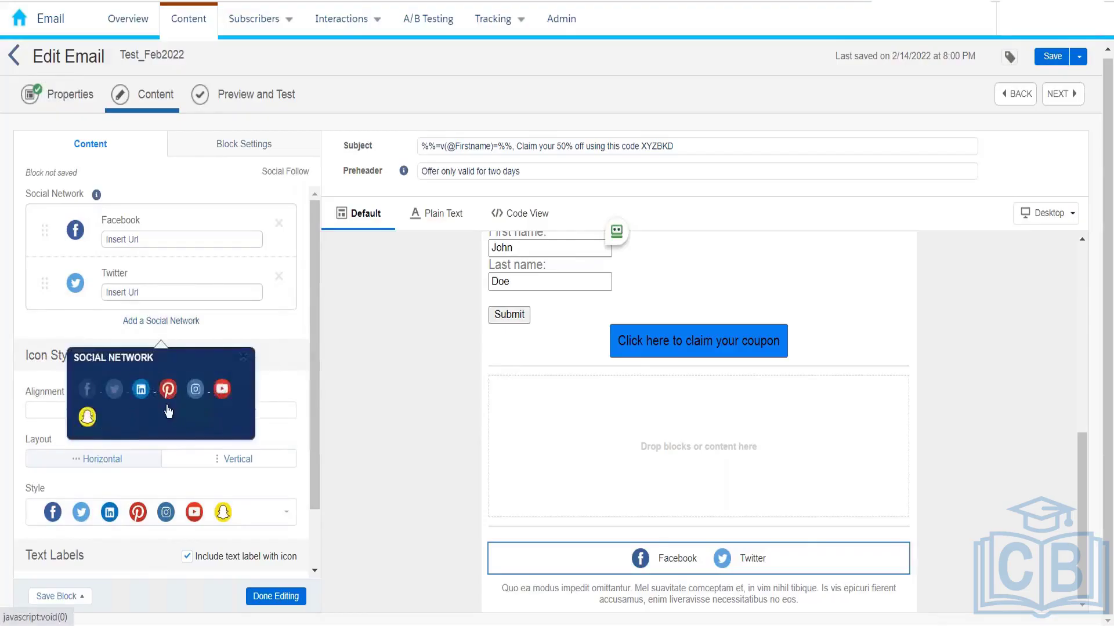
{"action": "left_click", "coordinate": [141, 389]}
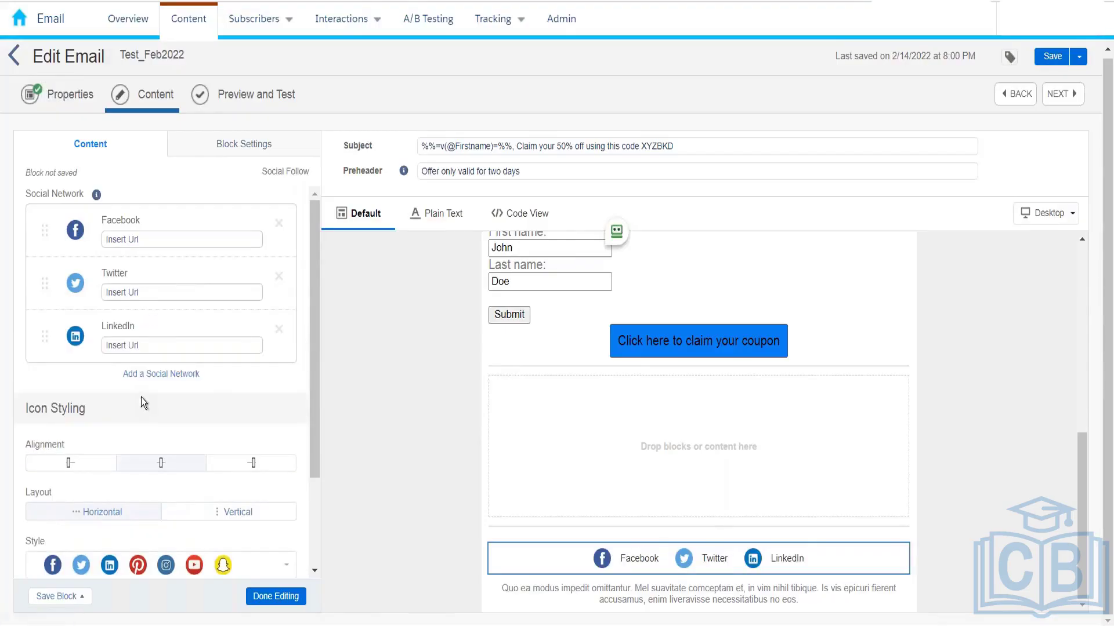
{"action": "left_click", "coordinate": [152, 240]}
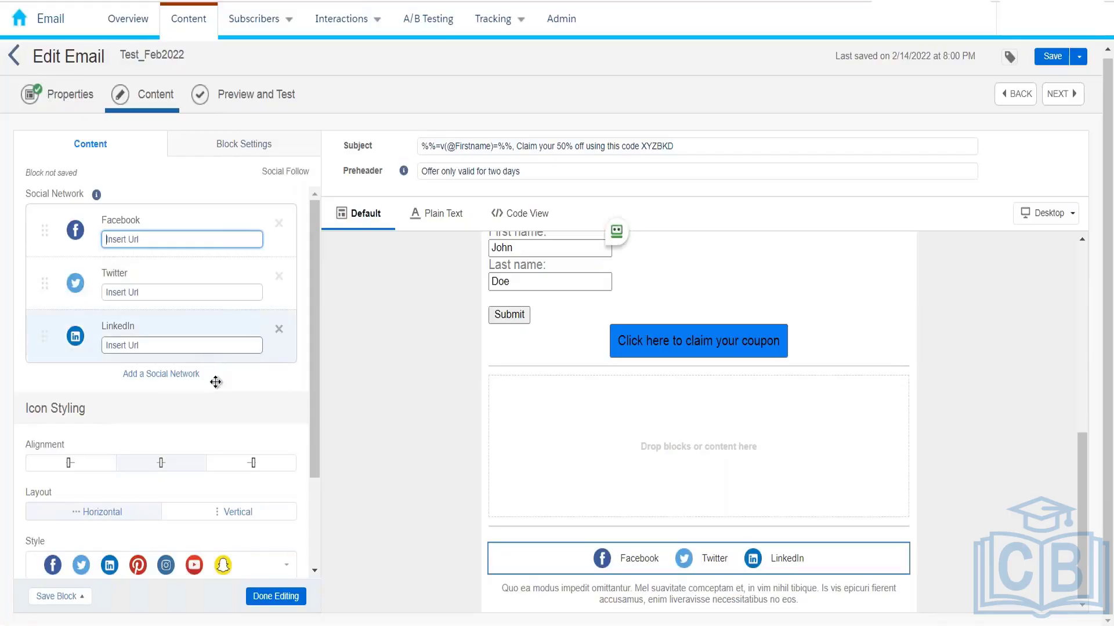
{"action": "left_click", "coordinate": [259, 598]}
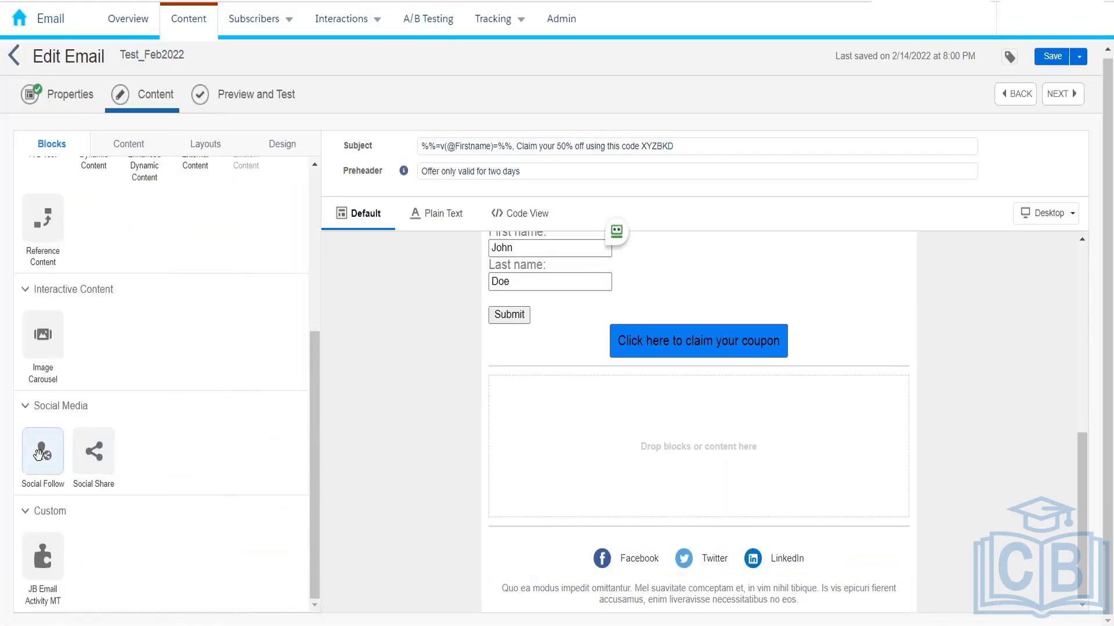
Review the Social Follow block's available networks, icon style sets, URL fields and text label options, leaving them as they are.
{"action": "left_click", "coordinate": [587, 558]}
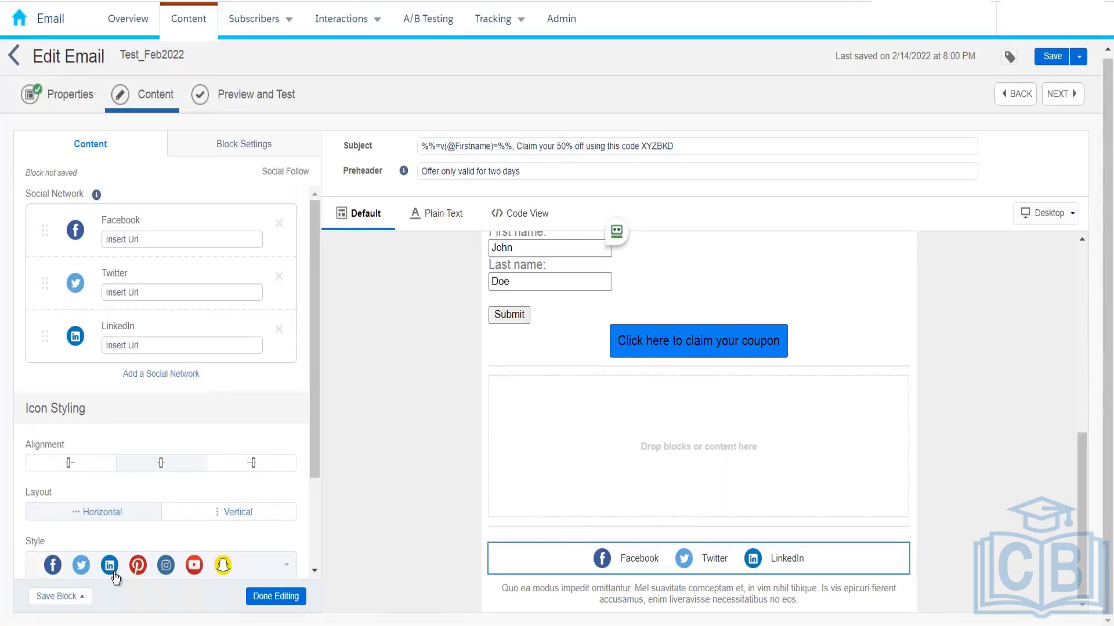
{"action": "scroll", "coordinate": [159, 505], "scroll_direction": "down", "scroll_amount": 2}
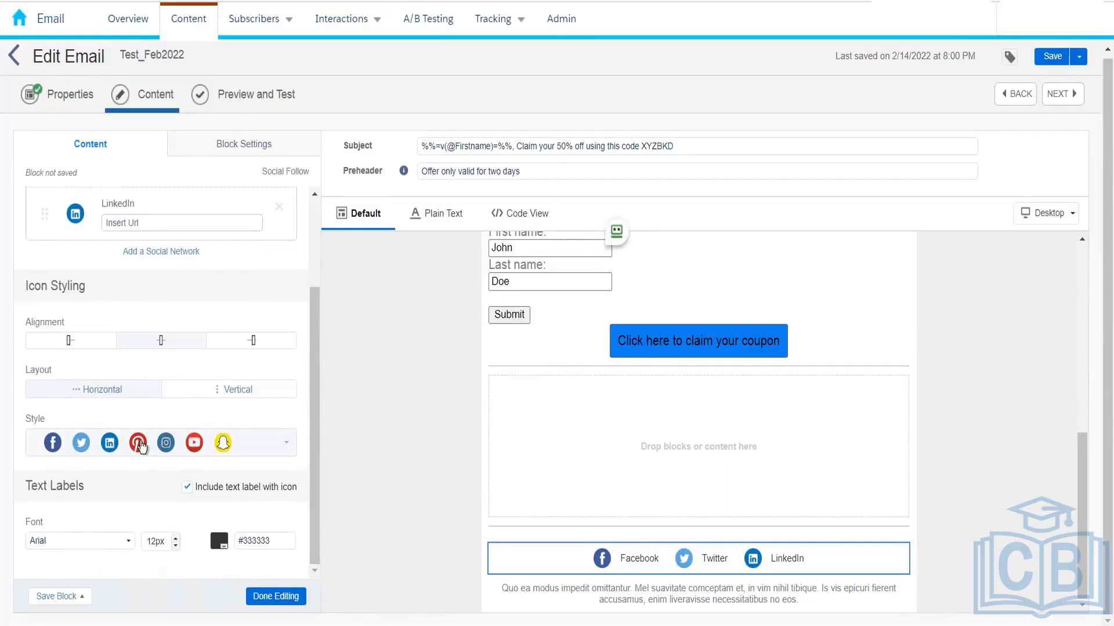
{"action": "left_click", "coordinate": [185, 252]}
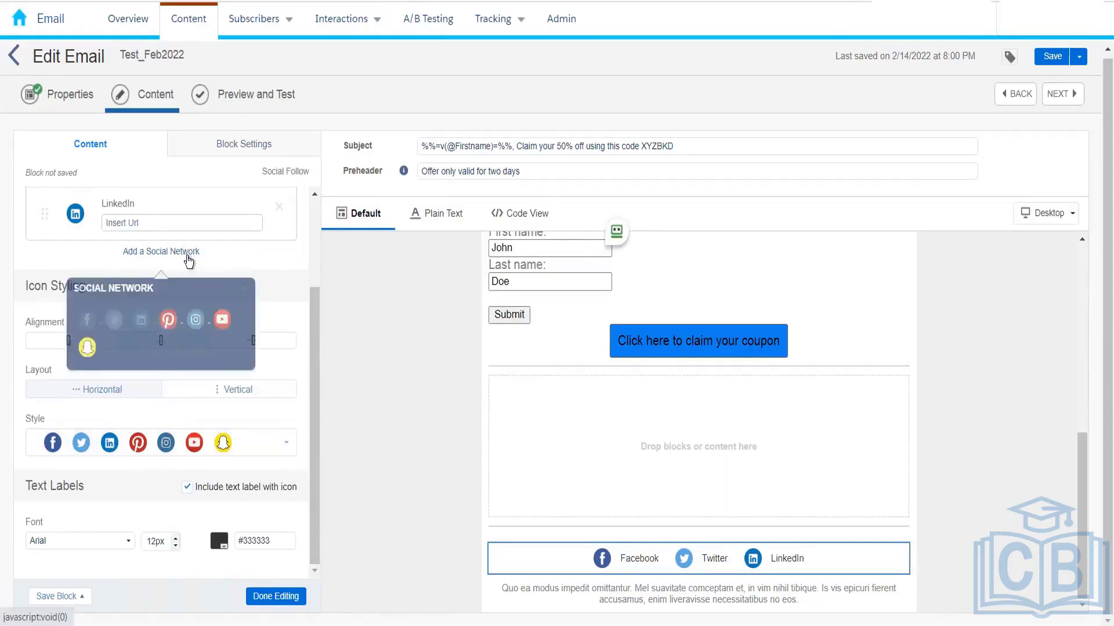
{"action": "left_click", "coordinate": [243, 288]}
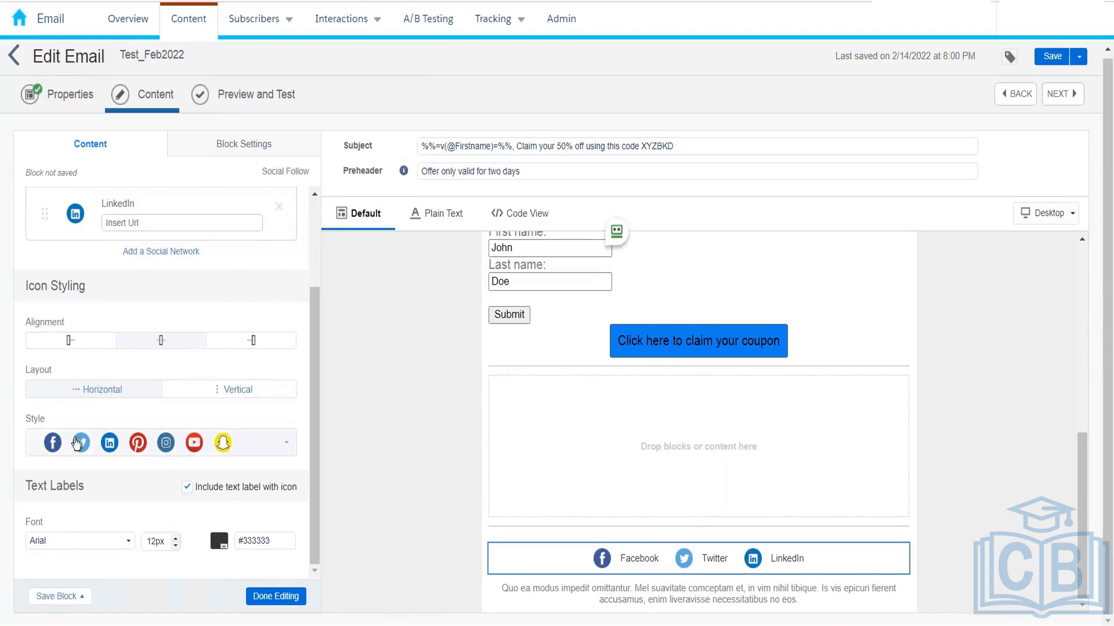
{"action": "left_click", "coordinate": [286, 444]}
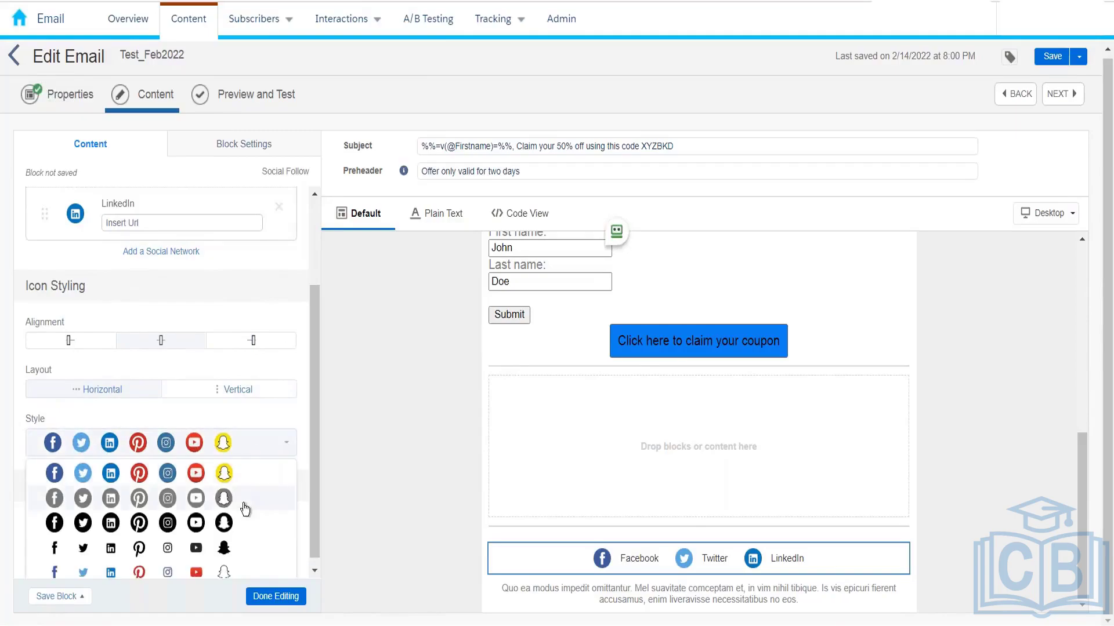
{"action": "scroll", "coordinate": [244, 510], "scroll_direction": "down", "scroll_amount": 1}
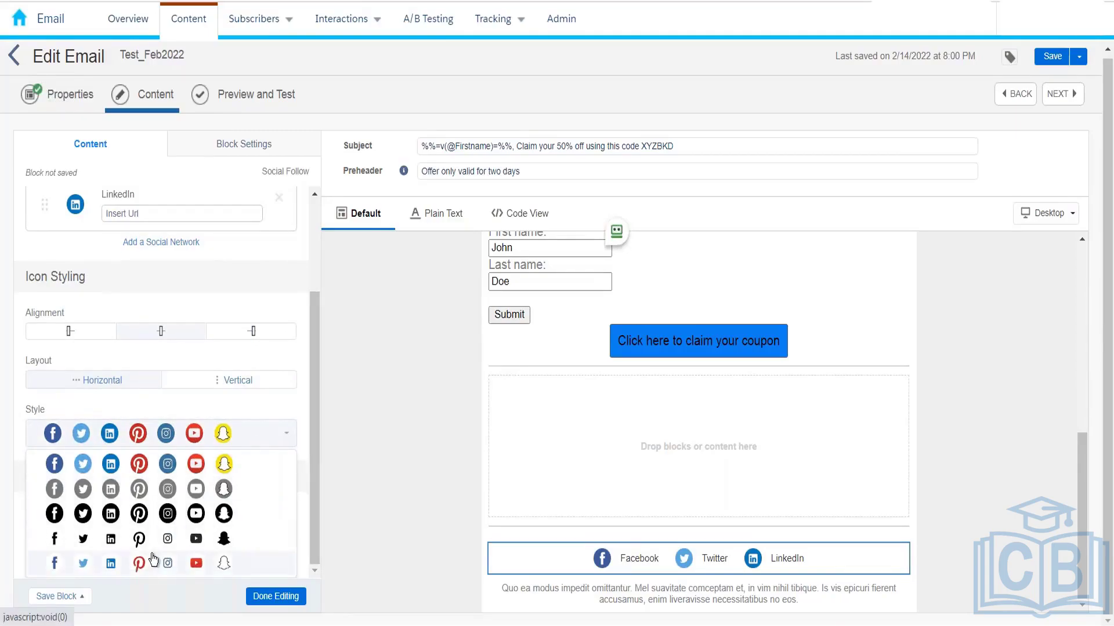
{"action": "left_click", "coordinate": [305, 482]}
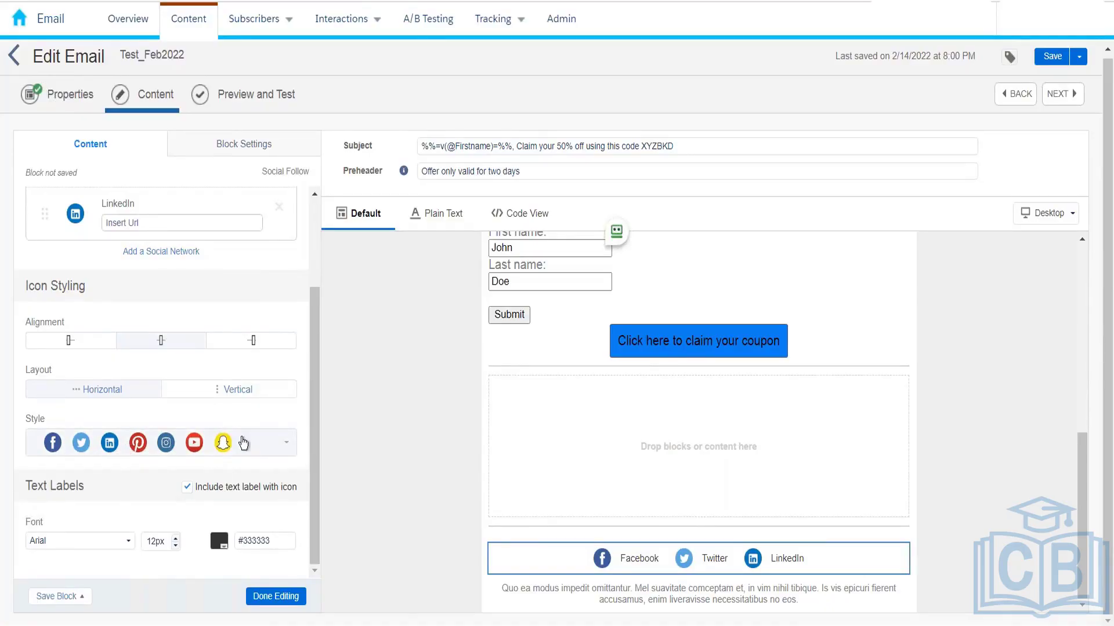
{"action": "left_click_drag", "start_coordinate": [313, 369], "coordinate": [329, 264]}
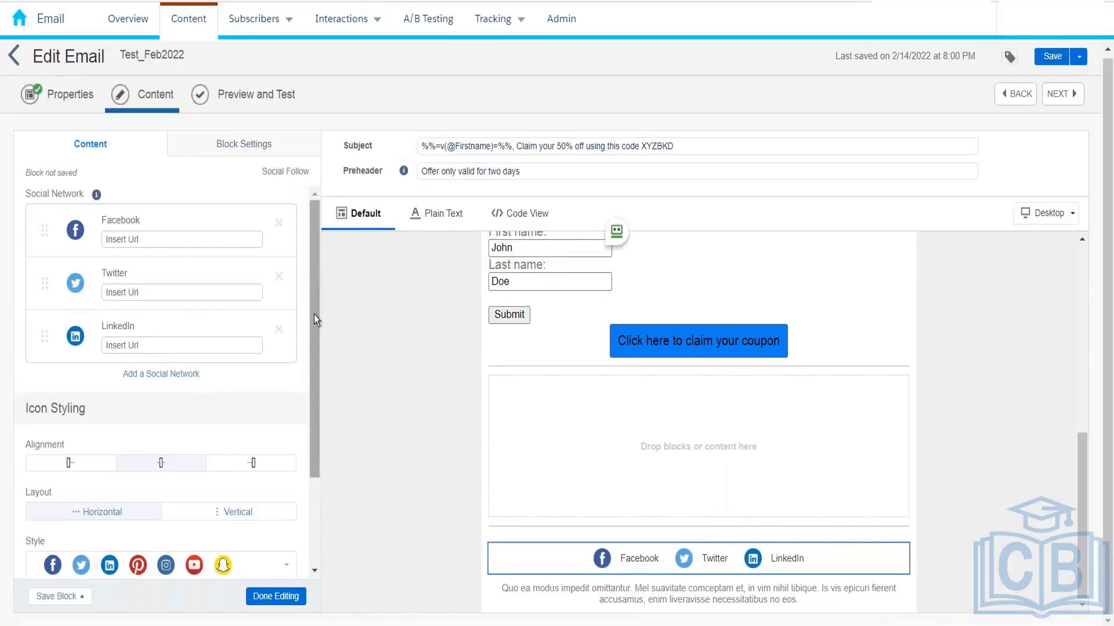
{"action": "left_click_drag", "start_coordinate": [314, 315], "coordinate": [291, 457]}
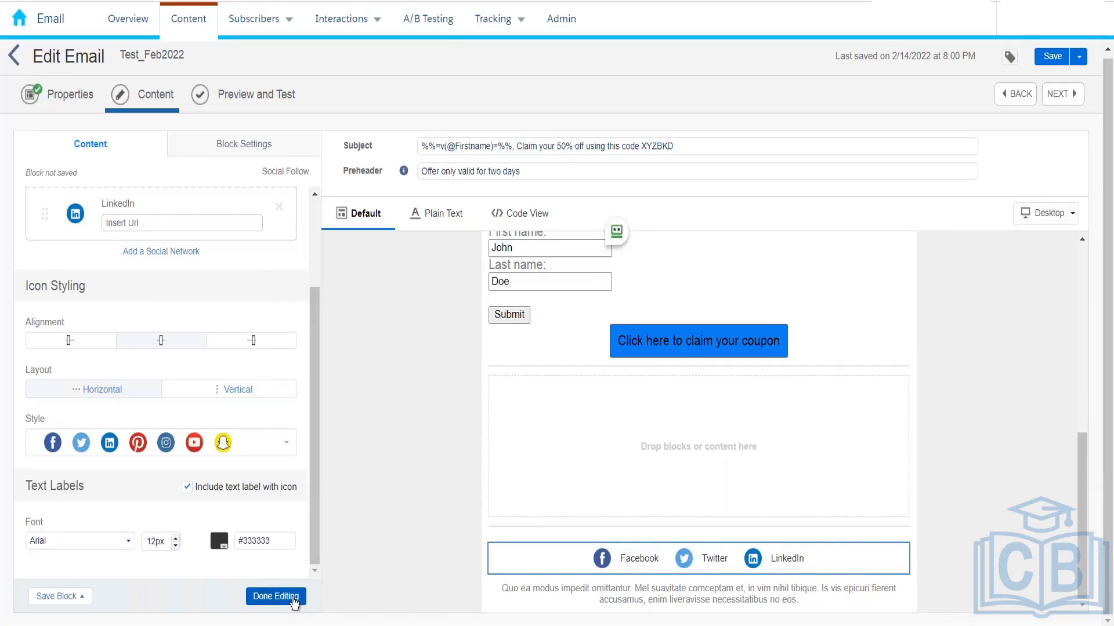
{"action": "left_click", "coordinate": [276, 597]}
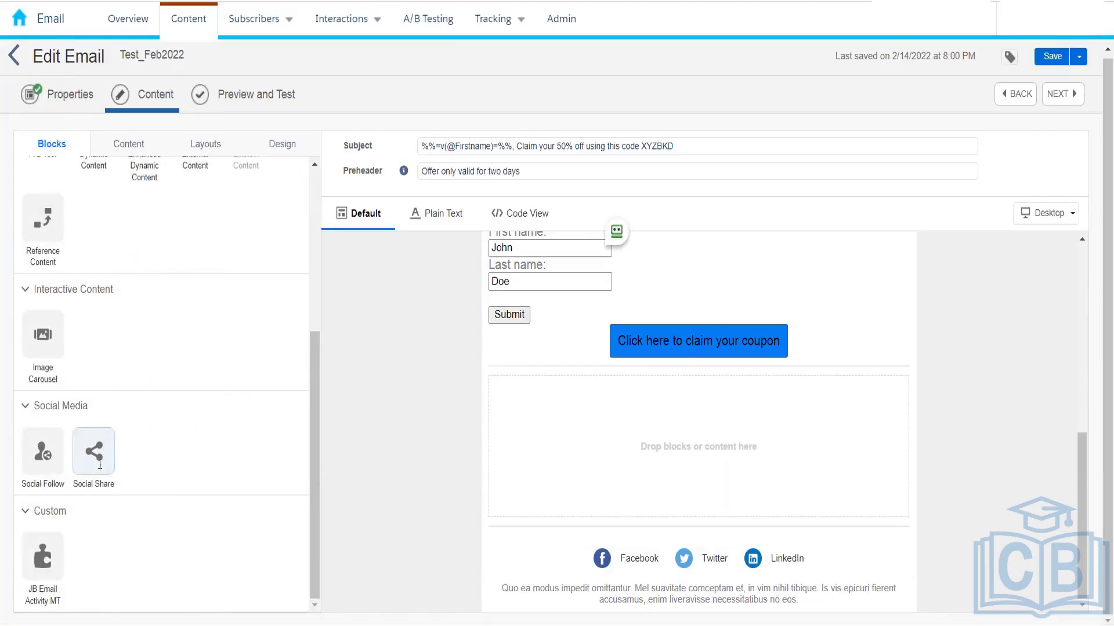
Add a Social Share block beneath the Social Follow block and save the email.
{"action": "left_click_drag", "start_coordinate": [94, 451], "coordinate": [594, 557]}
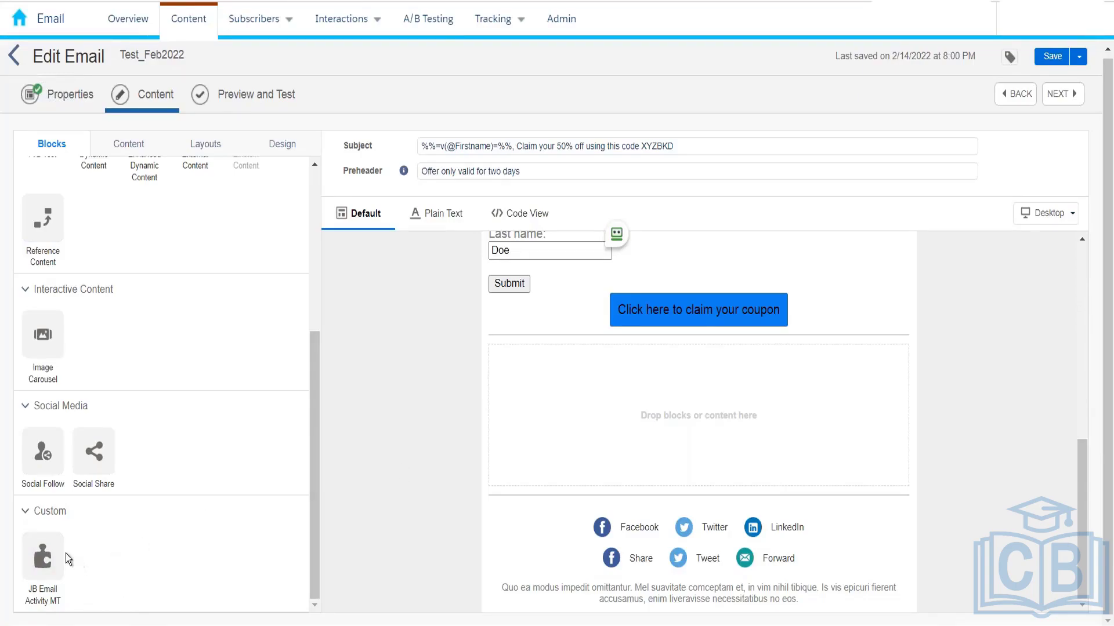
{"action": "left_click_drag", "start_coordinate": [315, 443], "coordinate": [318, 253]}
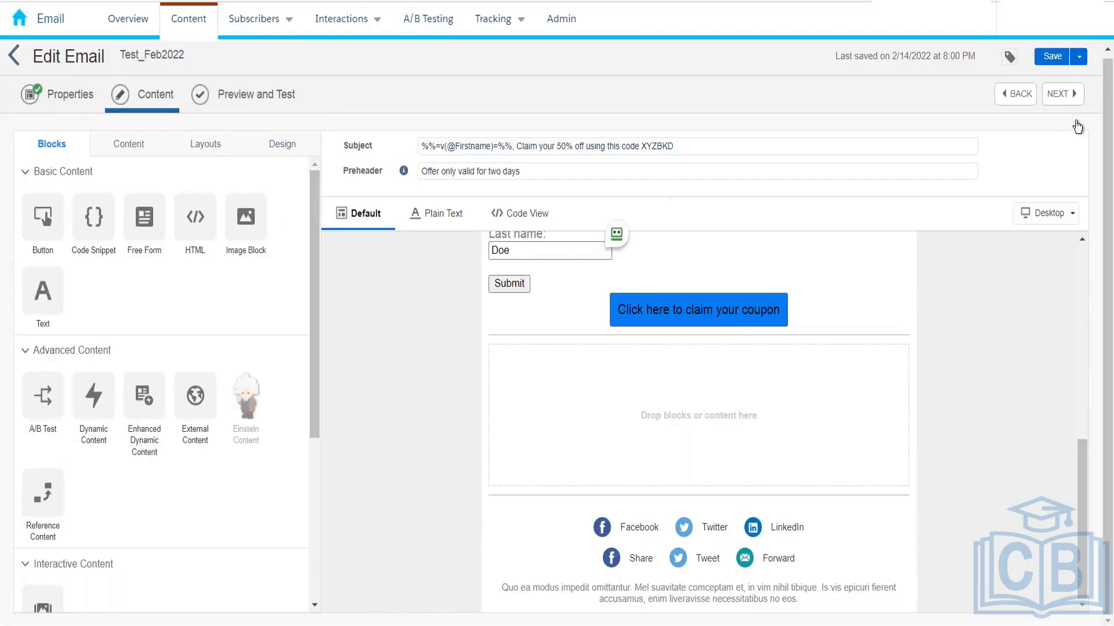
{"action": "left_click", "coordinate": [1052, 56]}
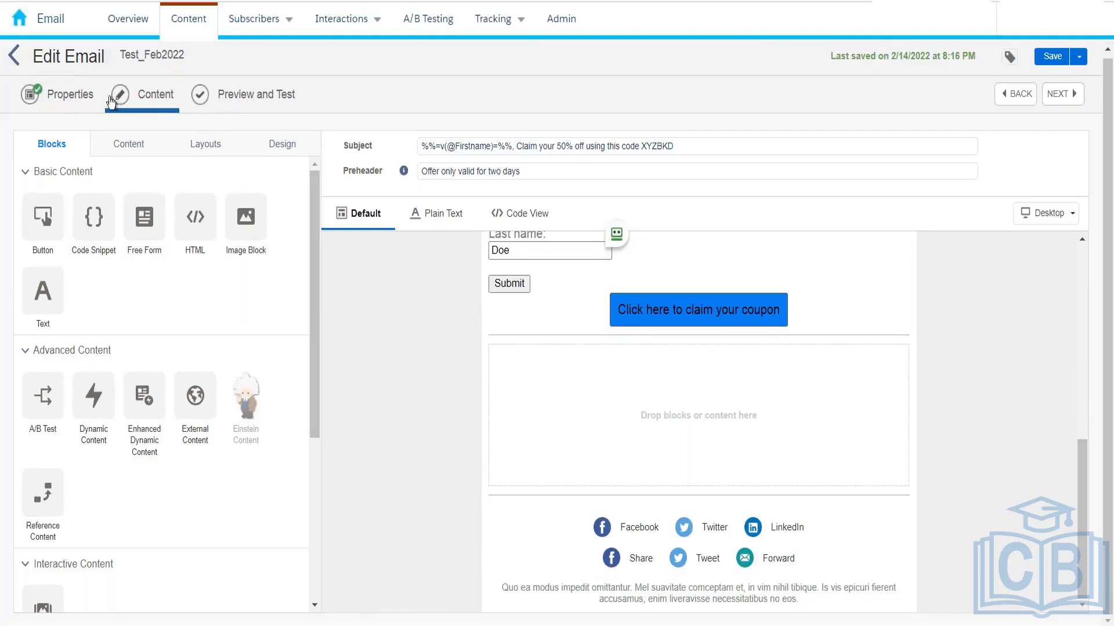
Open the properties of the Test_Feb2022 email.
{"action": "left_click", "coordinate": [79, 95]}
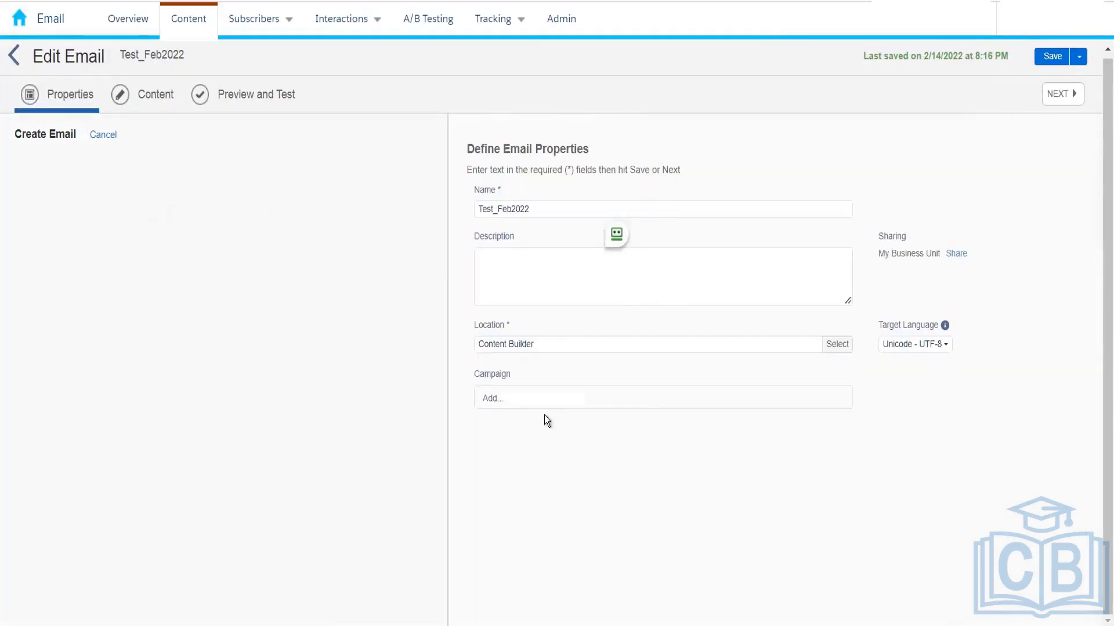
Look over the email's property and additional parameter fields, return to its content editor and view the email body.
{"action": "left_click", "coordinate": [773, 377]}
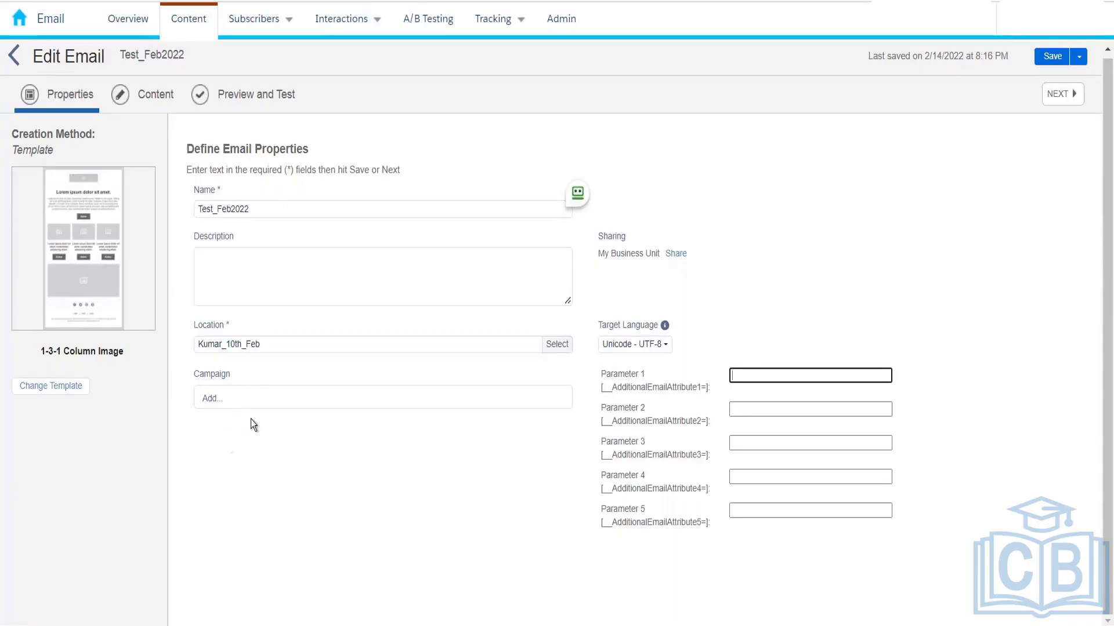
{"action": "left_click", "coordinate": [136, 96]}
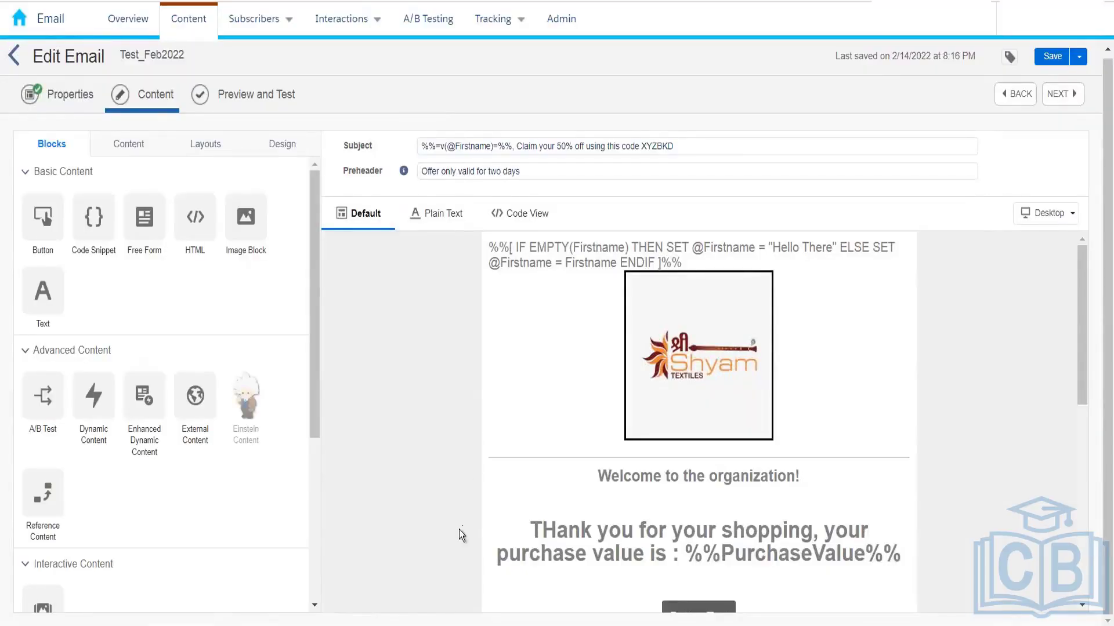
{"action": "scroll", "coordinate": [774, 479], "scroll_direction": "down", "scroll_amount": 5}
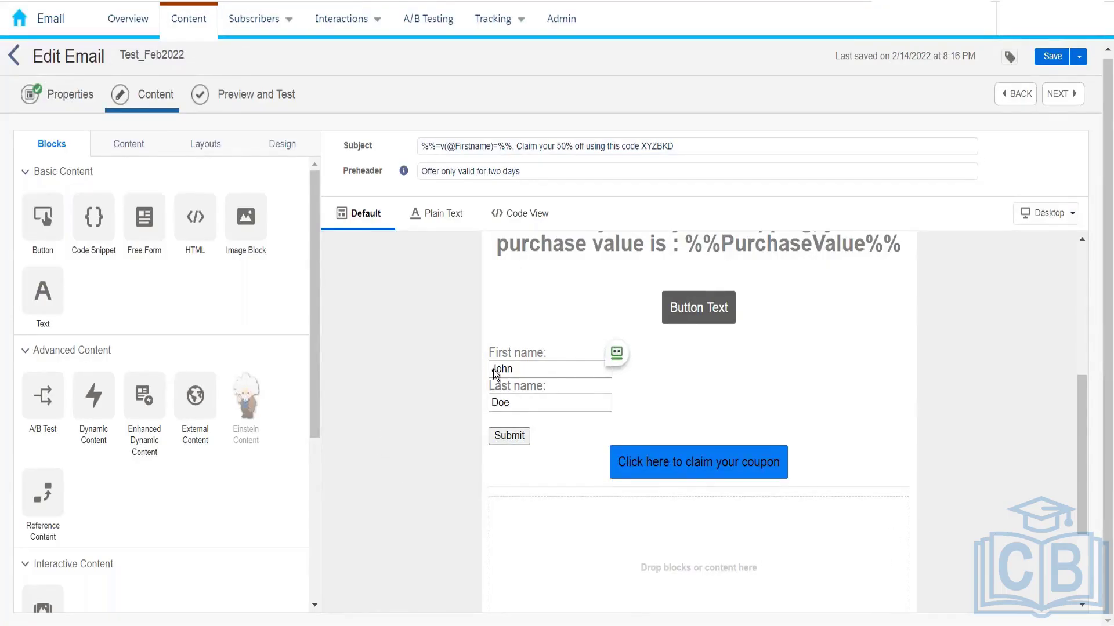
Browse the saved content items and the available layouts, from empty column layouts to image, text and button combinations.
{"action": "left_click", "coordinate": [132, 145]}
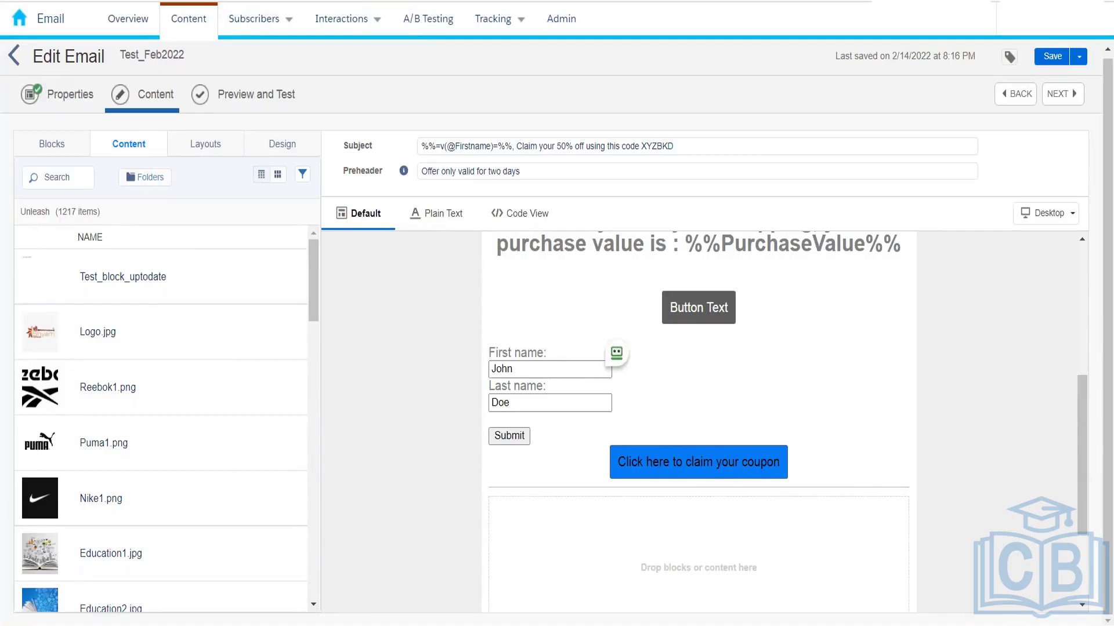
{"action": "left_click", "coordinate": [210, 145]}
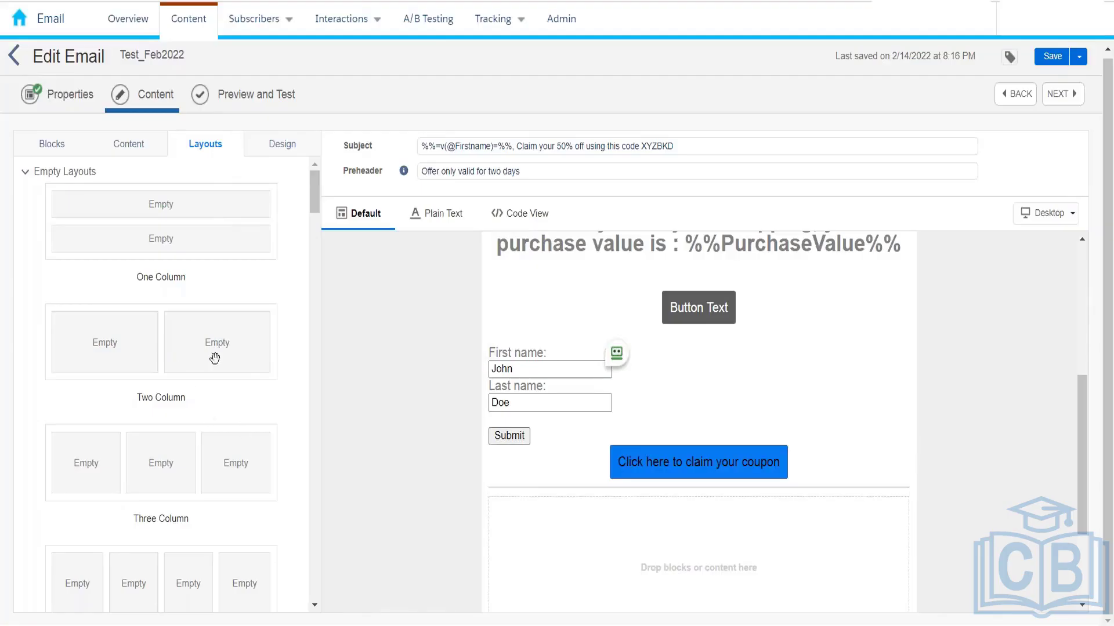
{"action": "left_click_drag", "start_coordinate": [215, 358], "coordinate": [108, 222]}
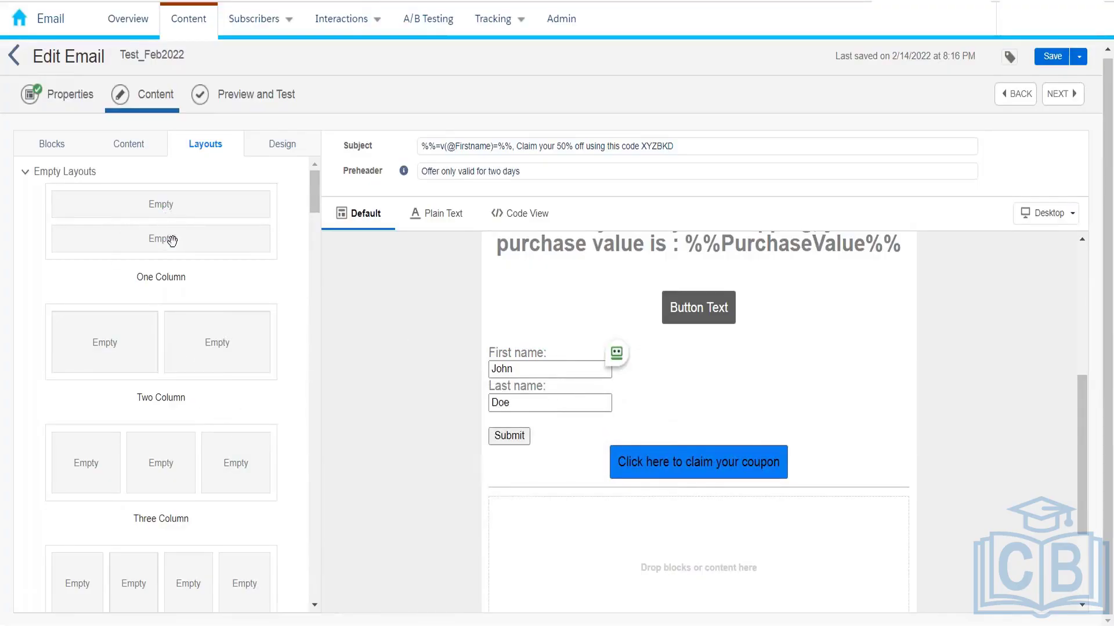
{"action": "scroll", "coordinate": [169, 442], "scroll_direction": "down", "scroll_amount": 6}
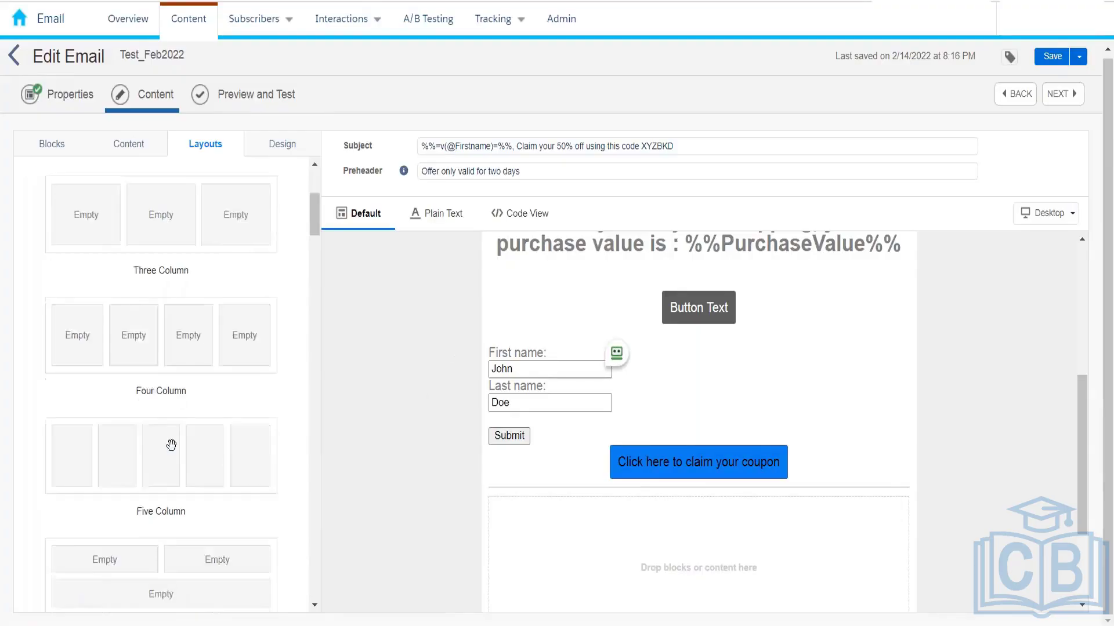
{"action": "left_click_drag", "start_coordinate": [307, 232], "coordinate": [311, 486]}
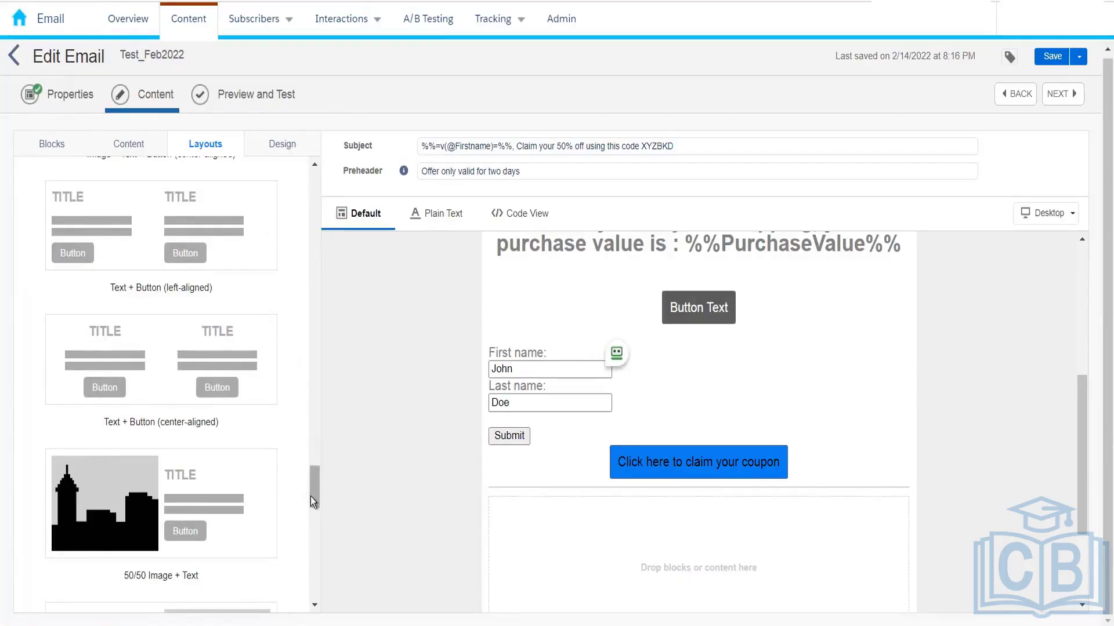
{"action": "left_click_drag", "start_coordinate": [311, 496], "coordinate": [312, 173]}
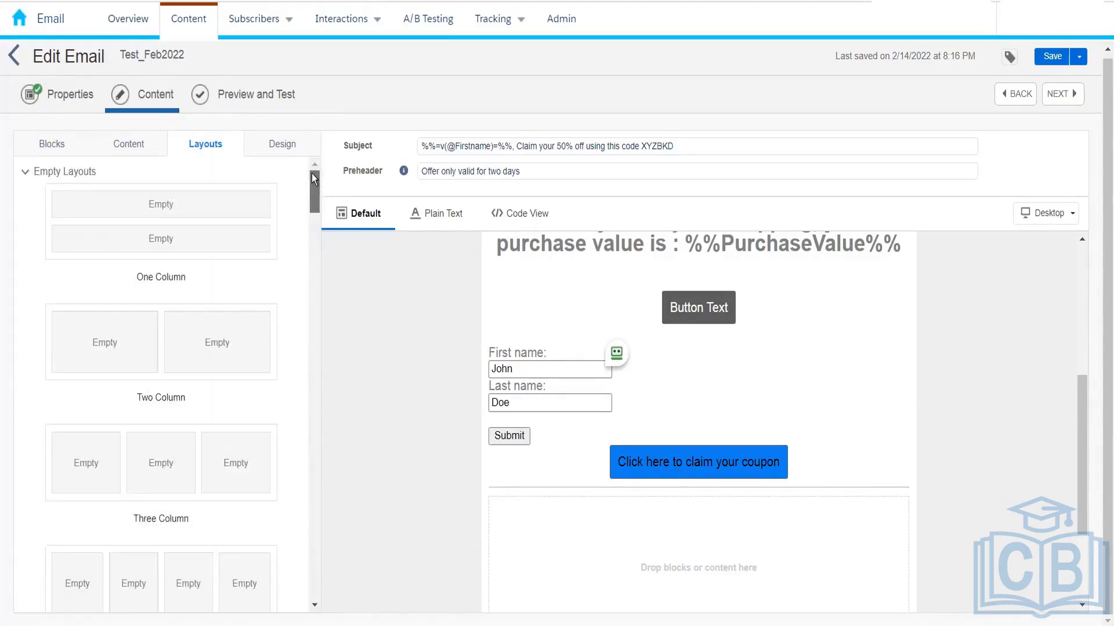
Examine the email's design settings, covering the Template, Body and Primary Title (H1) styles.
{"action": "left_click", "coordinate": [278, 150]}
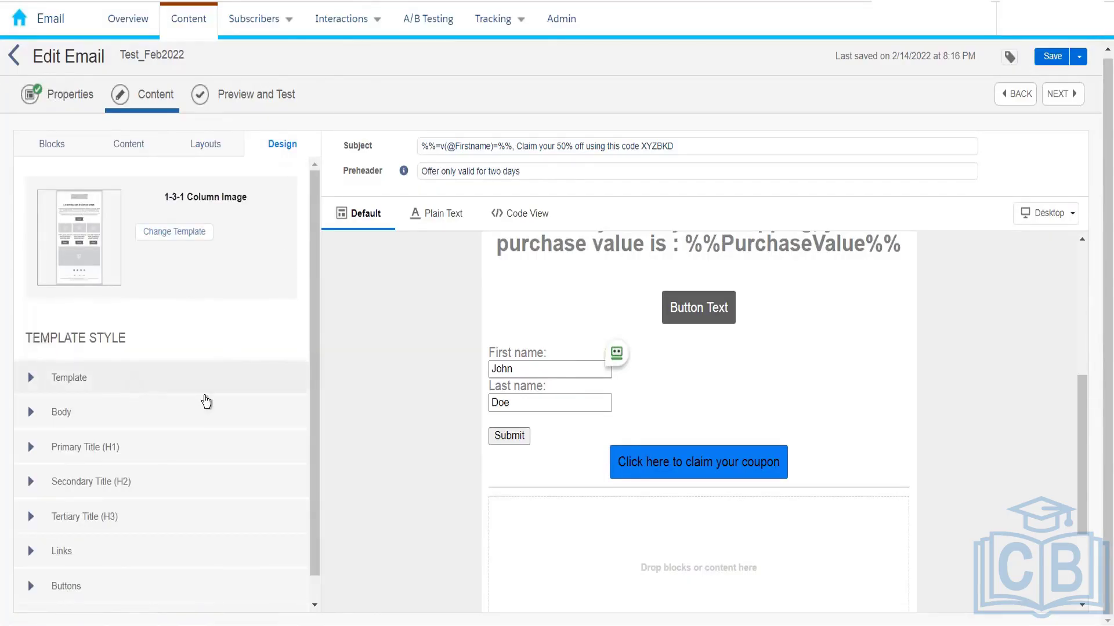
{"action": "left_click", "coordinate": [202, 392]}
{"action": "left_click_drag", "start_coordinate": [310, 249], "coordinate": [310, 321]}
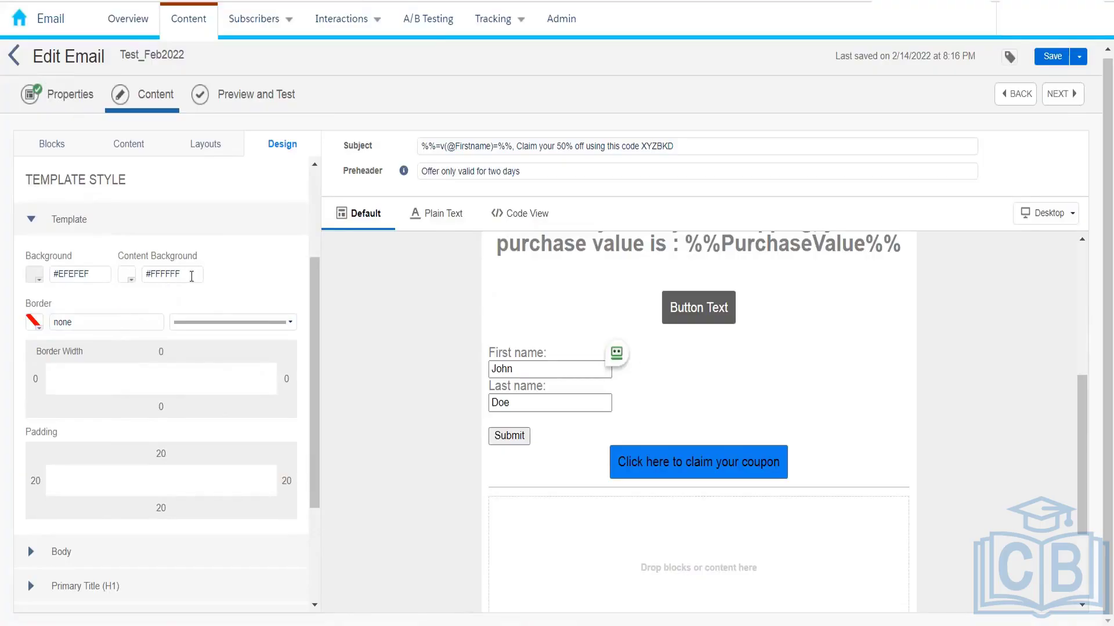
{"action": "left_click", "coordinate": [32, 220]}
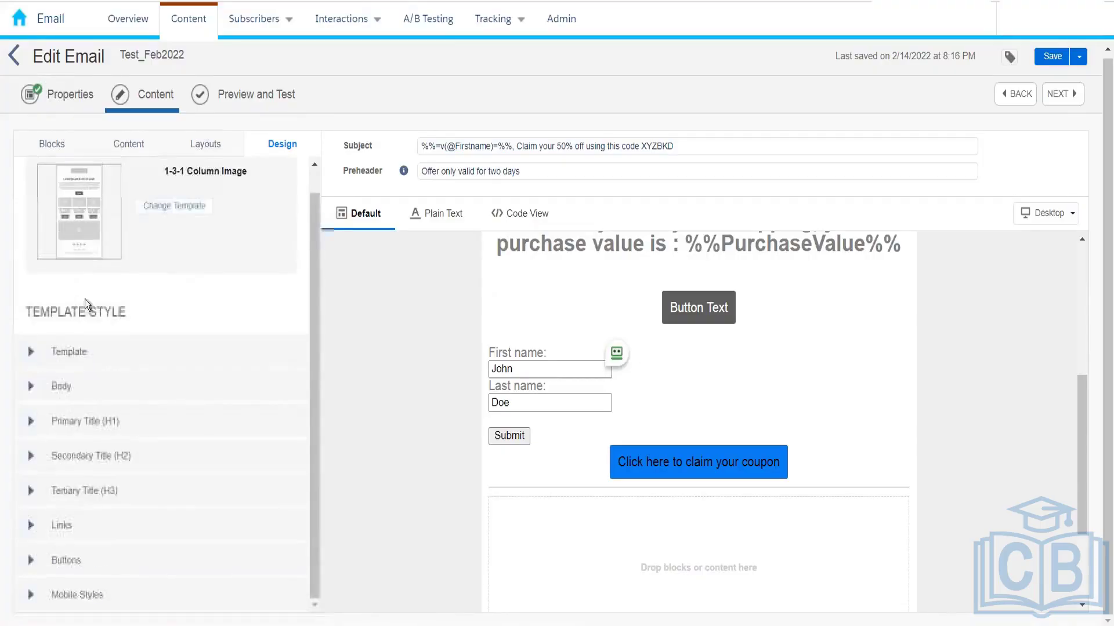
{"action": "left_click", "coordinate": [30, 386]}
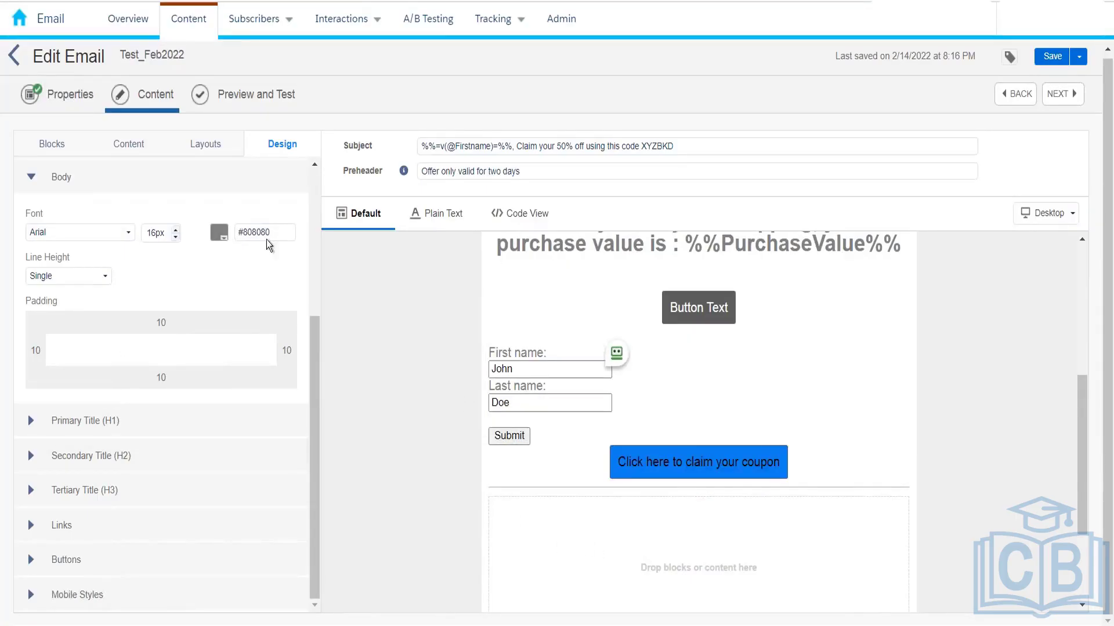
{"action": "left_click", "coordinate": [79, 186]}
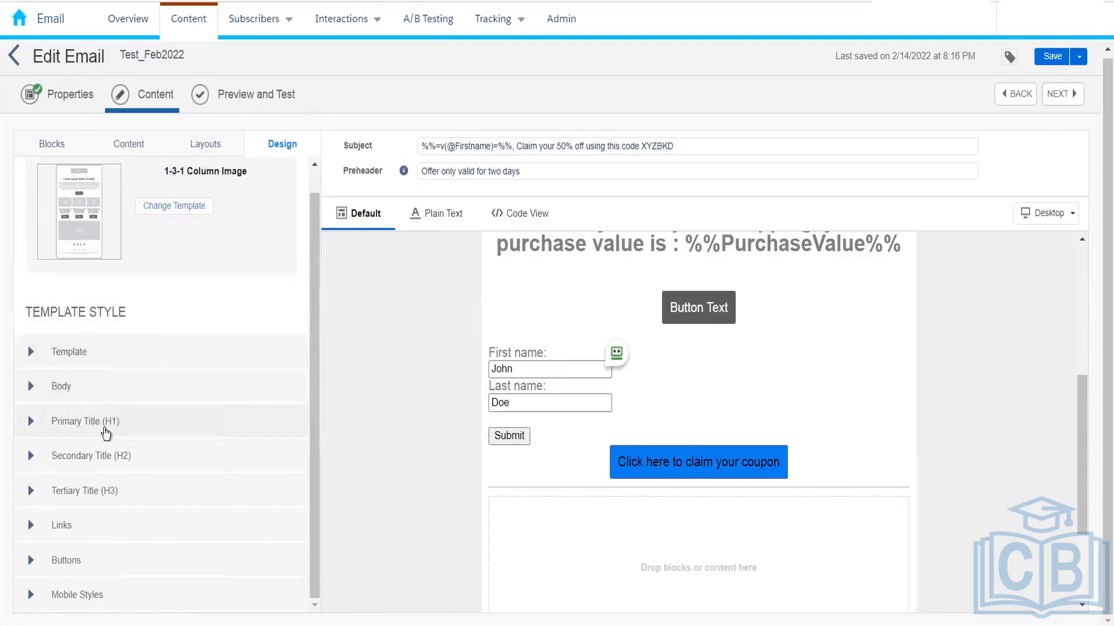
{"action": "left_click", "coordinate": [85, 421]}
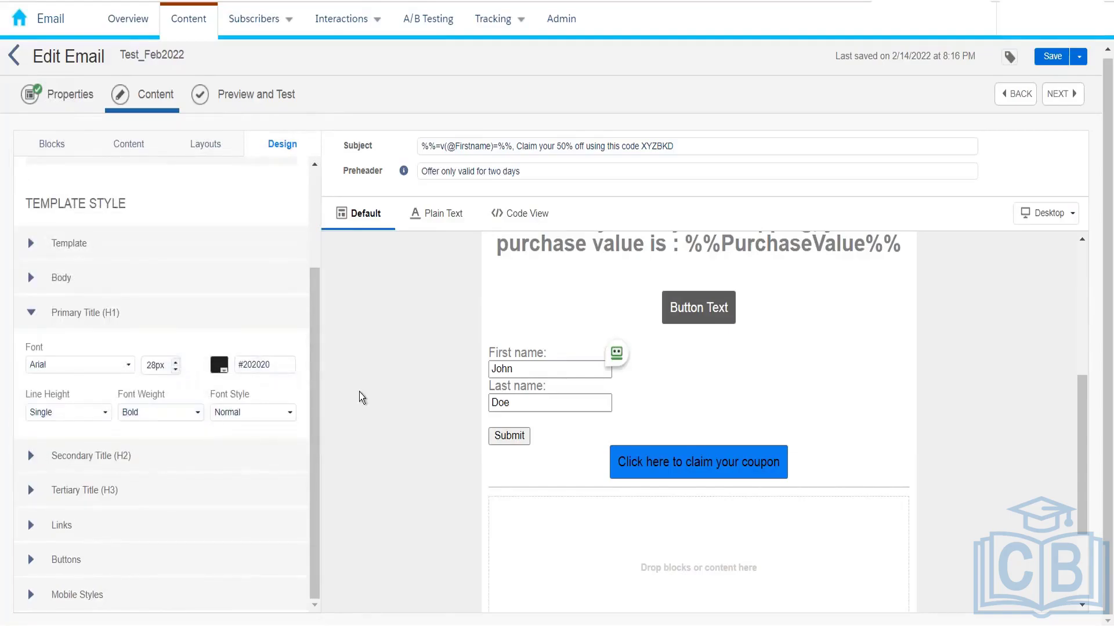
{"action": "scroll", "coordinate": [574, 406], "scroll_direction": "up", "scroll_amount": 5}
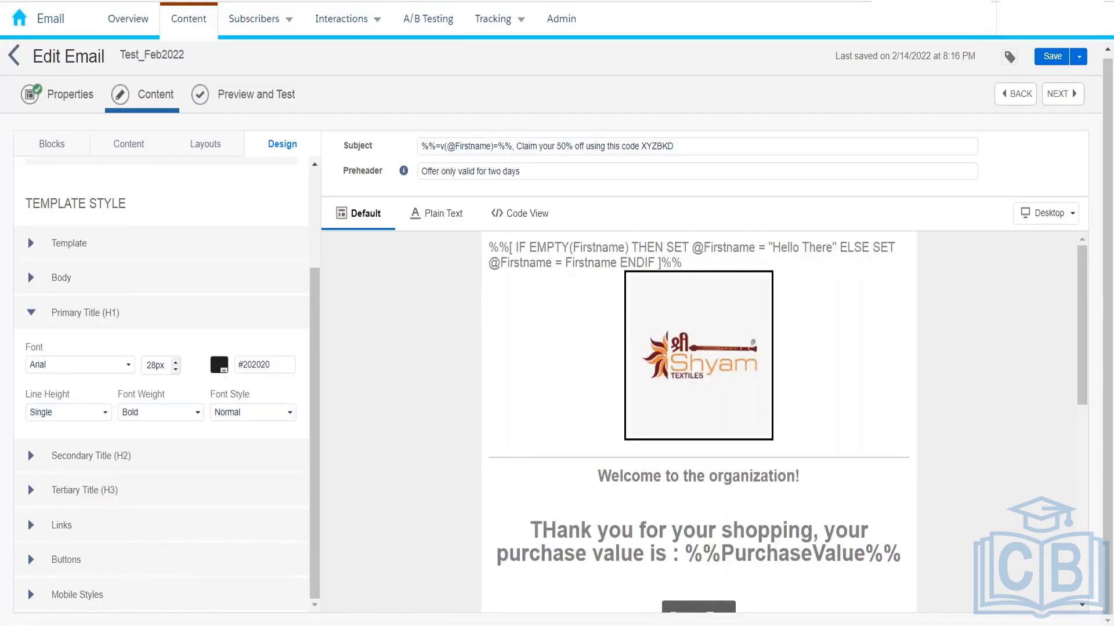
Bring back the content blocks, preview the email in Mobile view and return it to Desktop view.
{"action": "left_click", "coordinate": [52, 145]}
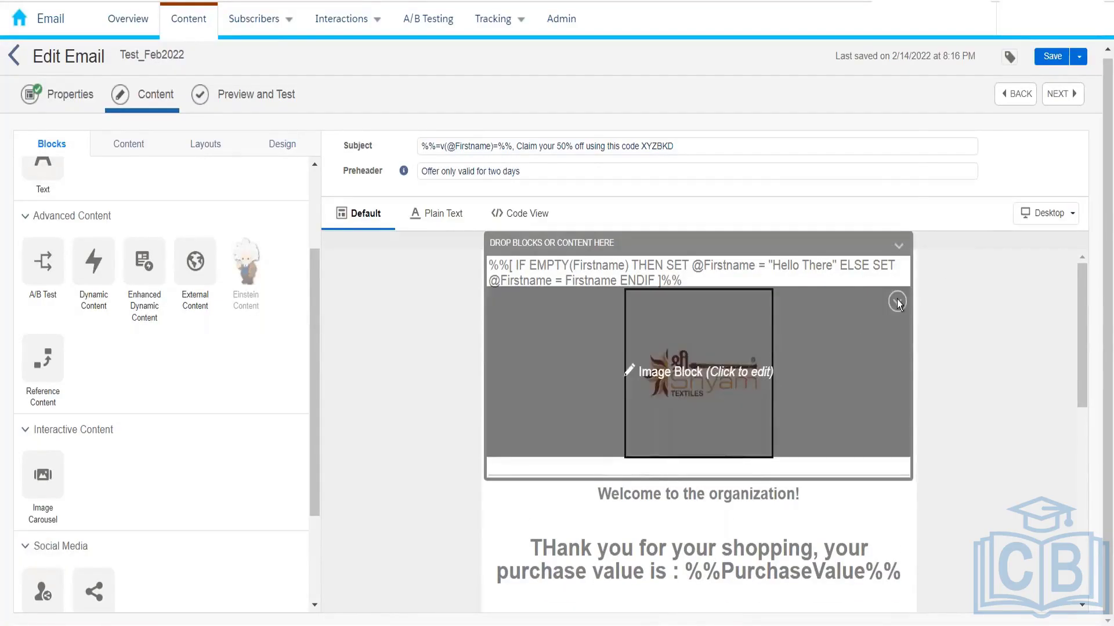
{"action": "left_click", "coordinate": [1049, 214]}
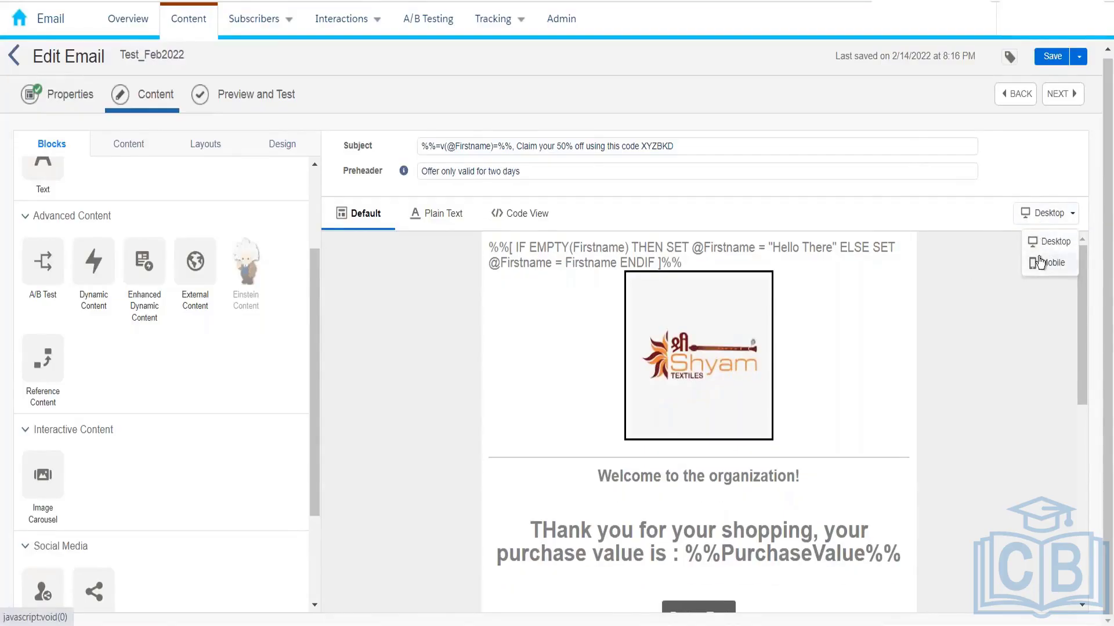
{"action": "left_click", "coordinate": [1044, 261]}
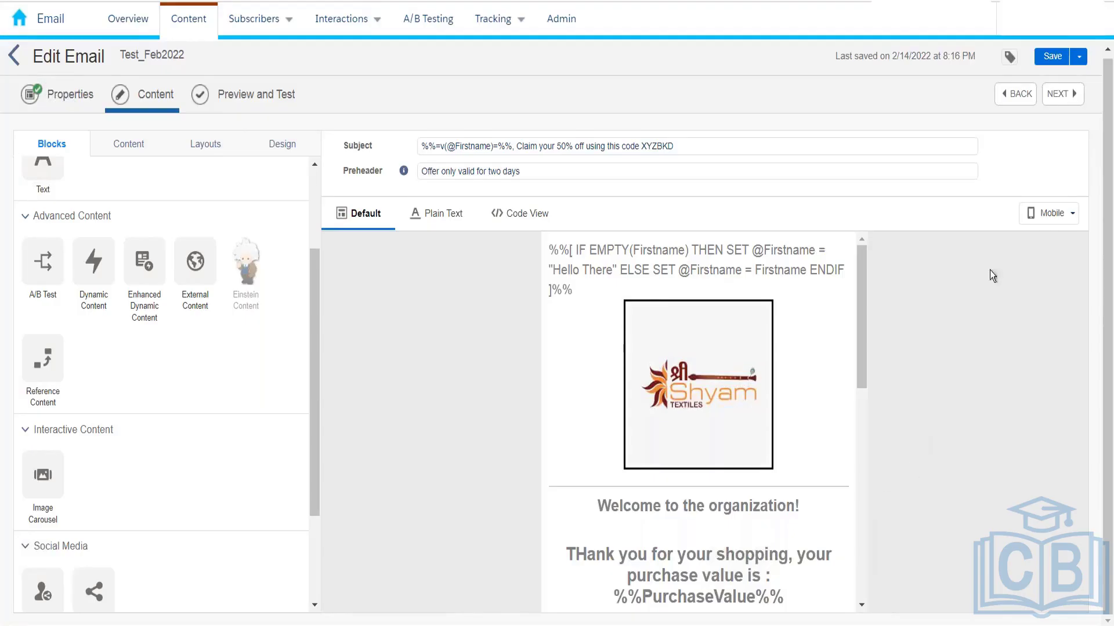
{"action": "left_click", "coordinate": [1039, 219]}
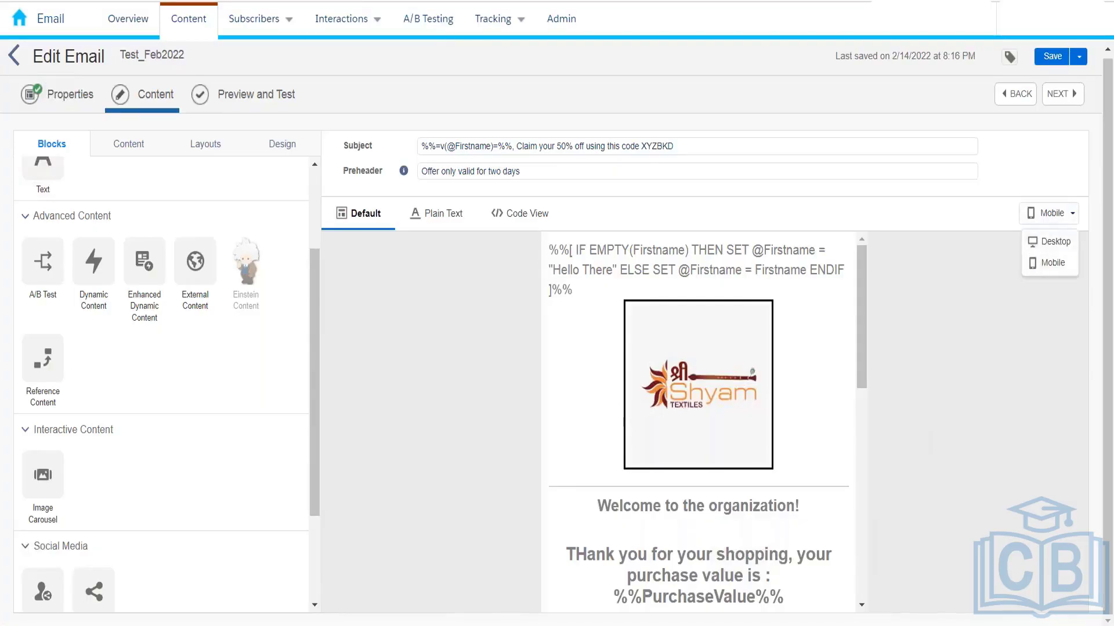
{"action": "left_click", "coordinate": [1038, 275]}
{"action": "left_click", "coordinate": [1038, 224]}
{"action": "left_click", "coordinate": [1039, 242]}
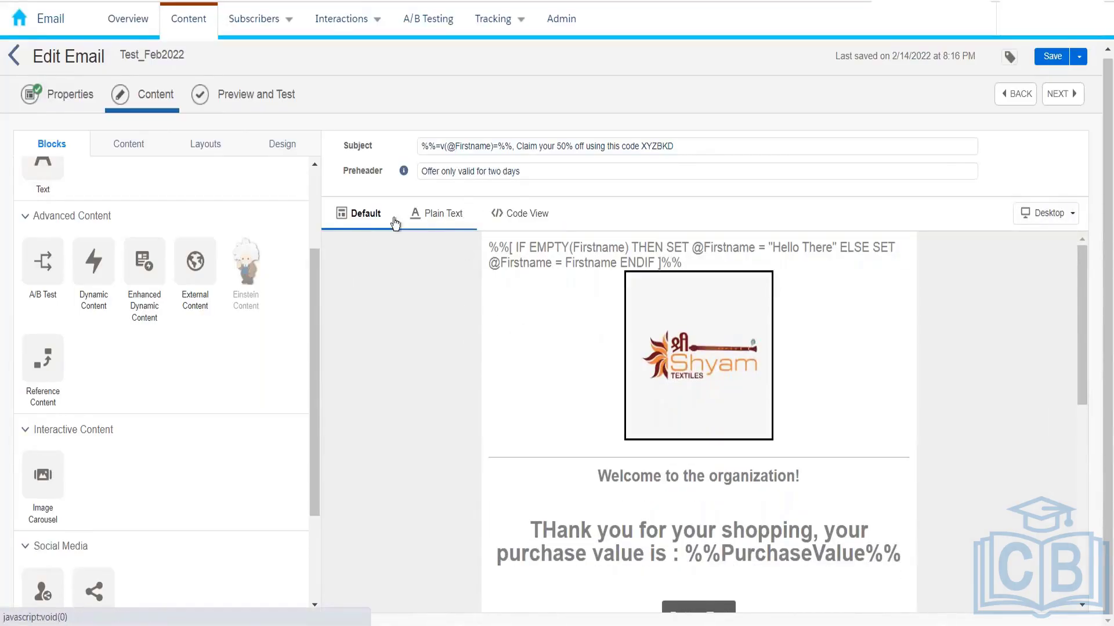
Open the plain text version of the email for editing and read through its lines.
{"action": "left_click", "coordinate": [423, 215]}
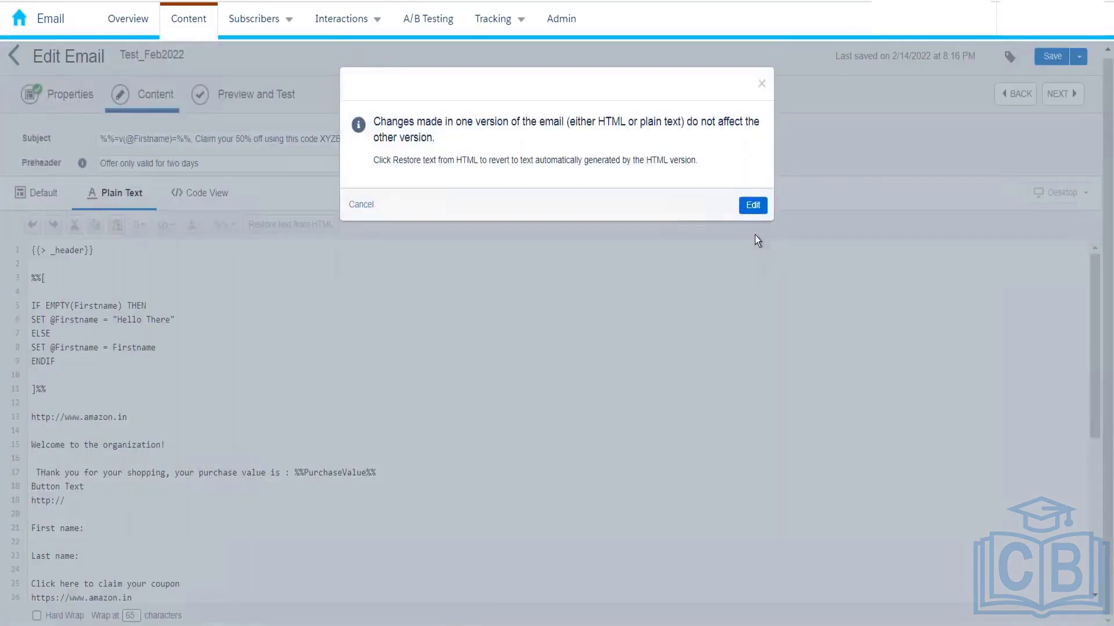
{"action": "left_click", "coordinate": [759, 208]}
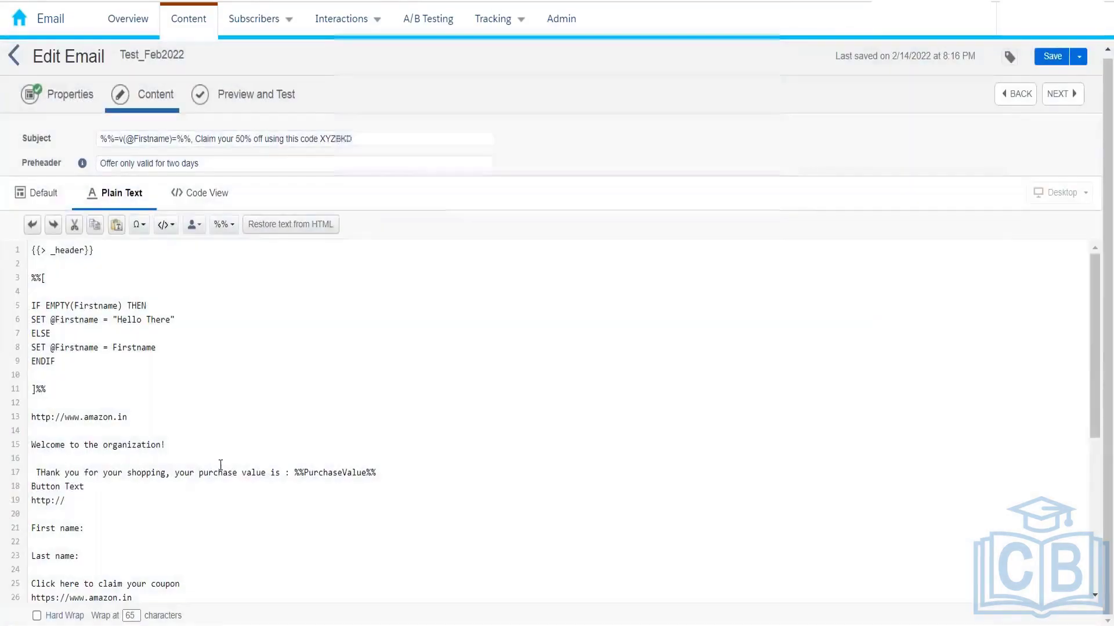
{"action": "scroll", "coordinate": [239, 508], "scroll_direction": "down", "scroll_amount": 5}
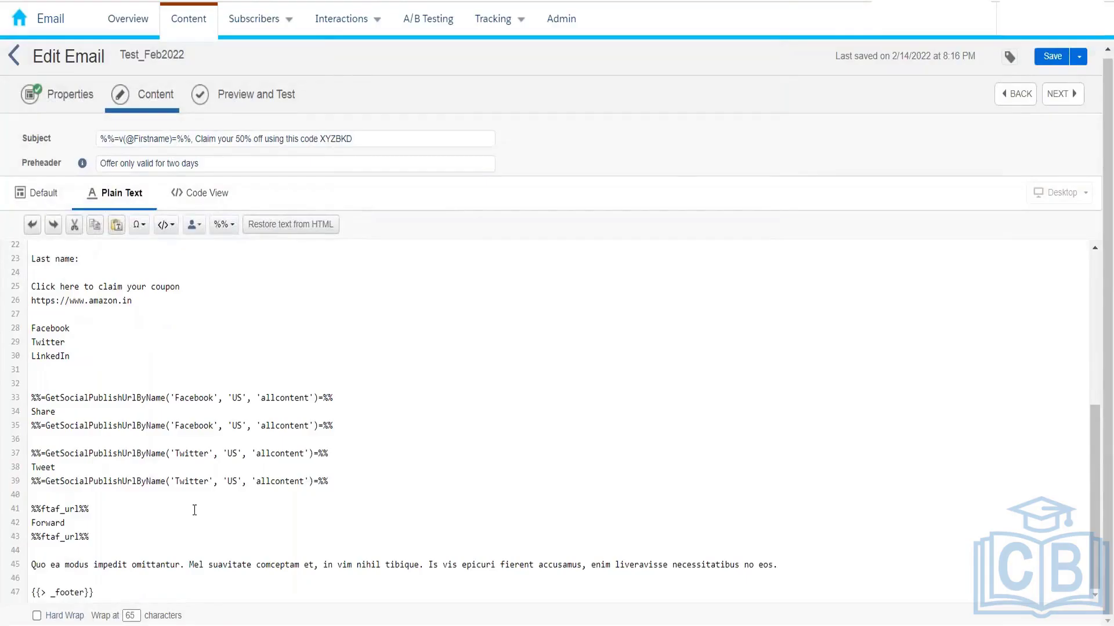
{"action": "scroll", "coordinate": [135, 395], "scroll_direction": "up", "scroll_amount": 5}
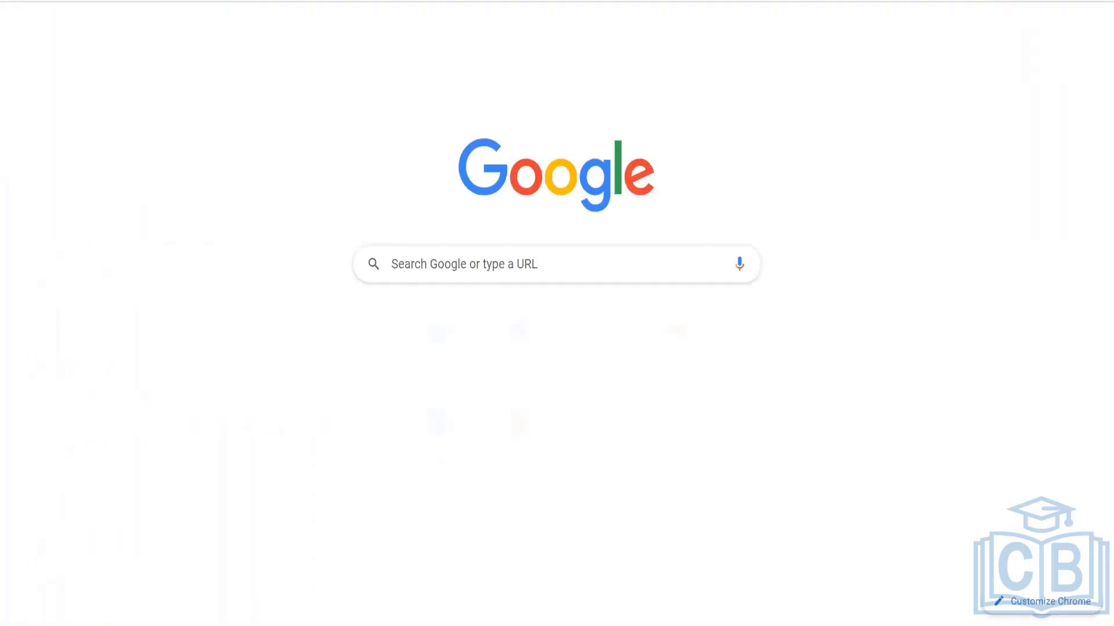
Search Google for MIME and return to the email's plain text version.
{"action": "type", "text": "mime"}
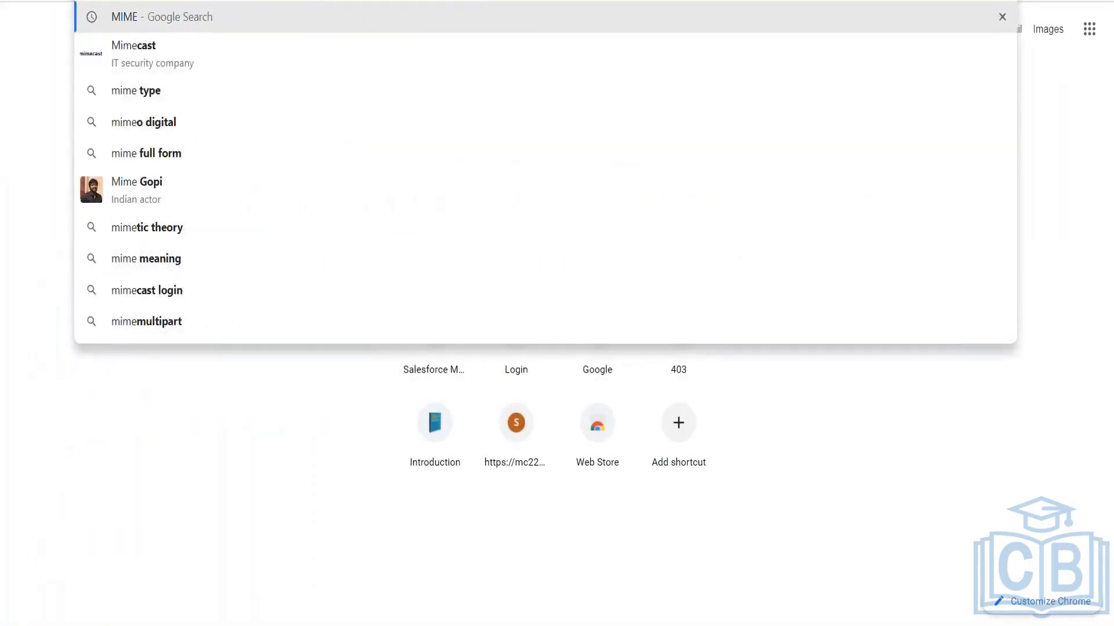
{"action": "key", "text": "Return"}
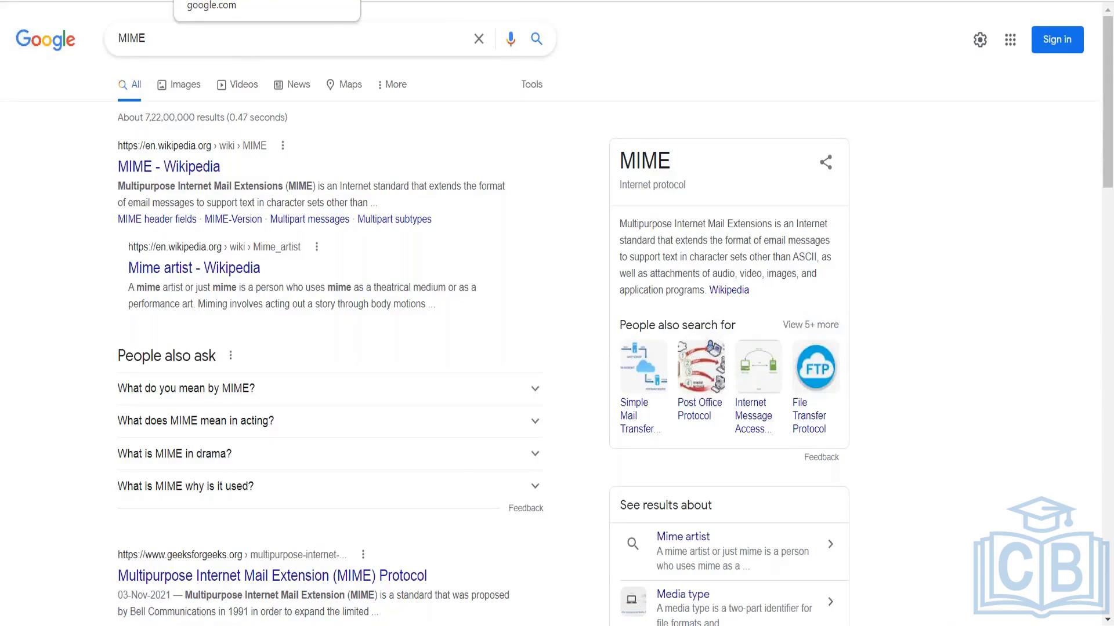
{"action": "left_click", "coordinate": [100, 0]}
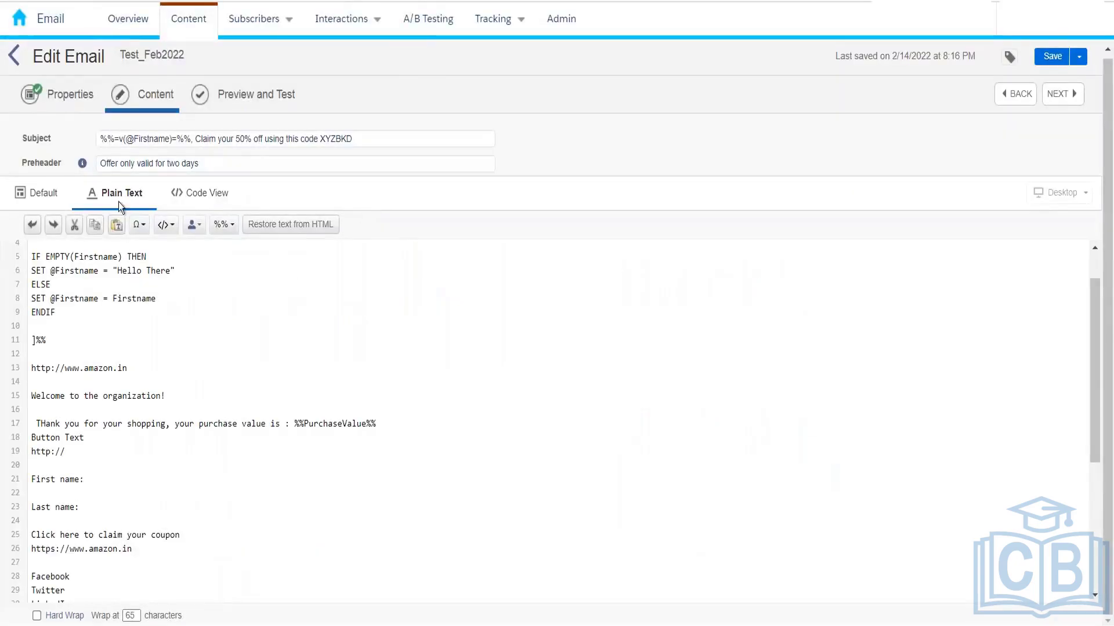
Highlight the body lines of the plain text version and compare them with the default version and its layouts and content items.
{"action": "left_click_drag", "start_coordinate": [30, 258], "coordinate": [116, 547]}
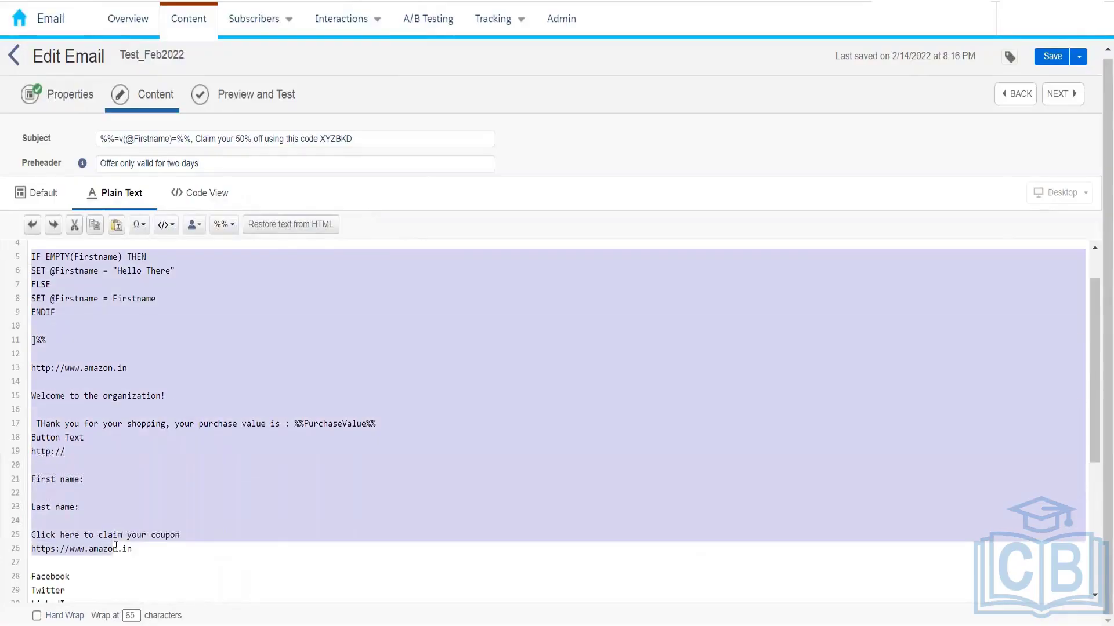
{"action": "left_click", "coordinate": [194, 447]}
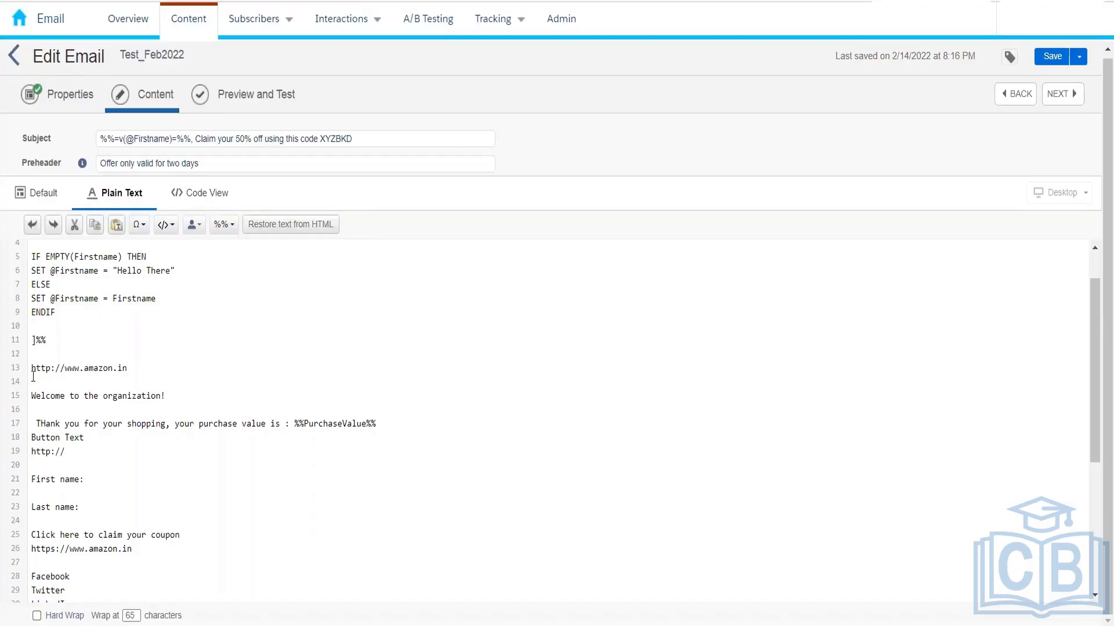
{"action": "left_click_drag", "start_coordinate": [32, 367], "coordinate": [59, 474]}
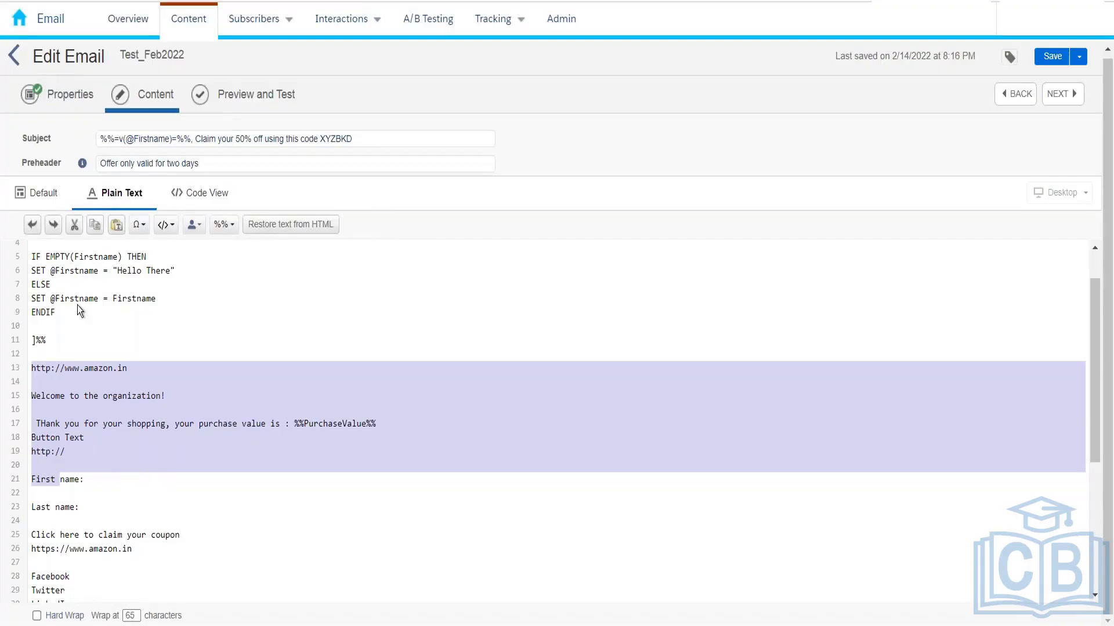
{"action": "left_click", "coordinate": [43, 194]}
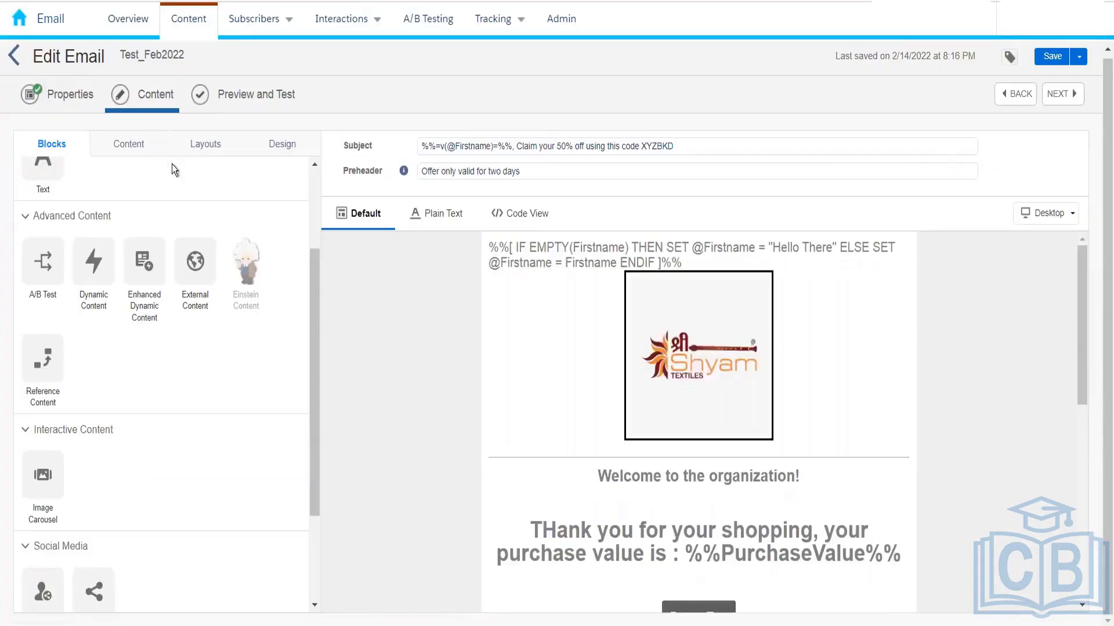
{"action": "left_click", "coordinate": [205, 144]}
{"action": "left_click", "coordinate": [128, 145]}
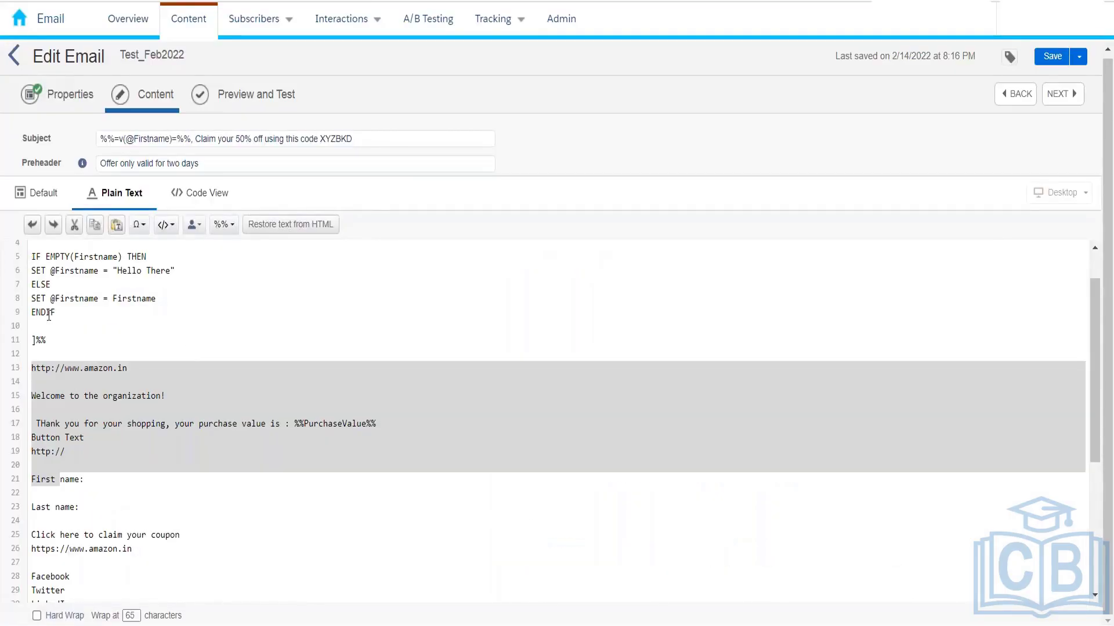
Highlight the Firstname IF/ELSE script in the plain text version and open the email's code view.
{"action": "left_click_drag", "start_coordinate": [49, 316], "coordinate": [55, 339]}
{"action": "scroll", "coordinate": [122, 331], "scroll_direction": "up", "scroll_amount": 1}
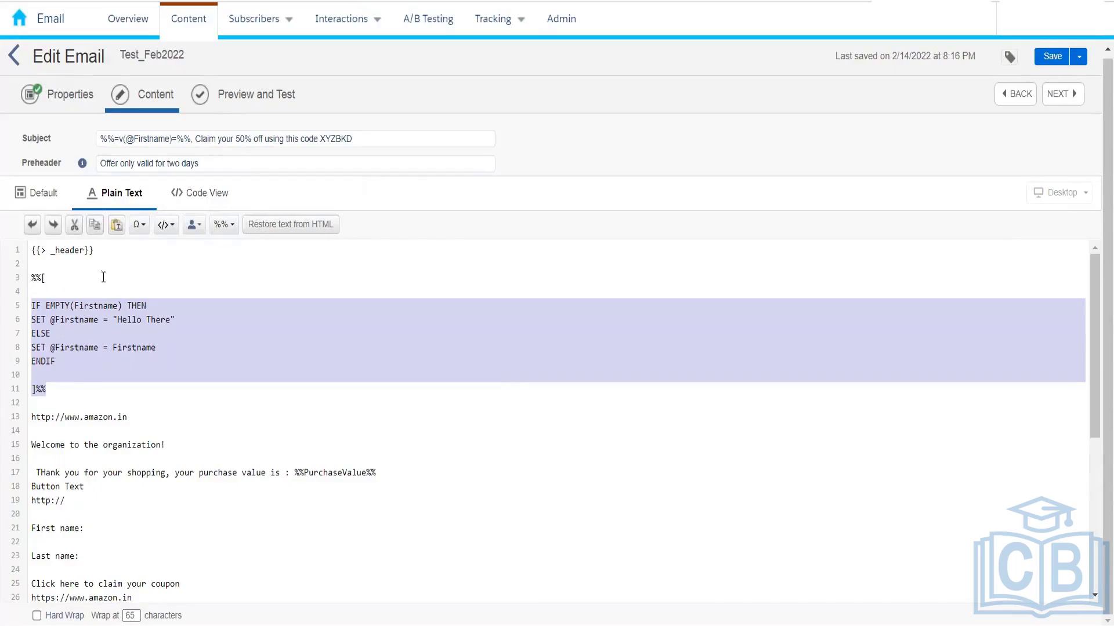
{"action": "left_click", "coordinate": [193, 200]}
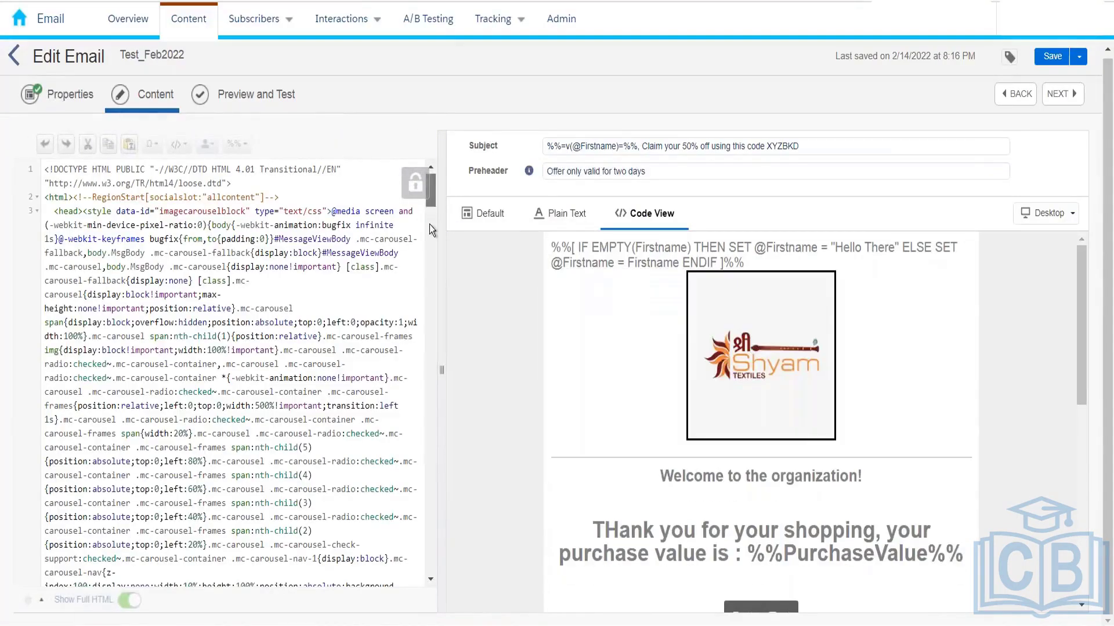
Examine the email's full HTML in the code view and its rendered preview down to the social links.
{"action": "scroll", "coordinate": [430, 229], "scroll_direction": "down", "scroll_amount": 3}
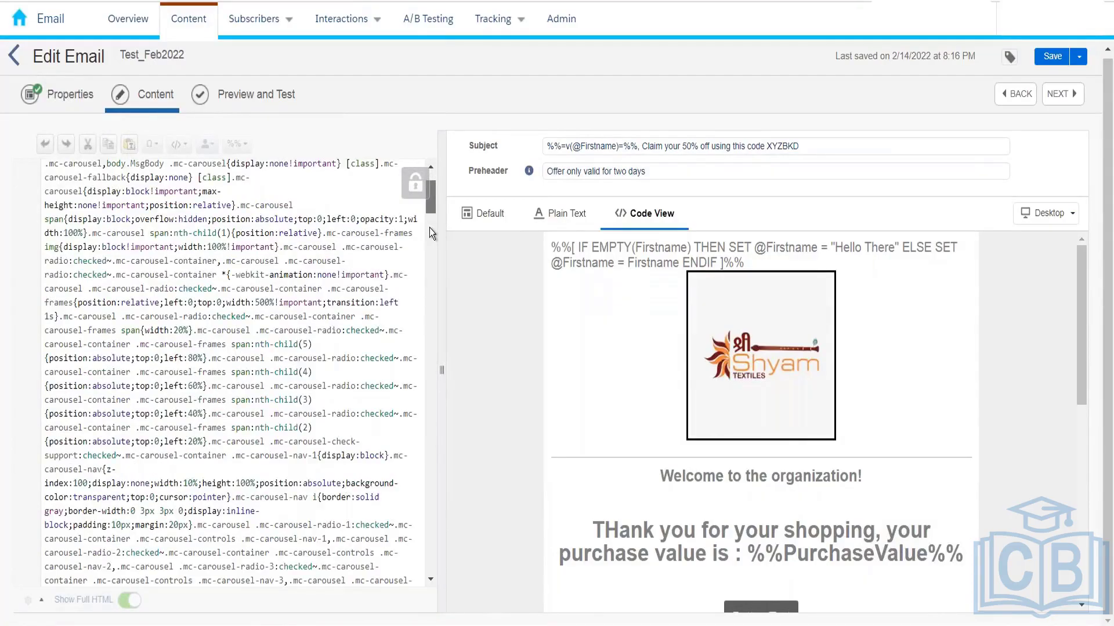
{"action": "left_click_drag", "start_coordinate": [429, 227], "coordinate": [423, 489]}
{"action": "scroll", "coordinate": [423, 516], "scroll_direction": "down", "scroll_amount": 10}
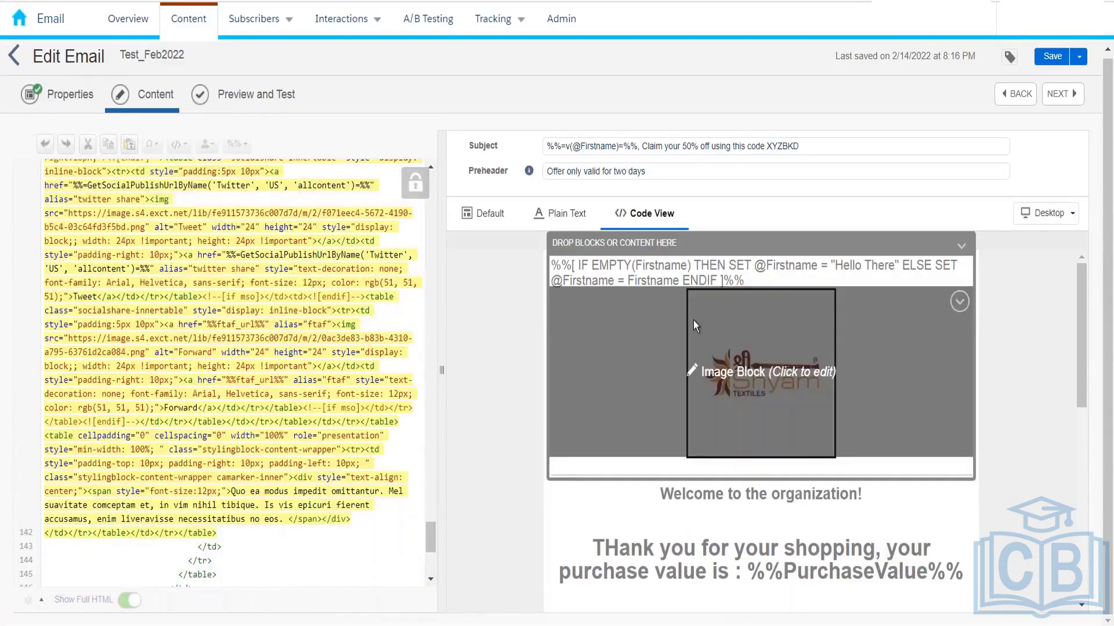
{"action": "scroll", "coordinate": [833, 473], "scroll_direction": "down", "scroll_amount": 2}
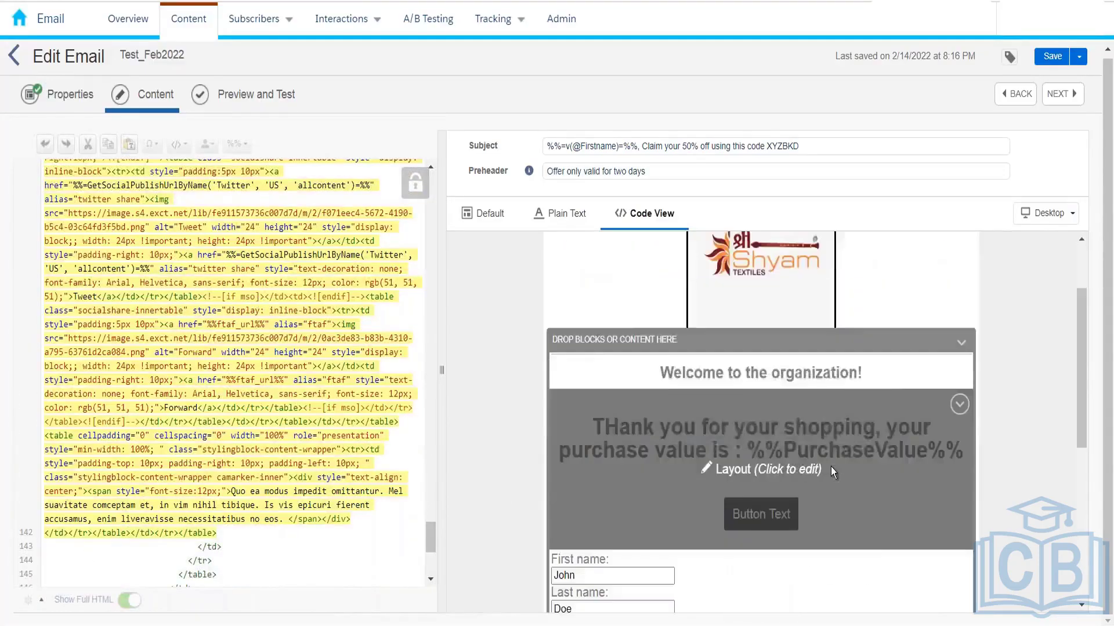
{"action": "scroll", "coordinate": [833, 473], "scroll_direction": "down", "scroll_amount": 5}
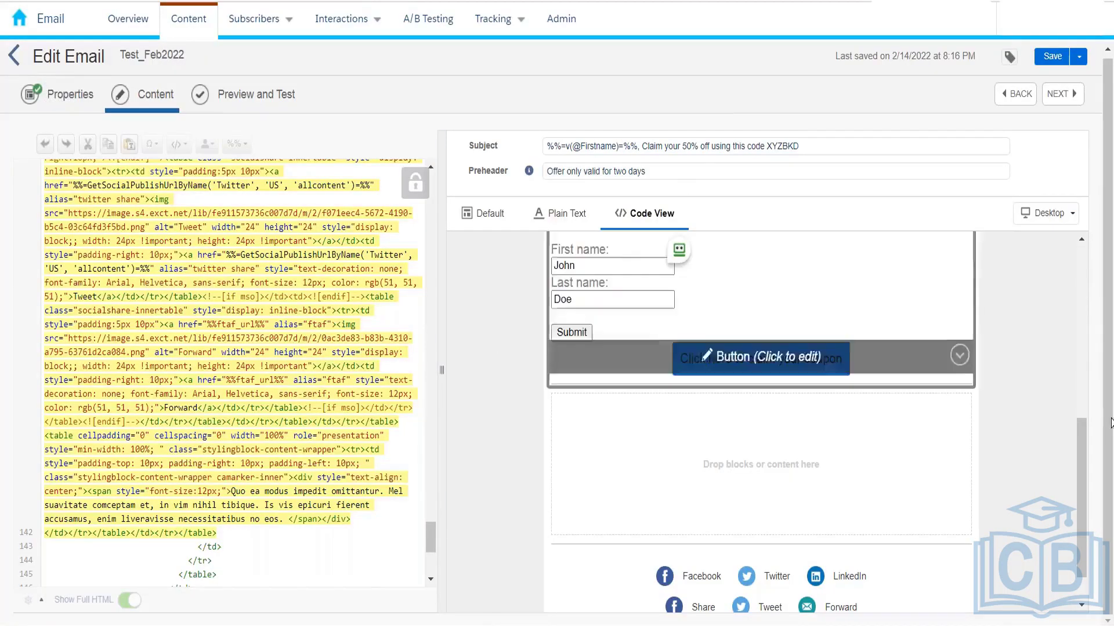
{"action": "left_click_drag", "start_coordinate": [1084, 494], "coordinate": [1019, 185]}
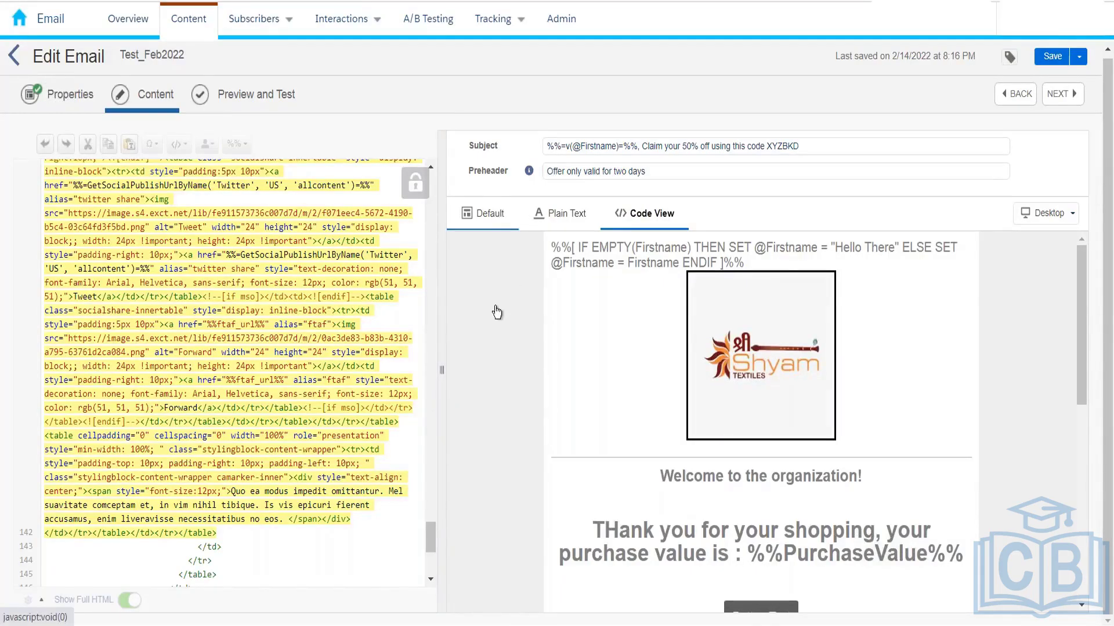
Return to the email's default version with the content blocks shown, and save the email.
{"action": "left_click", "coordinate": [527, 221]}
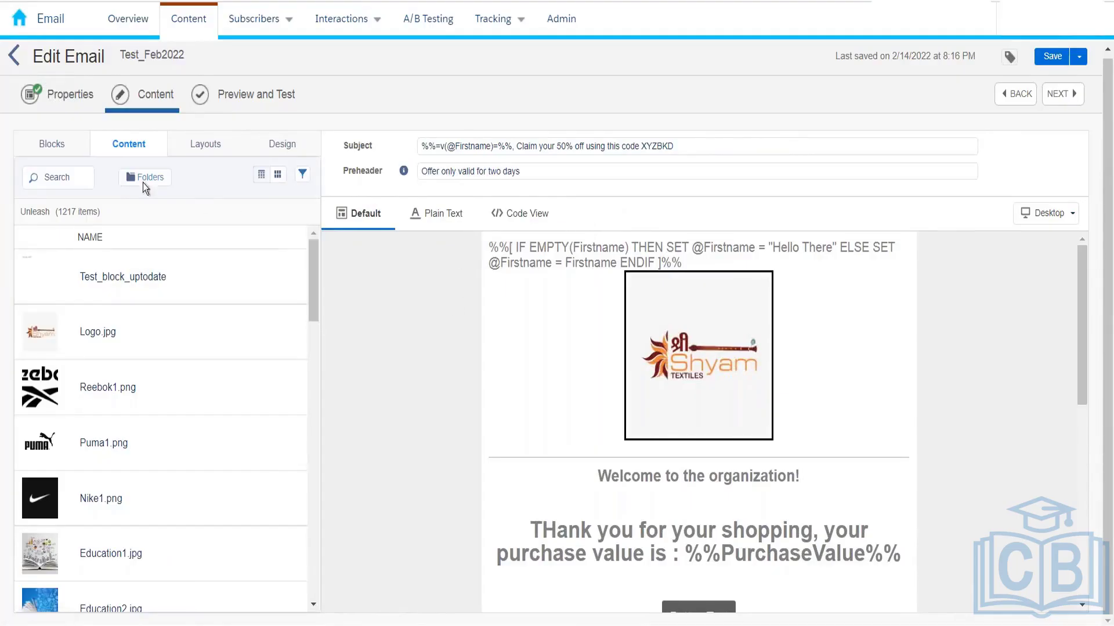
{"action": "left_click", "coordinate": [73, 150]}
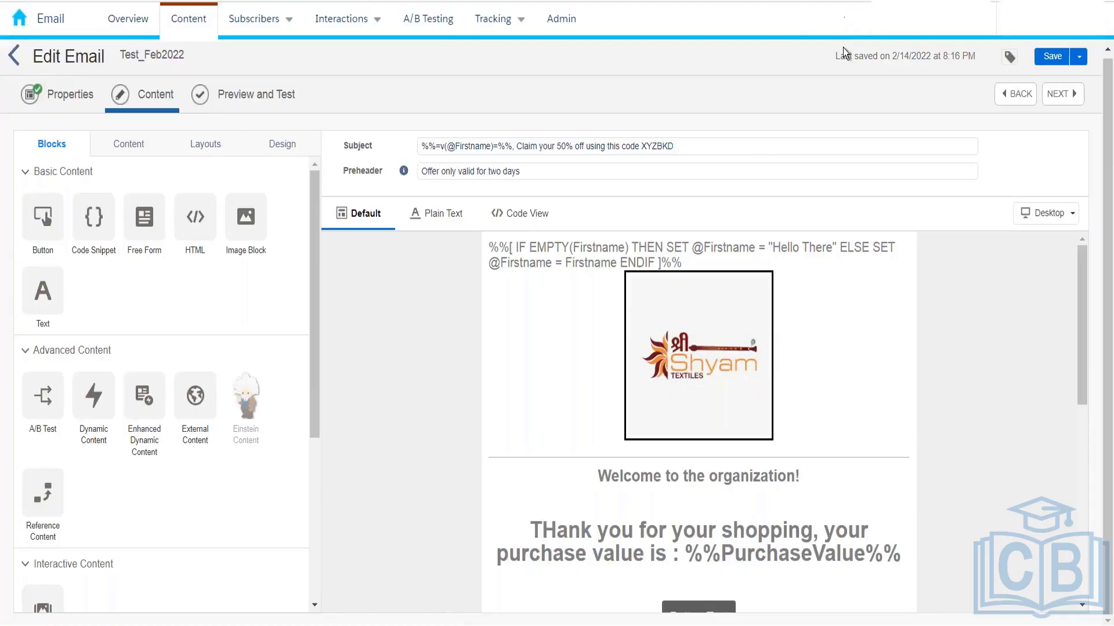
{"action": "left_click", "coordinate": [1044, 58]}
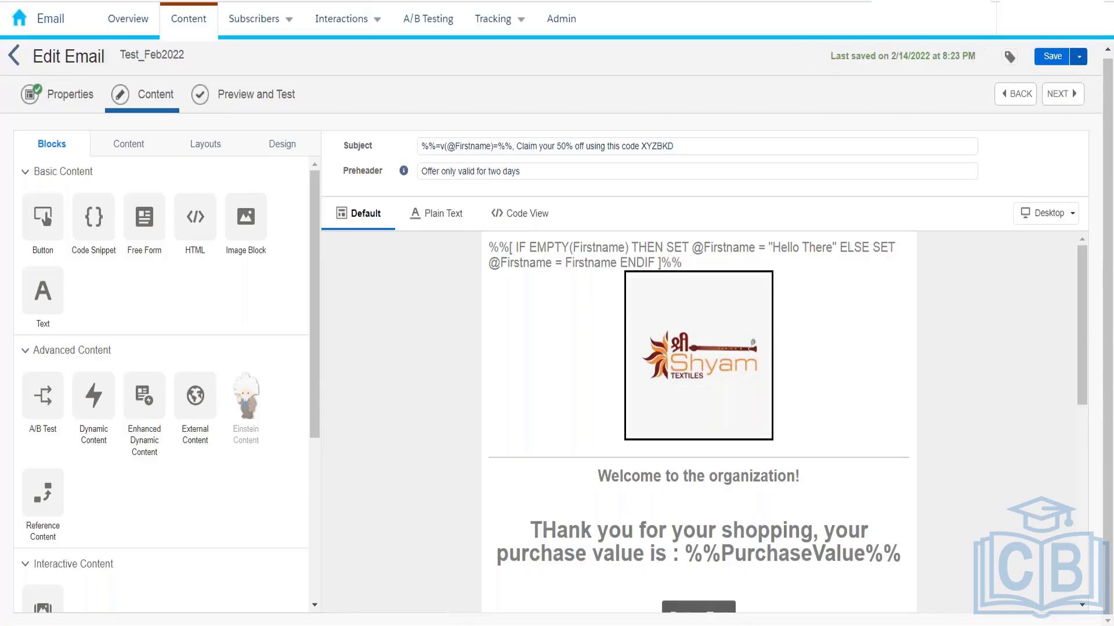
{"action": "left_click", "coordinate": [1080, 58]}
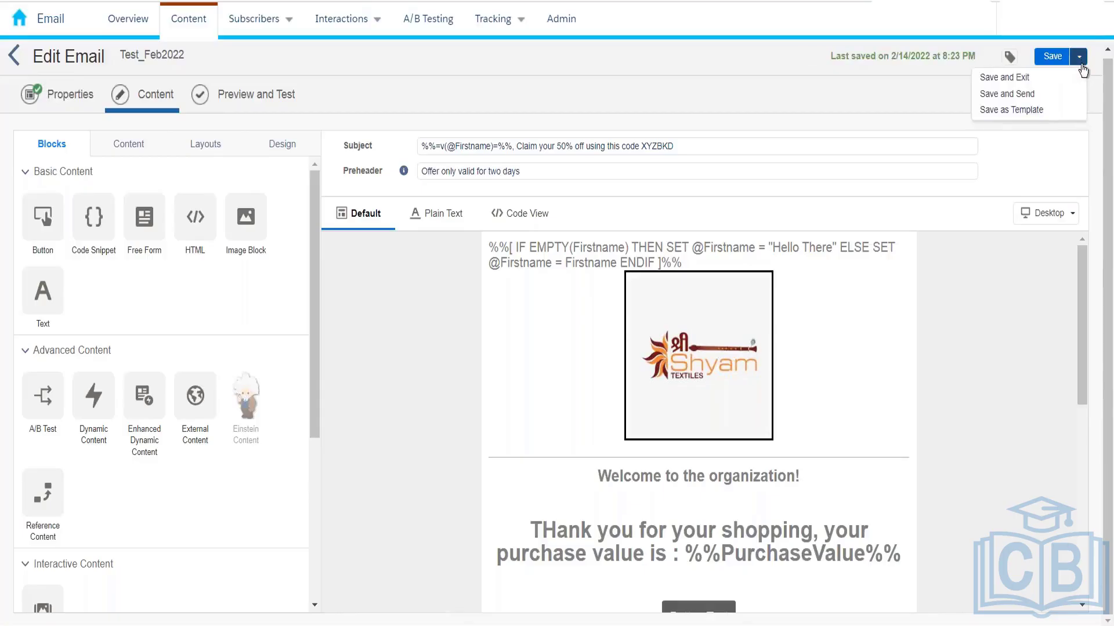
{"action": "left_click", "coordinate": [1039, 98]}
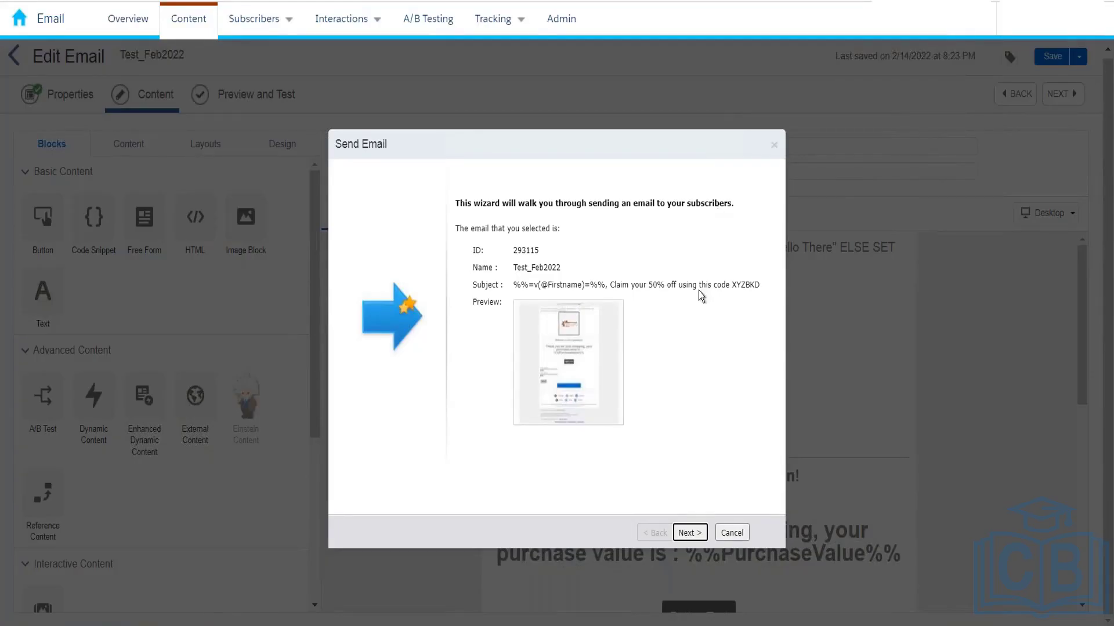
{"action": "mouse_move", "coordinate": [284, 30]}
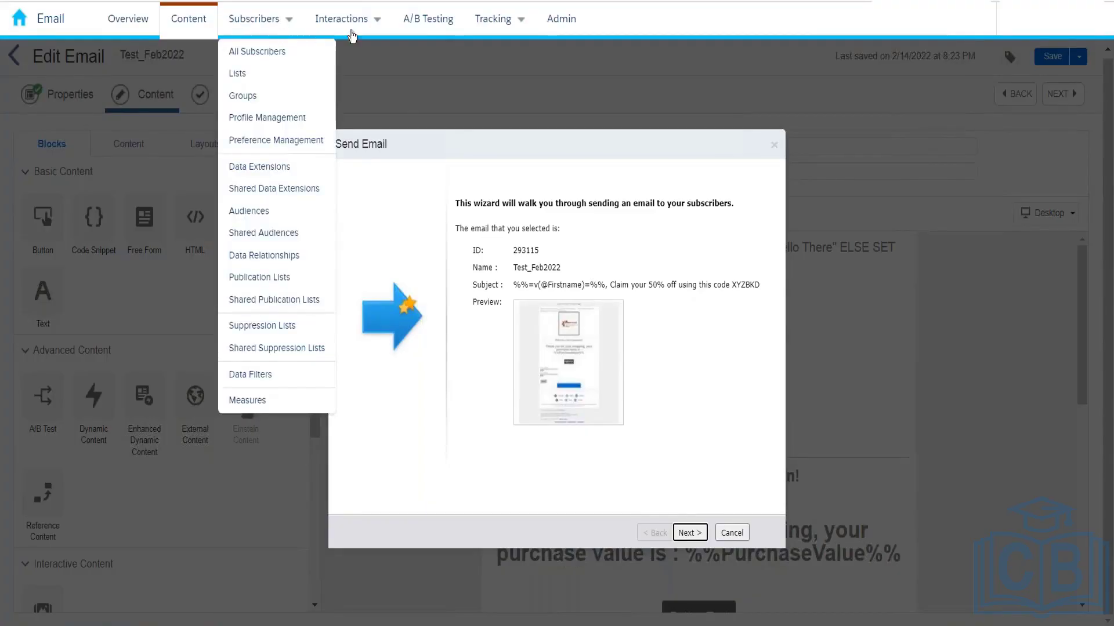
{"action": "mouse_move", "coordinate": [359, 36]}
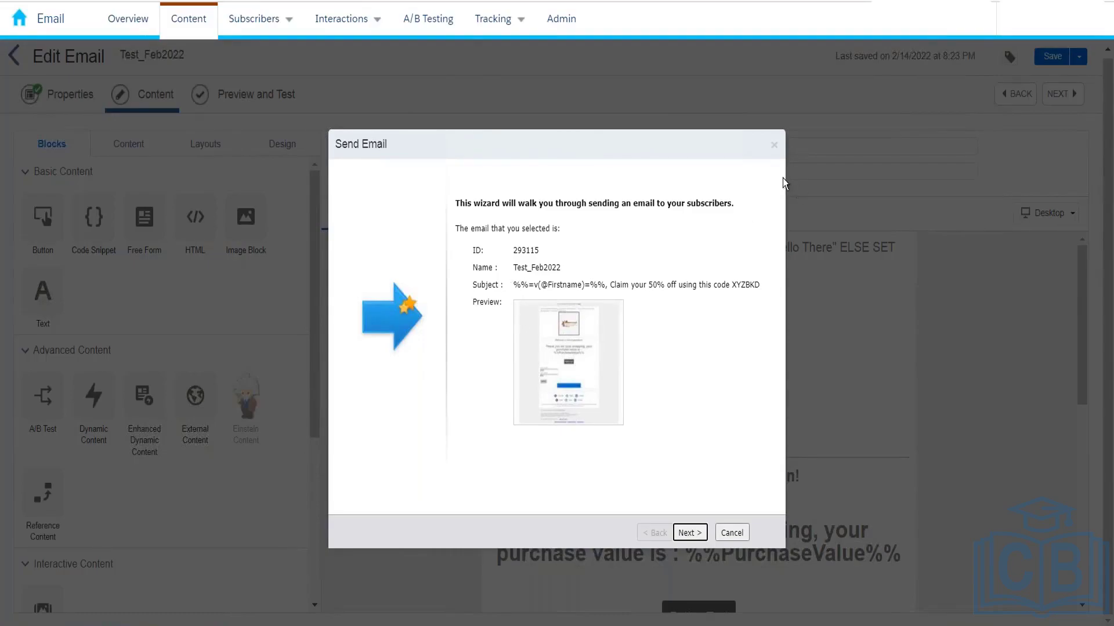
{"action": "left_click", "coordinate": [772, 147]}
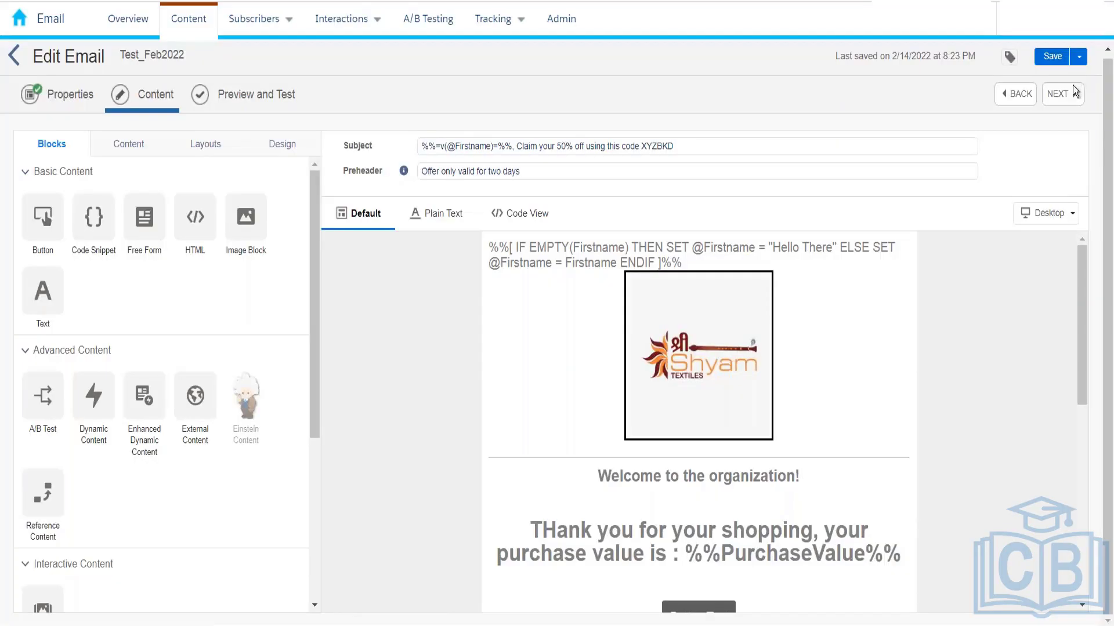
Save the email with the Save and Send option and advance the Send Email wizard to choosing recipients.
{"action": "left_click", "coordinate": [1079, 56]}
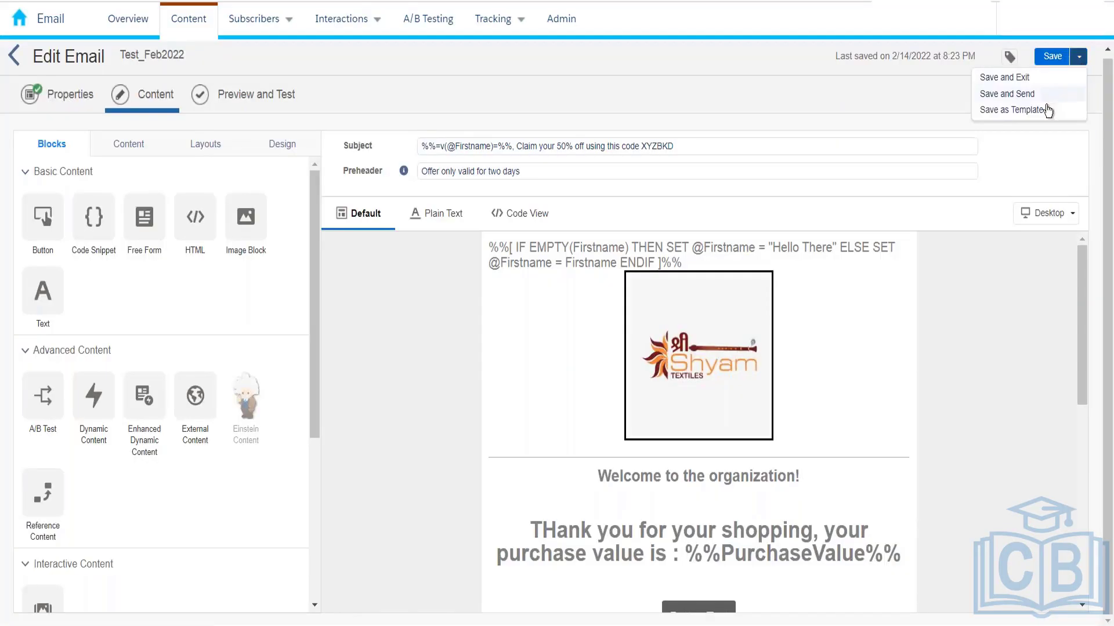
{"action": "left_click", "coordinate": [1044, 95]}
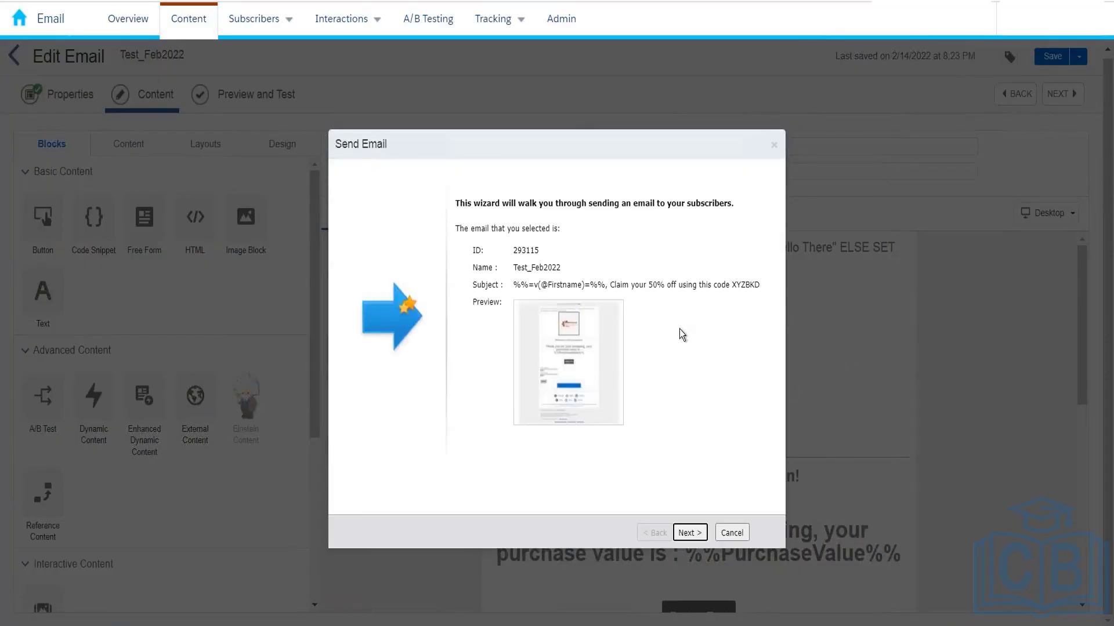
{"action": "left_click", "coordinate": [690, 533]}
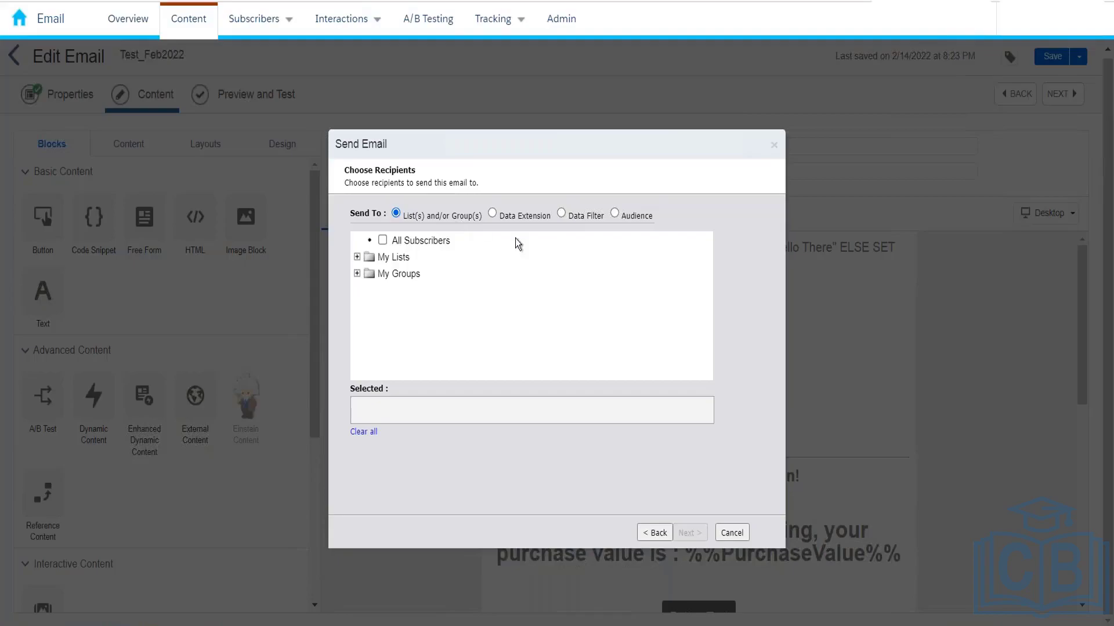
Examine the Data Filter and Audience recipient sources for the send.
{"action": "left_click", "coordinate": [545, 219]}
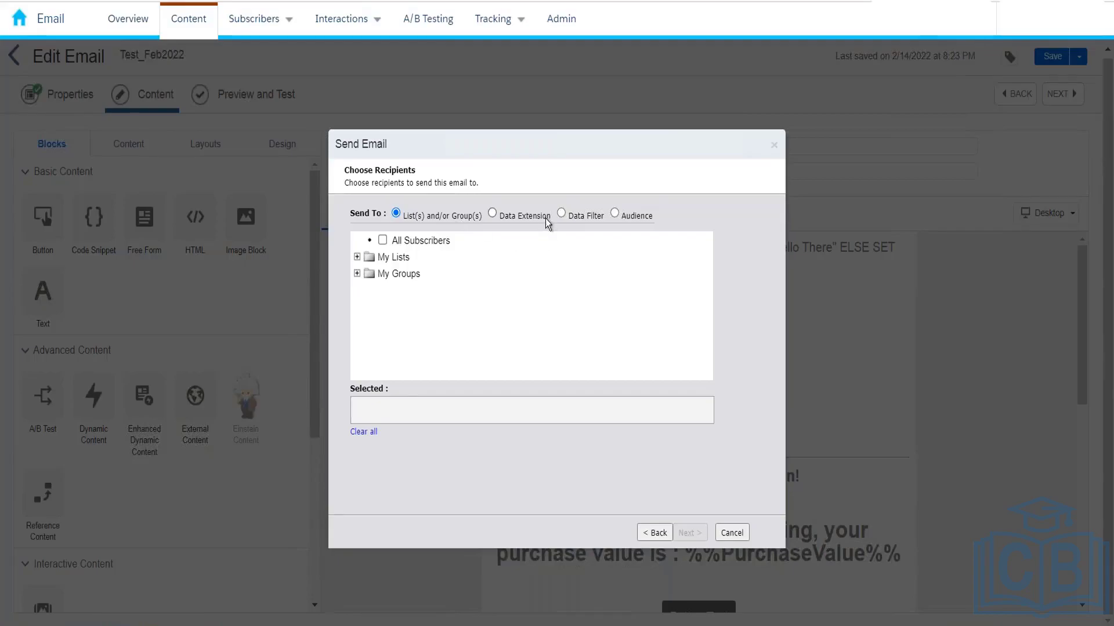
{"action": "left_click", "coordinate": [586, 217]}
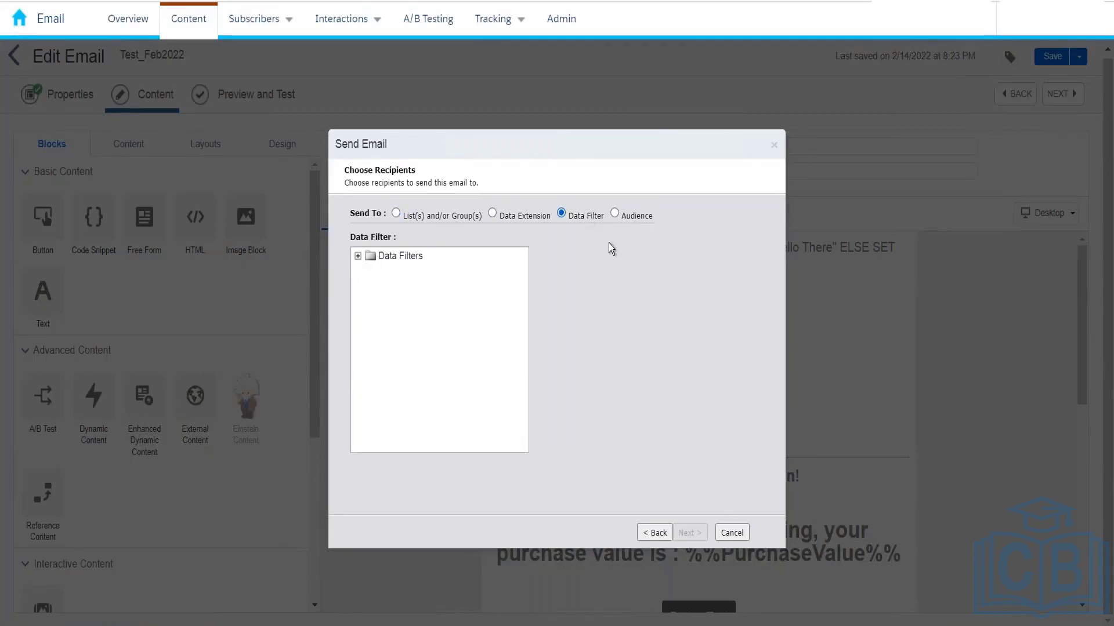
{"action": "left_click", "coordinate": [643, 220]}
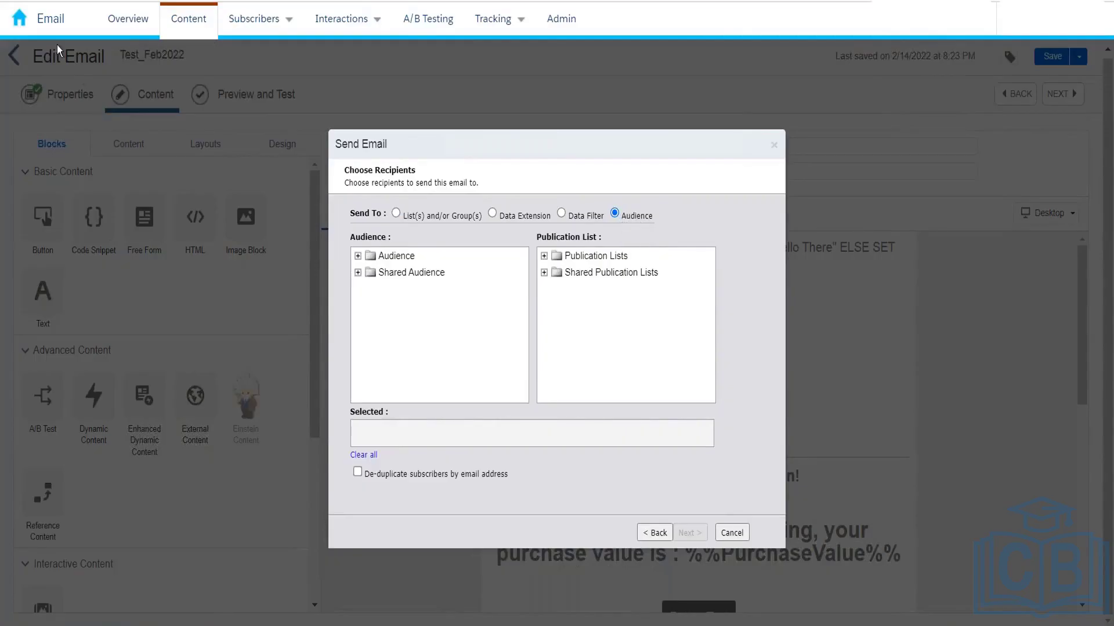
{"action": "mouse_move", "coordinate": [18, 29]}
{"action": "mouse_move", "coordinate": [603, 150]}
Choose the InterestedCustomer_10thFeb2022 data extension as the send's recipients and continue to the exclusions.
{"action": "left_click", "coordinate": [525, 216]}
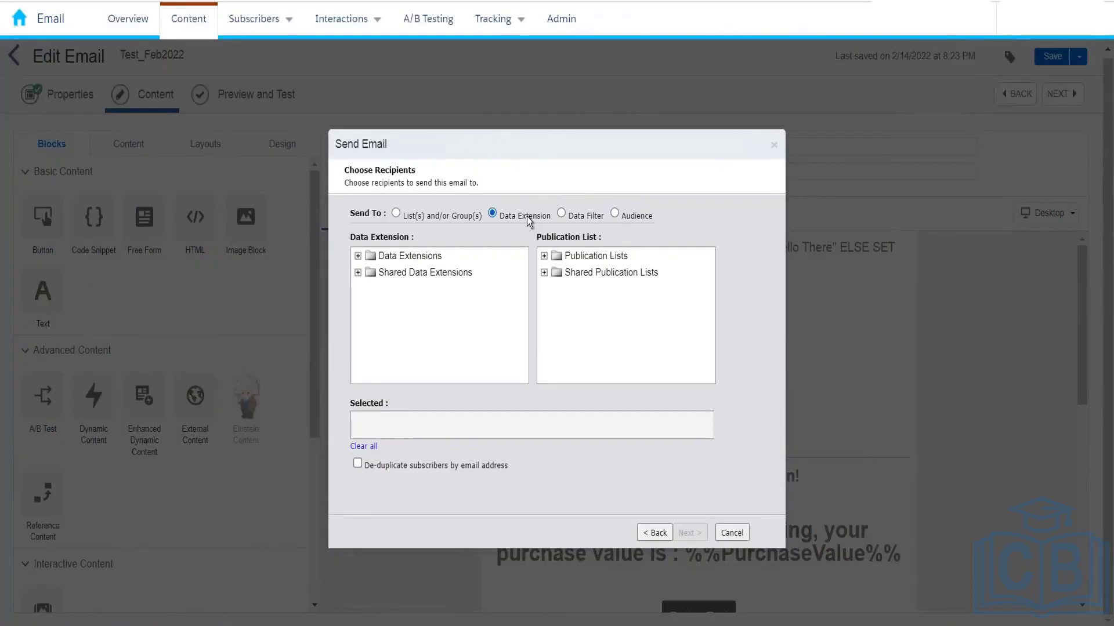
{"action": "left_click", "coordinate": [358, 256]}
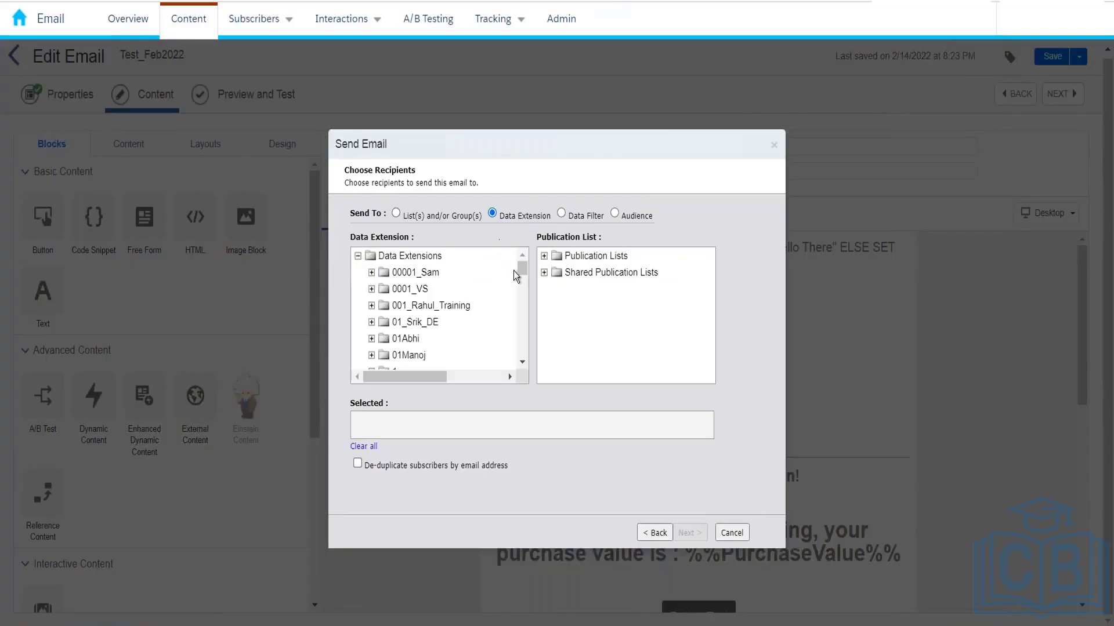
{"action": "left_click_drag", "start_coordinate": [518, 272], "coordinate": [519, 287]}
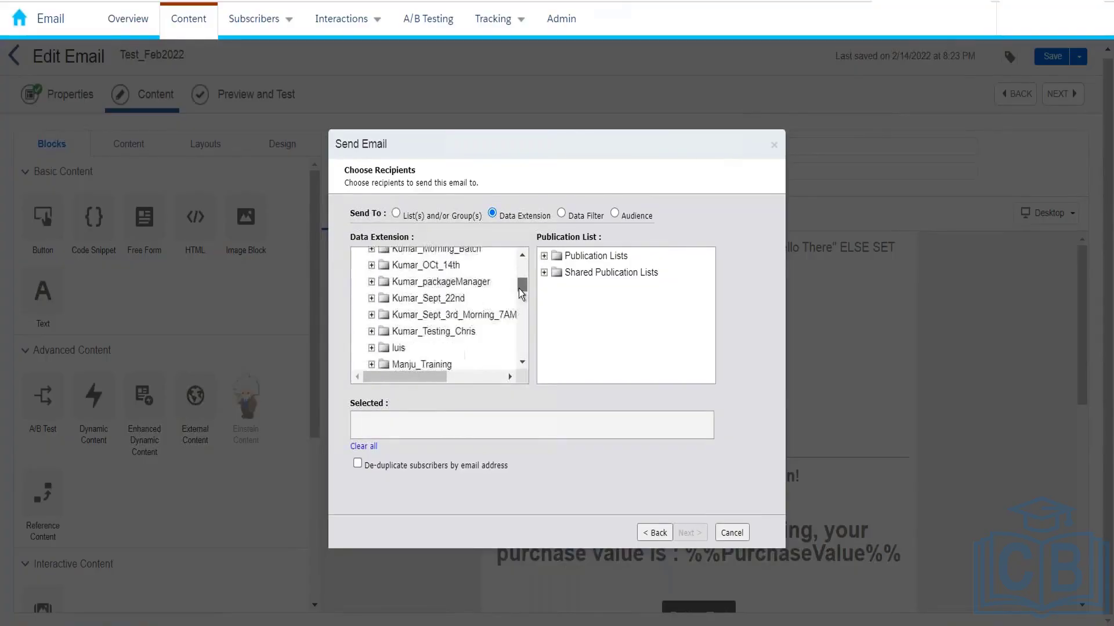
{"action": "scroll", "coordinate": [519, 288], "scroll_direction": "up", "scroll_amount": 3}
{"action": "left_click", "coordinate": [469, 323]}
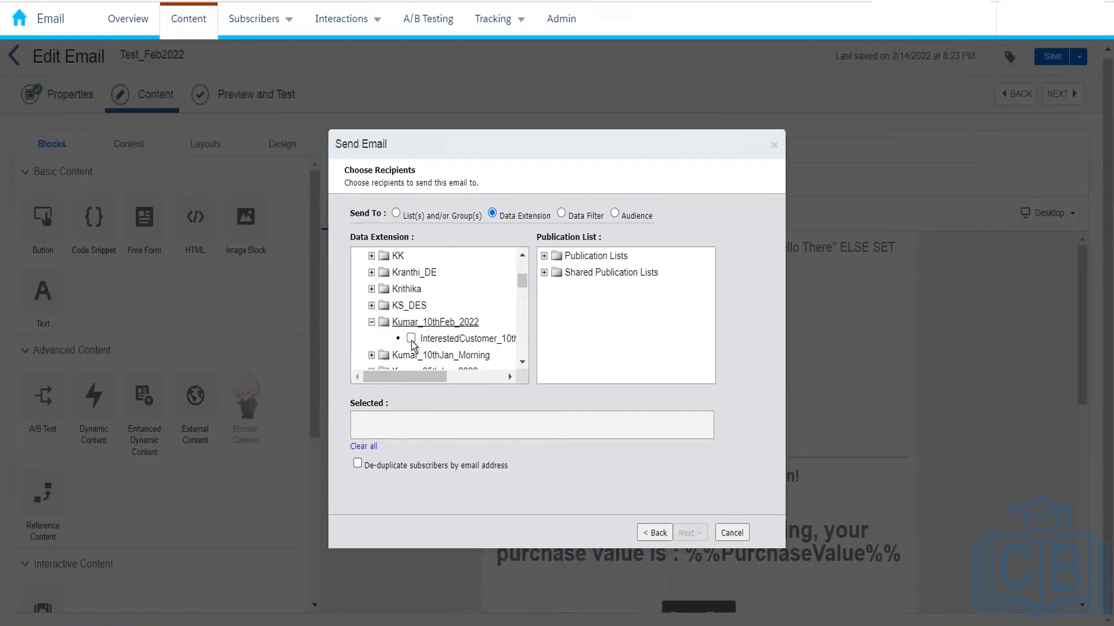
{"action": "left_click", "coordinate": [411, 339]}
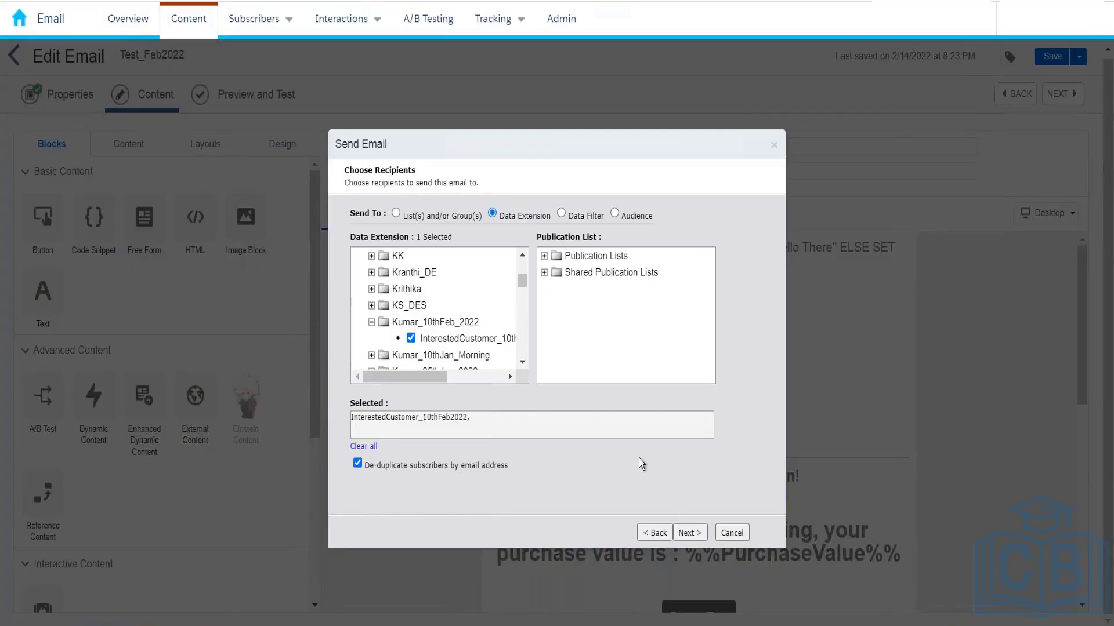
{"action": "left_click", "coordinate": [689, 537]}
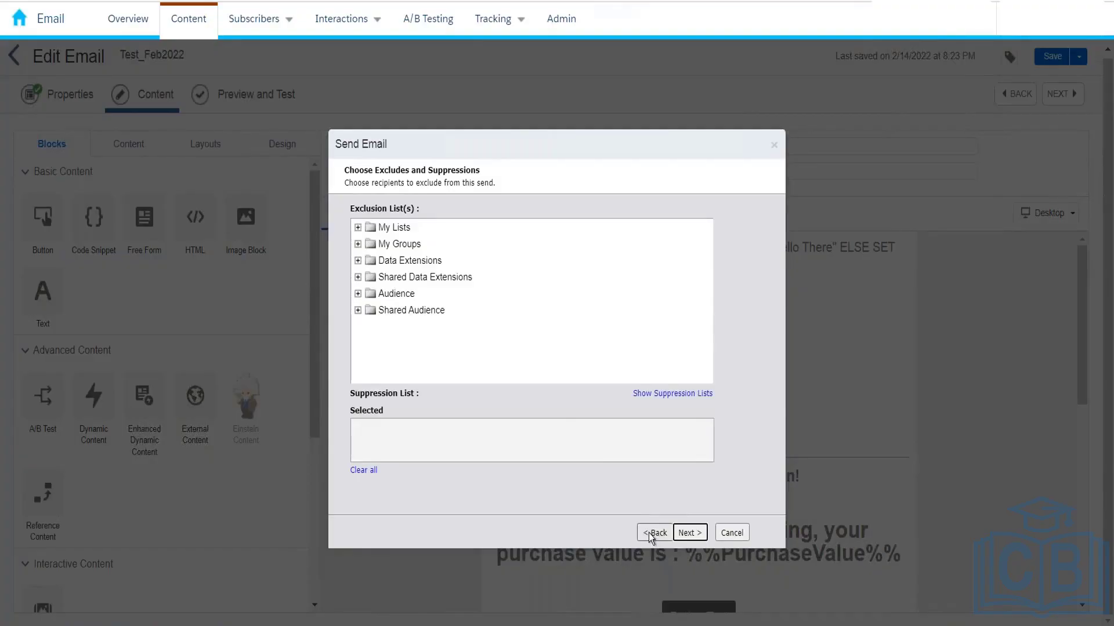
Go back to the recipients, skip the Adaware Web Companion offer, set the publication list to Commercial and continue to the exclusions.
{"action": "left_click", "coordinate": [648, 534]}
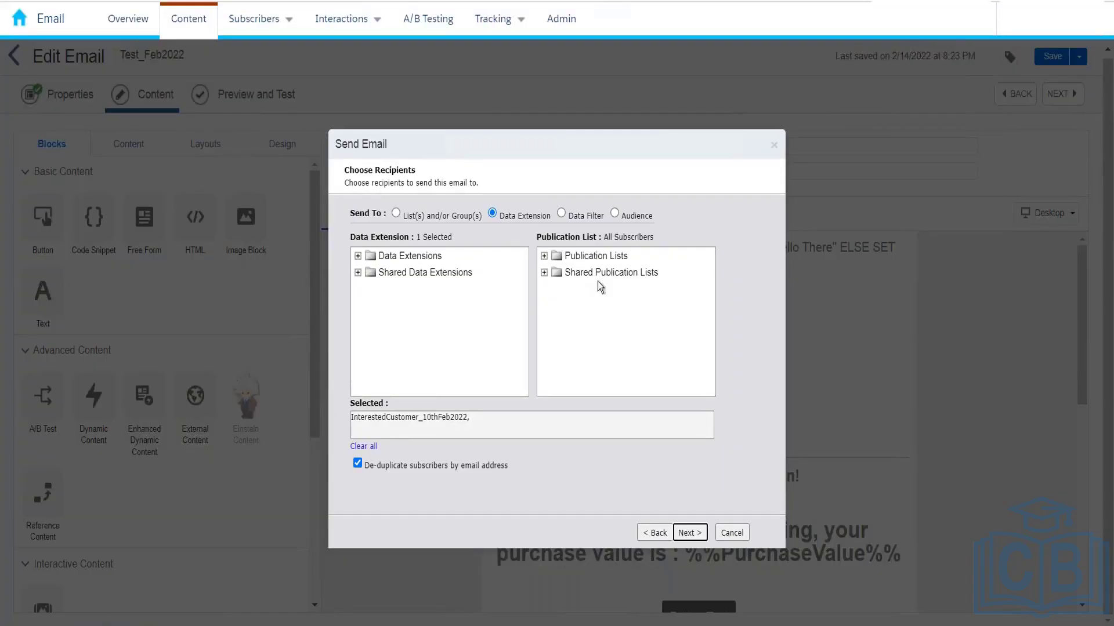
{"action": "left_click", "coordinate": [618, 238]}
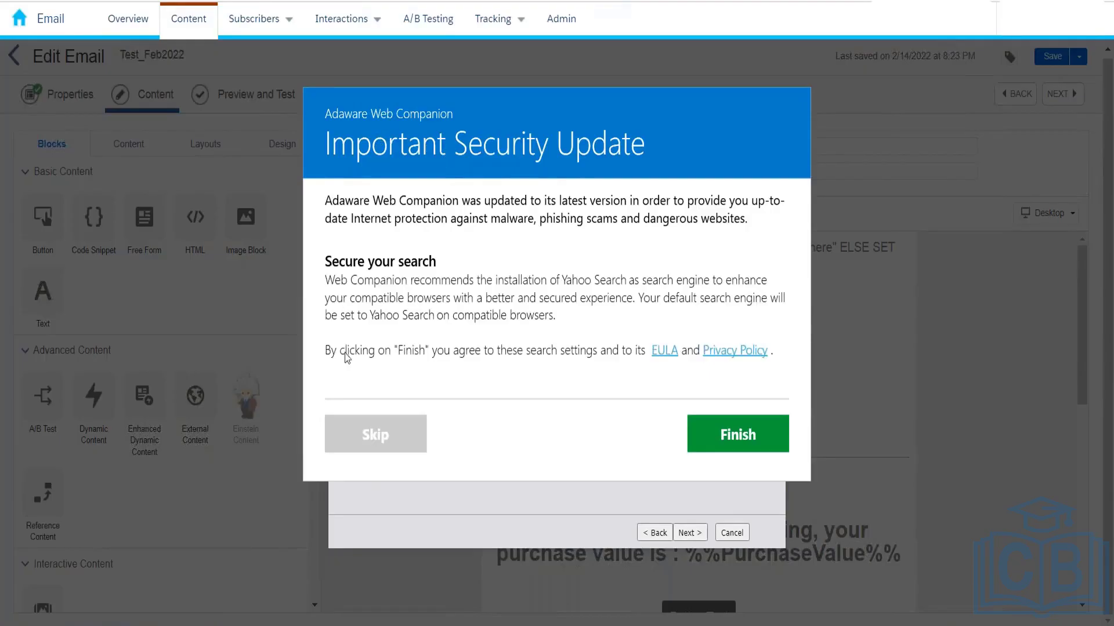
{"action": "left_click", "coordinate": [374, 435]}
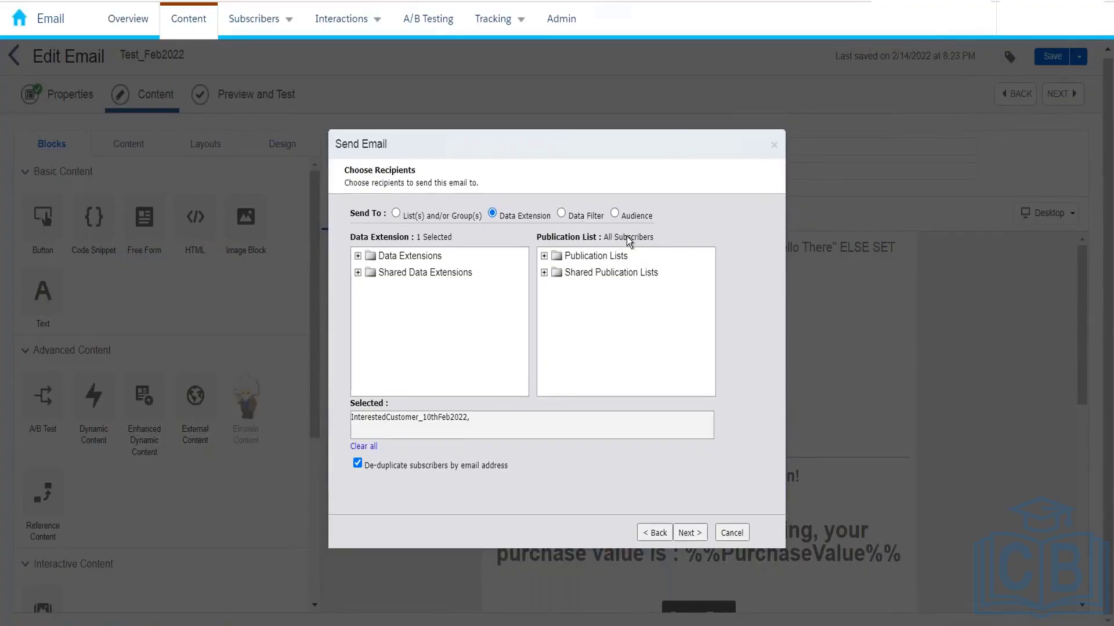
{"action": "left_click", "coordinate": [553, 260]}
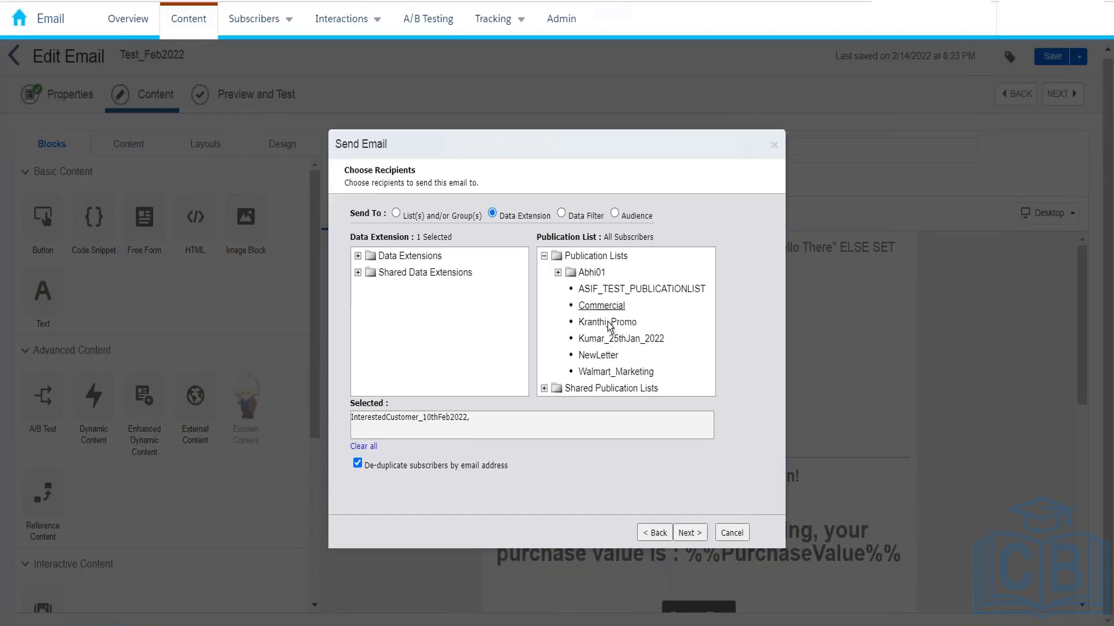
{"action": "left_click", "coordinate": [613, 308]}
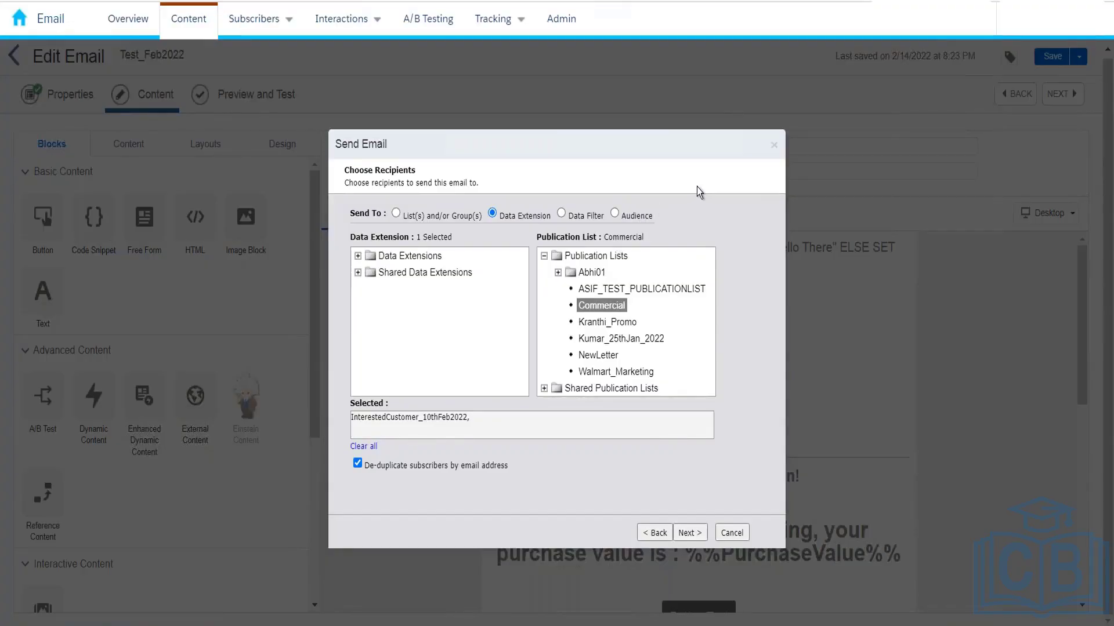
{"action": "mouse_move", "coordinate": [976, 35]}
{"action": "mouse_move", "coordinate": [958, 30]}
{"action": "mouse_move", "coordinate": [966, 50]}
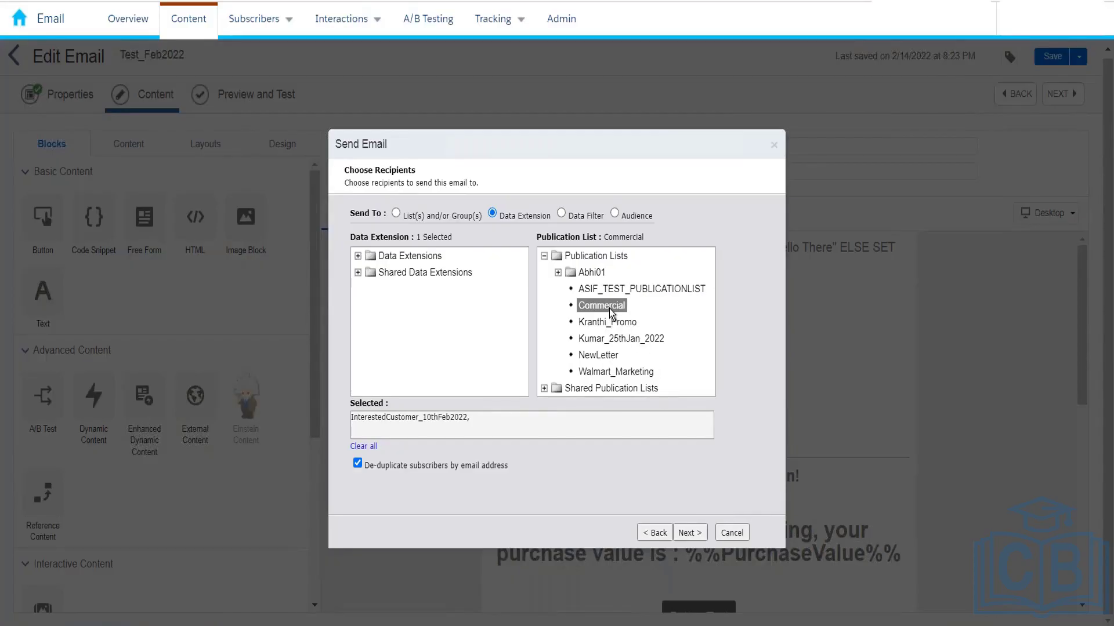
{"action": "left_click", "coordinate": [694, 538]}
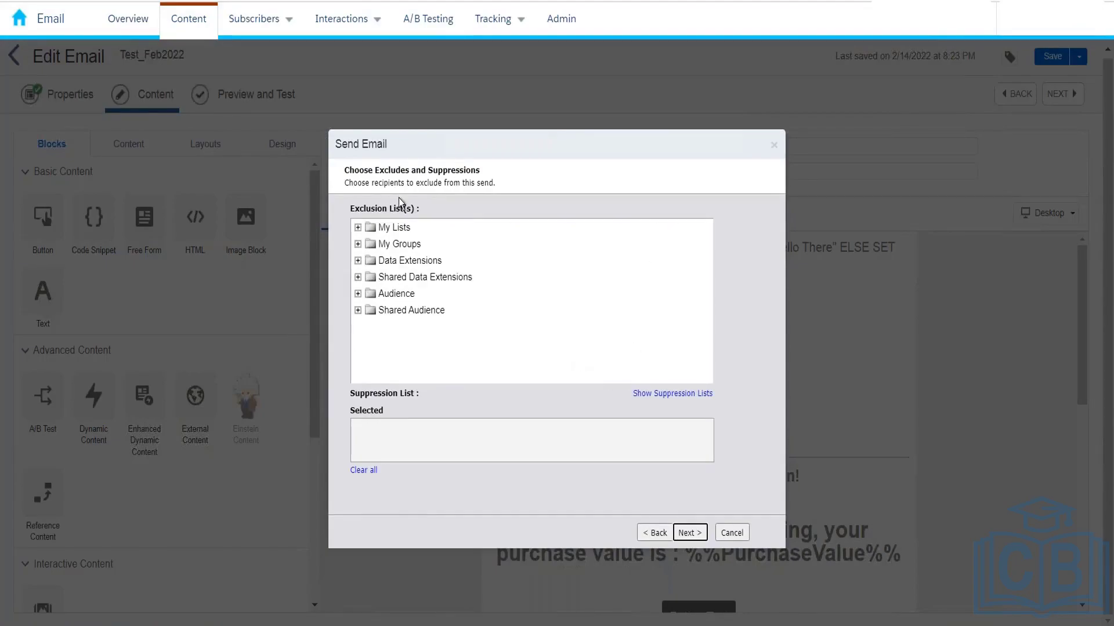
Look at the suppression list folders, and expand the Data Extensions folder under the exclusion lists.
{"action": "left_click", "coordinate": [434, 169]}
{"action": "left_click", "coordinate": [635, 394]}
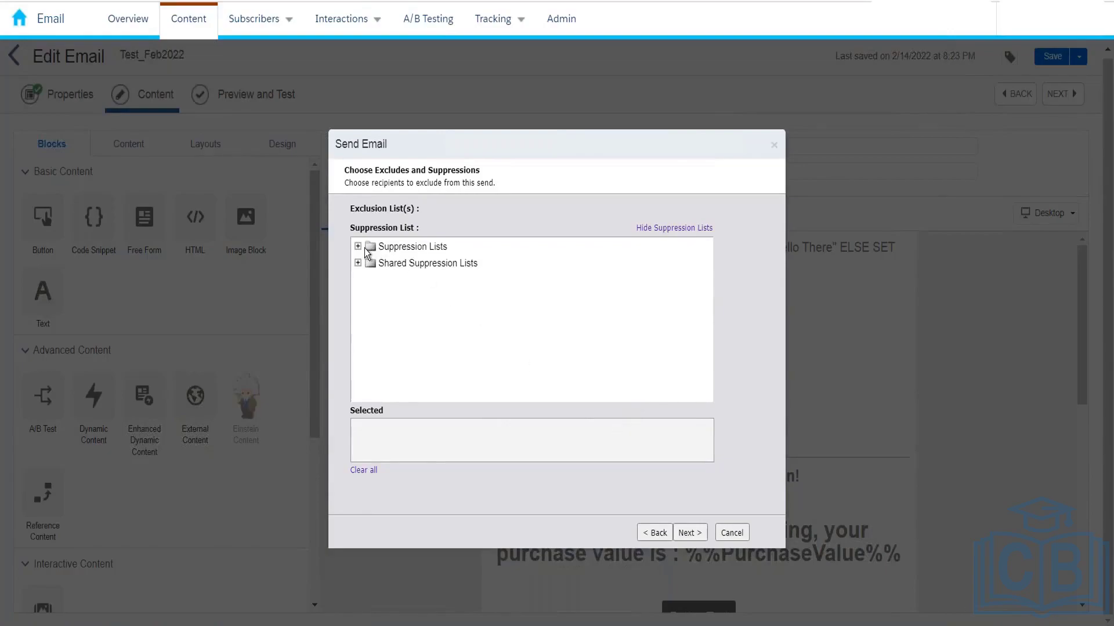
{"action": "left_click", "coordinate": [672, 229]}
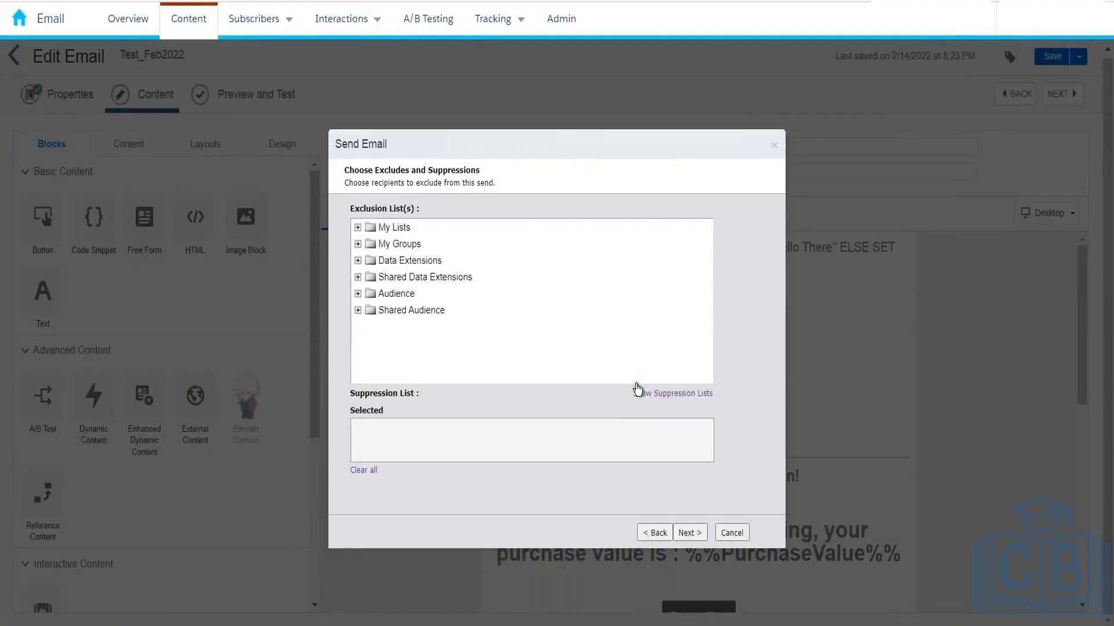
{"action": "left_click", "coordinate": [412, 268]}
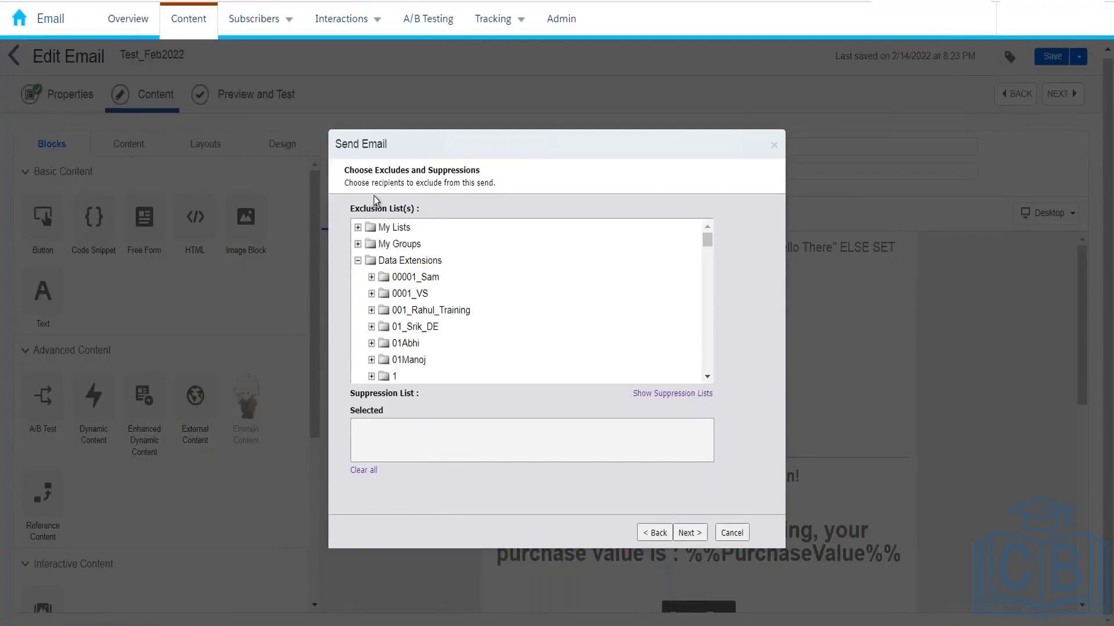
Collapse the Data Extensions exclusion folder, continue to the send options, and review the subject, sender list and remaining options.
{"action": "left_click", "coordinate": [355, 261]}
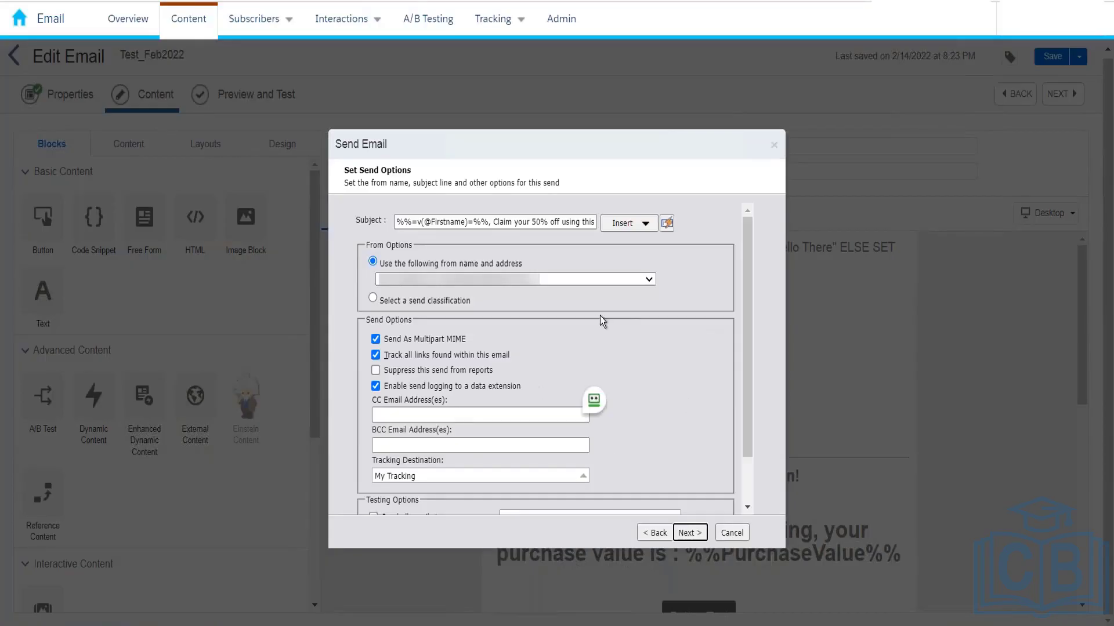
{"action": "scroll", "coordinate": [607, 401], "scroll_direction": "down", "scroll_amount": 2}
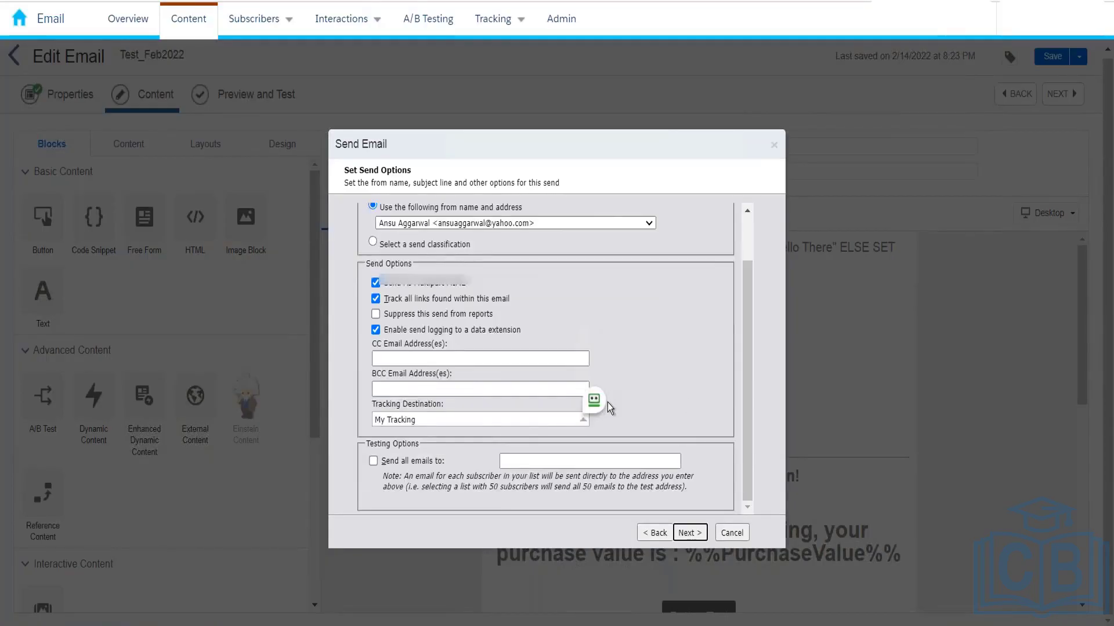
{"action": "scroll", "coordinate": [608, 402], "scroll_direction": "up", "scroll_amount": 2}
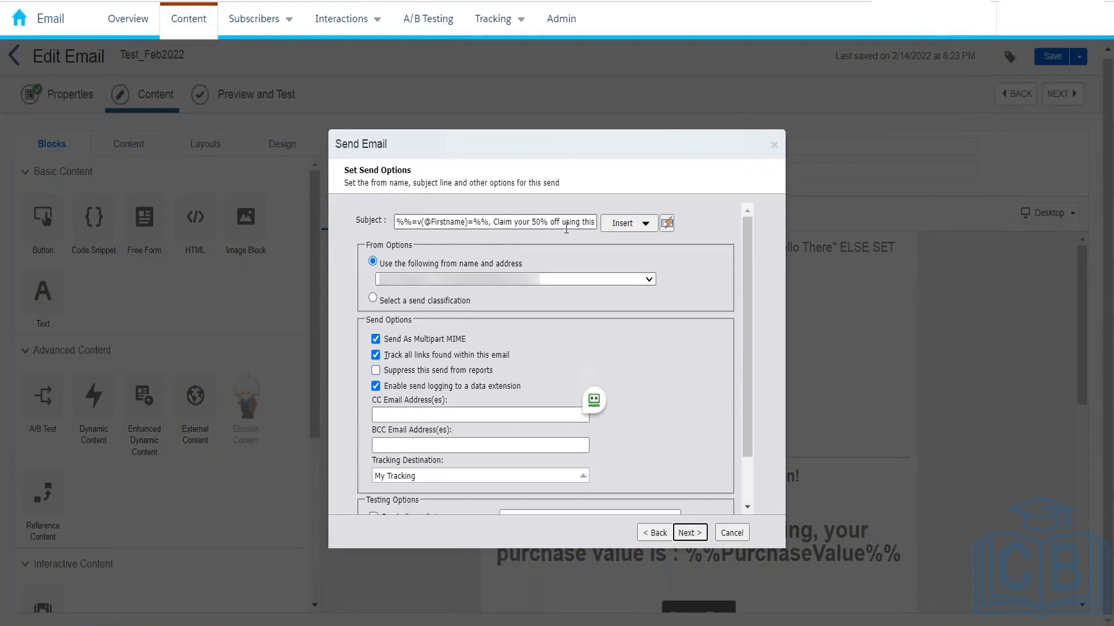
{"action": "left_click", "coordinate": [494, 223]}
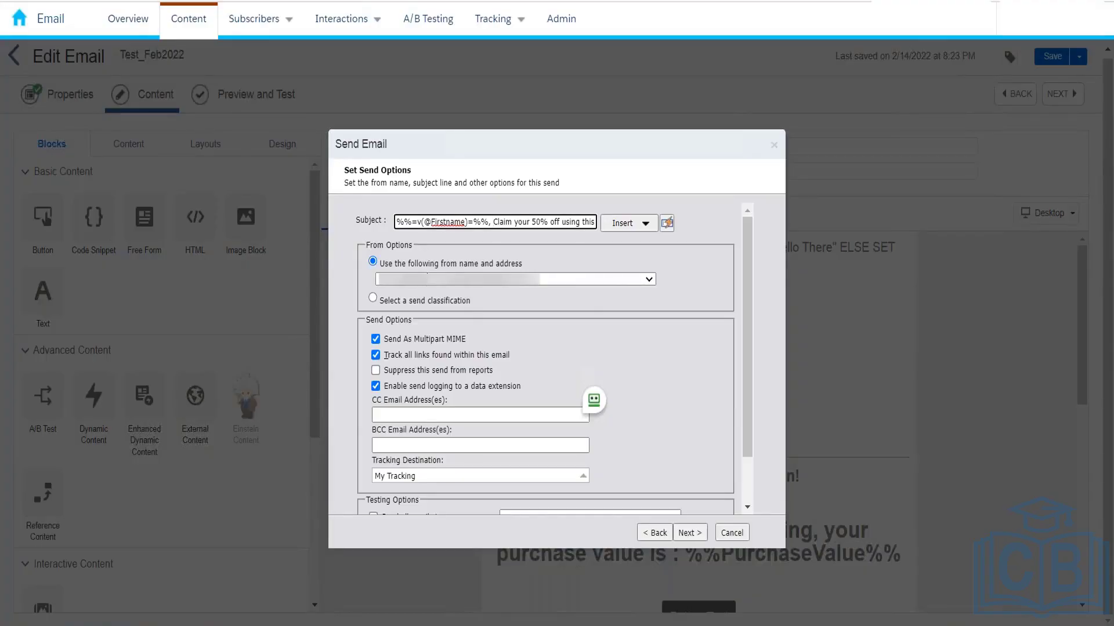
{"action": "left_click", "coordinate": [628, 279]}
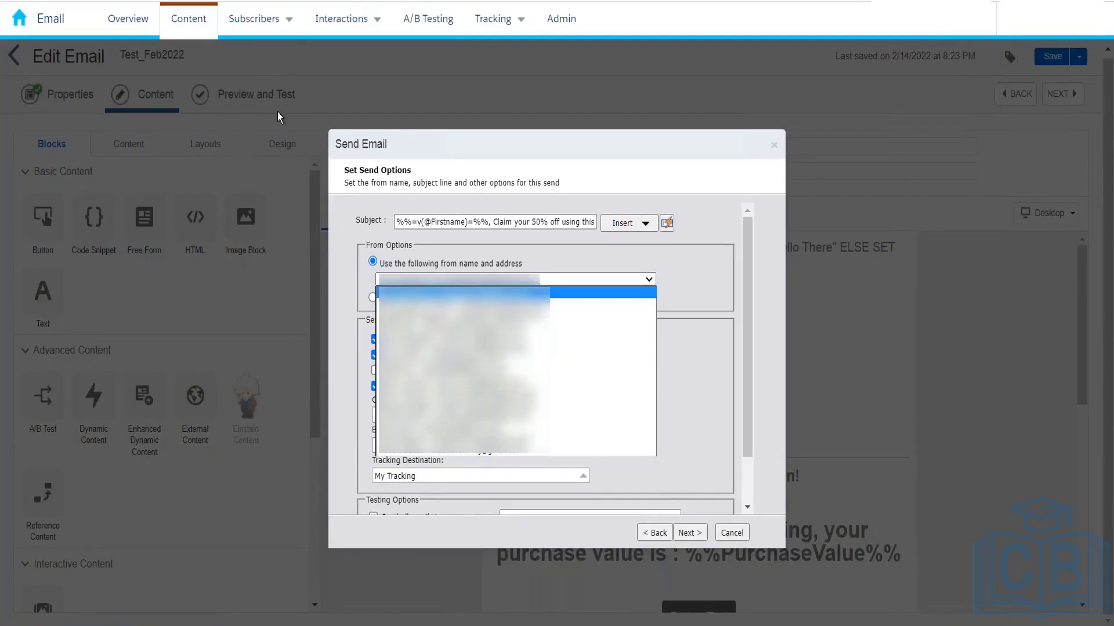
Duplicate the browser tab, open the Admin area in the copy, and show the Sender Profiles under Send Management.
{"action": "right_click", "coordinate": [139, 3]}
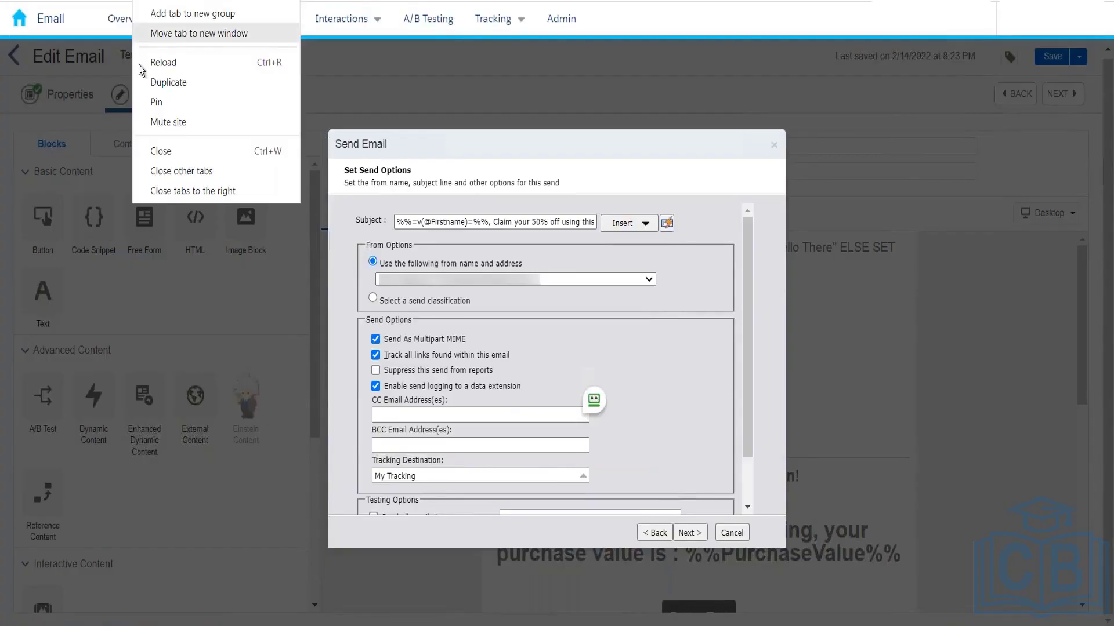
{"action": "left_click", "coordinate": [174, 80]}
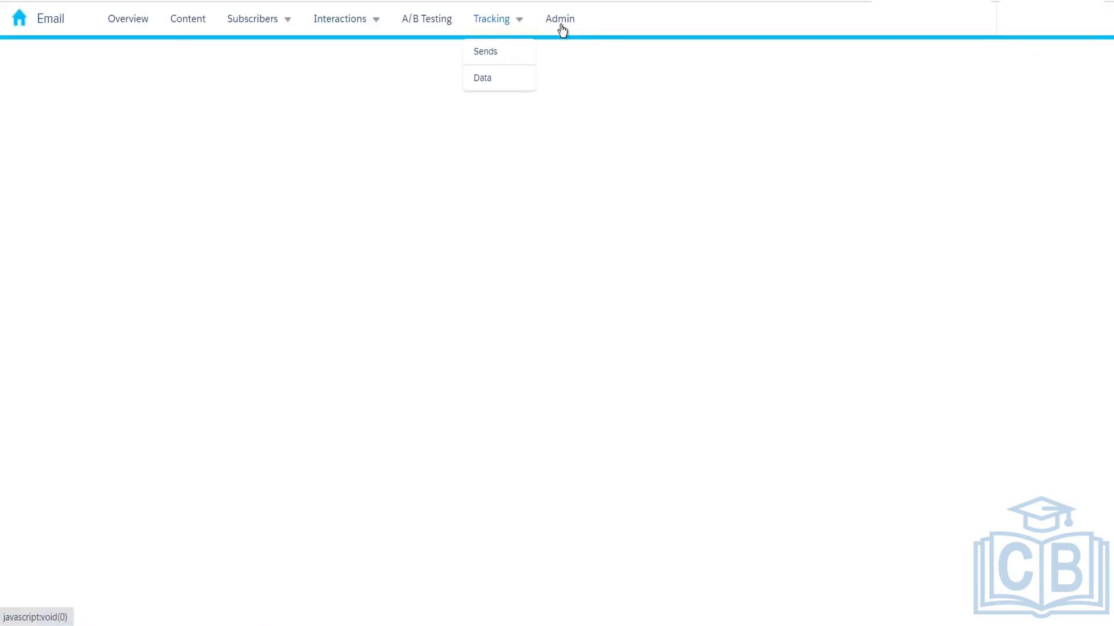
{"action": "left_click", "coordinate": [561, 26]}
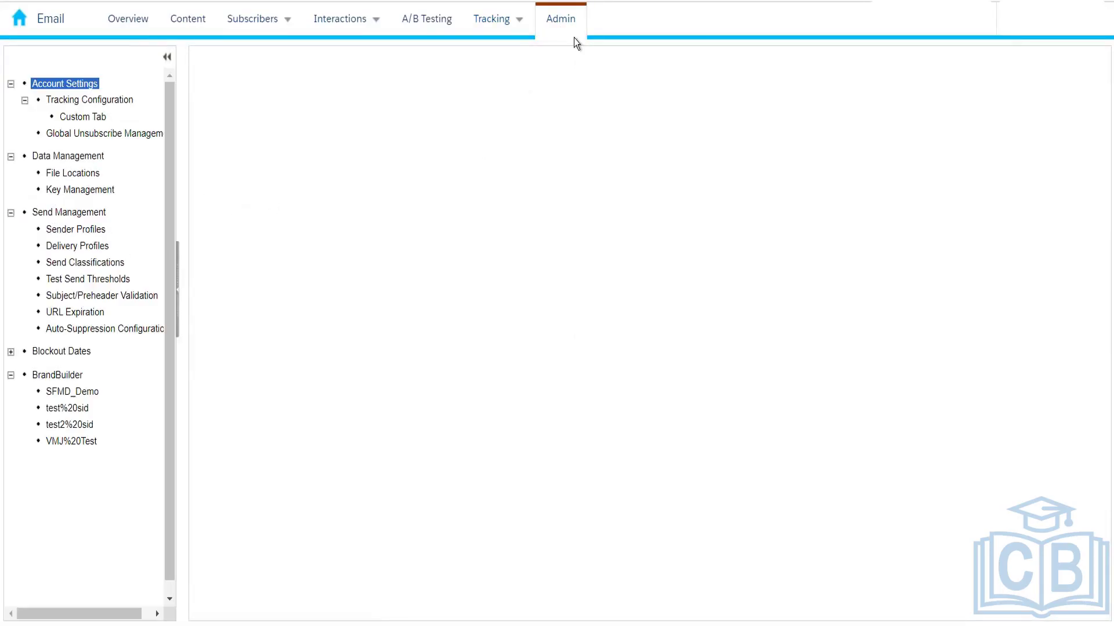
{"action": "left_click", "coordinate": [558, 40]}
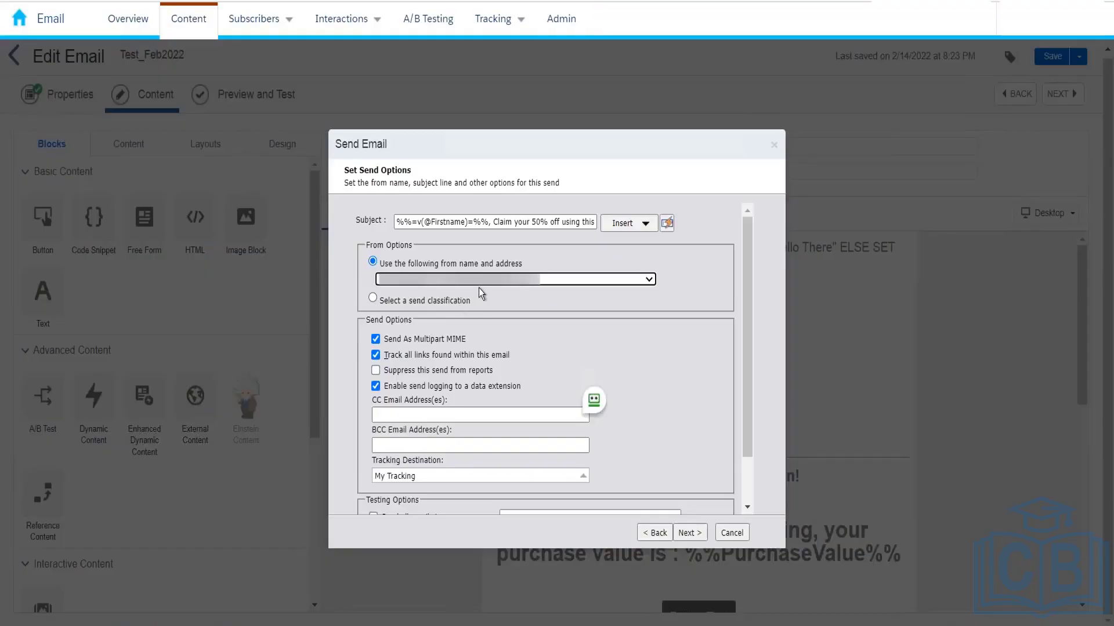
{"action": "left_click", "coordinate": [480, 281]}
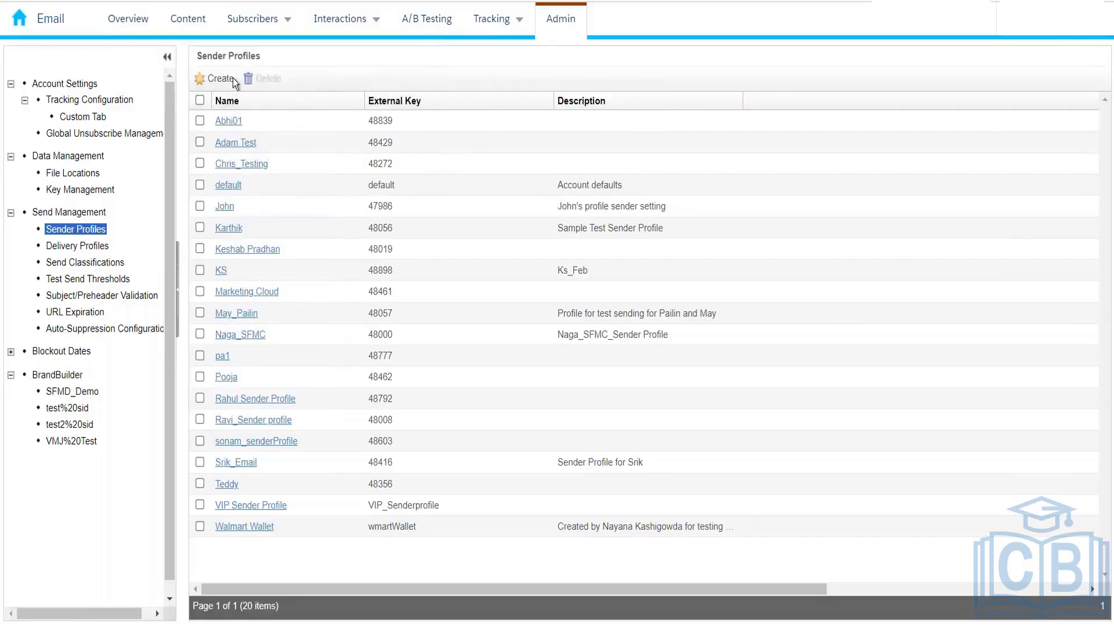
Start a new sender profile named Blablabla, leaving its external key and description empty.
{"action": "left_click", "coordinate": [227, 79]}
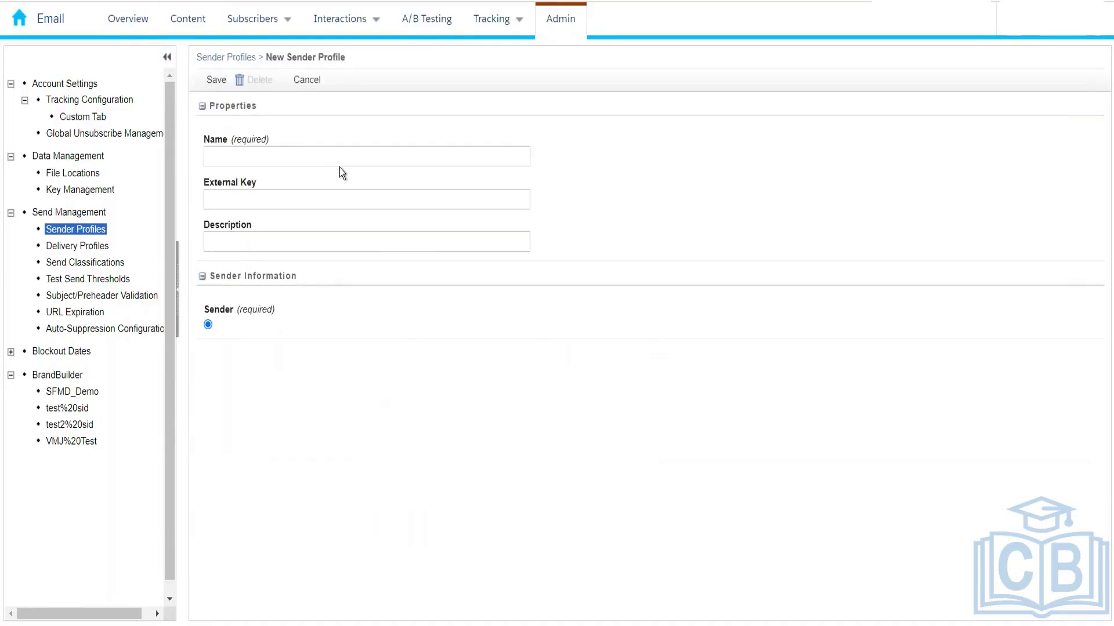
{"action": "left_click", "coordinate": [284, 152]}
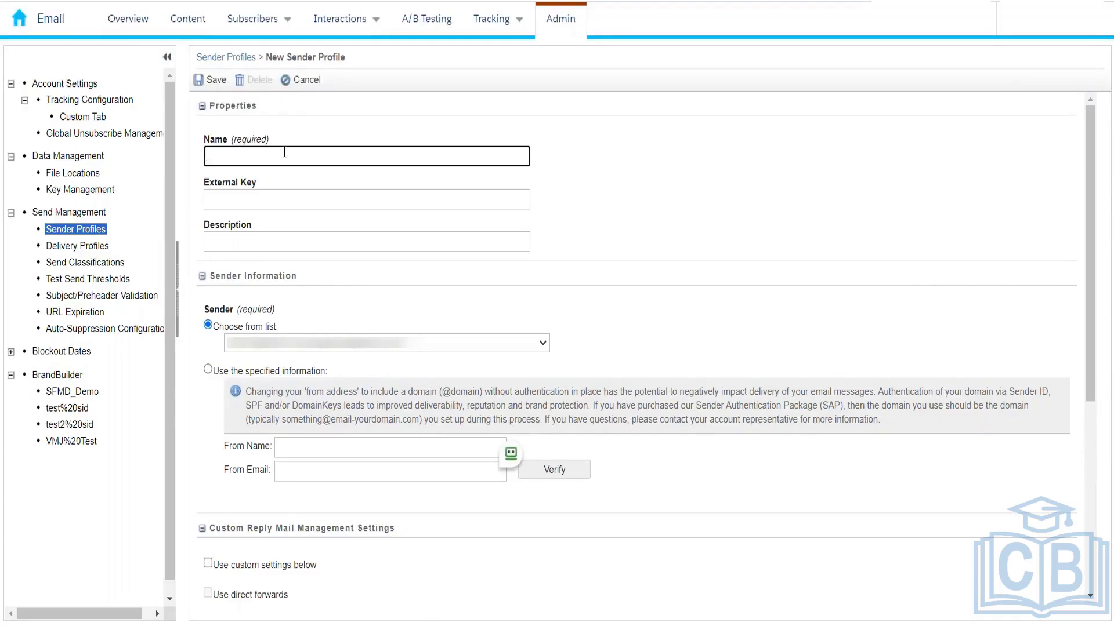
{"action": "type", "text": "Blablabla"}
{"action": "left_click", "coordinate": [259, 196]}
{"action": "left_click", "coordinate": [259, 241]}
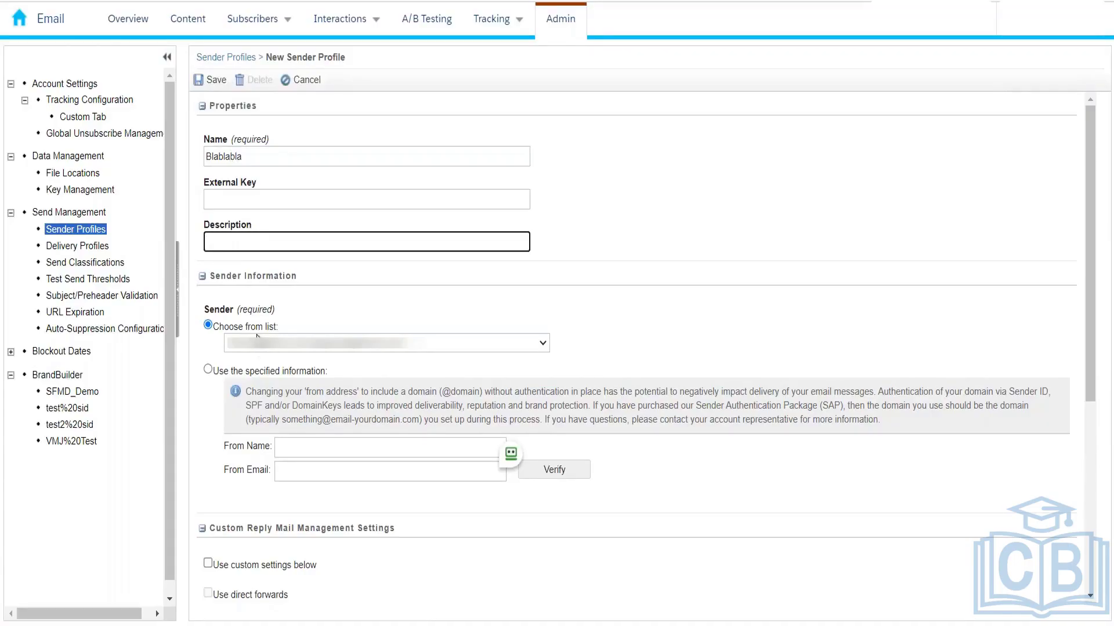
Make the sender profile use specified information, with From Name Amazon India and a From Email address.
{"action": "left_click", "coordinate": [208, 369]}
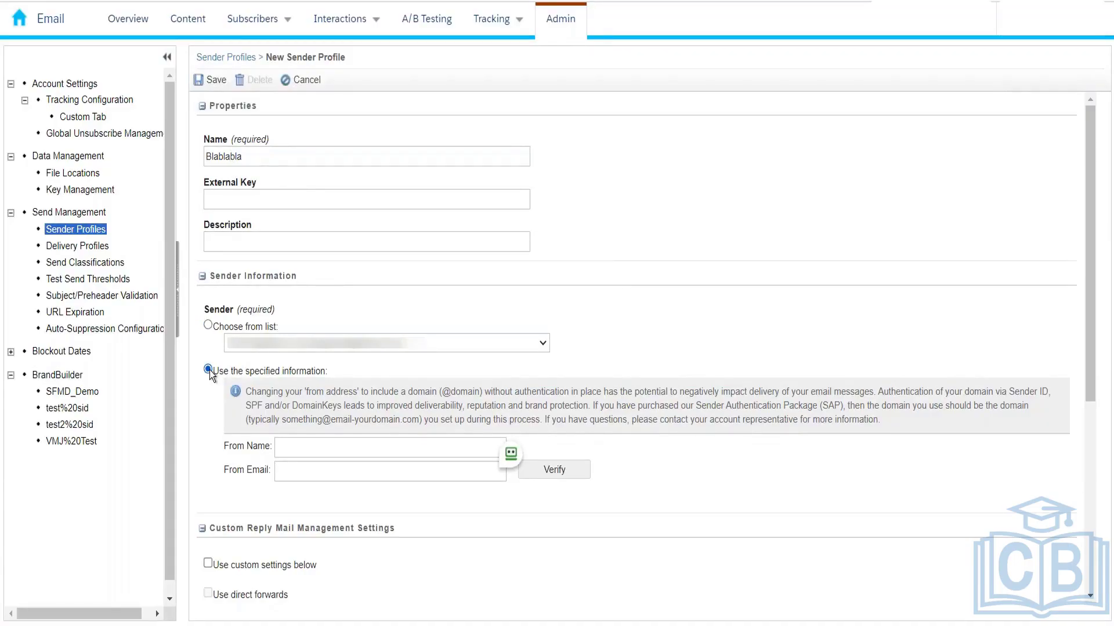
{"action": "left_click", "coordinate": [306, 445]}
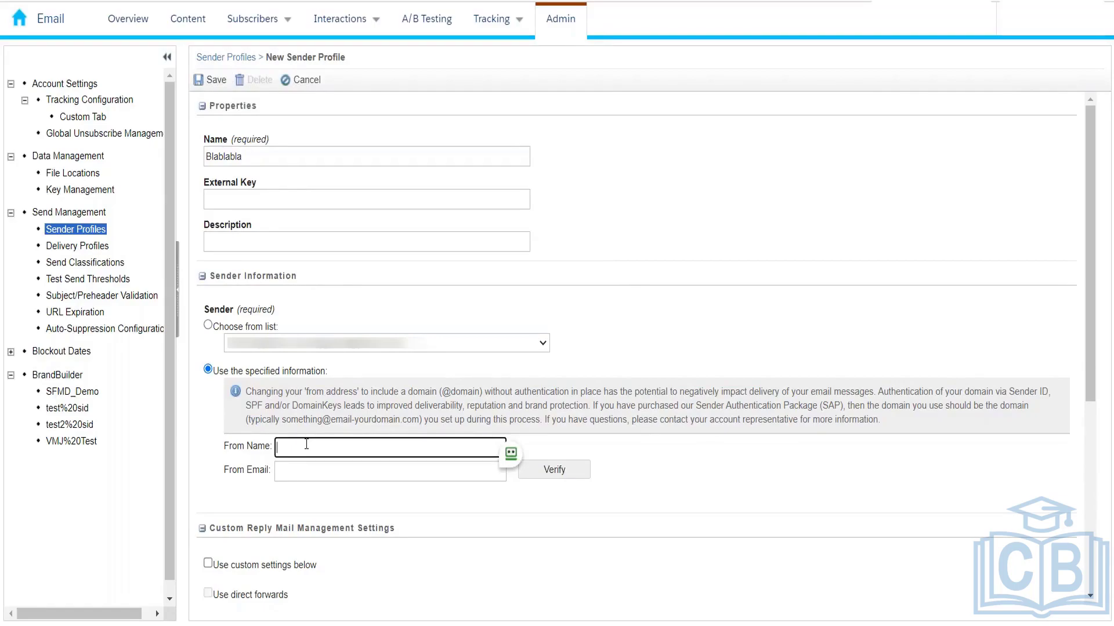
{"action": "type", "text": "Amazon India"}
{"action": "key", "text": "Tab"}
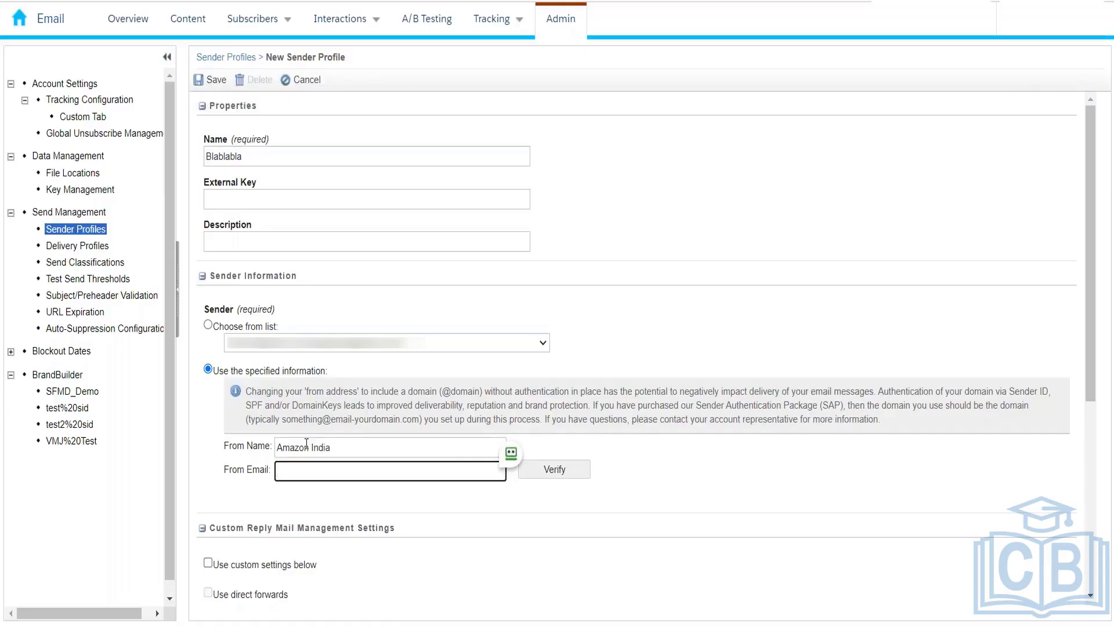
{"action": "type", "text": "•••••••••"}
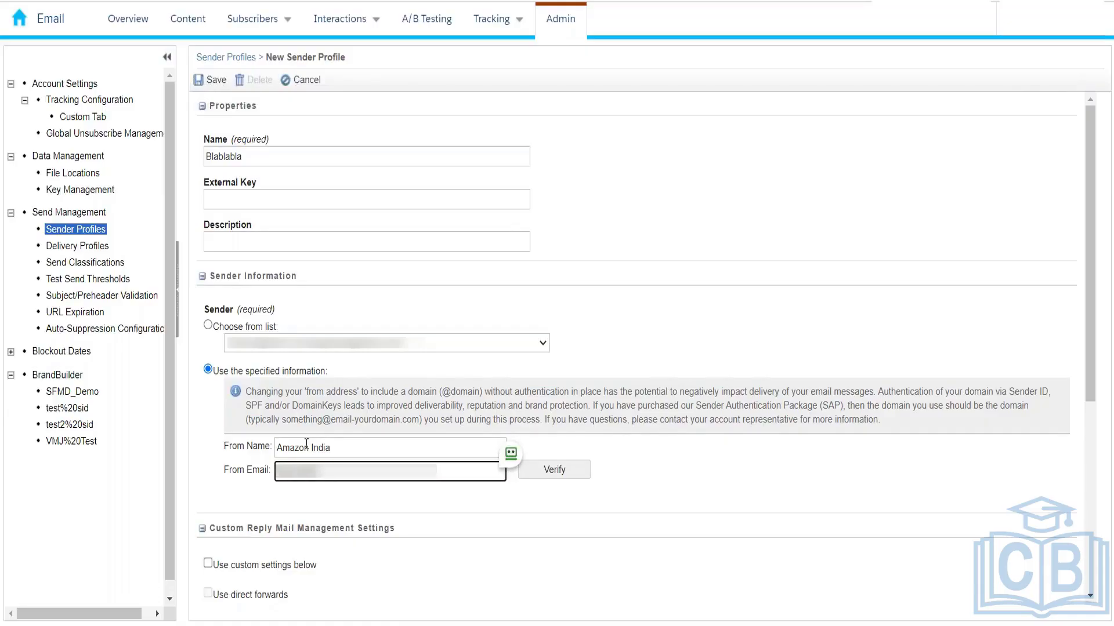
{"action": "type", "text": "•••••••"}
{"action": "left_click_drag", "start_coordinate": [355, 471], "coordinate": [273, 474]}
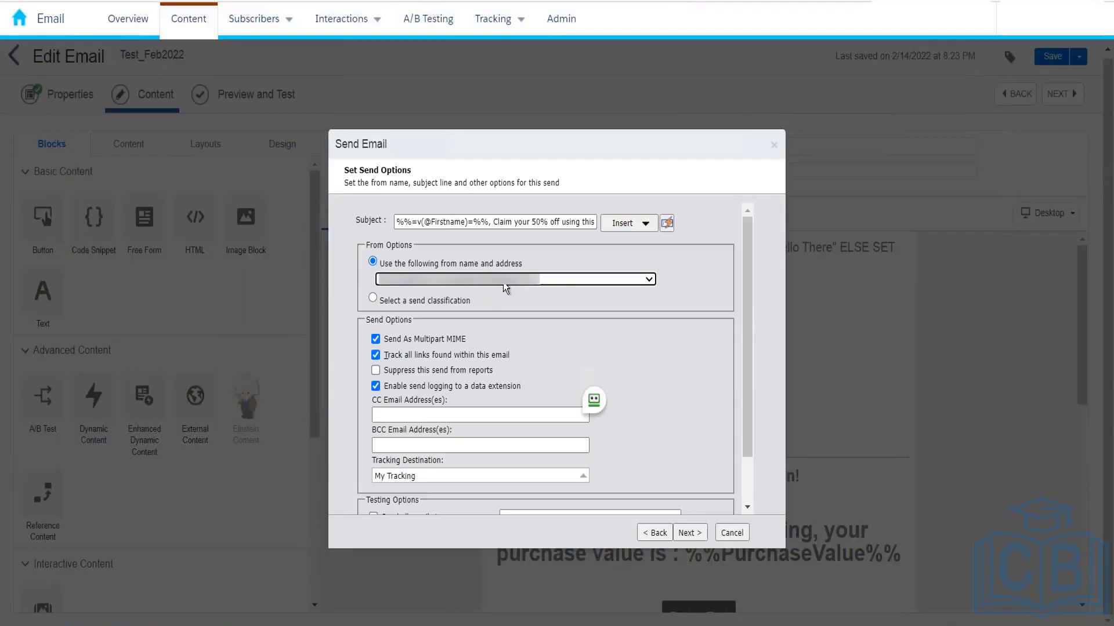
Return to the Send Email wizard and look through the available from names and addresses without changing the selection.
{"action": "left_click", "coordinate": [516, 279]}
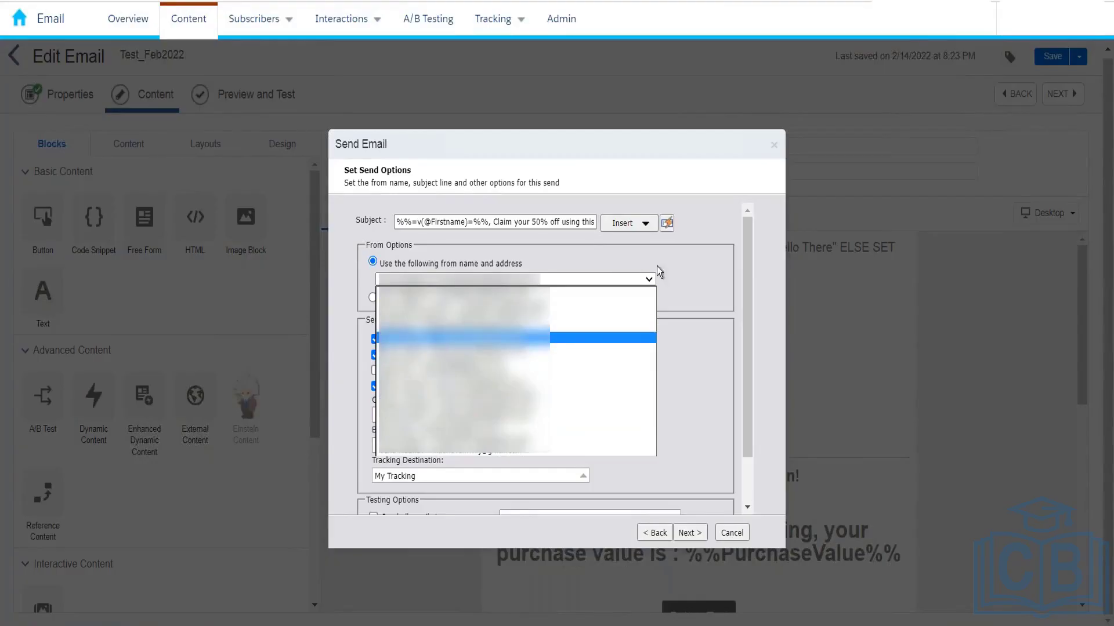
{"action": "left_click", "coordinate": [691, 275]}
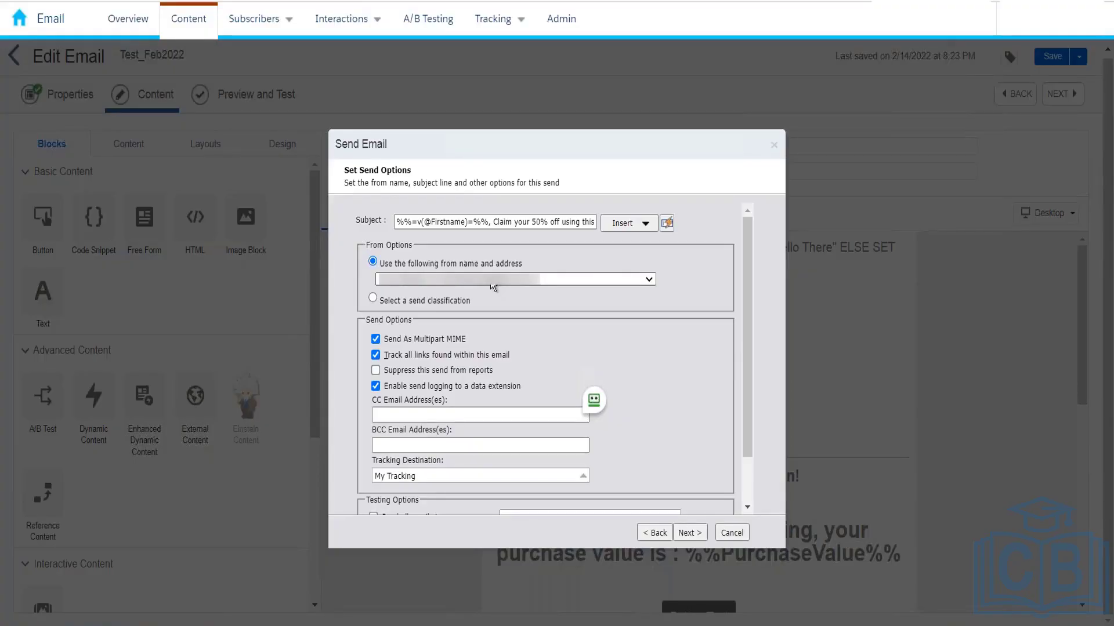
{"action": "left_click", "coordinate": [439, 281]}
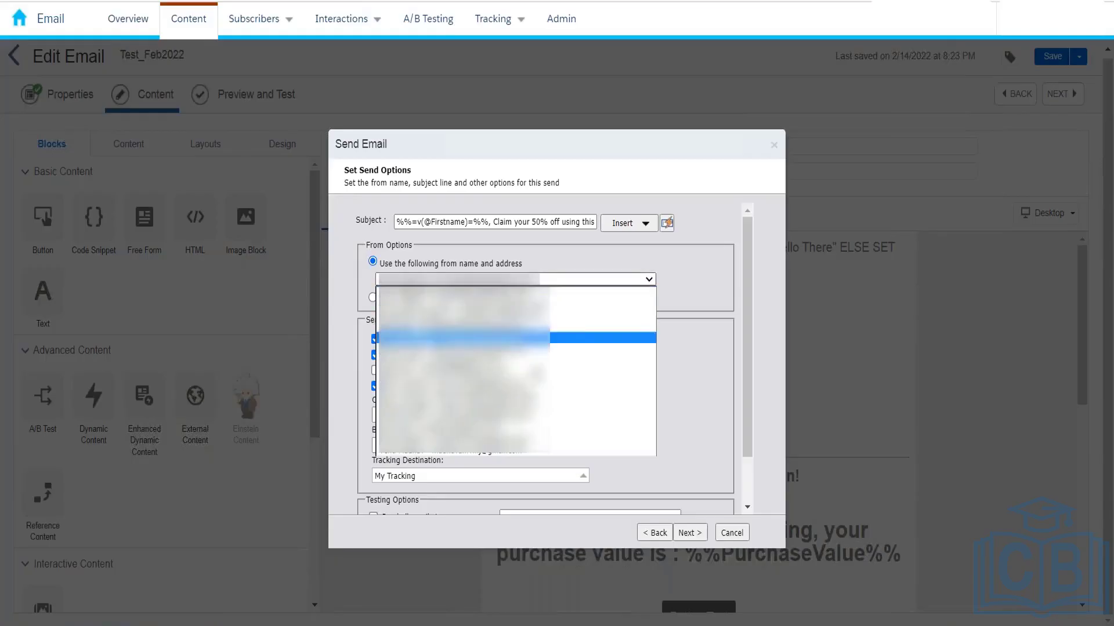
{"action": "left_click", "coordinate": [693, 273]}
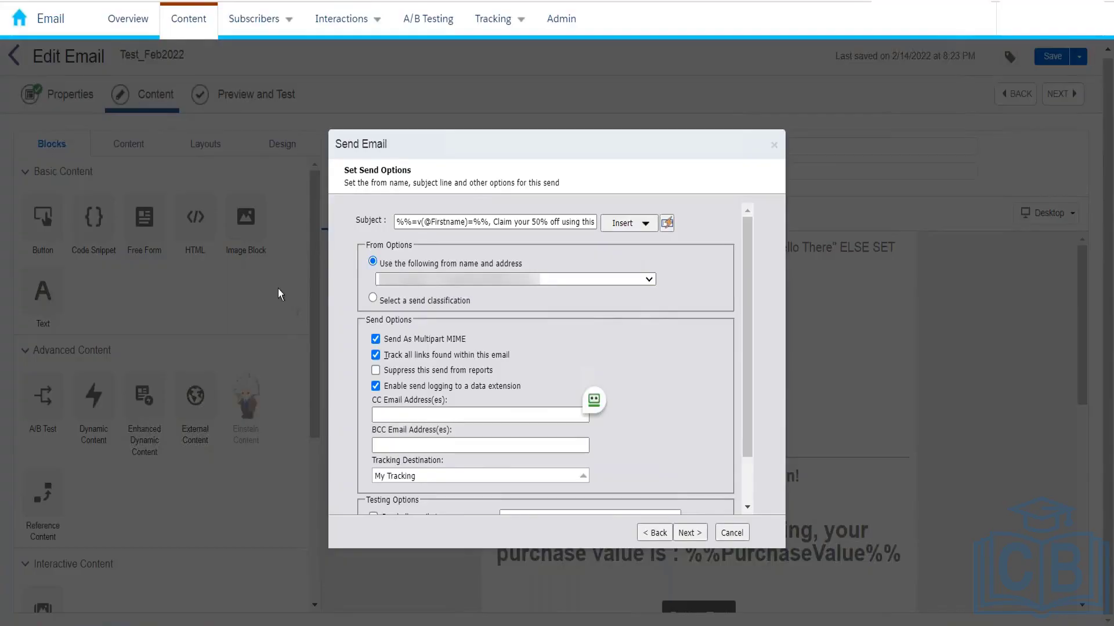
Try the Default Commercial send classification with an overwritten sender profile, and switch back to using the from name and address.
{"action": "left_click", "coordinate": [372, 298]}
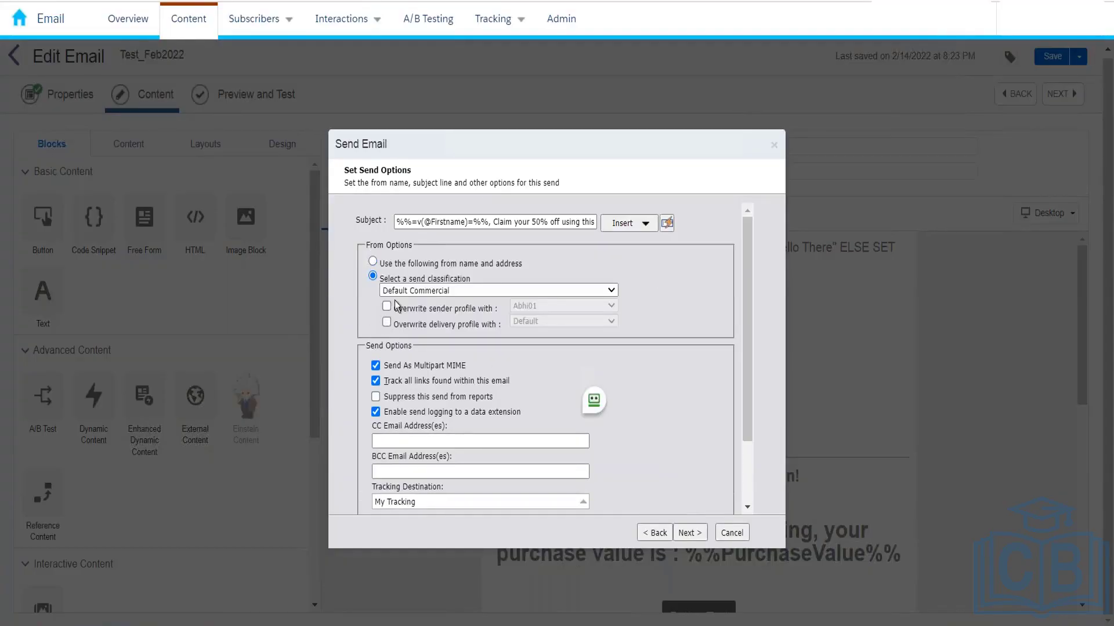
{"action": "left_click", "coordinate": [387, 306]}
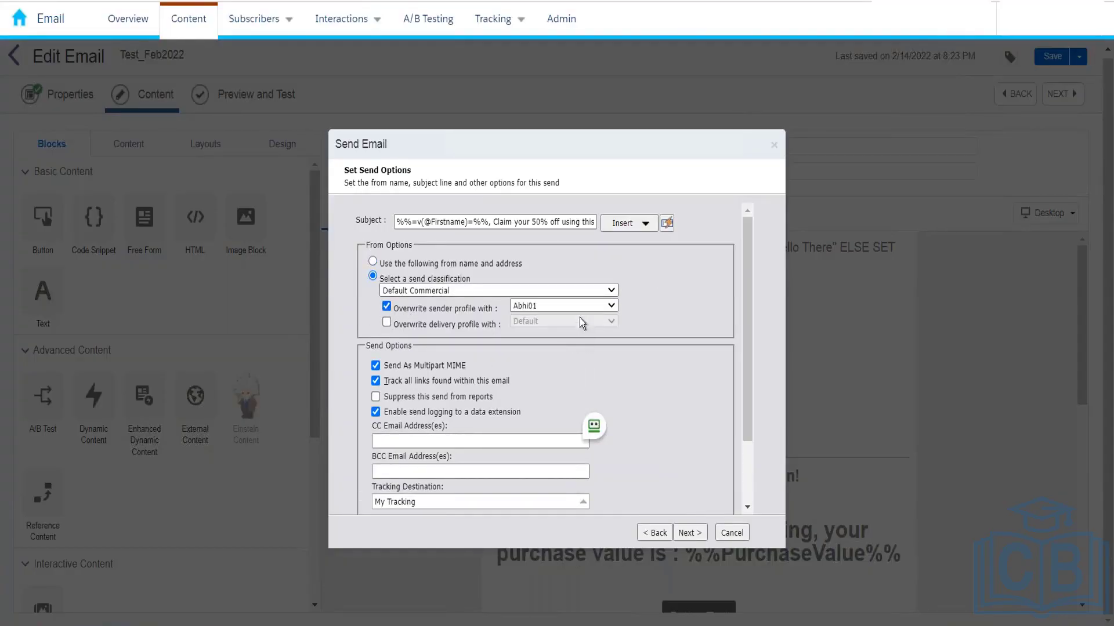
{"action": "left_click", "coordinate": [576, 307]}
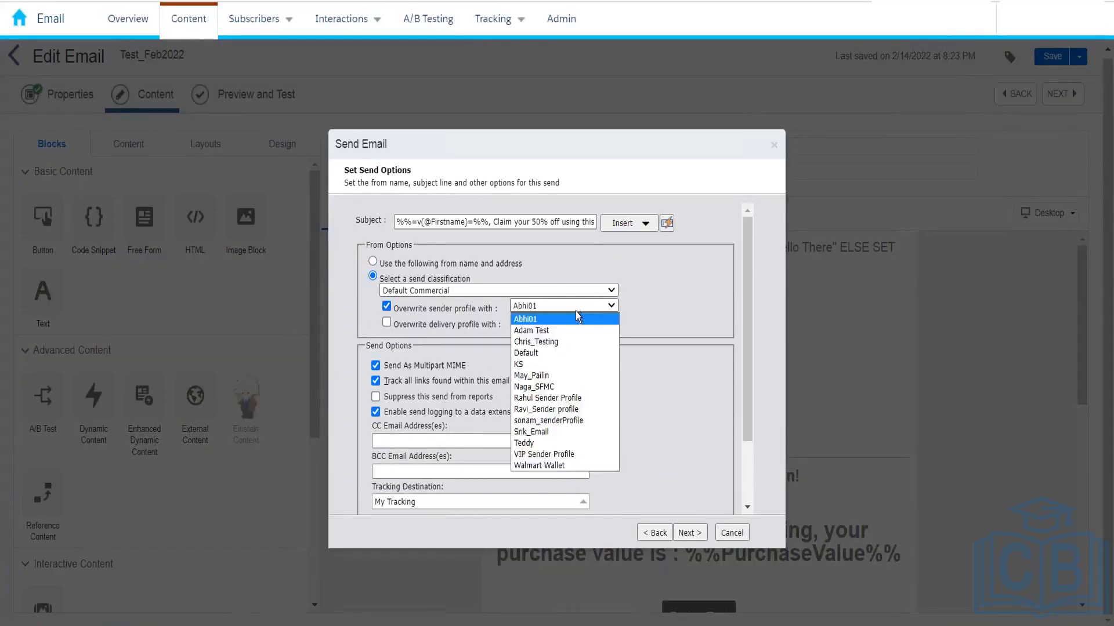
{"action": "left_click", "coordinate": [315, 4]}
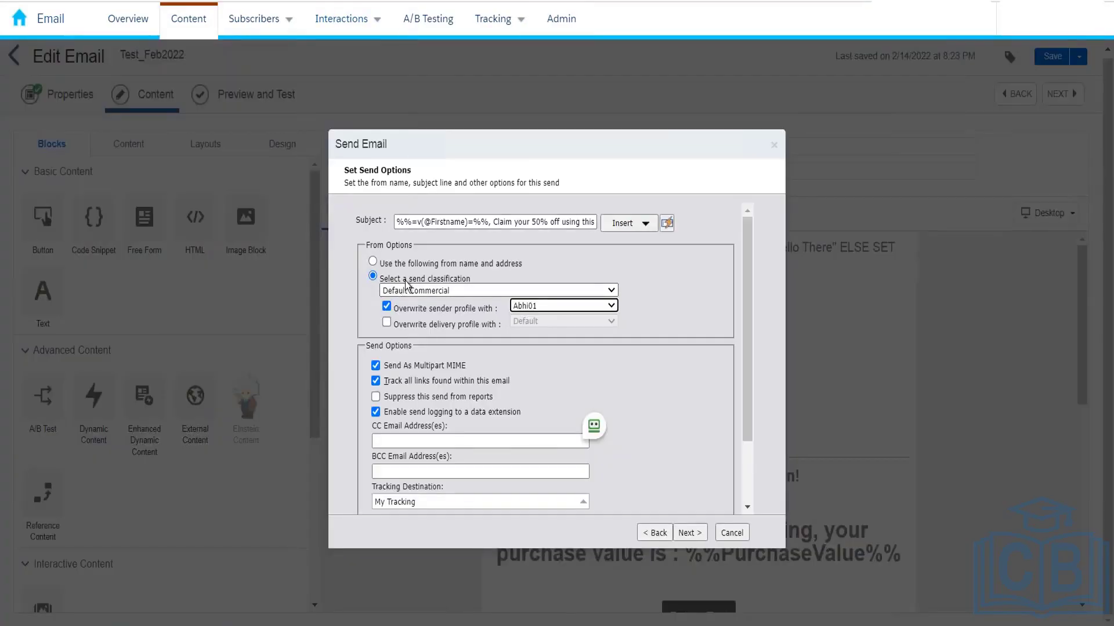
{"action": "left_click", "coordinate": [373, 278]}
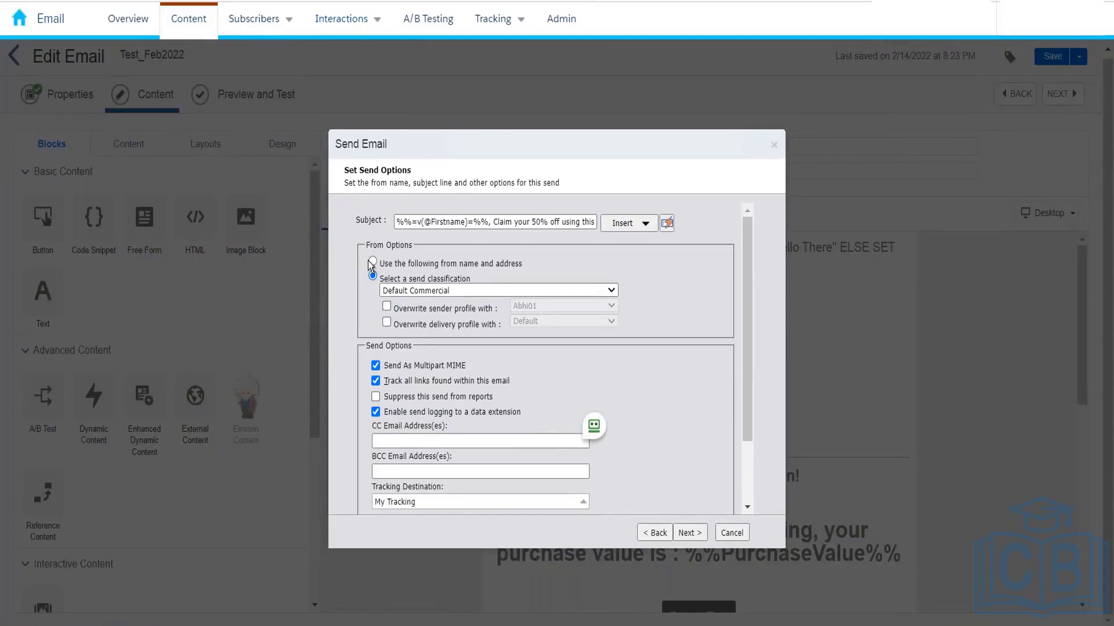
{"action": "left_click", "coordinate": [372, 262]}
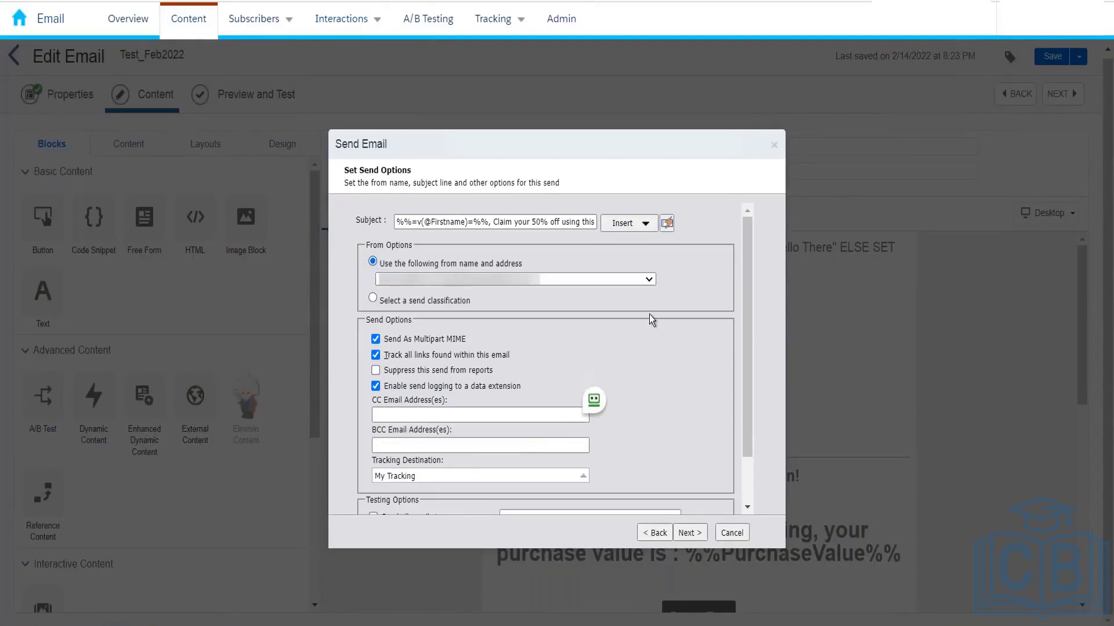
Examine the send options, including multipart MIME, send logging, the CC and BCC address fields, and the testing options.
{"action": "scroll", "coordinate": [649, 314], "scroll_direction": "down", "scroll_amount": 1}
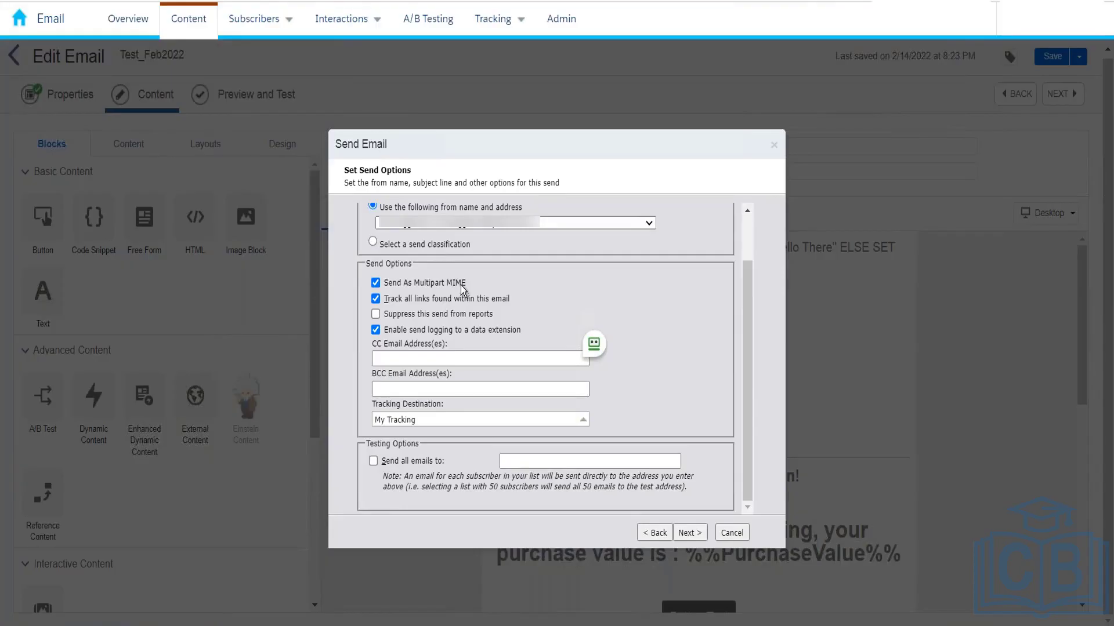
{"action": "left_click", "coordinate": [375, 283]}
{"action": "left_click", "coordinate": [376, 330]}
{"action": "left_click", "coordinate": [413, 357]}
{"action": "left_click", "coordinate": [413, 358]}
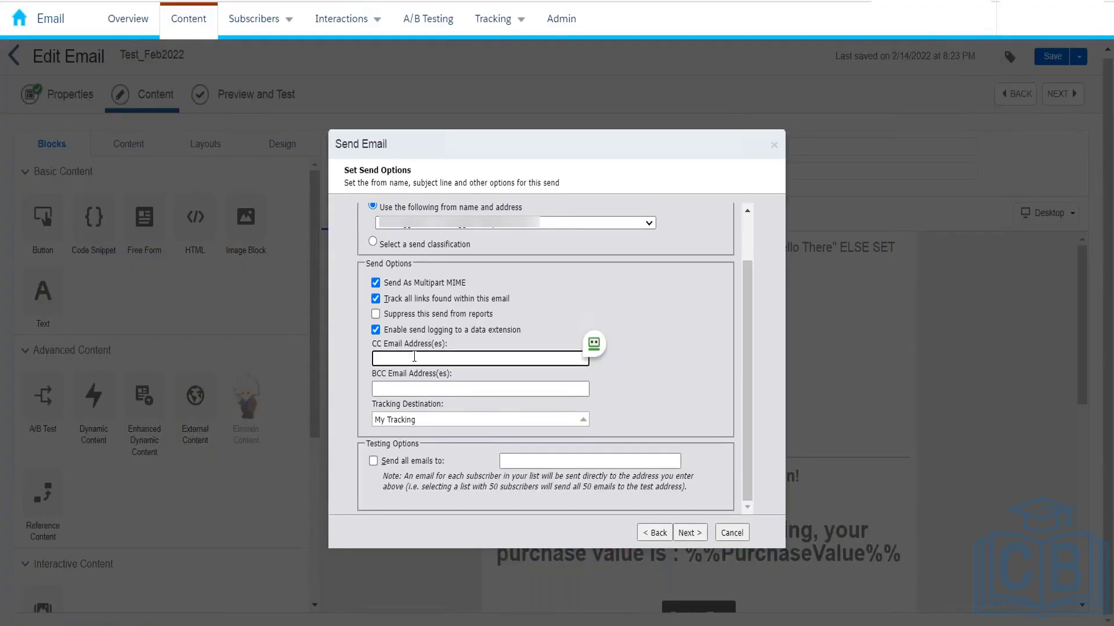
{"action": "key", "text": "Tab"}
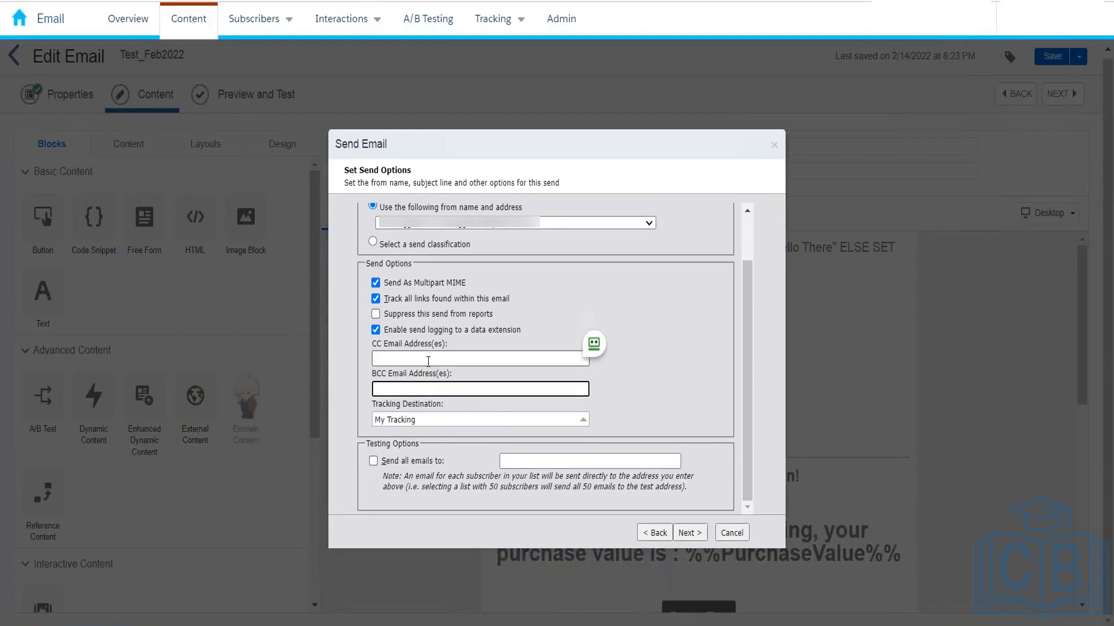
{"action": "left_click", "coordinate": [429, 364]}
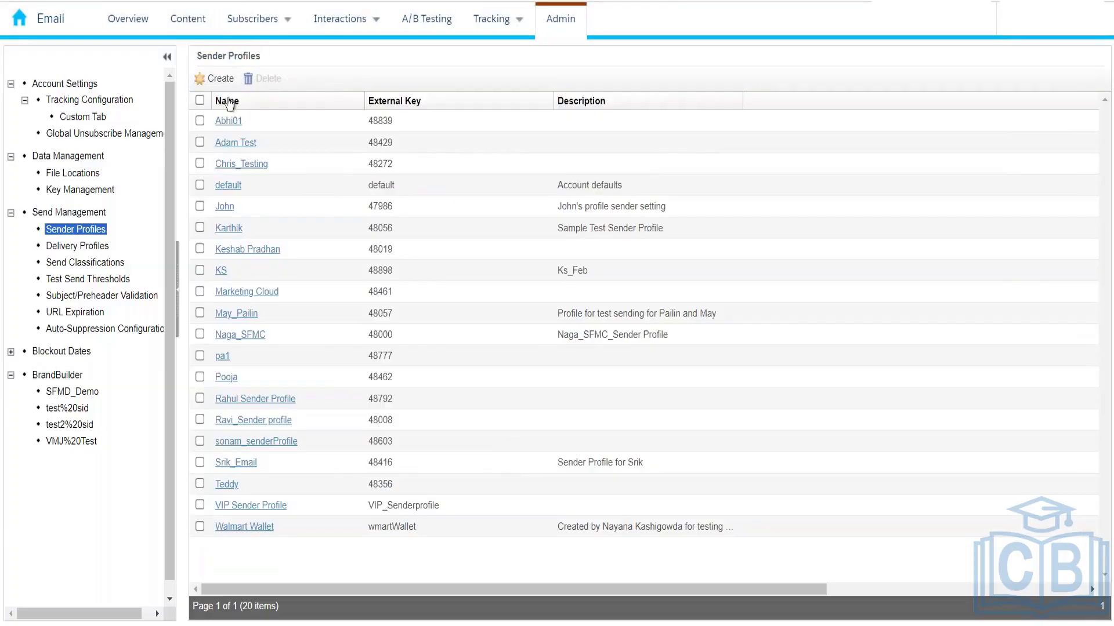
Open the data extensions and start a new standard data extension from the SendLog template.
{"action": "mouse_move", "coordinate": [241, 25]}
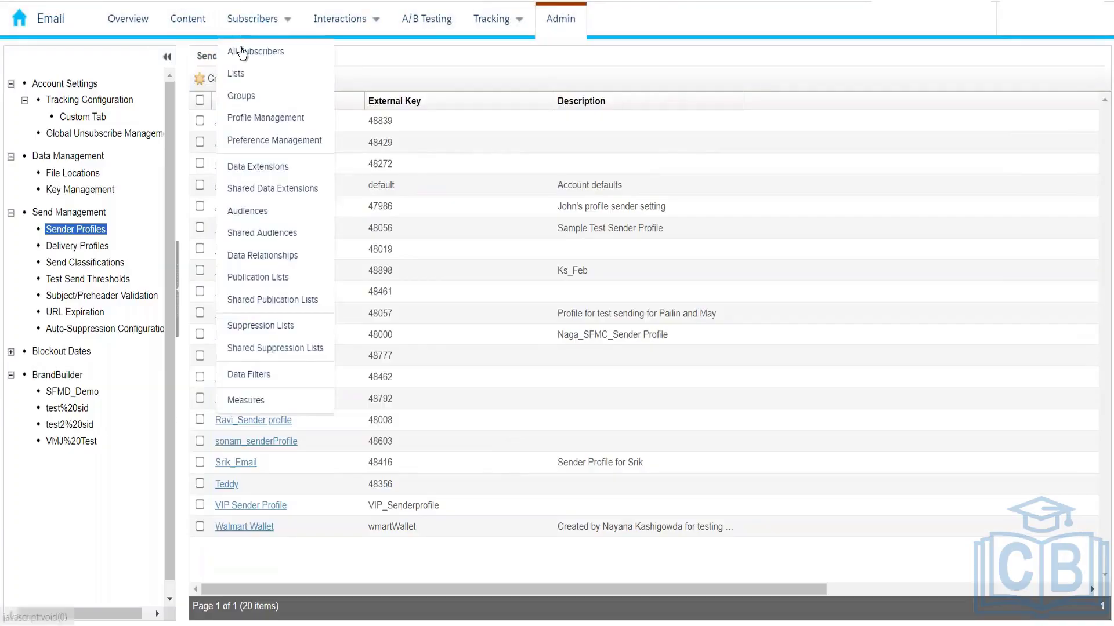
{"action": "left_click", "coordinate": [248, 174]}
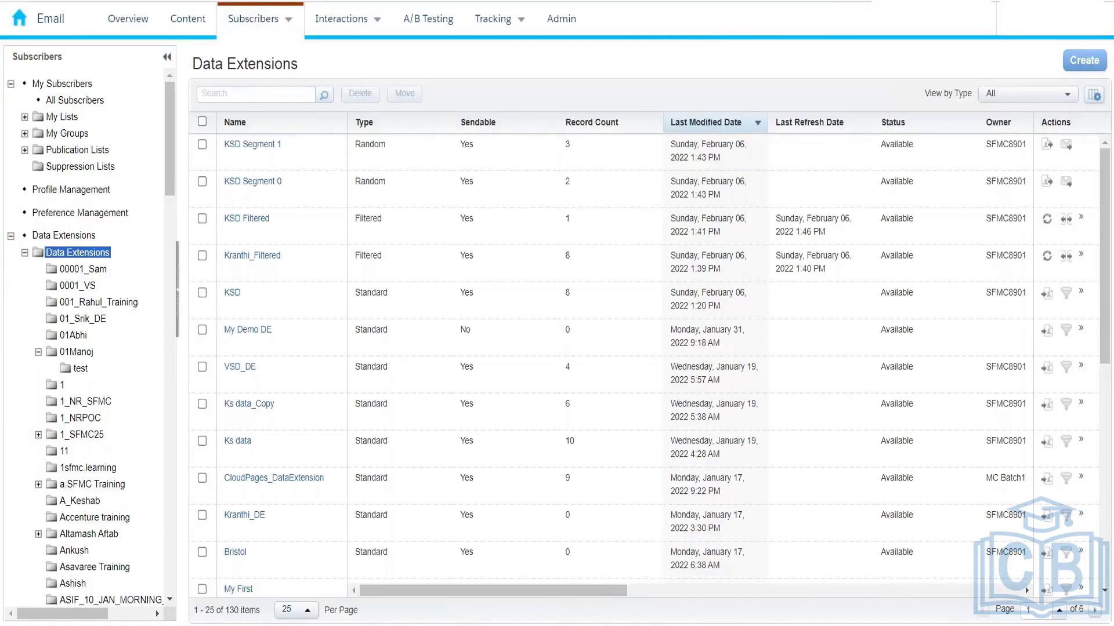
{"action": "left_click", "coordinate": [1084, 60]}
{"action": "left_click", "coordinate": [652, 385]}
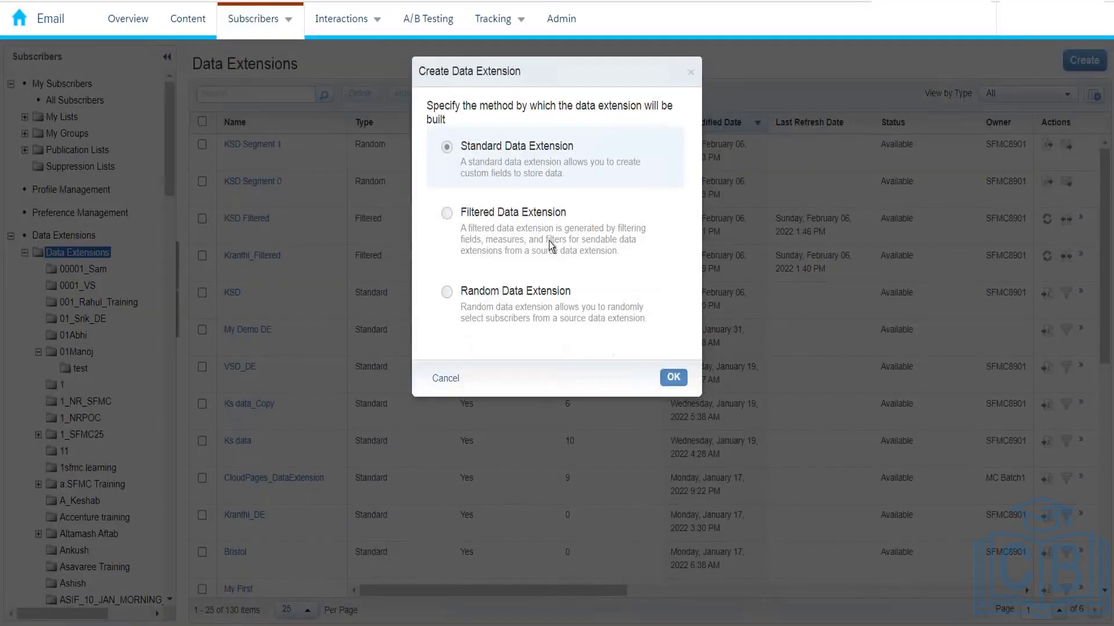
{"action": "left_click", "coordinate": [412, 199]}
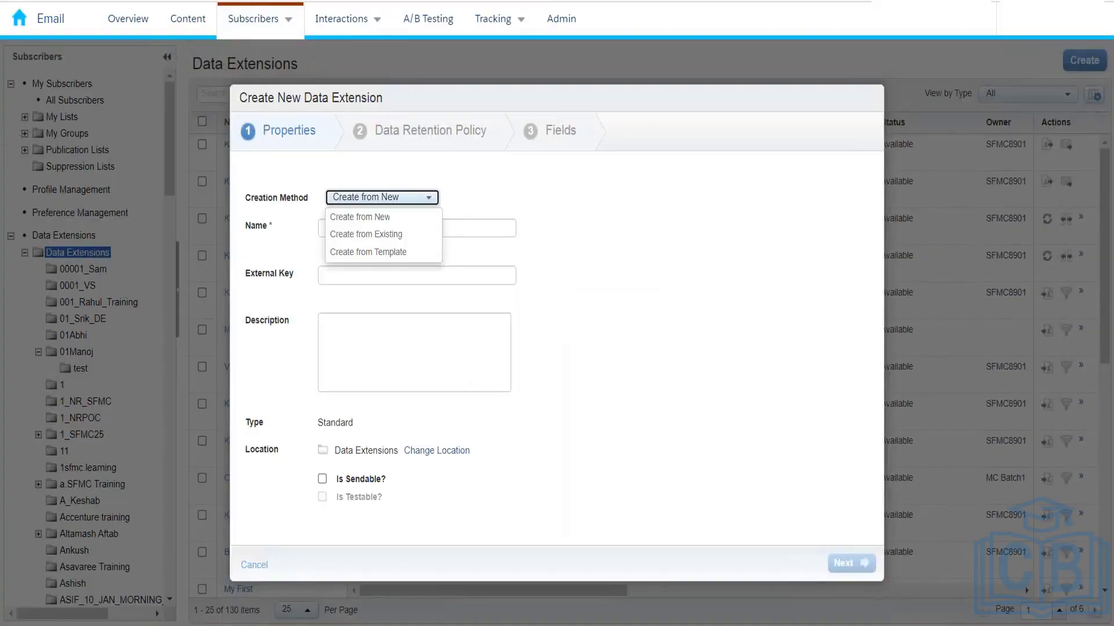
{"action": "left_click", "coordinate": [389, 251]}
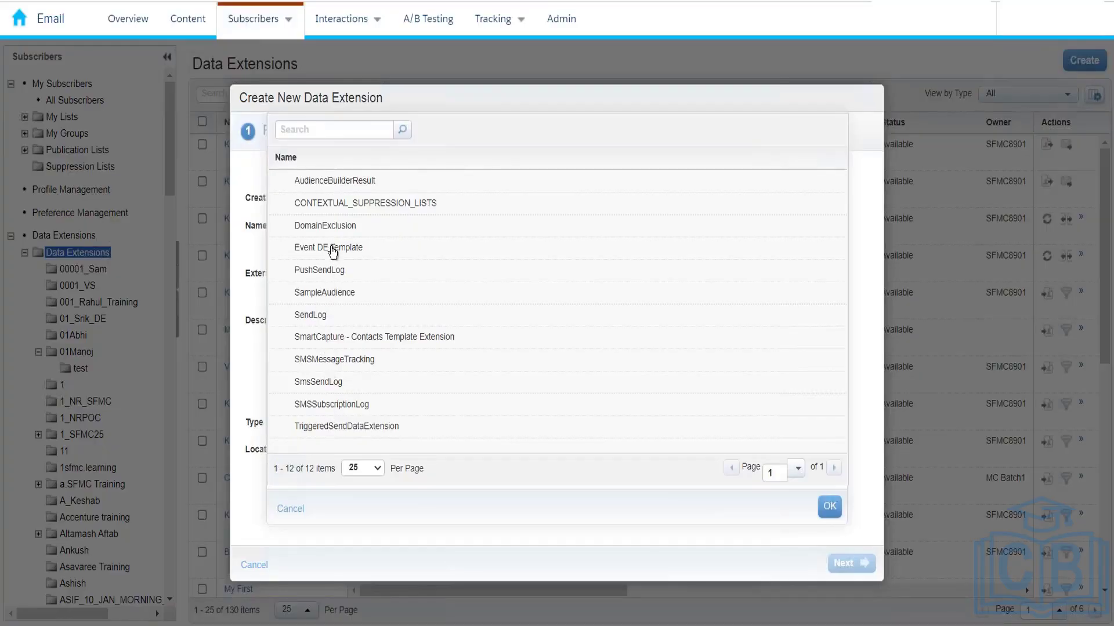
{"action": "left_click", "coordinate": [329, 321]}
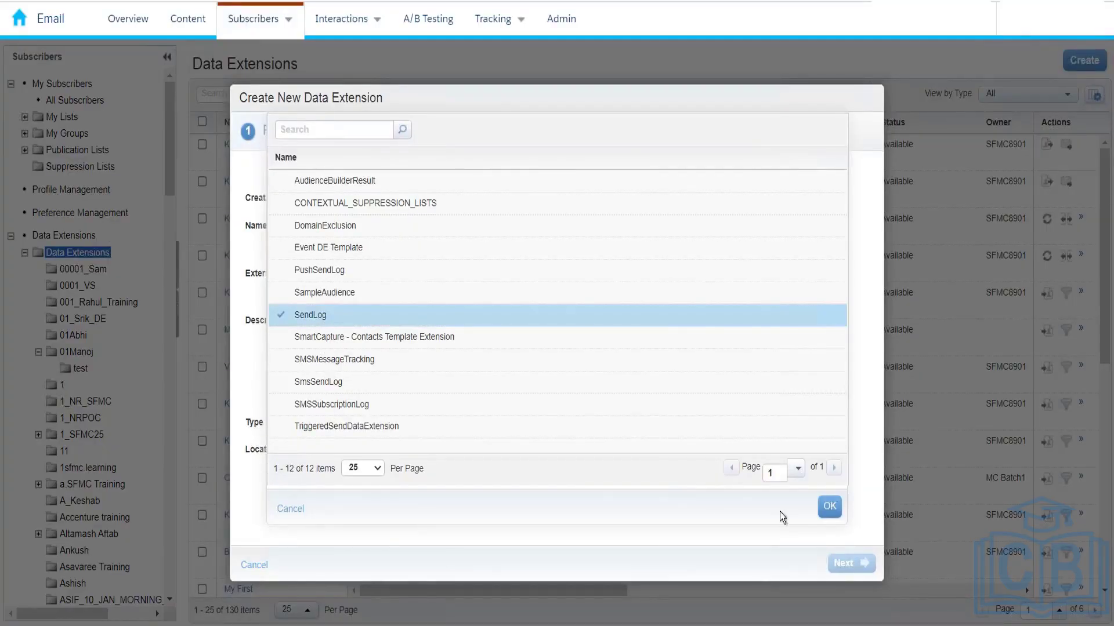
{"action": "left_click", "coordinate": [828, 507]}
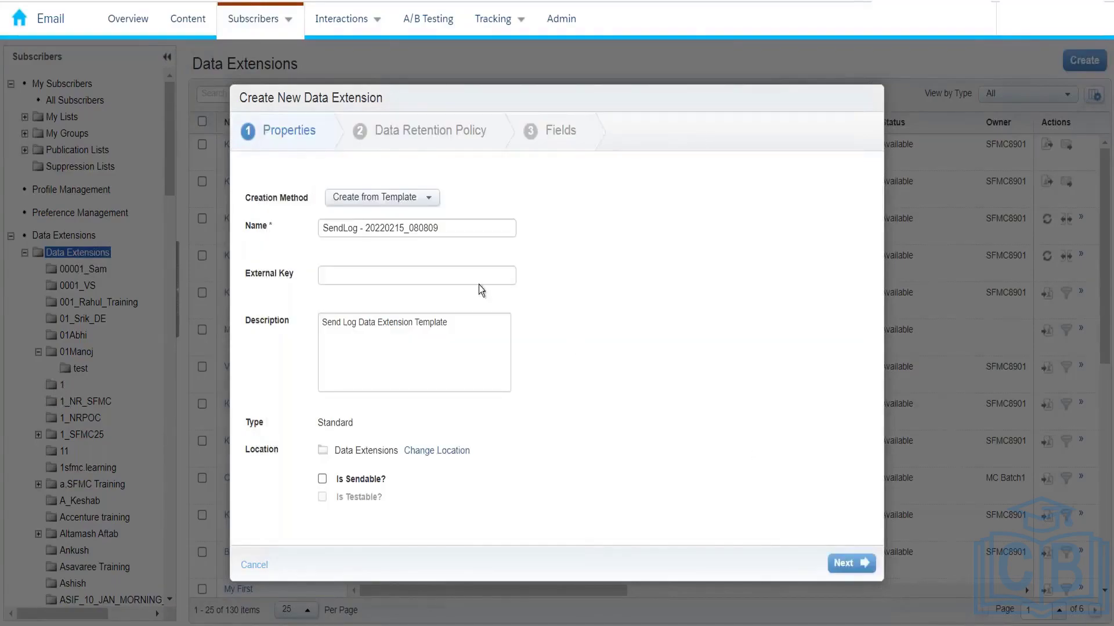
Reselect the SendLog template, look over the data extension's properties and external key field, and cancel the creation.
{"action": "left_click", "coordinate": [334, 279]}
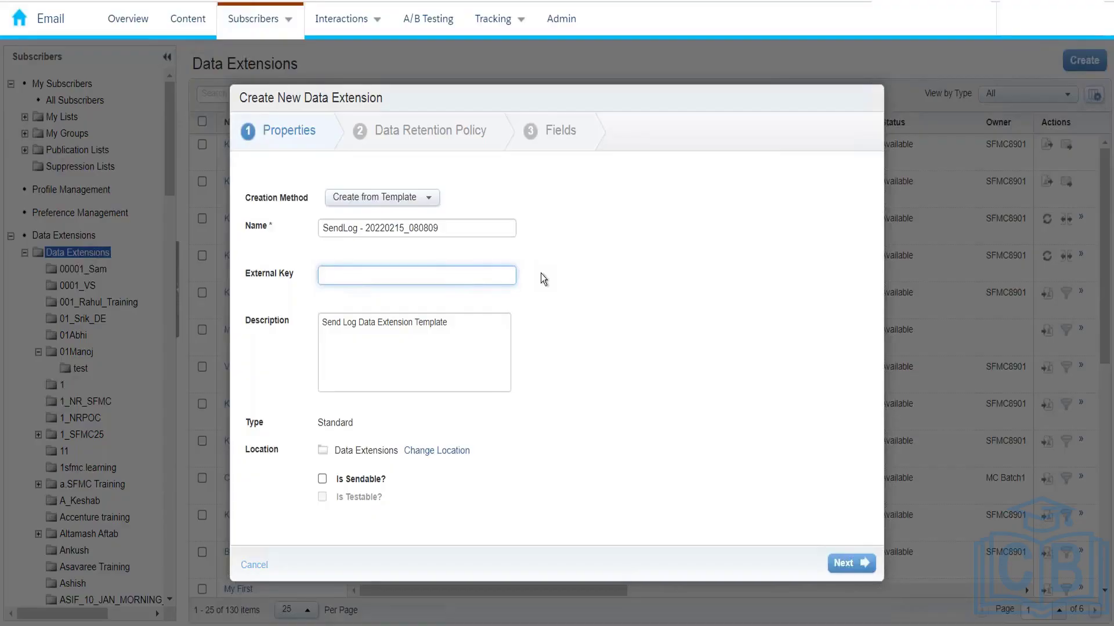
{"action": "left_click", "coordinate": [522, 289]}
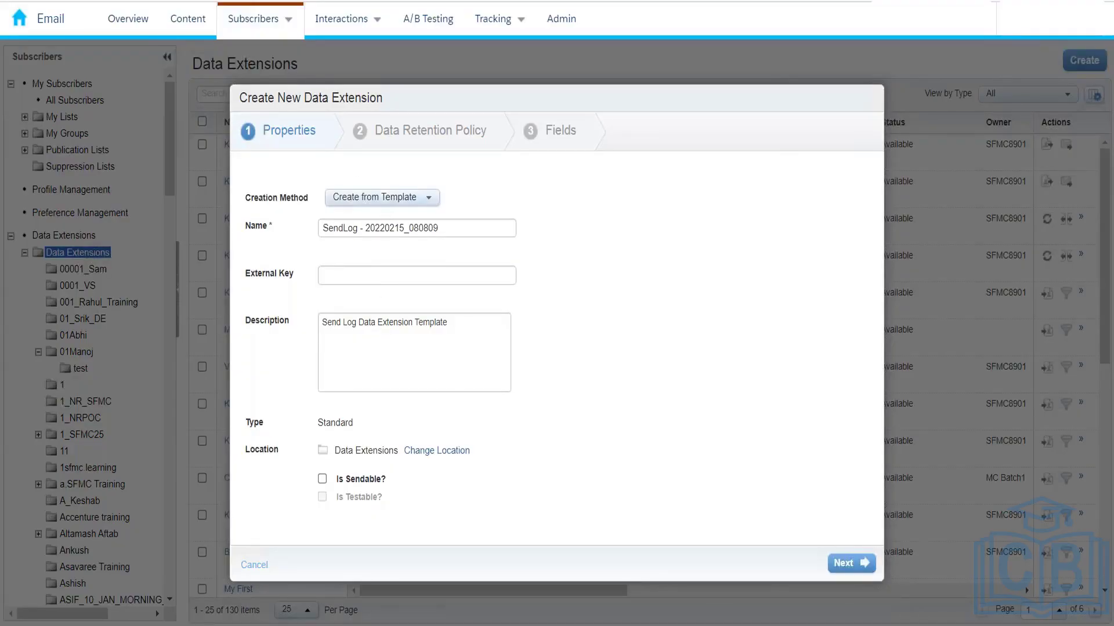
{"action": "left_click", "coordinate": [427, 198]}
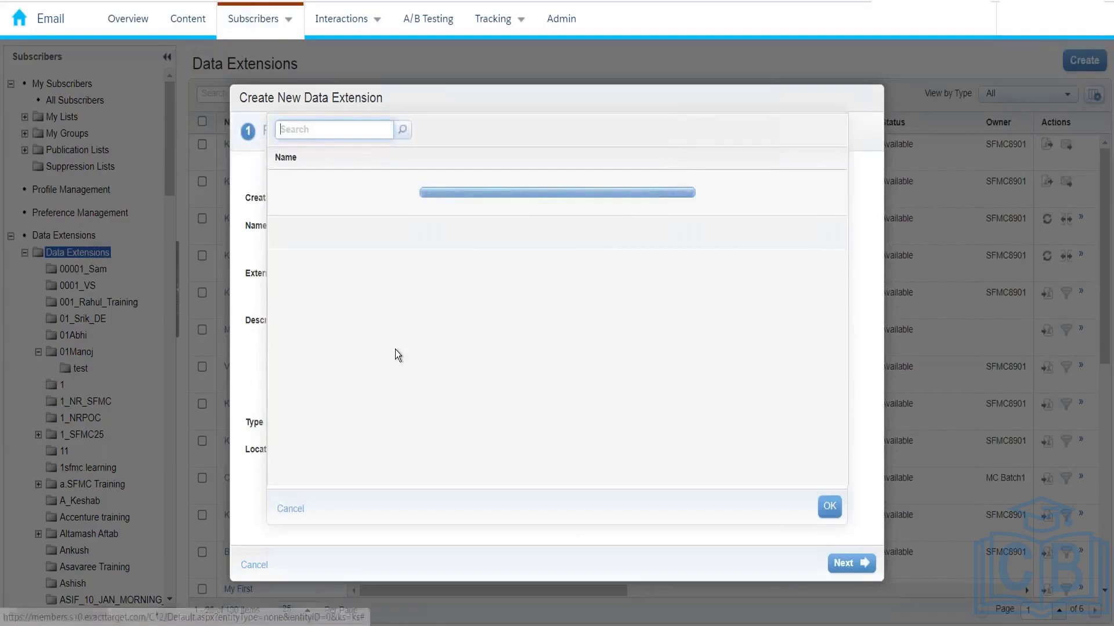
{"action": "left_click", "coordinate": [328, 318]}
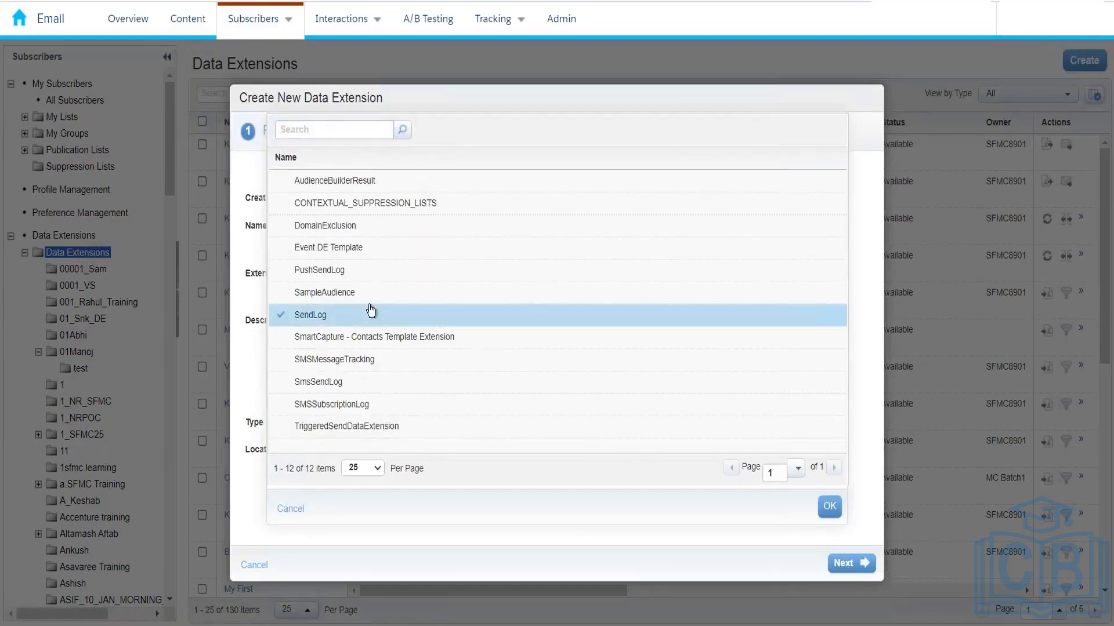
{"action": "left_click", "coordinate": [829, 506]}
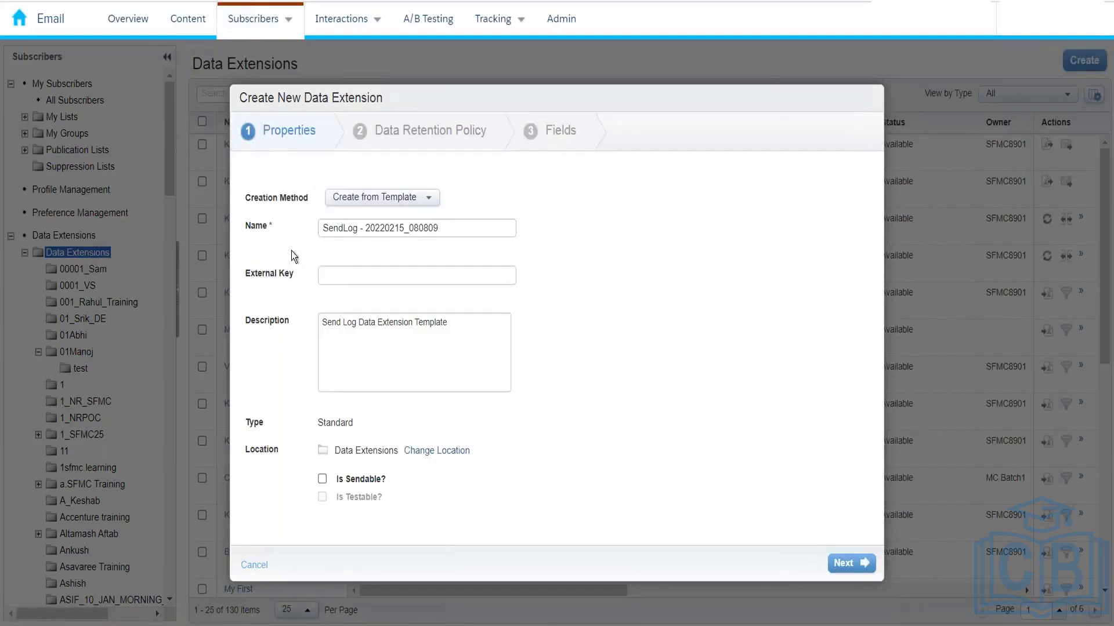
{"action": "left_click", "coordinate": [326, 280]}
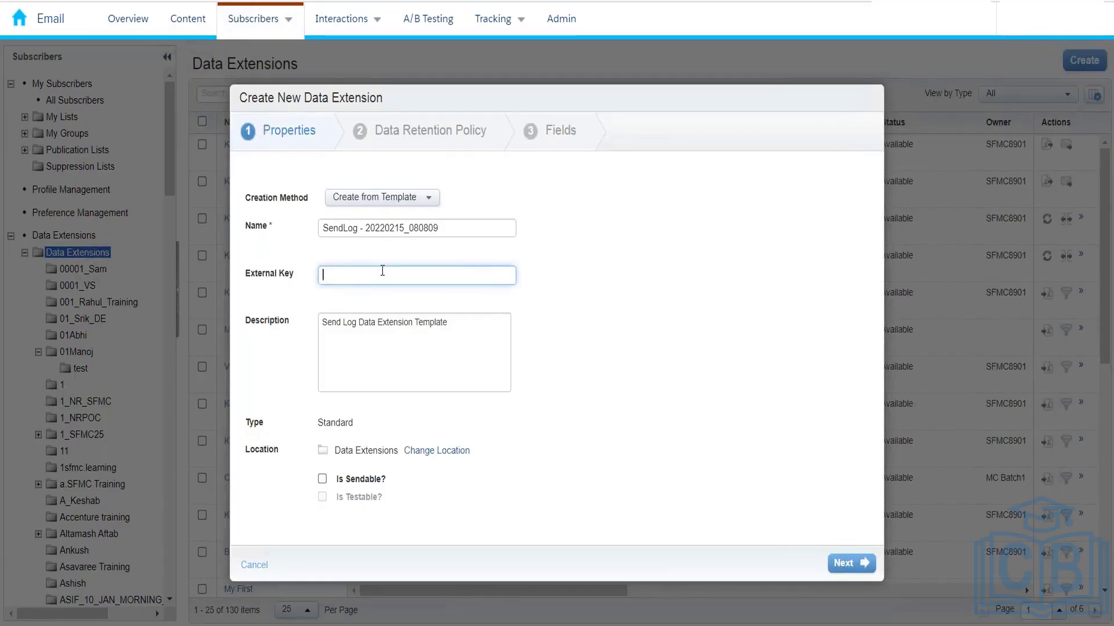
{"action": "left_click", "coordinate": [251, 566]}
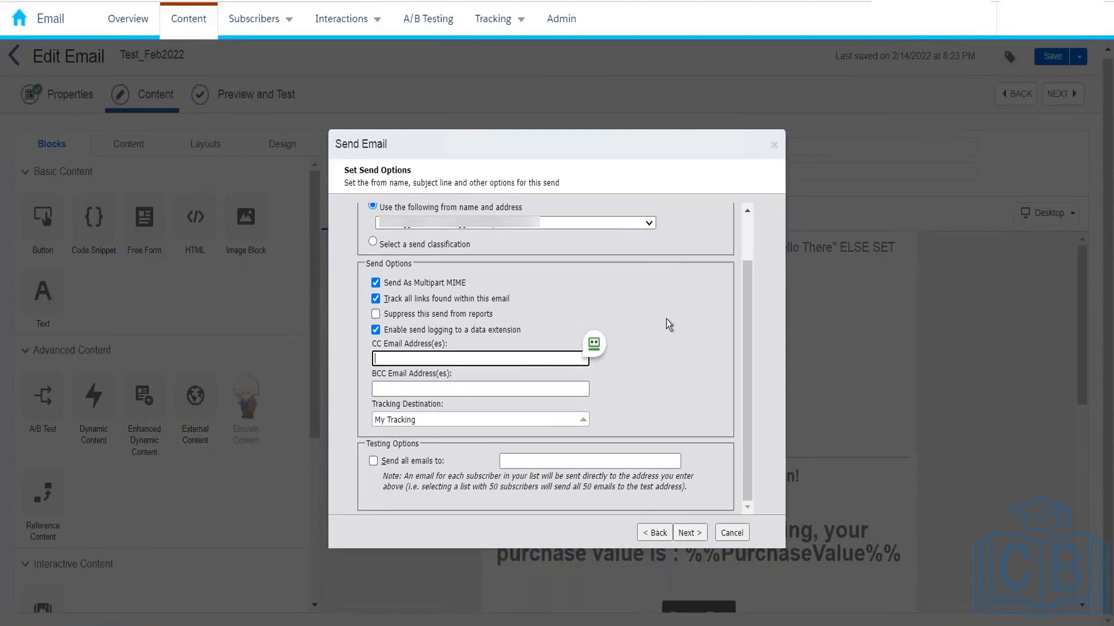
Return to the Send Email wizard, try the Send all emails to testing option, turn it off and continue to Schedule Send.
{"action": "mouse_move", "coordinate": [977, 21]}
{"action": "left_click", "coordinate": [743, 152]}
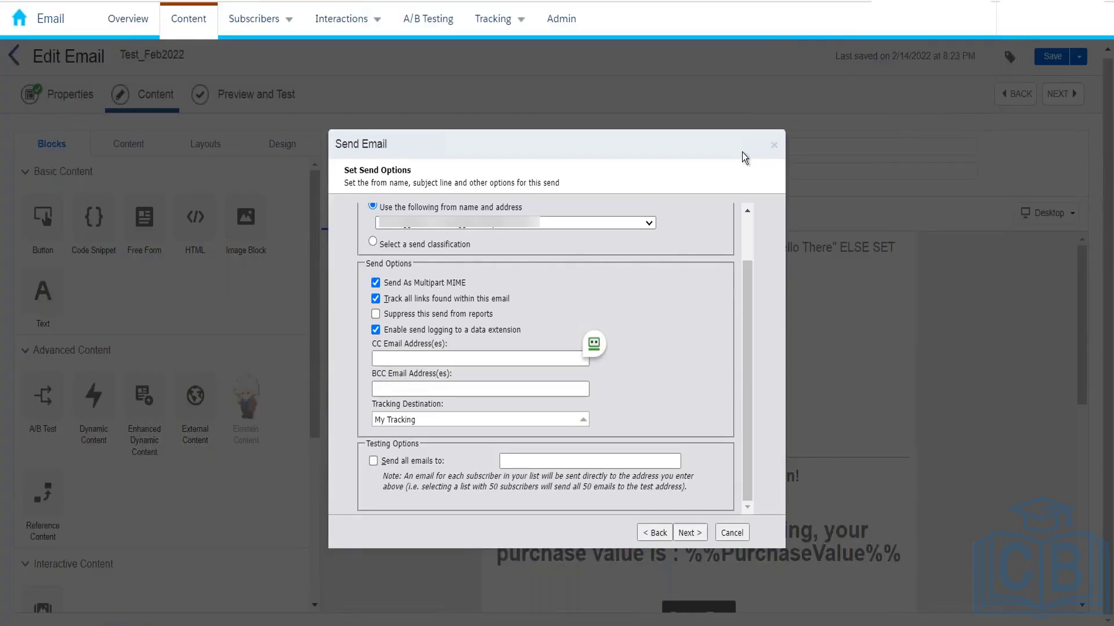
{"action": "left_click", "coordinate": [414, 357]}
{"action": "left_click", "coordinate": [480, 359]}
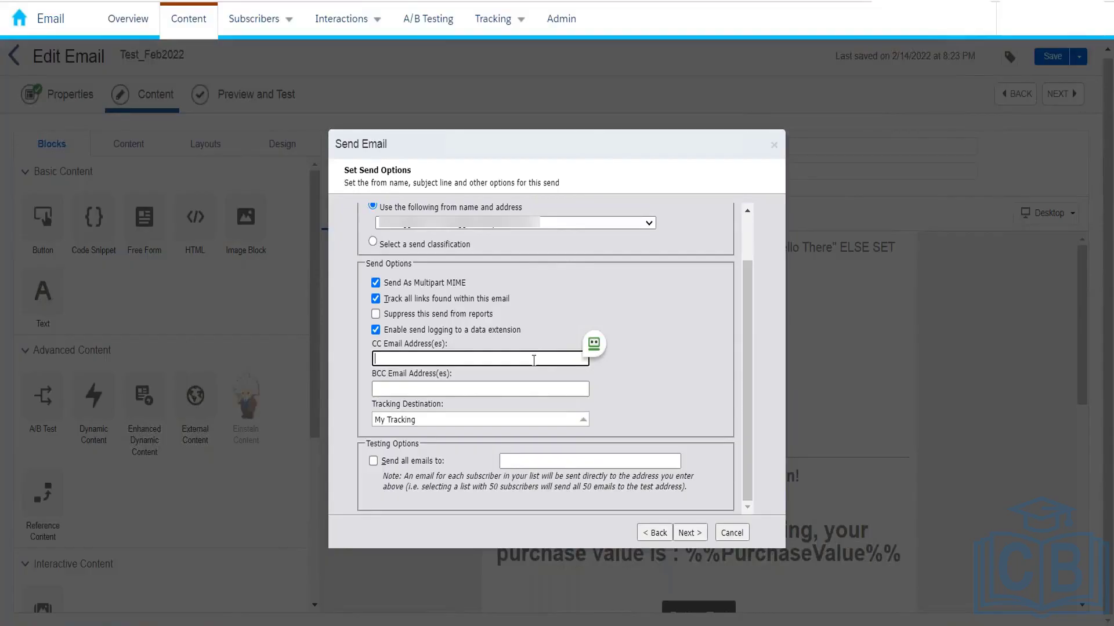
{"action": "left_click", "coordinate": [373, 461]}
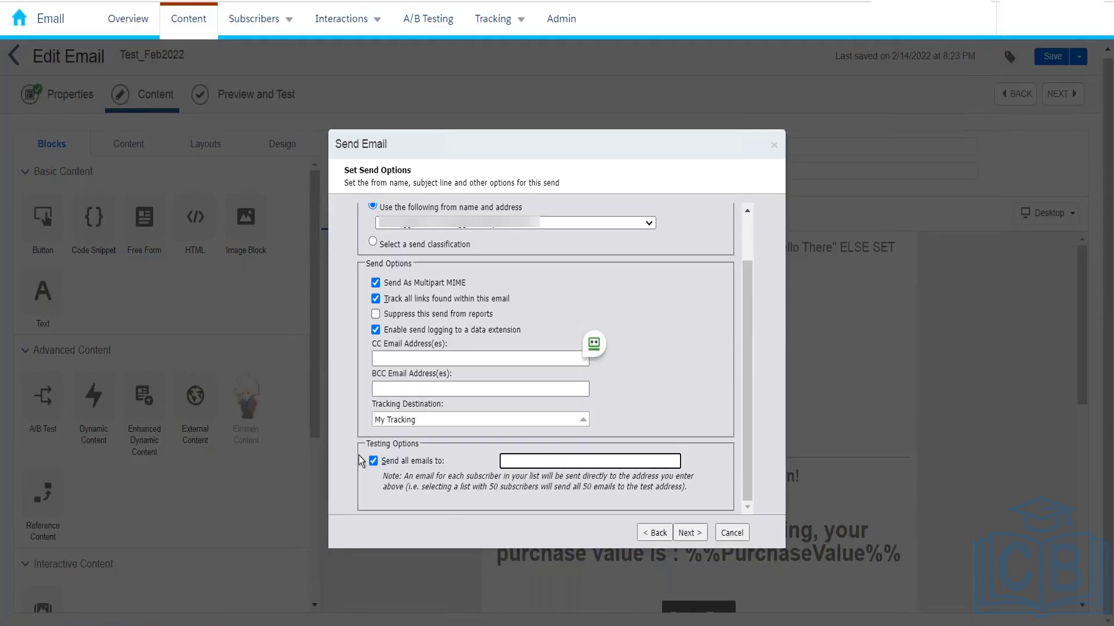
{"action": "left_click", "coordinate": [373, 462]}
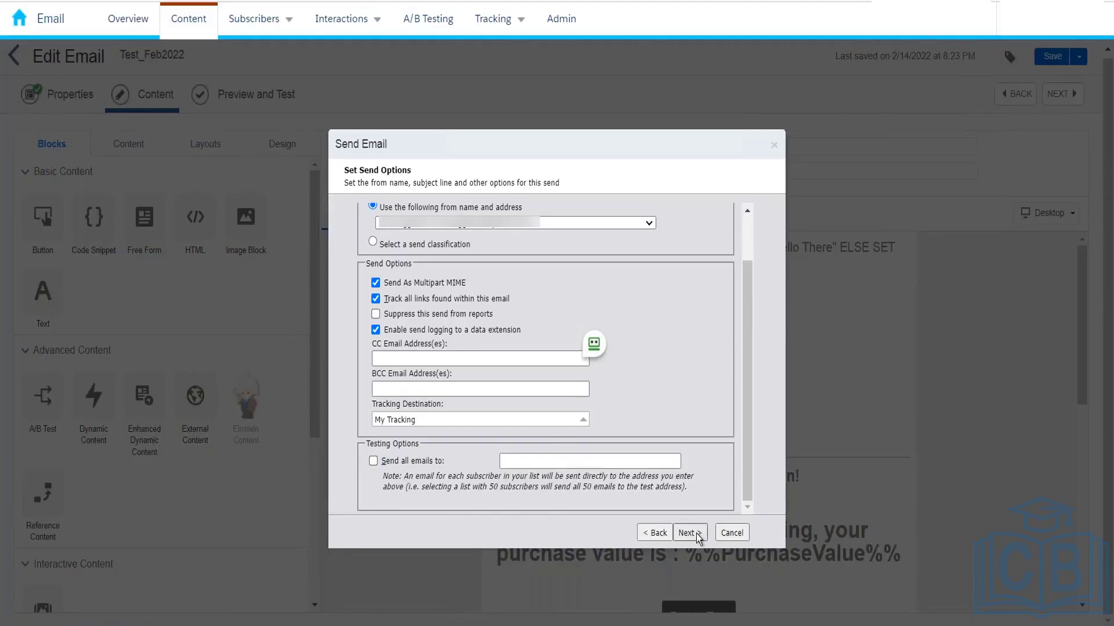
{"action": "scroll", "coordinate": [700, 383], "scroll_direction": "up", "scroll_amount": 1}
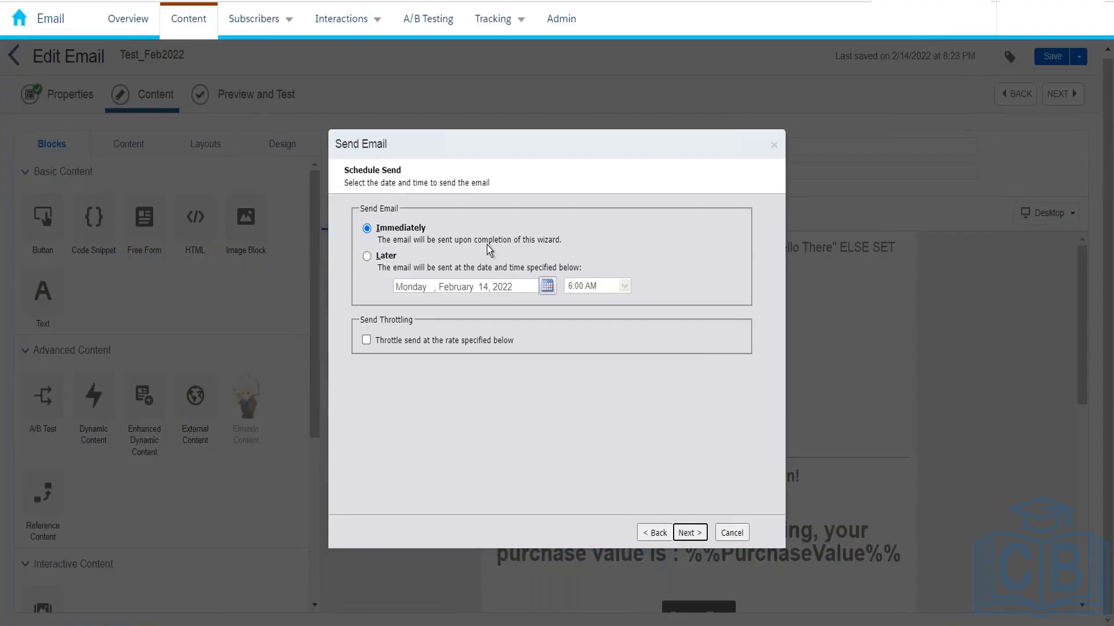
Try the Later schedule, switch back to Immediately, and throttle the send from 9:00 AM to 7:30 PM.
{"action": "left_click", "coordinate": [371, 259]}
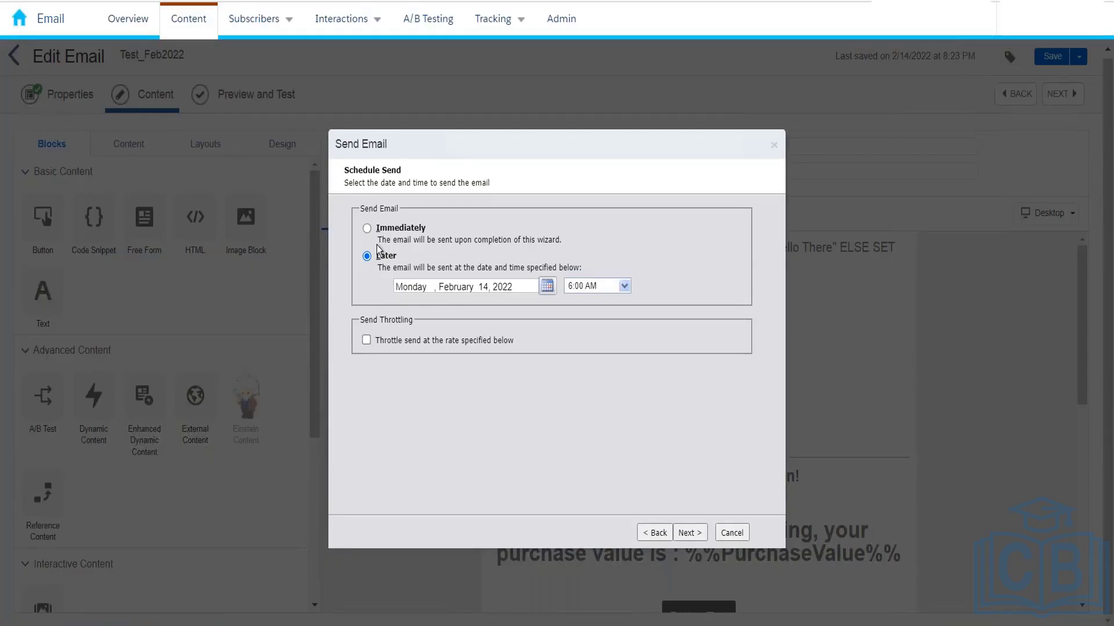
{"action": "left_click", "coordinate": [367, 229]}
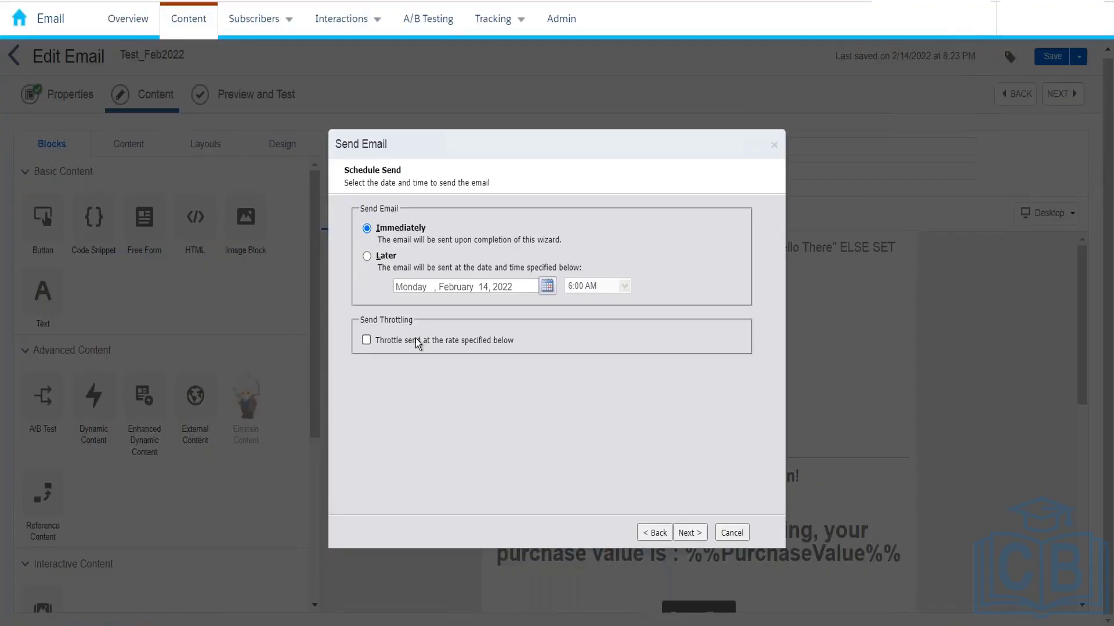
{"action": "left_click", "coordinate": [366, 340]}
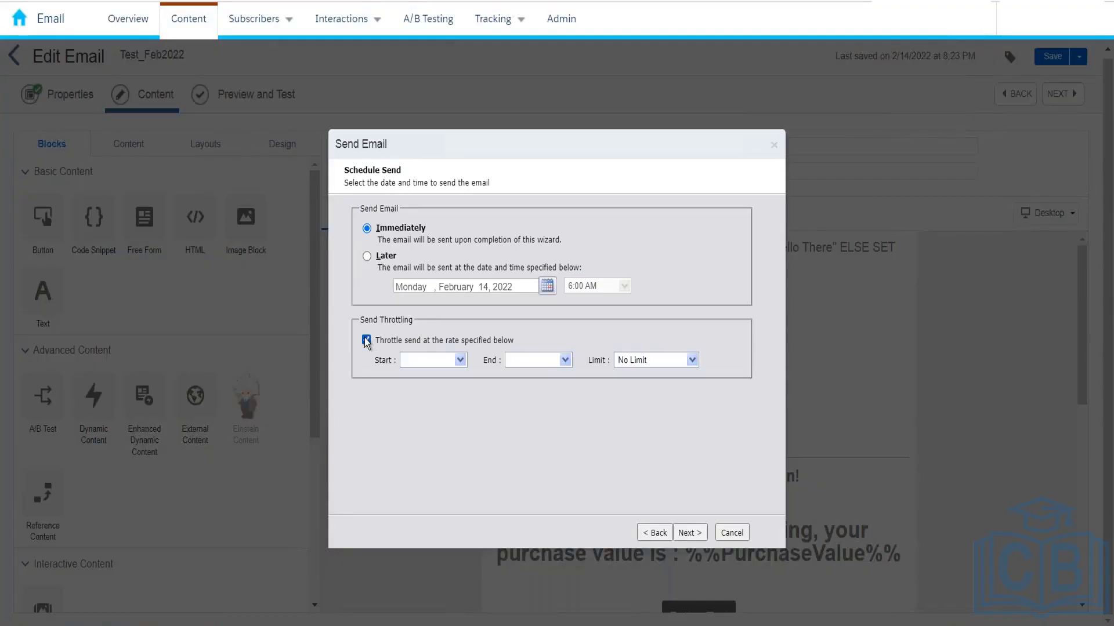
{"action": "left_click", "coordinate": [459, 360]}
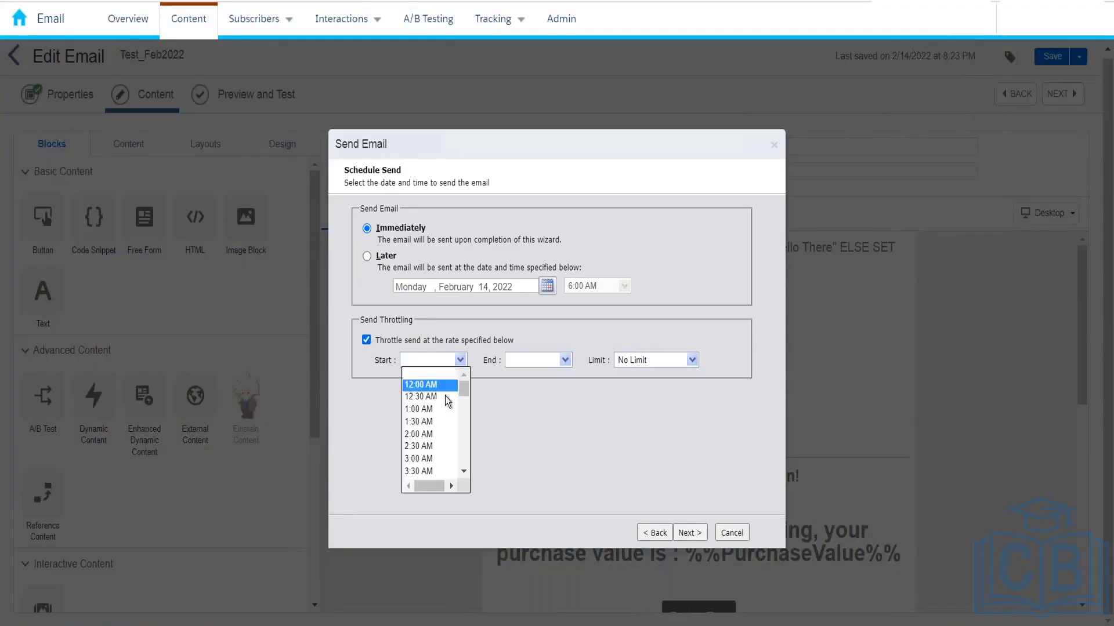
{"action": "scroll", "coordinate": [429, 426], "scroll_direction": "down", "scroll_amount": 4}
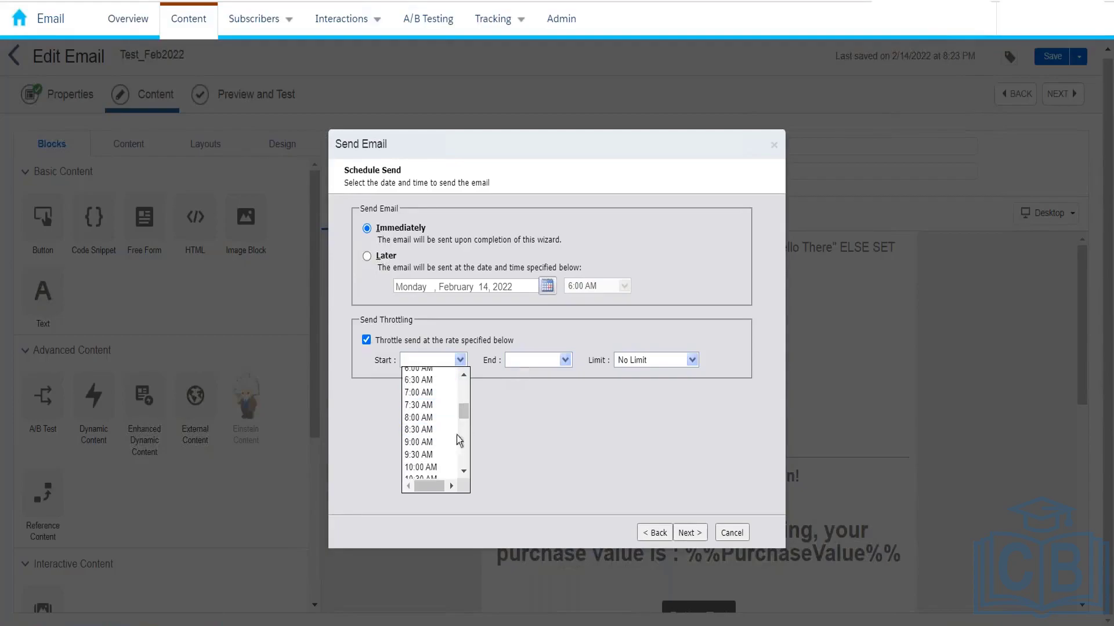
{"action": "left_click", "coordinate": [431, 444]}
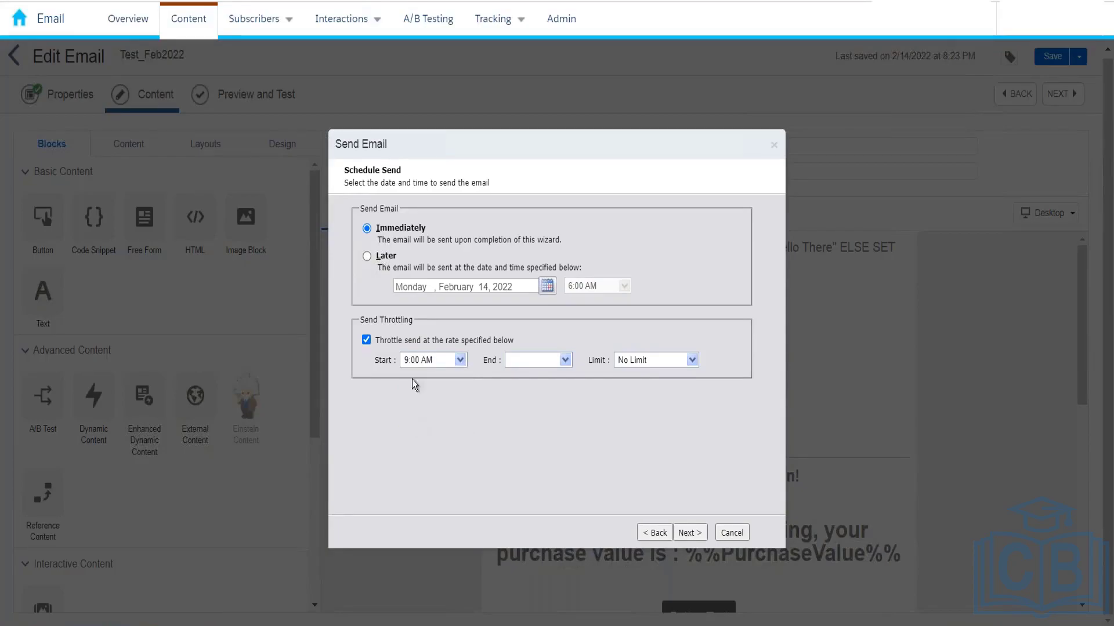
{"action": "left_click", "coordinate": [565, 360]}
{"action": "scroll", "coordinate": [544, 448], "scroll_direction": "down", "scroll_amount": 4}
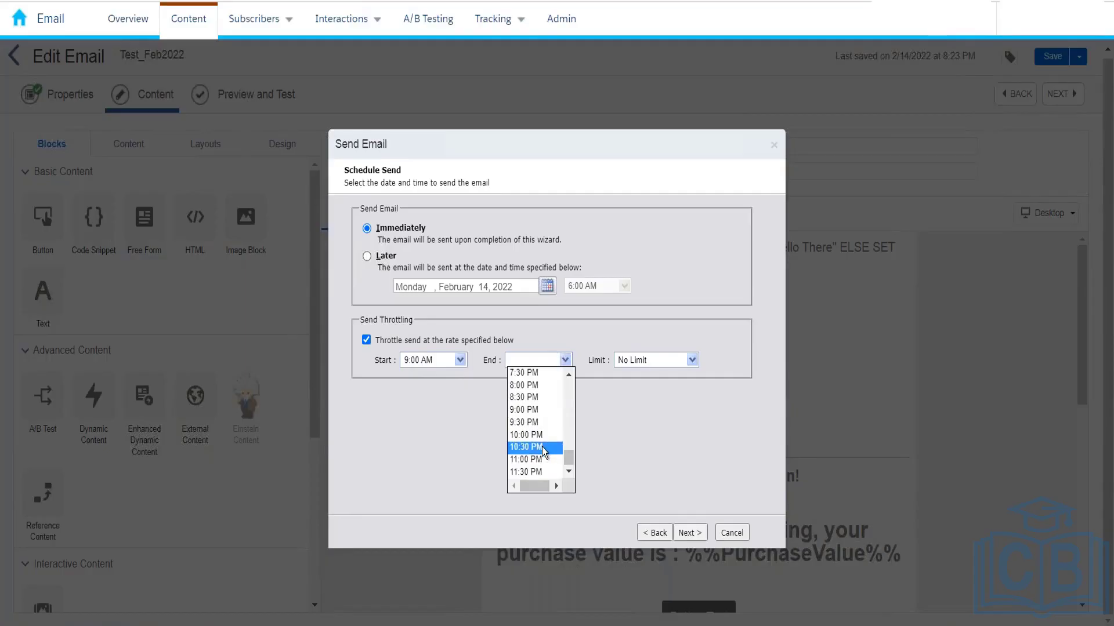
{"action": "left_click", "coordinate": [537, 372]}
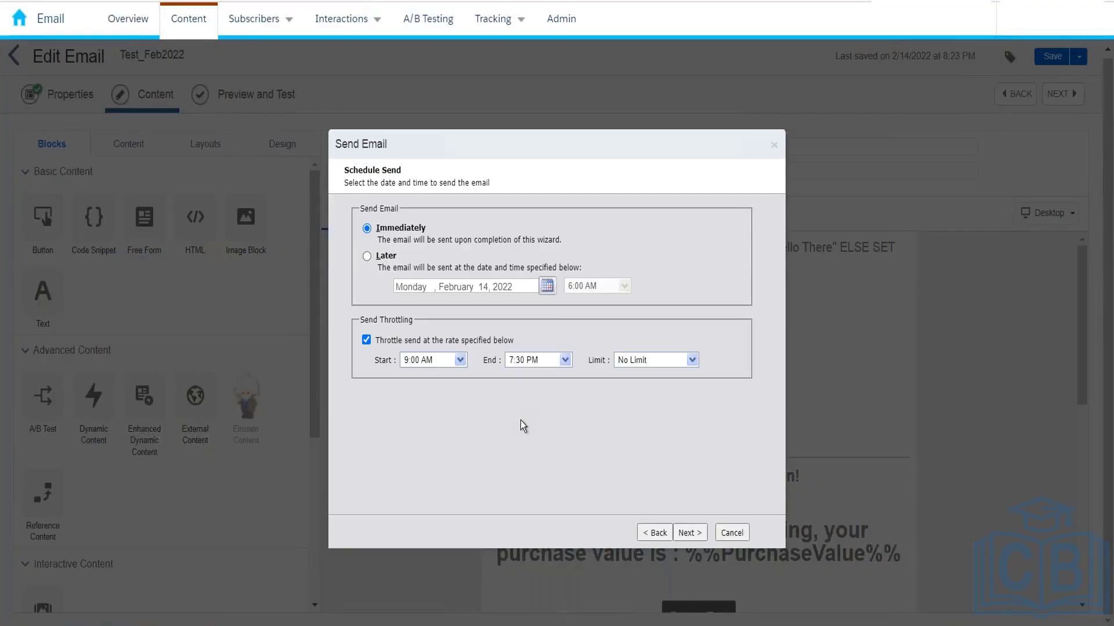
Toggle send throttling off and on, and clear its start and end times.
{"action": "left_click", "coordinate": [366, 340]}
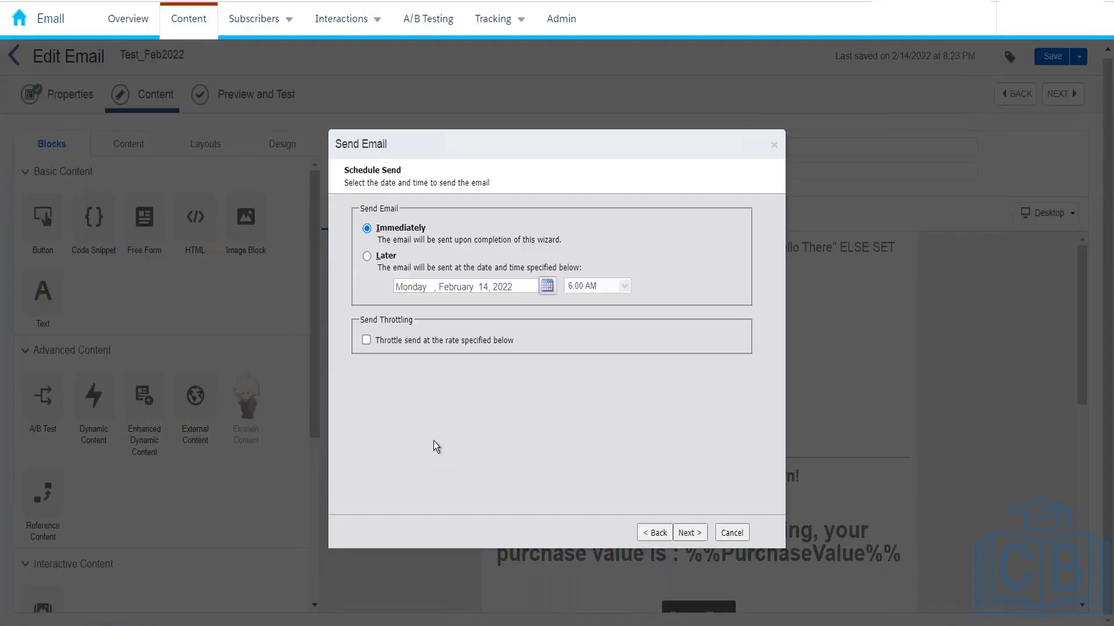
{"action": "left_click", "coordinate": [366, 342]}
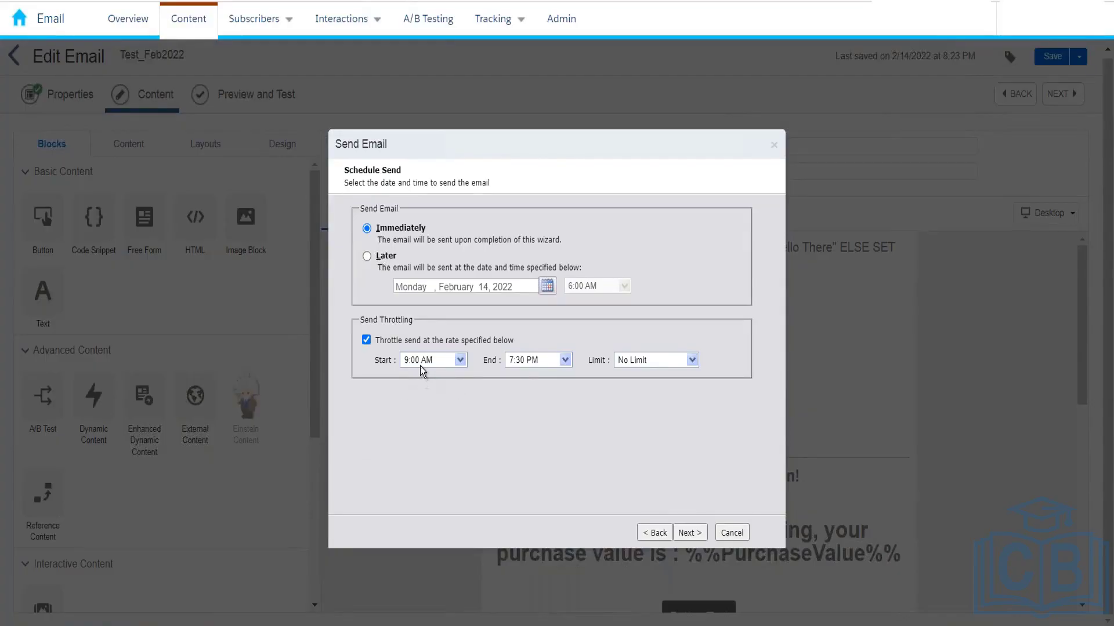
{"action": "left_click", "coordinate": [645, 362]}
{"action": "left_click", "coordinate": [459, 360]}
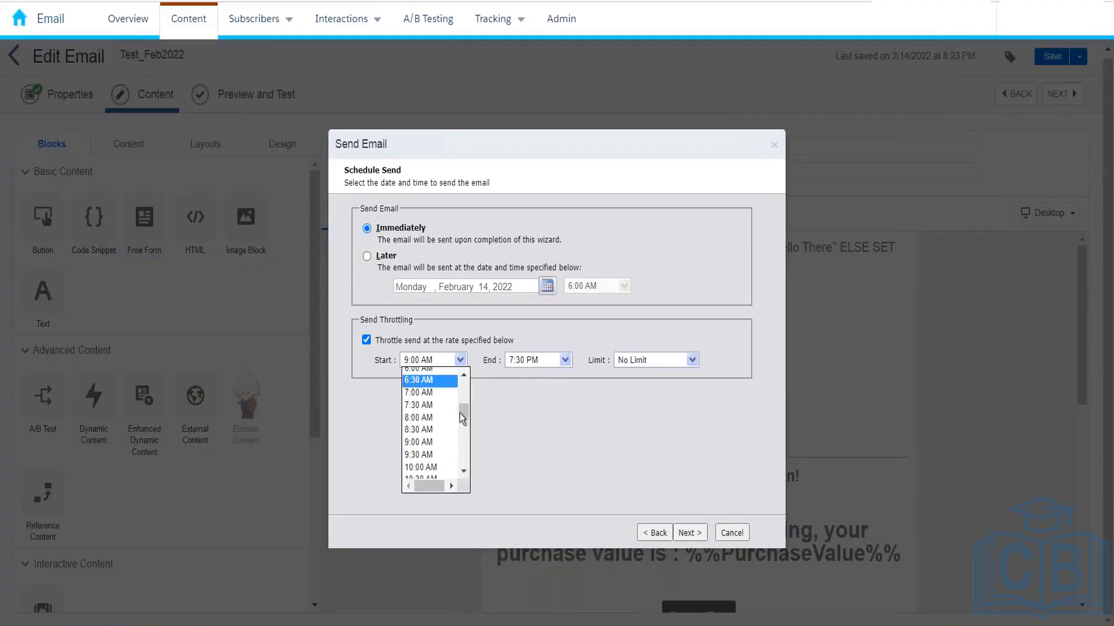
{"action": "left_click_drag", "start_coordinate": [464, 409], "coordinate": [462, 367]}
{"action": "left_click", "coordinate": [447, 377]}
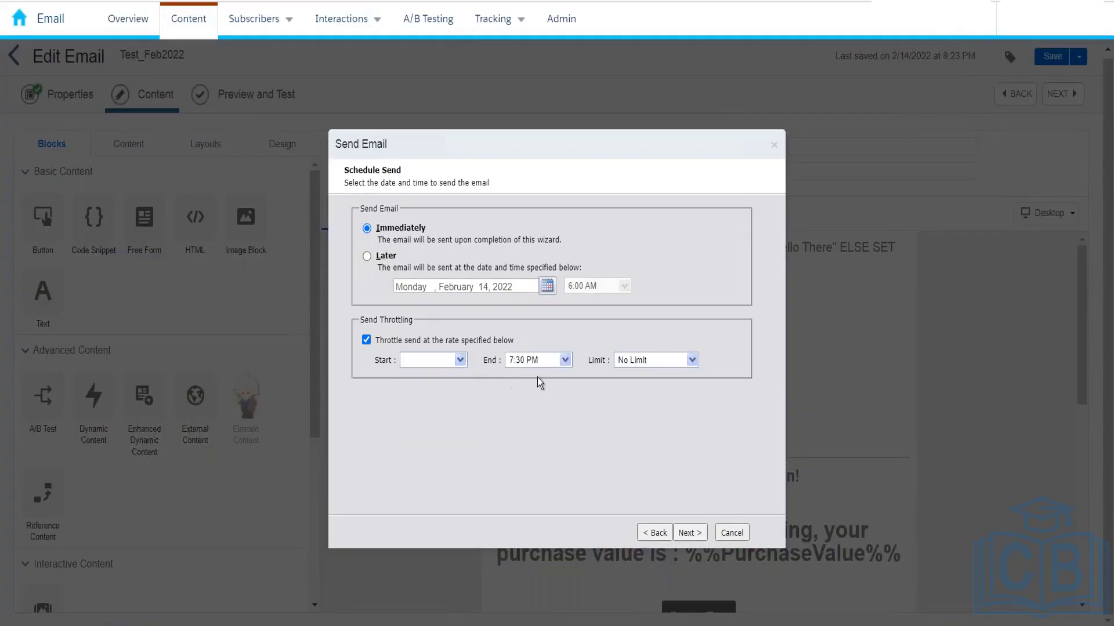
{"action": "left_click", "coordinate": [564, 360]}
{"action": "left_click_drag", "start_coordinate": [572, 439], "coordinate": [565, 371]}
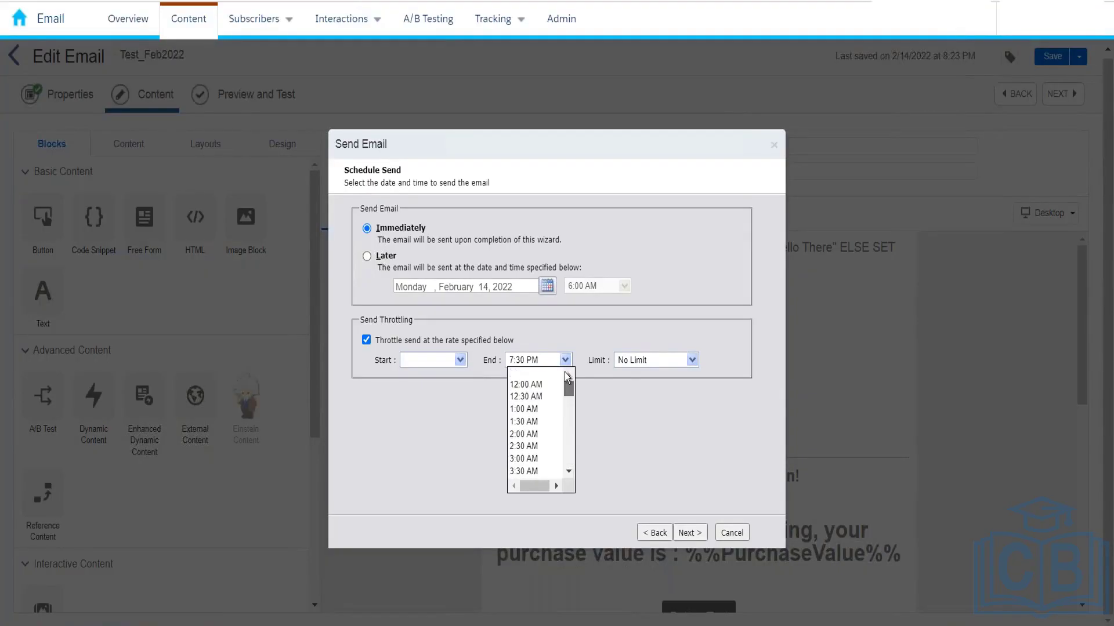
{"action": "left_click", "coordinate": [556, 376]}
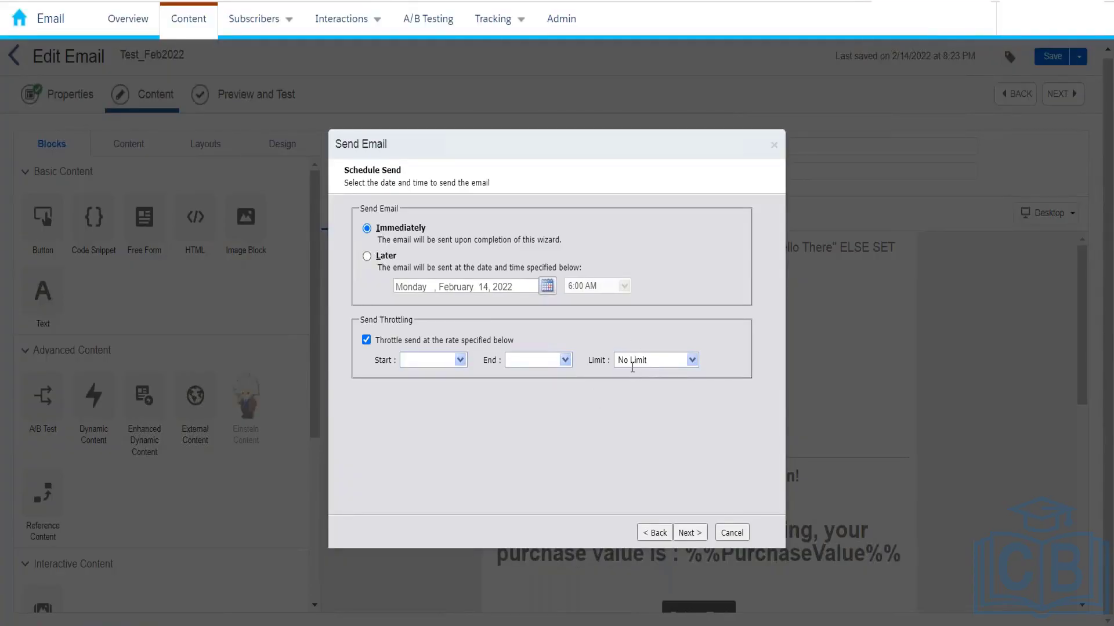
Try a send throttling limit of 500,000 and turn throttling off again.
{"action": "left_click", "coordinate": [692, 360]}
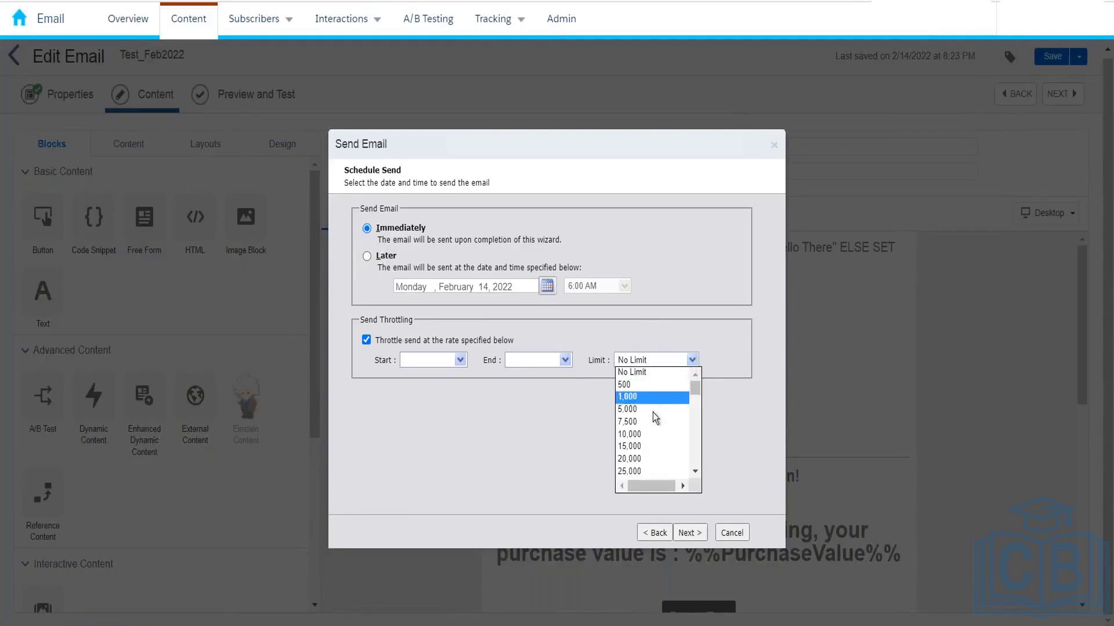
{"action": "left_click_drag", "start_coordinate": [692, 389], "coordinate": [686, 470]}
{"action": "left_click", "coordinate": [656, 473]}
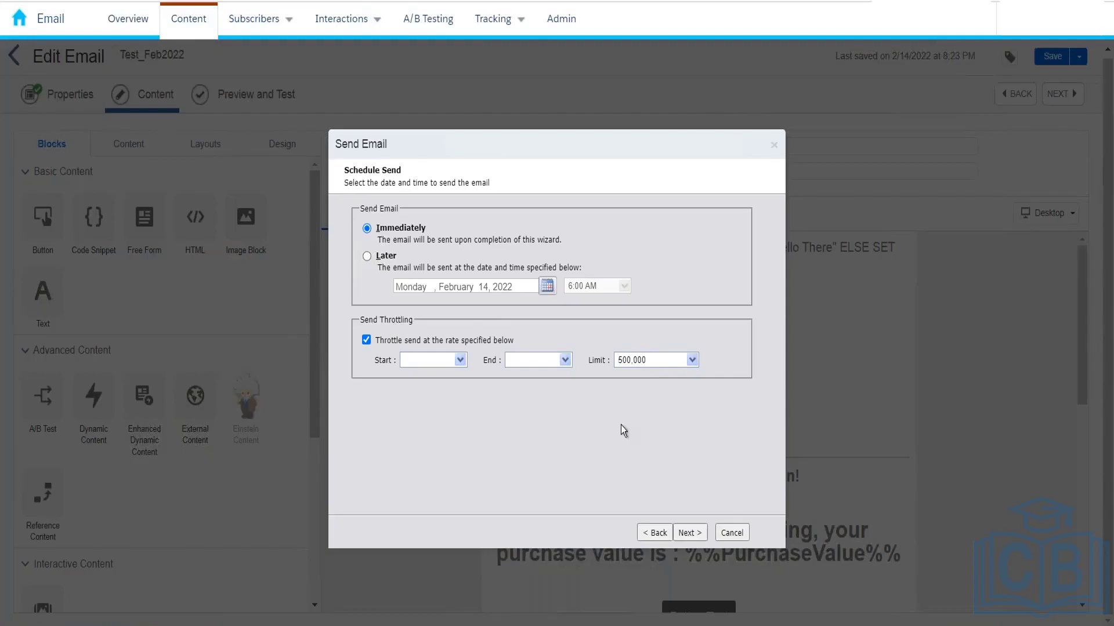
{"action": "left_click", "coordinate": [366, 341]}
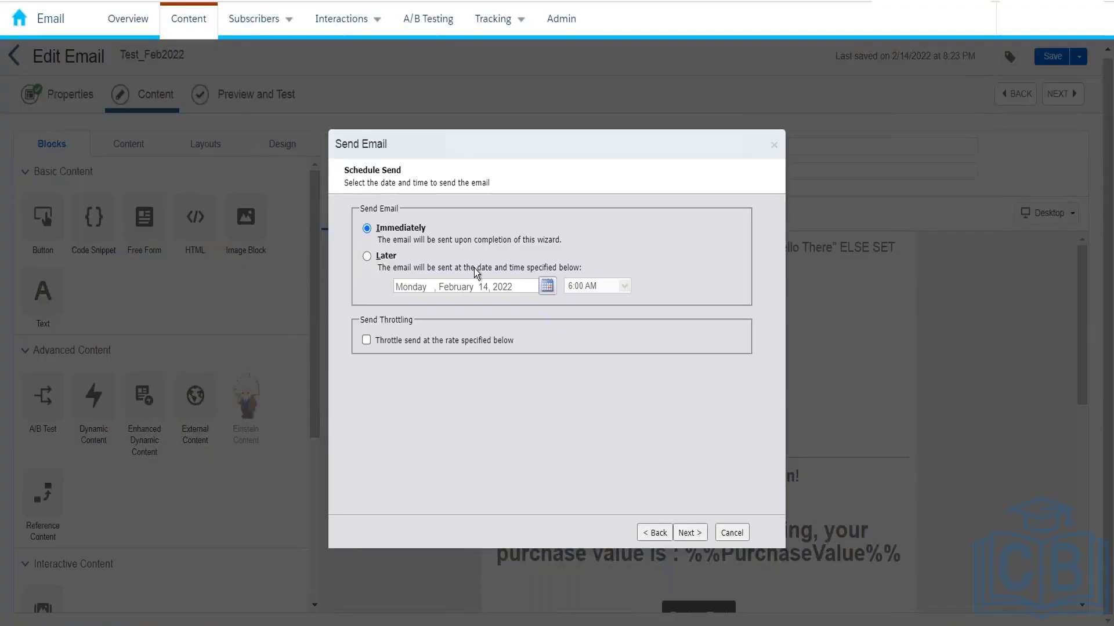
Continue to the send confirmation, review the email and recipient summary, and mark the information as correct.
{"action": "left_click", "coordinate": [690, 533]}
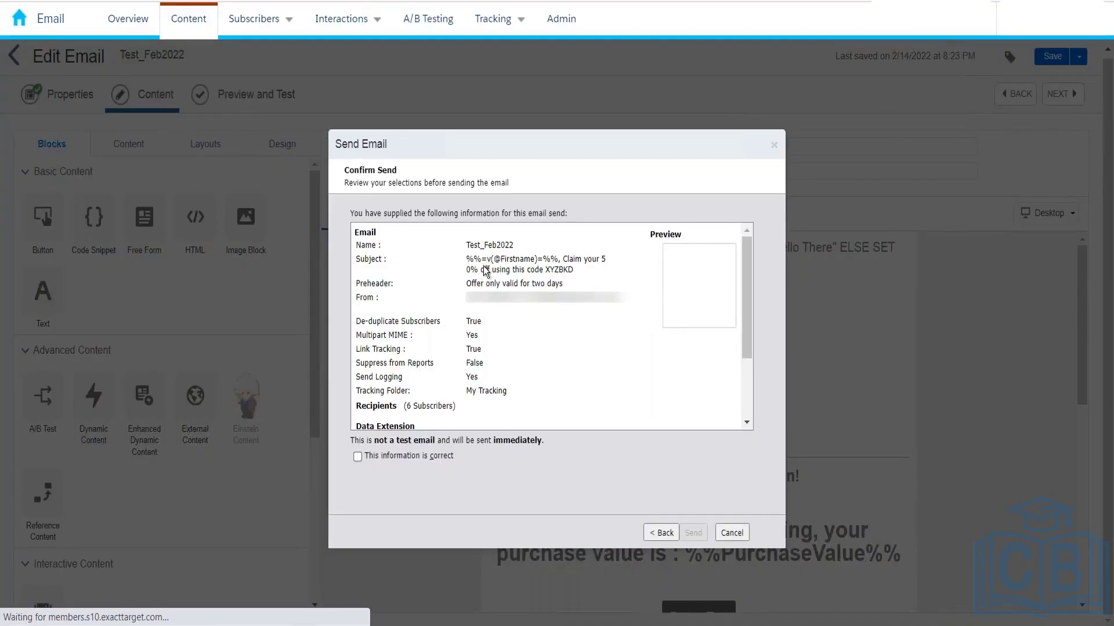
{"action": "scroll", "coordinate": [565, 319], "scroll_direction": "down", "scroll_amount": 2}
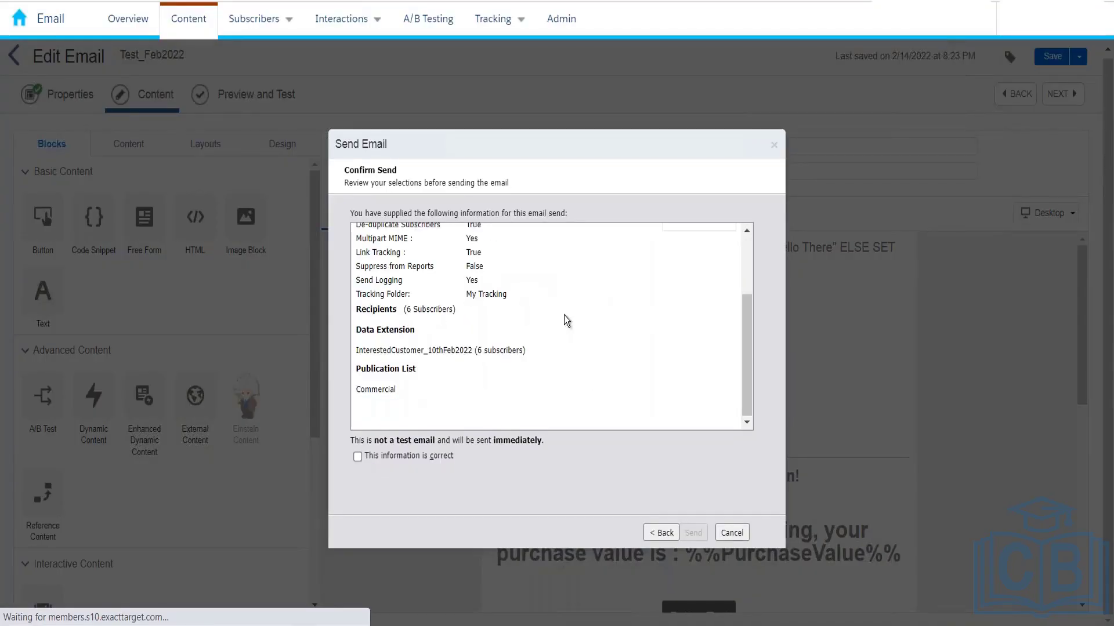
{"action": "left_click", "coordinate": [358, 457]}
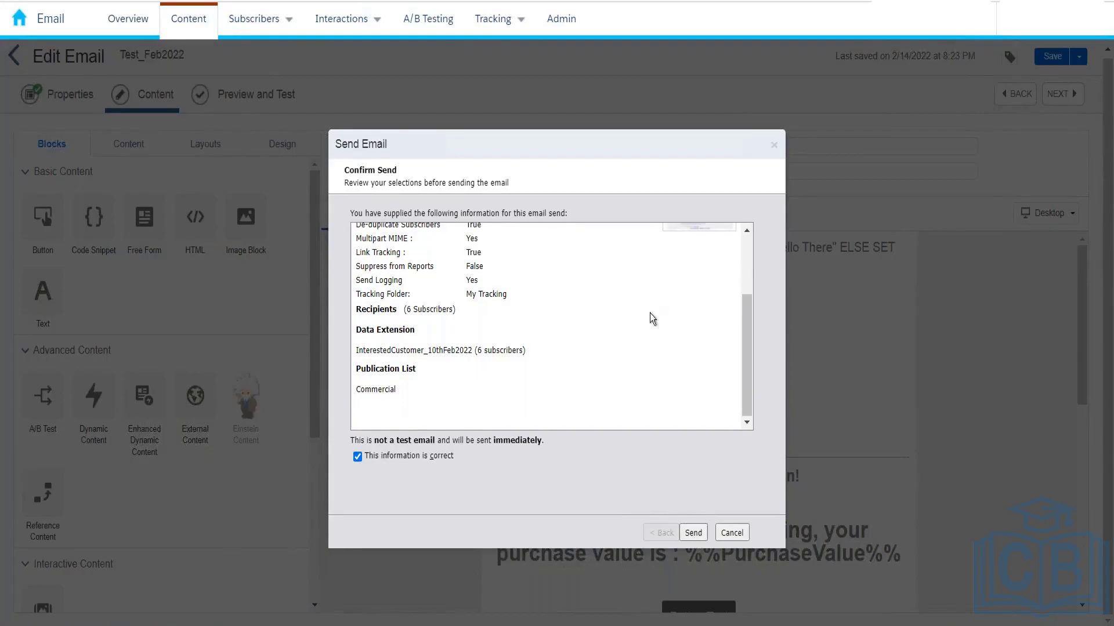
{"action": "scroll", "coordinate": [544, 381], "scroll_direction": "up", "scroll_amount": 3}
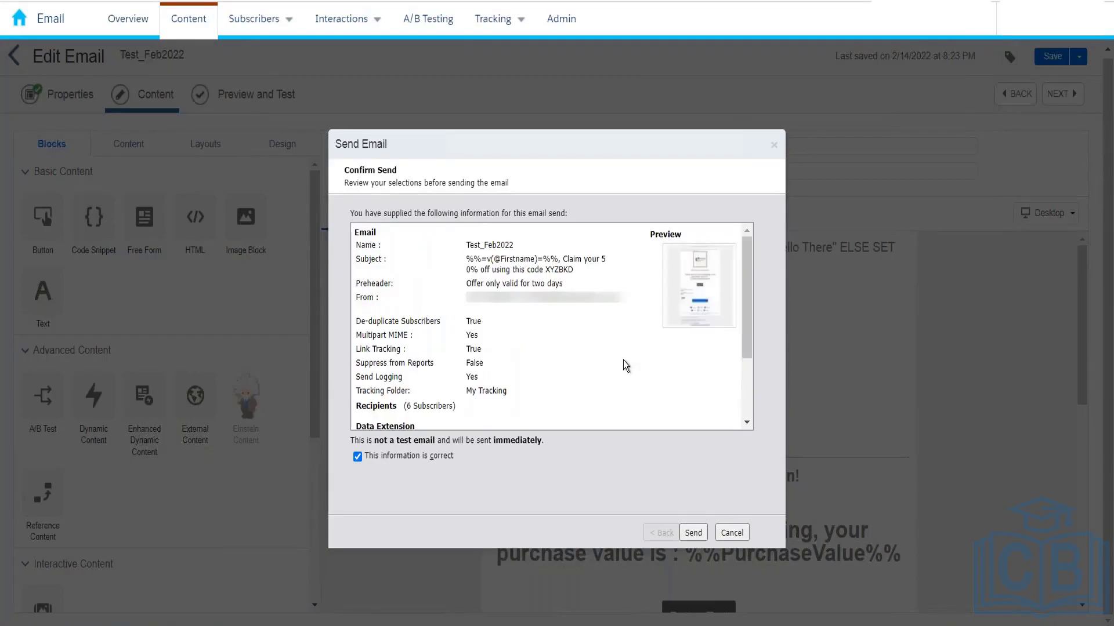